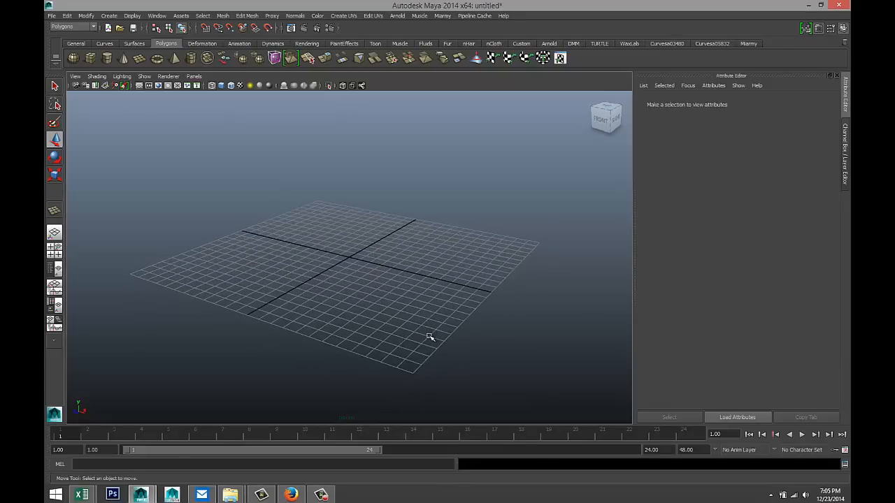
# - Create a long rectangular polygon box, pCube1, on the grid and display it shaded
pyautogui.scroll(4, 438, 326)
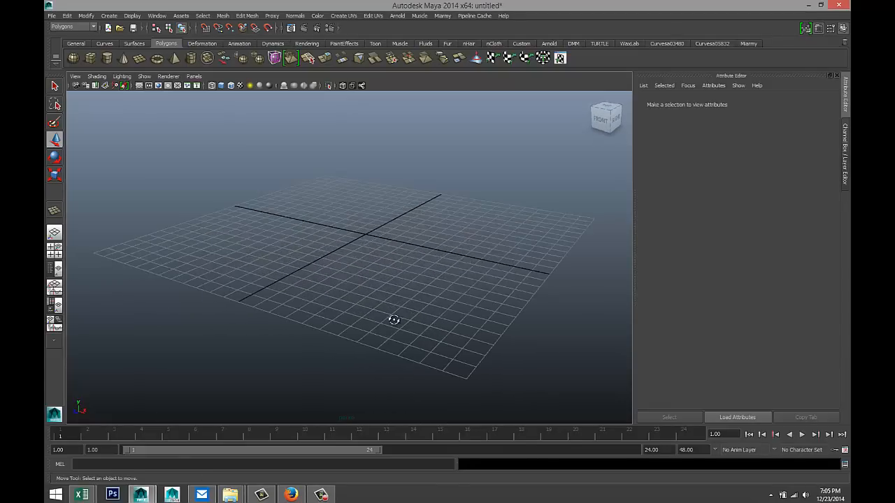
pyautogui.keyDown('alt'); pyautogui.moveTo(394, 319); pyautogui.dragTo(409, 345); pyautogui.keyUp('alt')
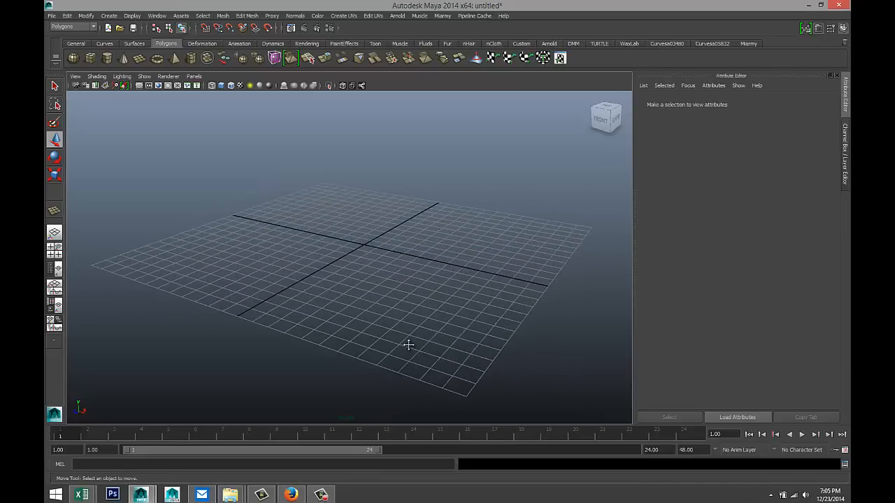
pyautogui.keyDown('alt'); pyautogui.moveTo(408, 345); pyautogui.dragTo(410, 326, button='middle'); pyautogui.keyUp('alt')
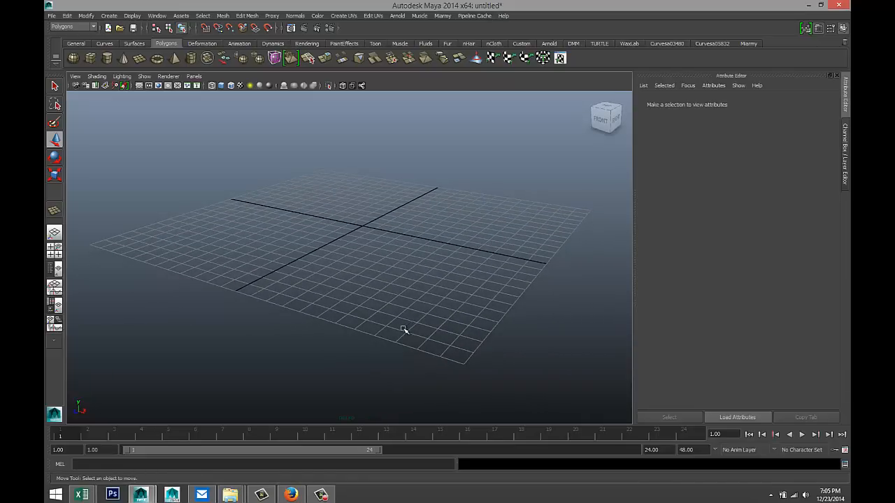
pyautogui.scroll(-2, 403, 330)
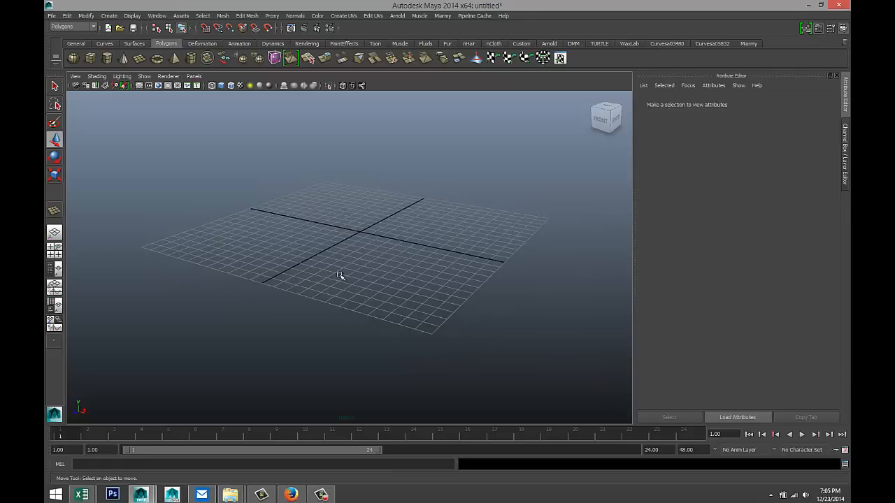
pyautogui.click(92, 61)
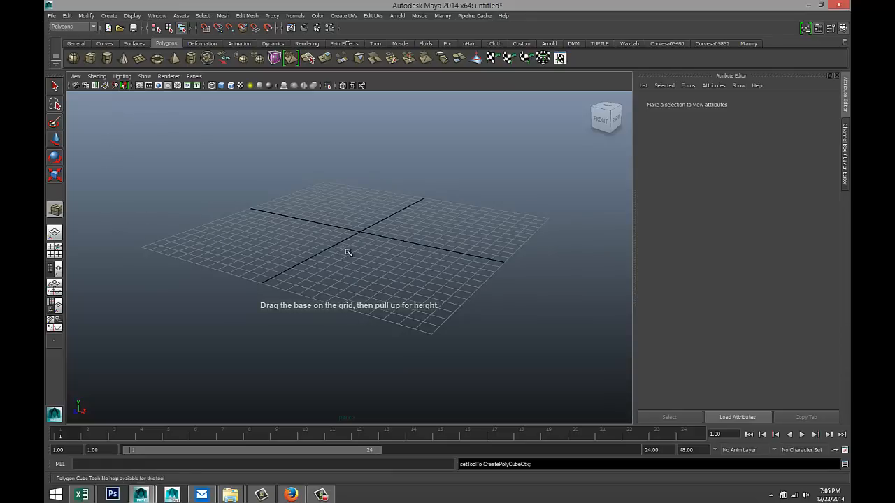
pyautogui.moveTo(345, 244); pyautogui.dragTo(399, 208)
pyautogui.press('5')
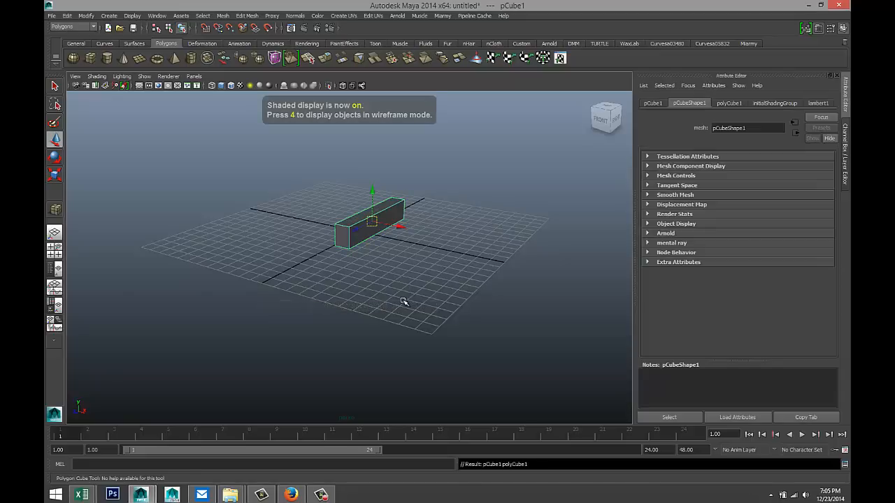
pyautogui.scroll(3, 405, 287)
pyautogui.moveTo(362, 209); pyautogui.dragTo(365, 230, button='right')
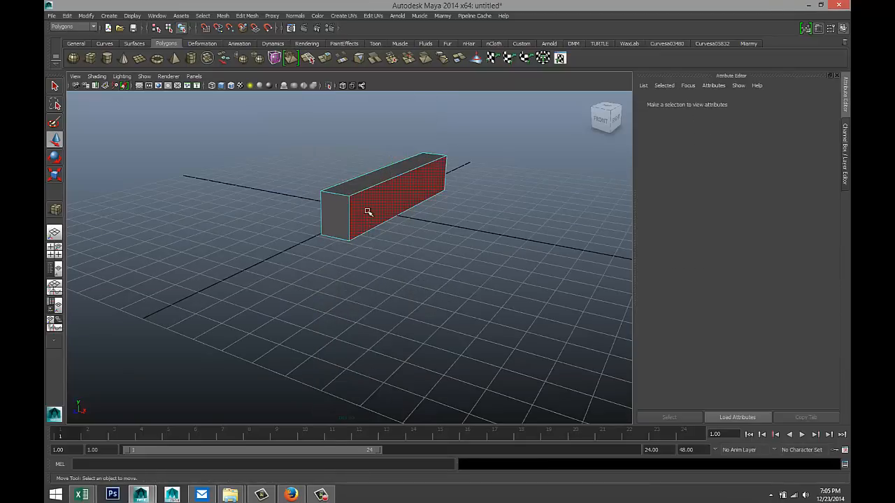
# - Delete the box's two long sides, top and both end faces, leaving only the bottom strip
pyautogui.click(369, 212)
pyautogui.press('Delete')
pyautogui.click(359, 189)
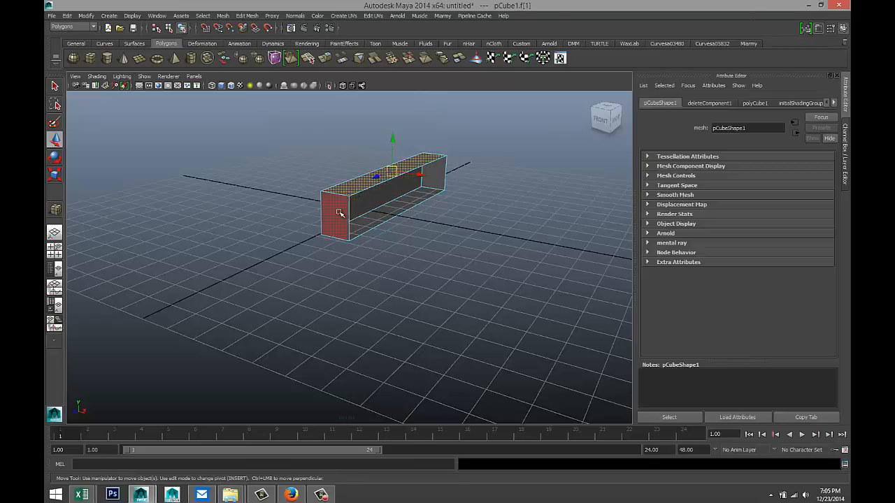
pyautogui.press('Delete')
pyautogui.click(339, 203)
pyautogui.press('Delete')
pyautogui.click(428, 177)
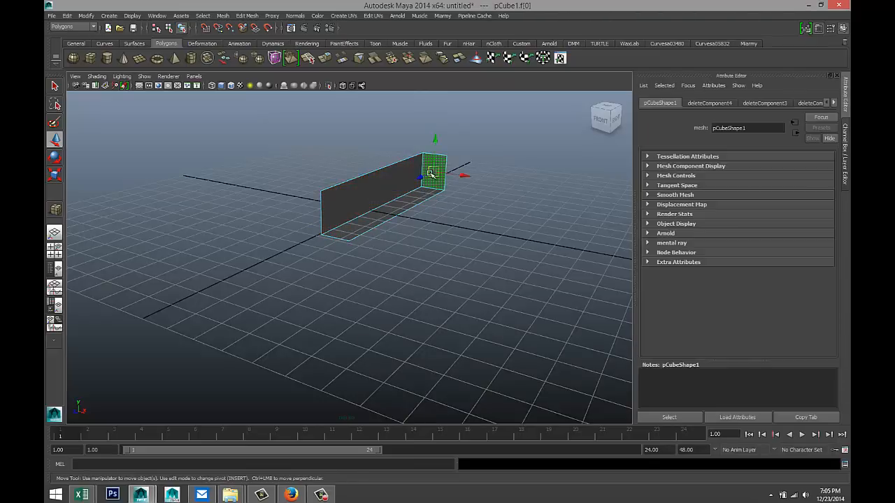
pyautogui.press('Delete')
pyautogui.click(402, 179)
pyautogui.press('Delete')
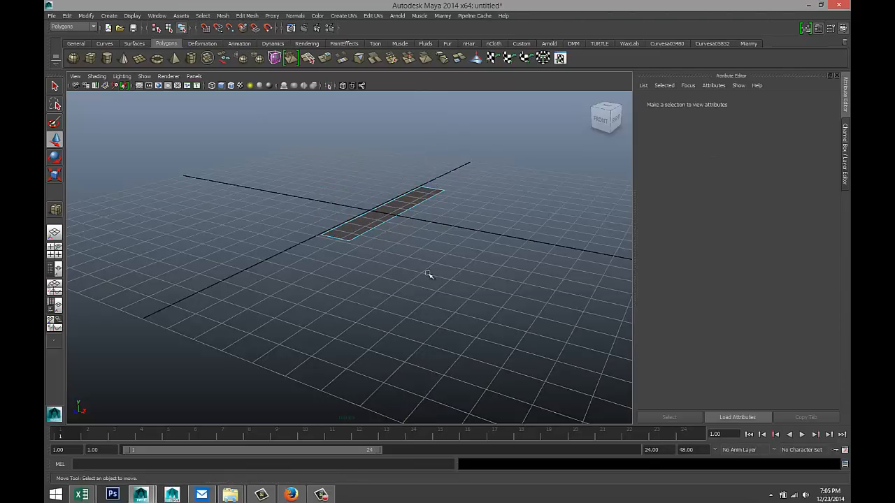
pyautogui.keyDown('alt'); pyautogui.moveTo(433, 260); pyautogui.dragTo(395, 292); pyautogui.keyUp('alt')
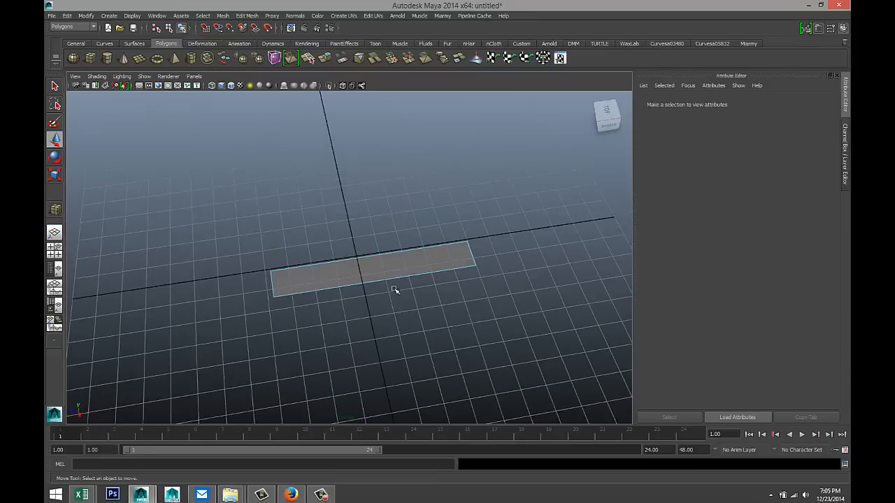
pyautogui.moveTo(393, 275); pyautogui.dragTo(431, 262, button='right')
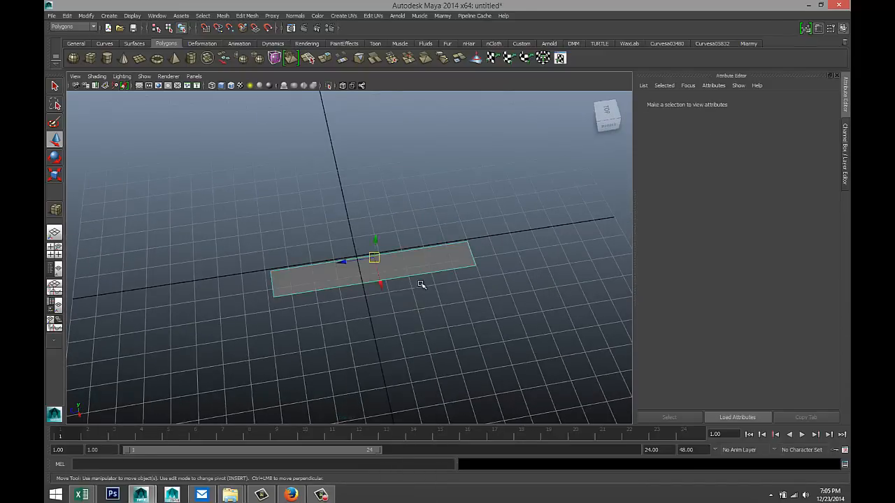
pyautogui.scroll(-3, 412, 308)
# - Scale the strip to about 2.382 times its length and frame it in the top view
pyautogui.press('r')
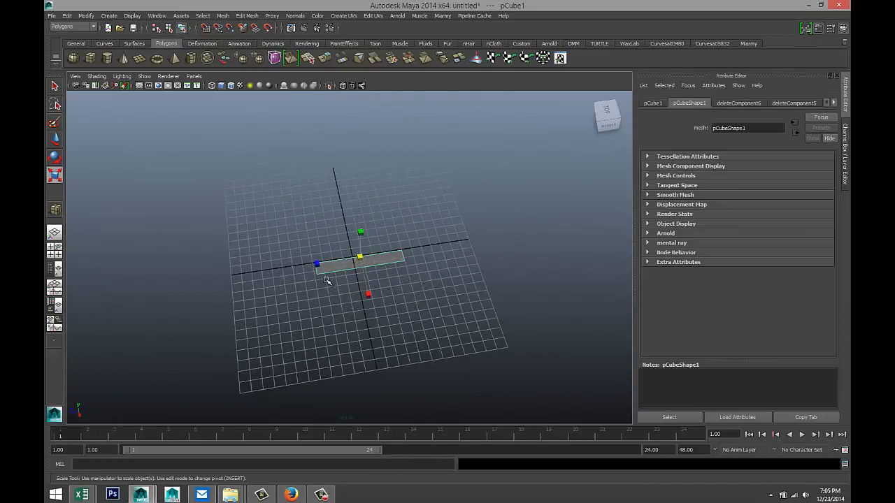
pyautogui.moveTo(317, 266); pyautogui.dragTo(257, 274)
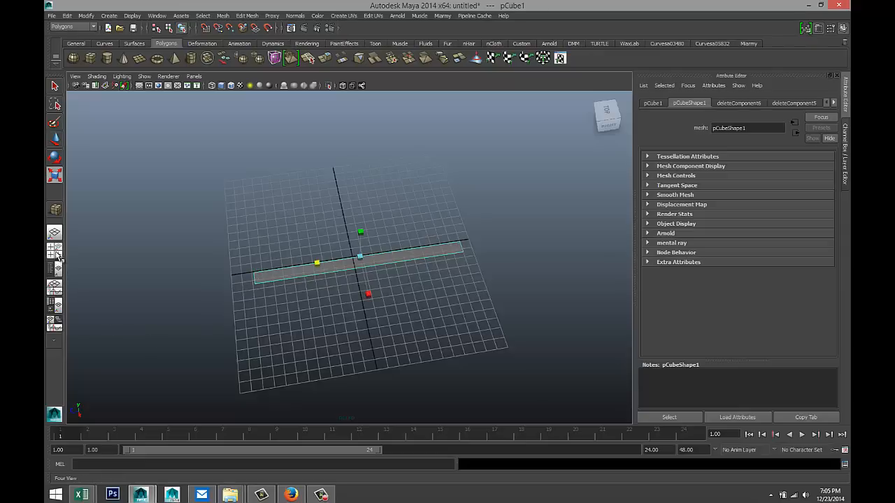
pyautogui.press('space')
pyautogui.press('space')
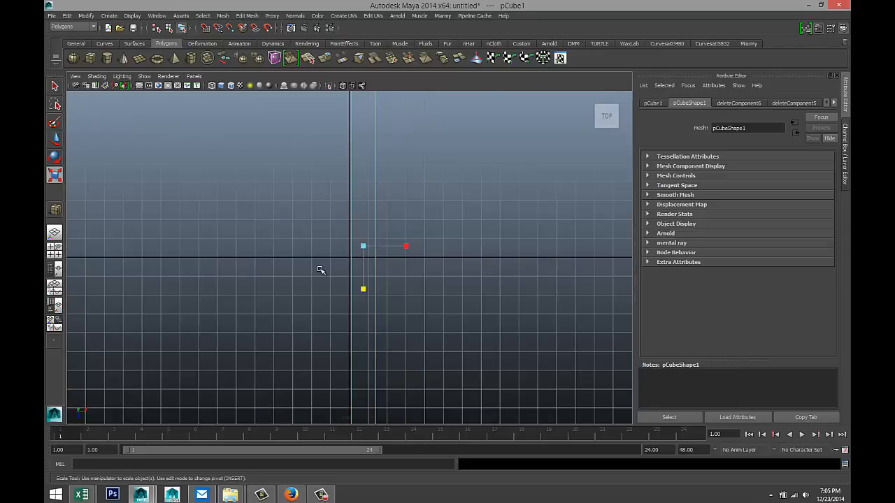
pyautogui.press('f')
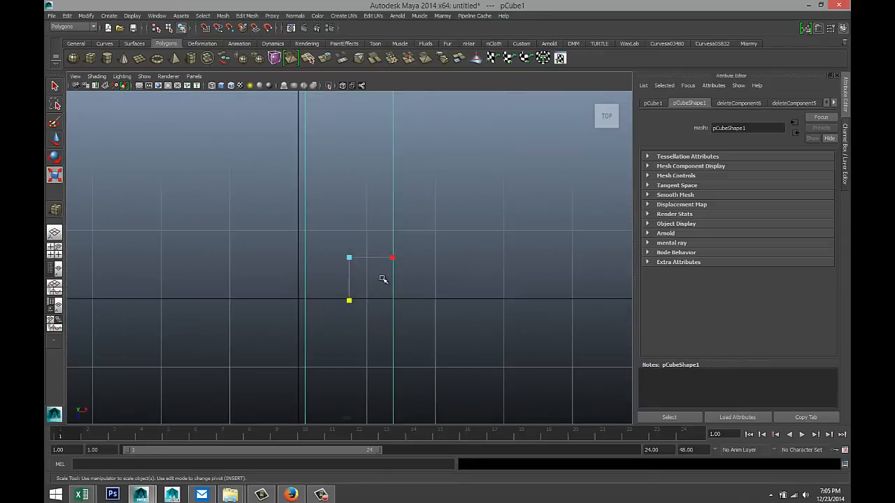
# - Shift the strip's pivot along X to one long edge, then slide the strip left along X
pyautogui.press('Insert')
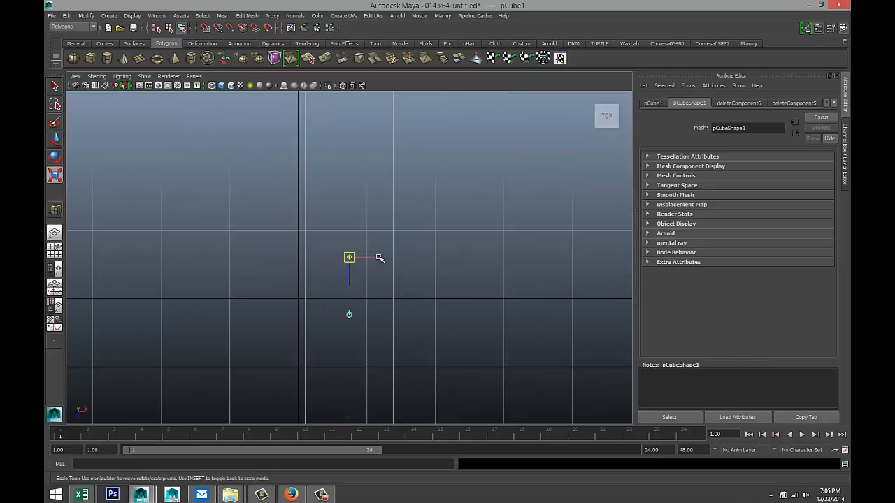
pyautogui.moveTo(380, 258); pyautogui.dragTo(332, 263)
pyautogui.scroll(5, 336, 299)
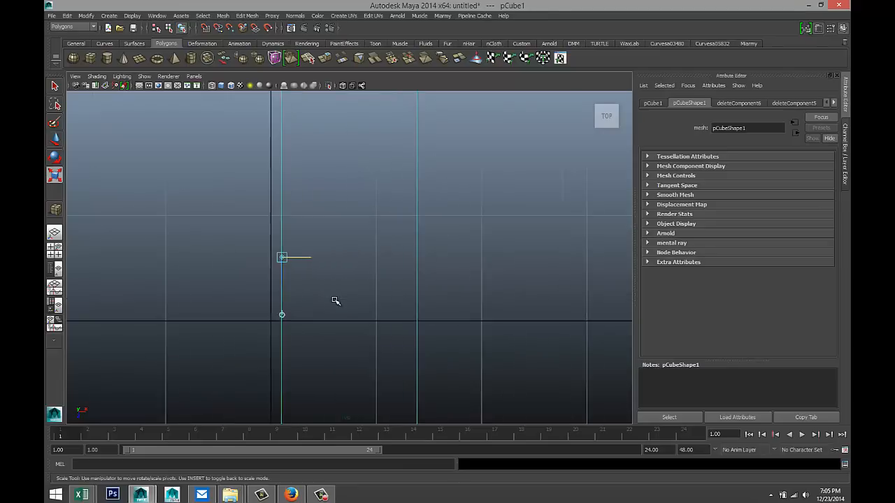
pyautogui.press('w')
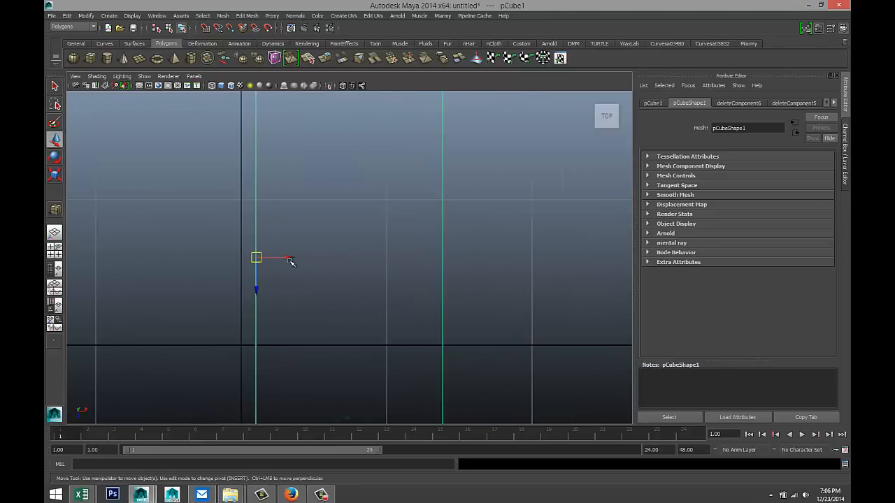
pyautogui.moveTo(290, 261); pyautogui.dragTo(276, 259)
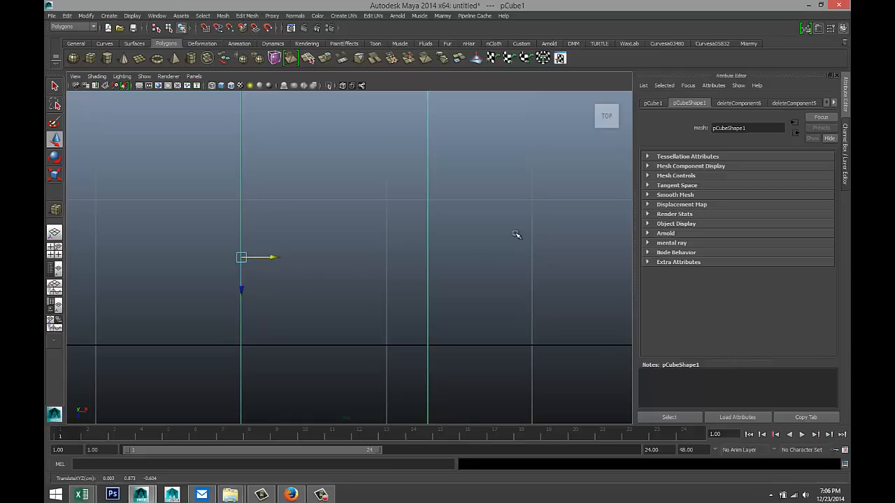
# - Zero the strip's Translate X and Y values in the Attribute Editor
pyautogui.click(651, 103)
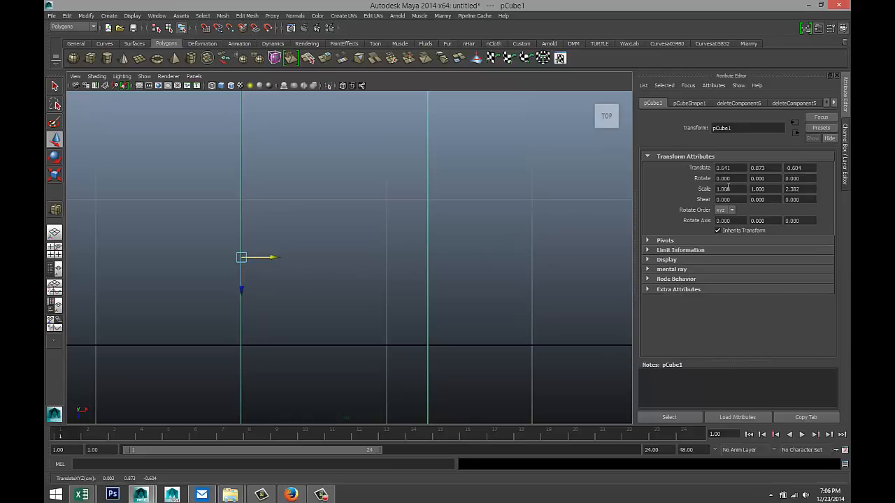
pyautogui.moveTo(743, 168); pyautogui.dragTo(657, 171)
pyautogui.write('0')
pyautogui.write('0')
pyautogui.moveTo(807, 167); pyautogui.dragTo(745, 164)
pyautogui.write('00')
pyautogui.click(804, 167)
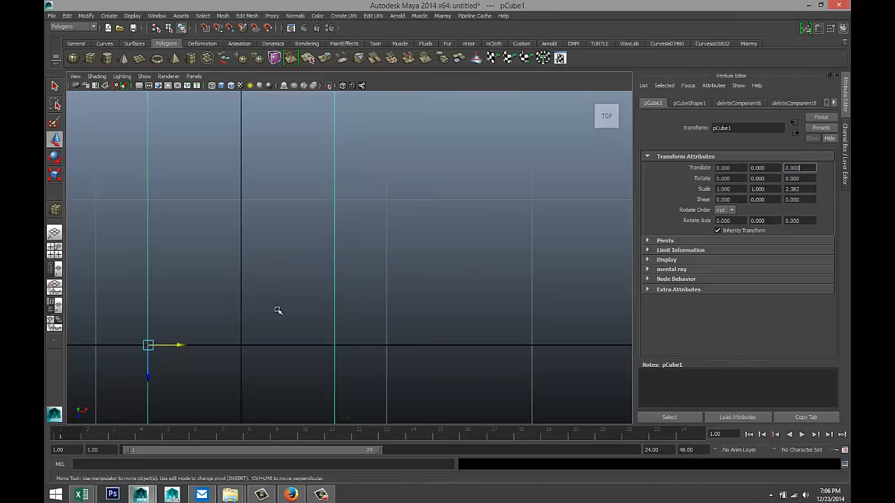
pyautogui.scroll(-5, 265, 308)
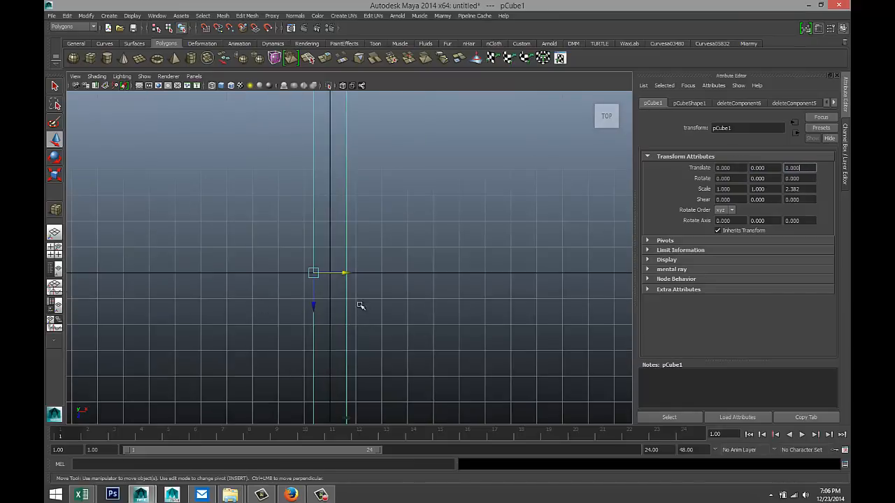
pyautogui.scroll(3, 360, 306)
# - Move the strip to Translate X 0.646 and raise it to Y 0.950
pyautogui.moveTo(334, 280); pyautogui.dragTo(356, 286)
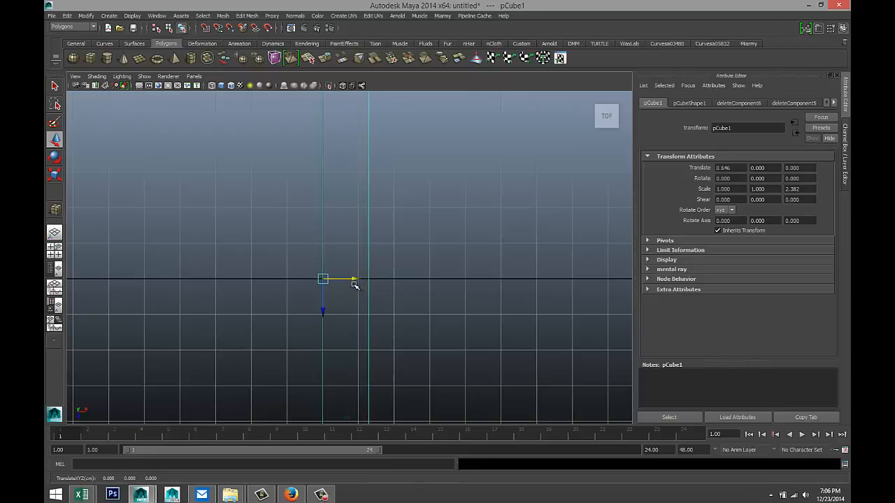
pyautogui.click(55, 250)
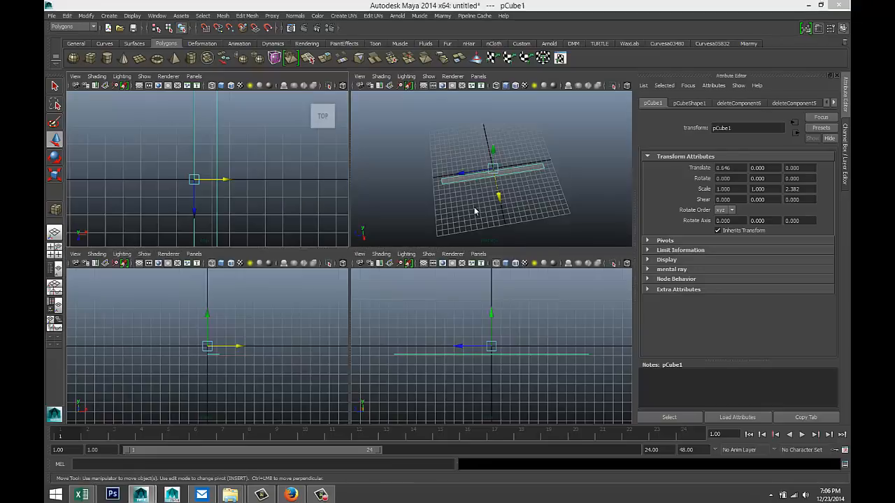
pyautogui.press('space')
pyautogui.keyDown('alt'); pyautogui.moveTo(435, 266); pyautogui.dragTo(468, 265); pyautogui.keyUp('alt')
pyautogui.moveTo(354, 220); pyautogui.dragTo(357, 212)
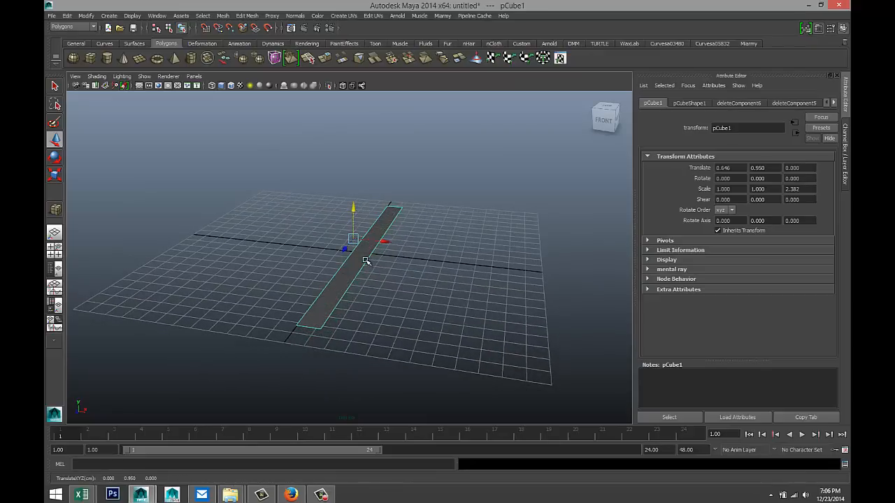
pyautogui.moveTo(366, 261); pyautogui.dragTo(383, 242, button='right')
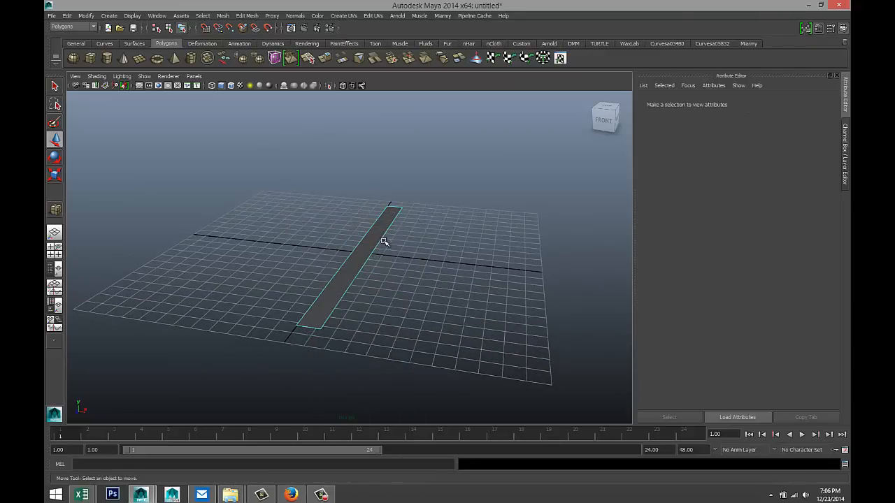
# - Extrude one long edge of the strip and move the new edge outward and upward
pyautogui.click(380, 240)
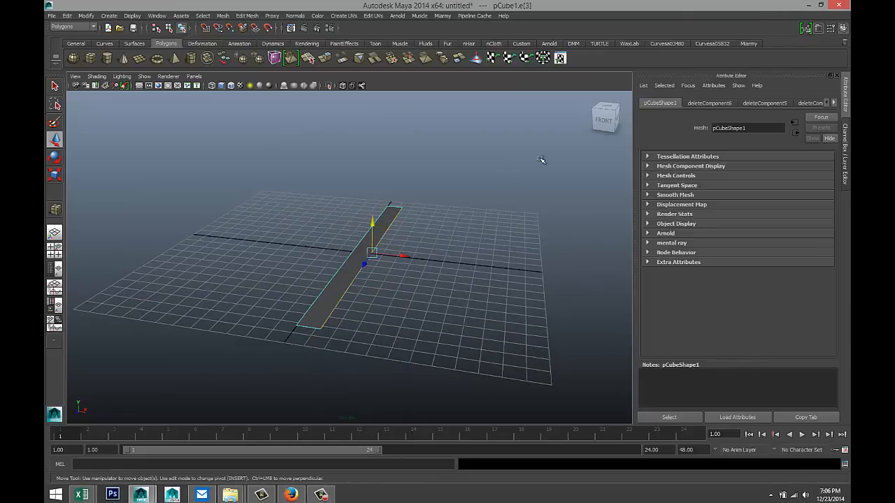
pyautogui.click(255, 18)
pyautogui.click(264, 45)
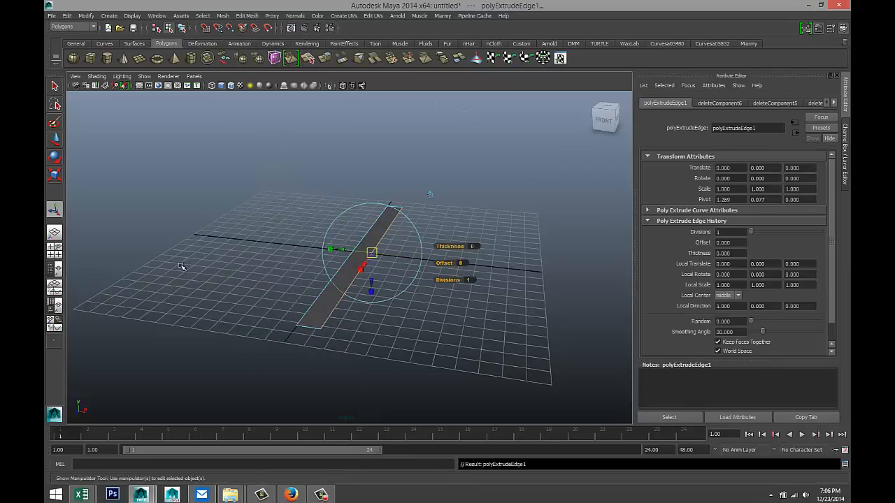
pyautogui.click(56, 252)
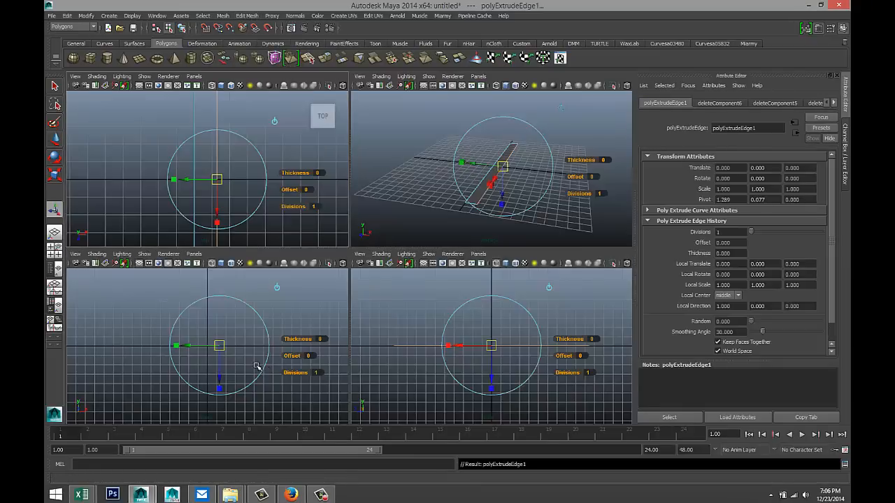
pyautogui.press('space')
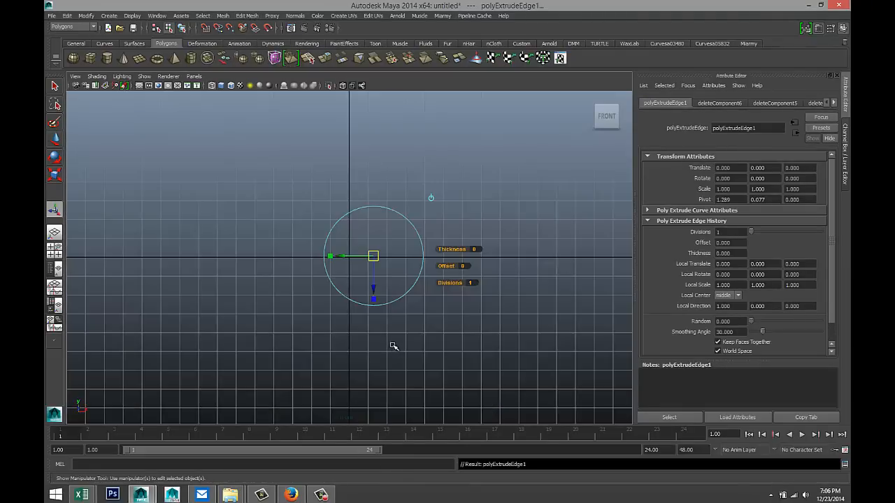
pyautogui.press('w')
pyautogui.moveTo(402, 257); pyautogui.dragTo(412, 257)
pyautogui.moveTo(384, 226); pyautogui.dragTo(383, 221)
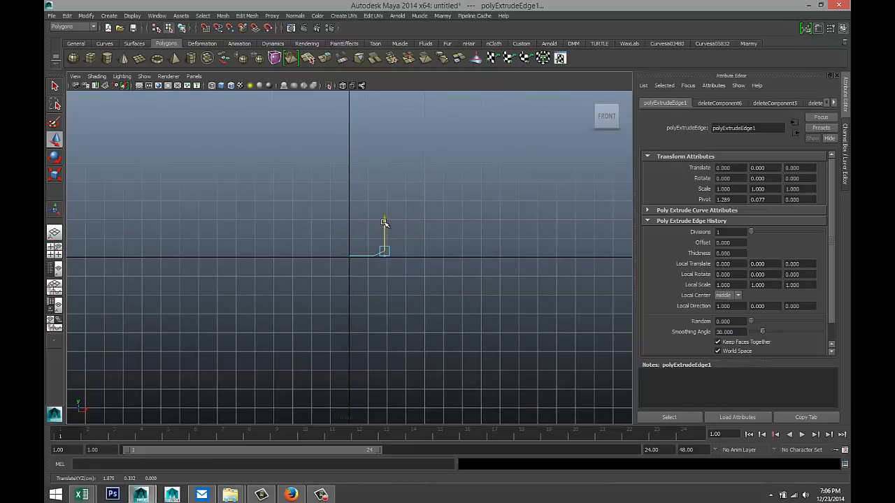
pyautogui.scroll(5, 420, 294)
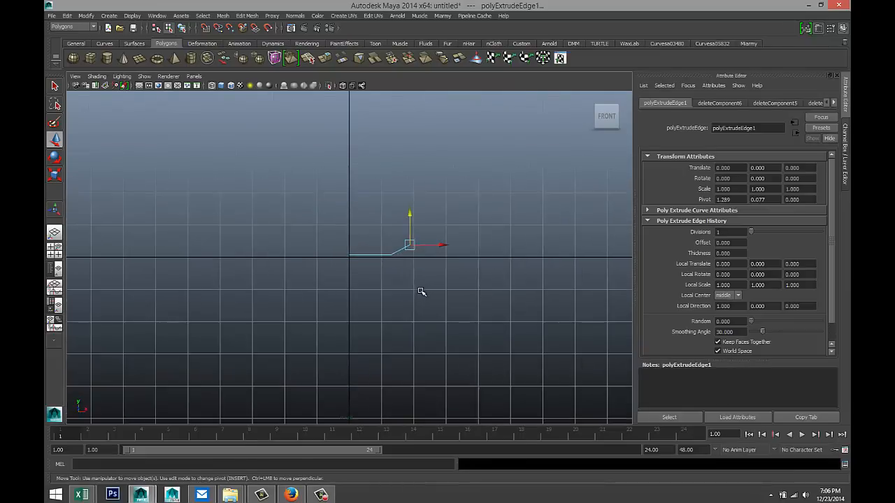
pyautogui.keyDown('alt'); pyautogui.moveTo(444, 300); pyautogui.dragTo(366, 311, button='middle'); pyautogui.keyUp('alt')
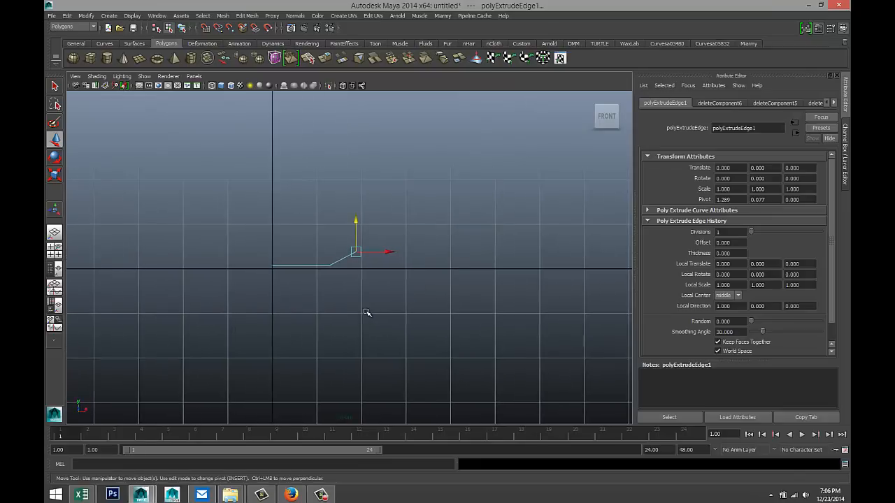
pyautogui.scroll(2, 366, 314)
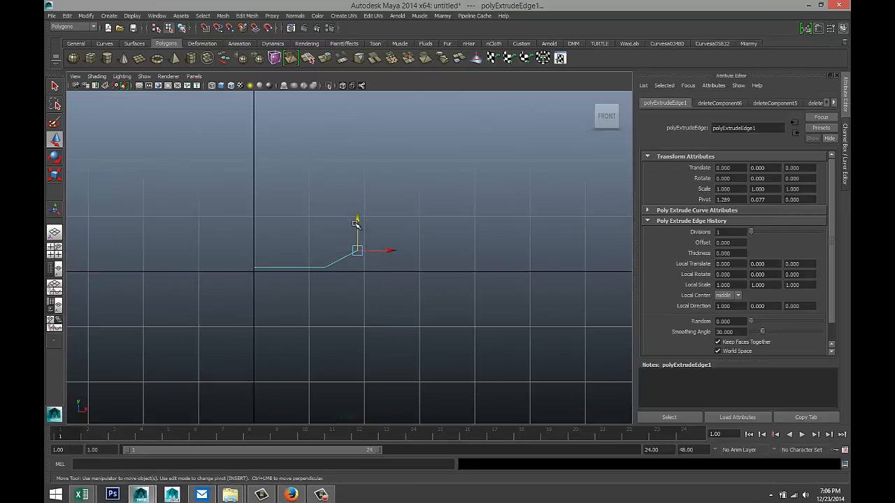
pyautogui.moveTo(358, 223); pyautogui.dragTo(359, 233)
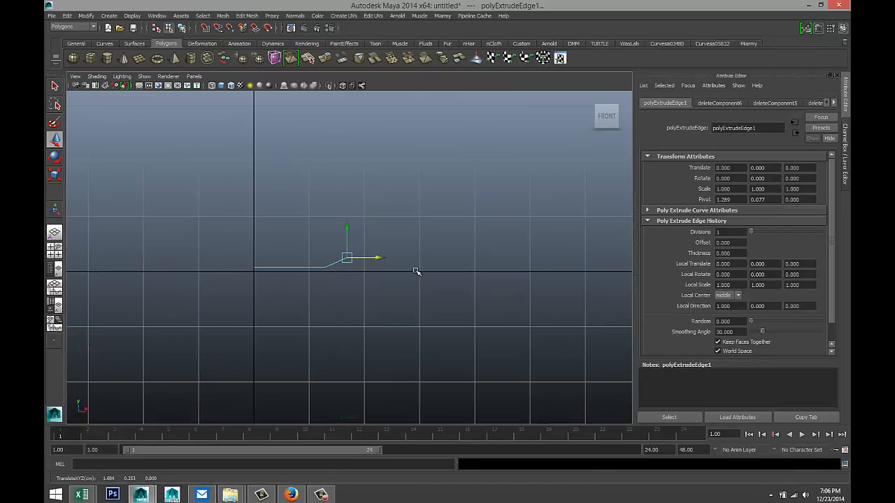
# - Extrude the edge twice more, forming the upright fold and dropping back to ground level
pyautogui.hotkey('ctrl', 'e')
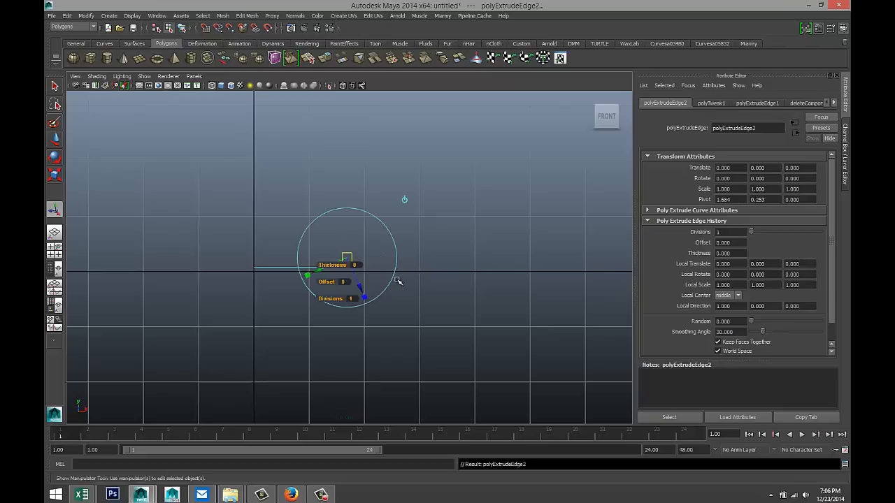
pyautogui.press('w')
pyautogui.moveTo(378, 259); pyautogui.dragTo(354, 224)
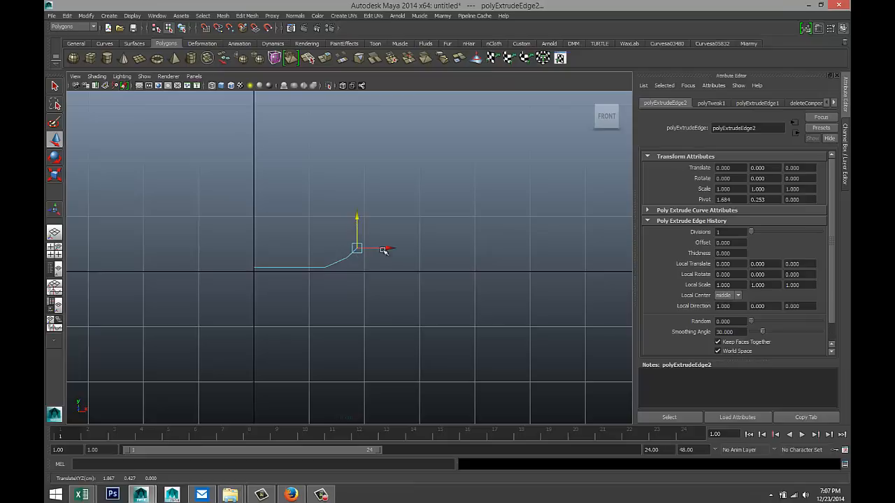
pyautogui.hotkey('ctrl', 'e')
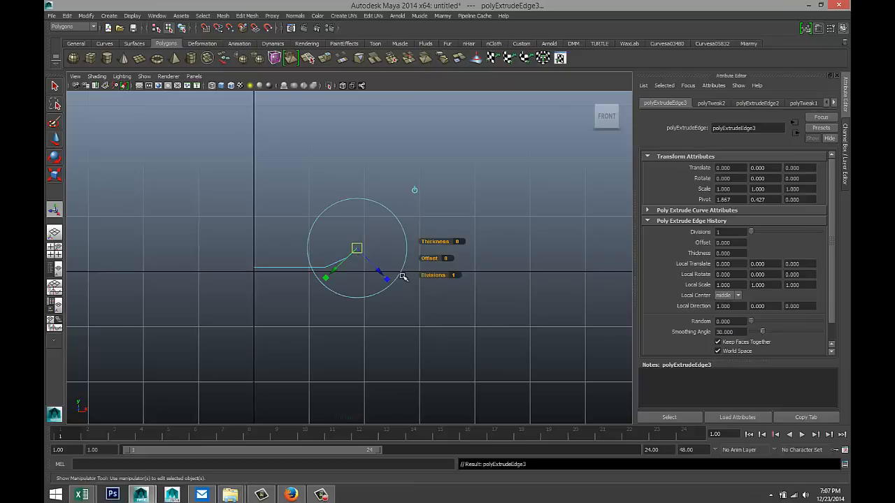
pyautogui.press('w')
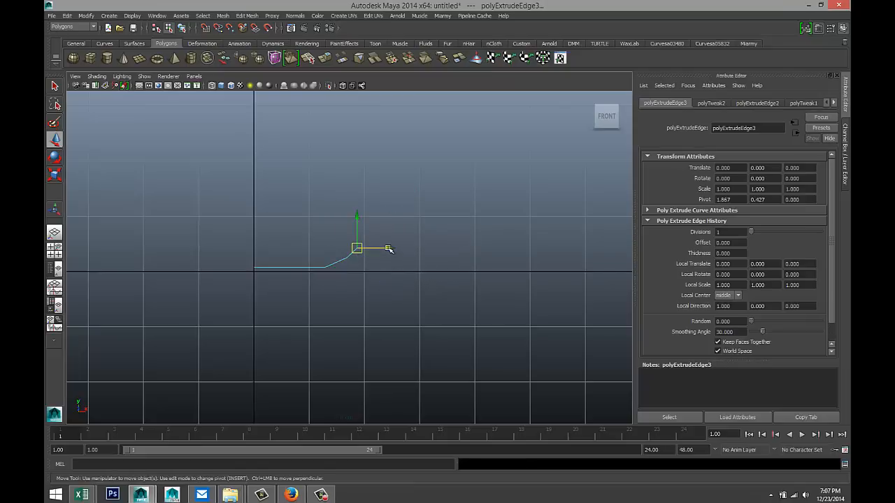
pyautogui.moveTo(389, 249); pyautogui.dragTo(397, 250)
pyautogui.moveTo(366, 225); pyautogui.dragTo(376, 247)
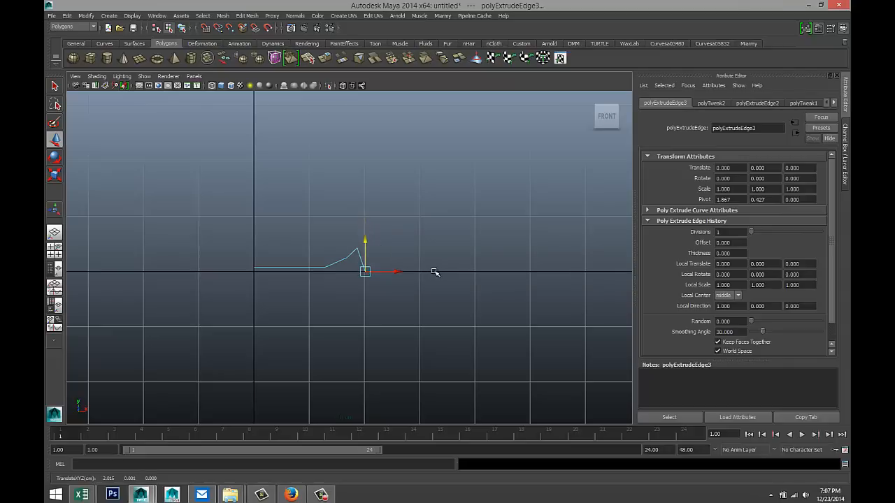
# - Extrude a final edge and stretch it far along X into a wide flat panel
pyautogui.hotkey('ctrl', 'e')
pyautogui.scroll(-3, 413, 276)
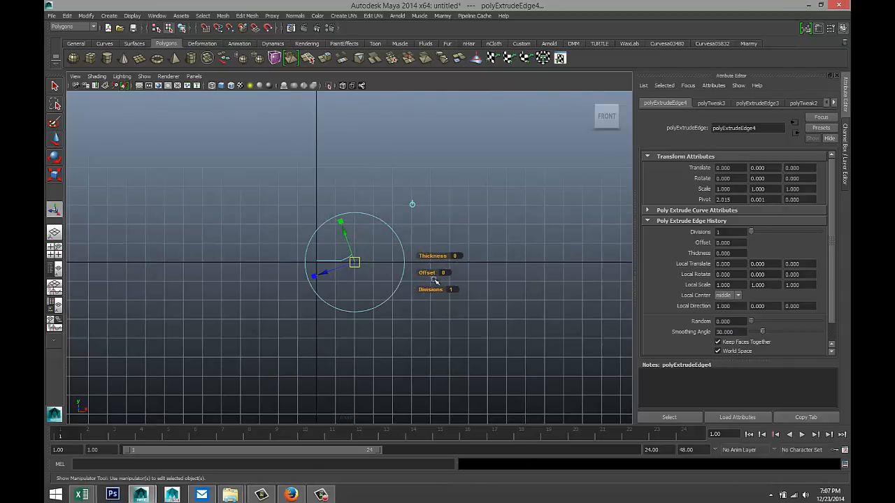
pyautogui.press('w')
pyautogui.moveTo(379, 262); pyautogui.dragTo(543, 282)
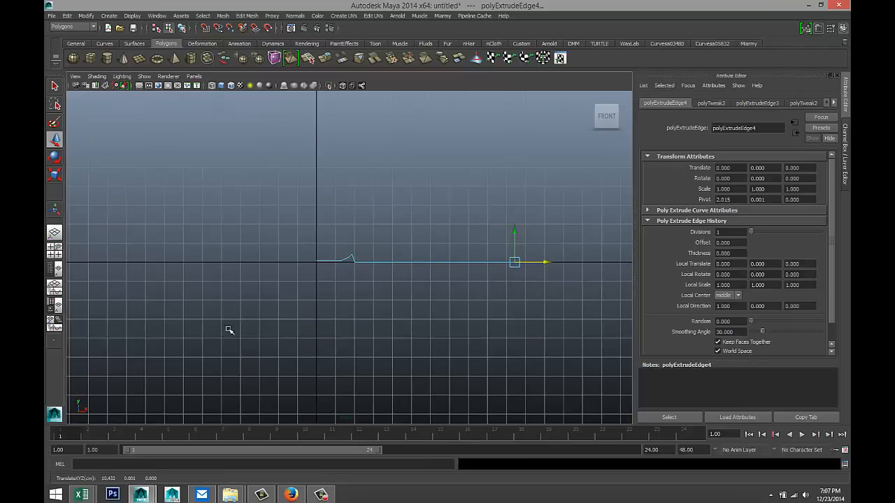
pyautogui.click(55, 250)
pyautogui.press('space')
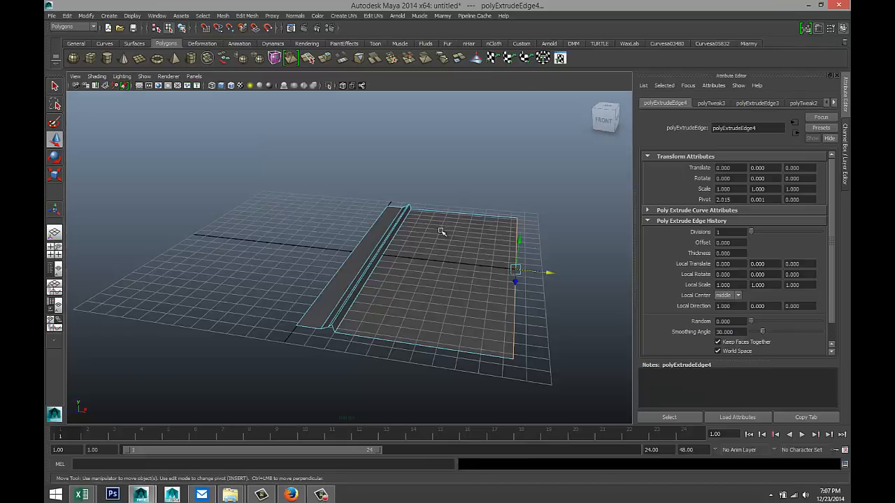
pyautogui.keyDown('alt'); pyautogui.moveTo(367, 299); pyautogui.dragTo(448, 341); pyautogui.keyUp('alt')
pyautogui.moveTo(487, 260); pyautogui.dragTo(537, 305)
pyautogui.click(488, 347)
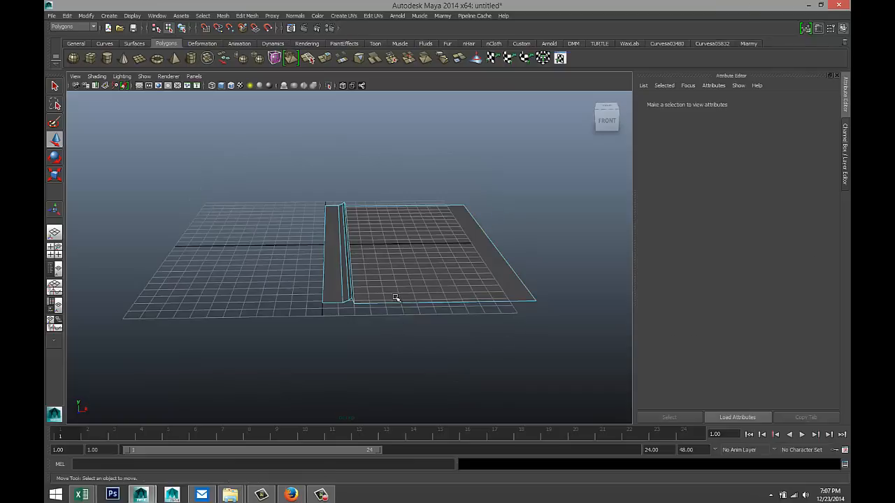
pyautogui.moveTo(481, 273); pyautogui.dragTo(517, 261, button='right')
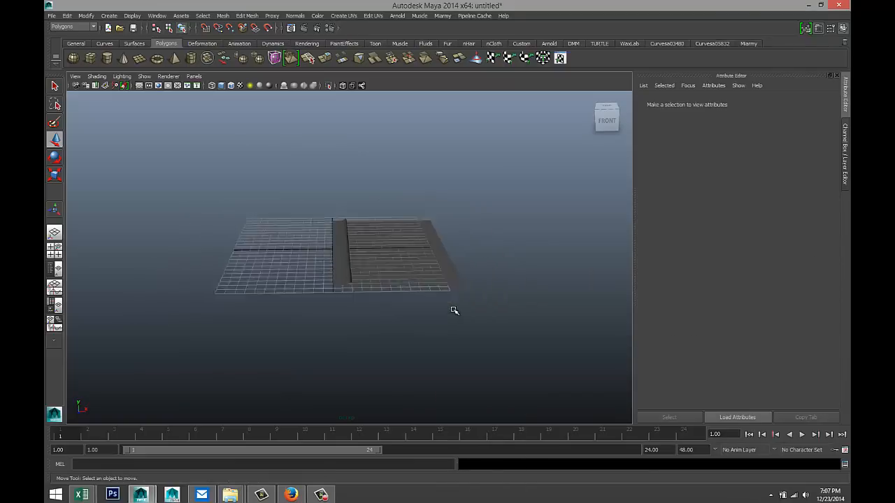
pyautogui.click(325, 286)
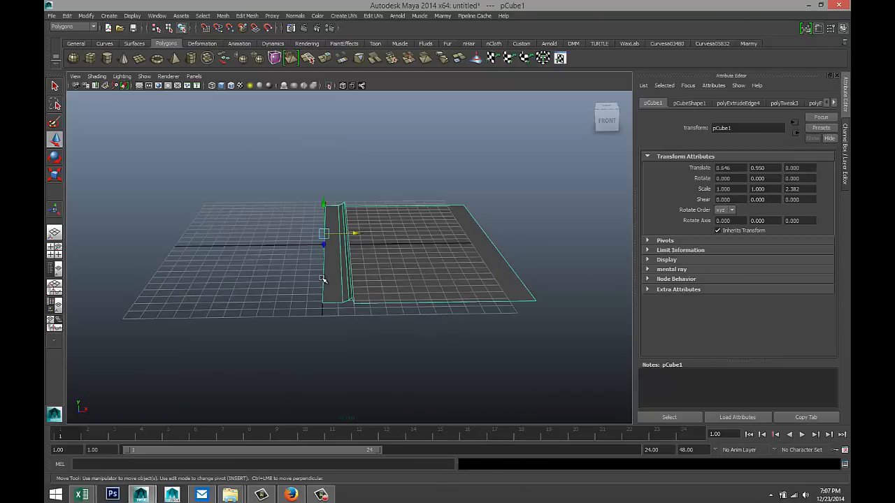
# - Nudge the channel's inner edge slightly to the right
pyautogui.moveTo(322, 280); pyautogui.dragTo(324, 256, button='right')
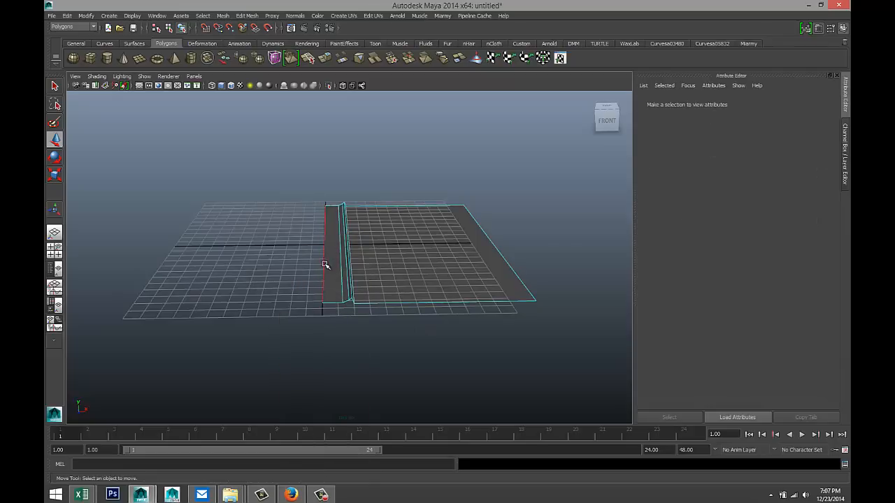
pyautogui.click(323, 264)
pyautogui.moveTo(355, 245); pyautogui.dragTo(361, 246)
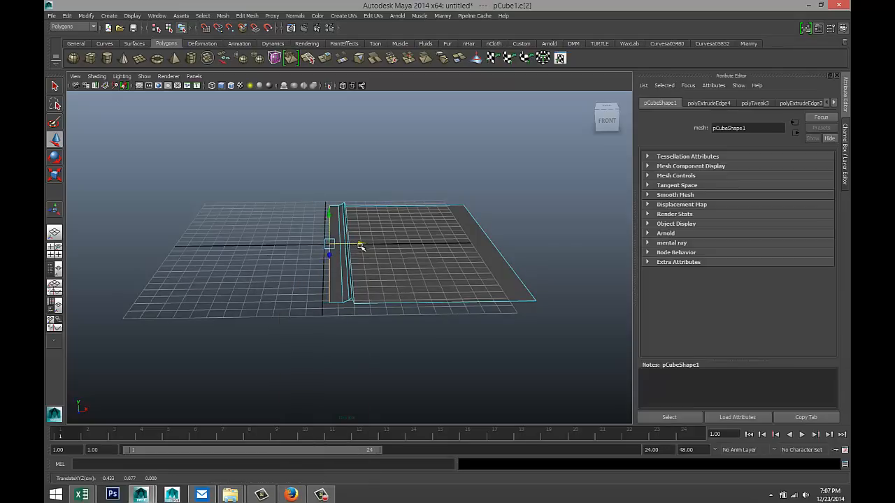
pyautogui.moveTo(428, 269); pyautogui.dragTo(460, 263, button='right')
pyautogui.click(438, 273)
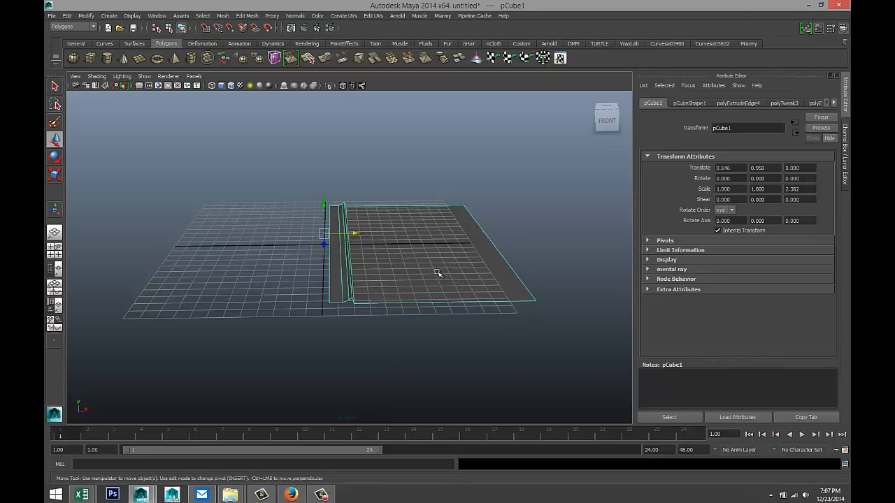
# - Slide the slab to Translate X 0.216 and snap its pivot onto the world origin line
pyautogui.click(54, 250)
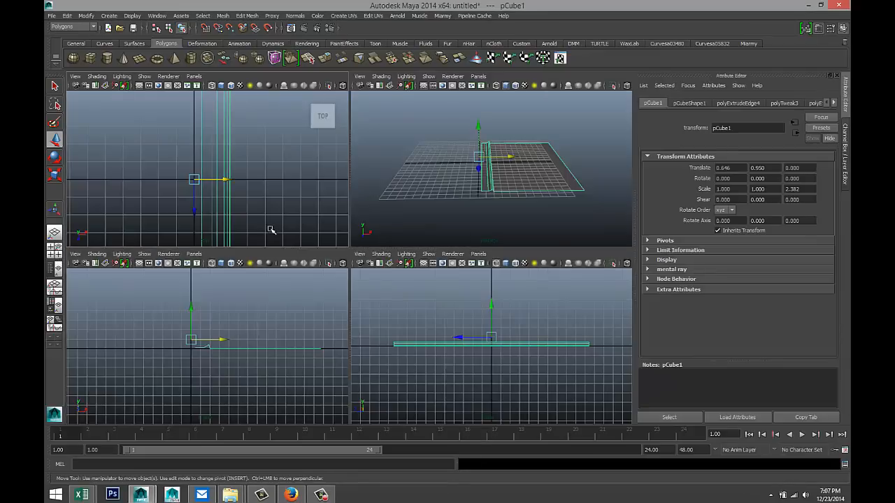
pyautogui.press('space')
pyautogui.scroll(3, 349, 298)
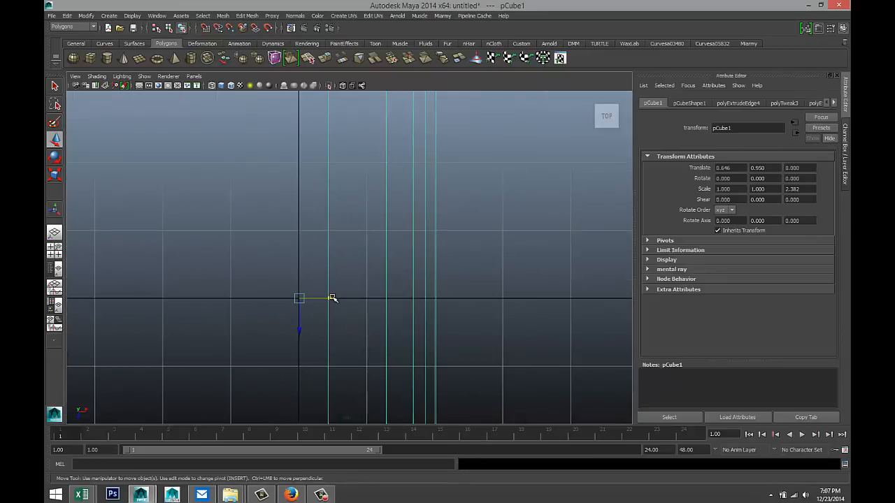
pyautogui.moveTo(332, 299); pyautogui.dragTo(302, 299)
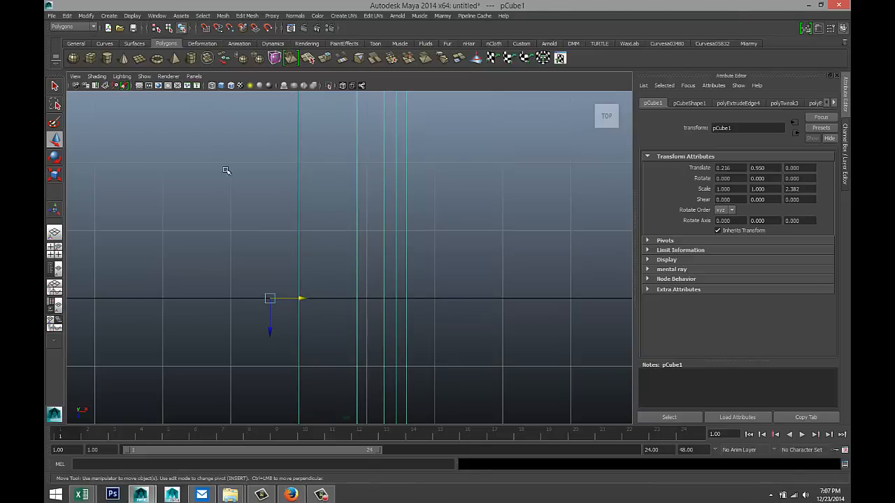
pyautogui.press('Insert')
pyautogui.moveTo(295, 300); pyautogui.dragTo(321, 301)
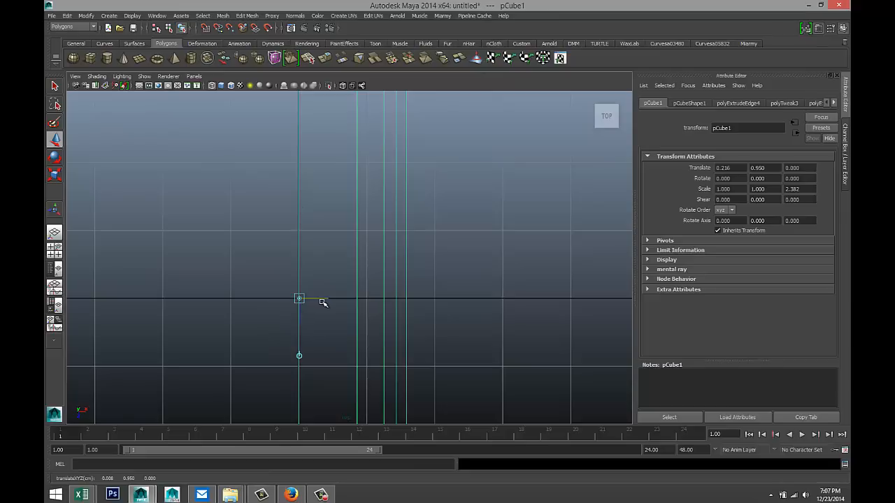
pyautogui.scroll(-5, 323, 302)
pyautogui.press('space')
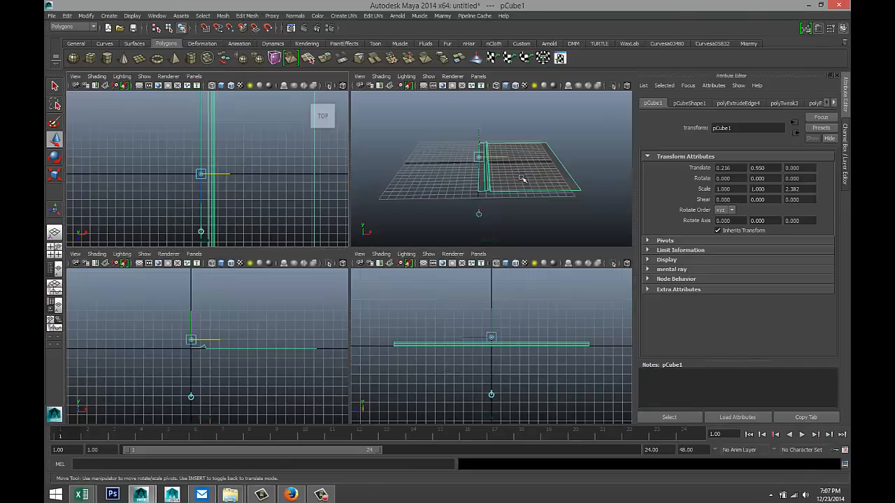
pyautogui.press('space')
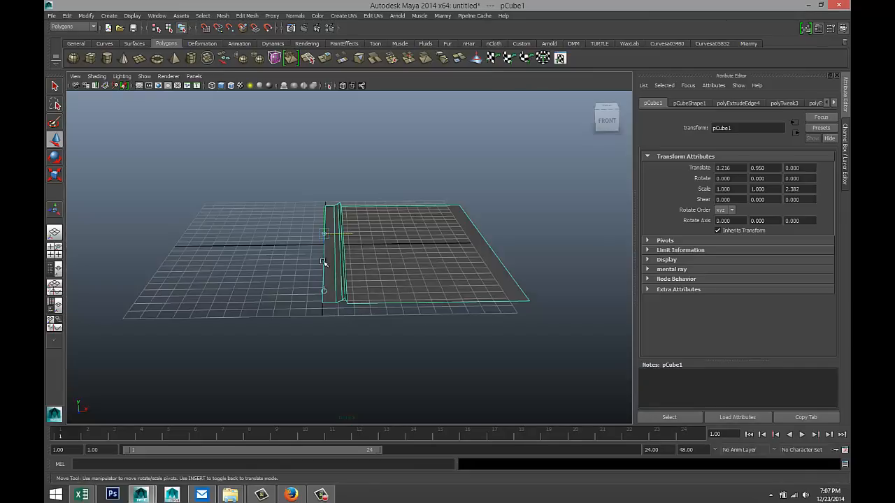
# - Use Duplicate Special with Geometry type Instance and Scale X -1 to create mirrored pCube2
pyautogui.click(67, 16)
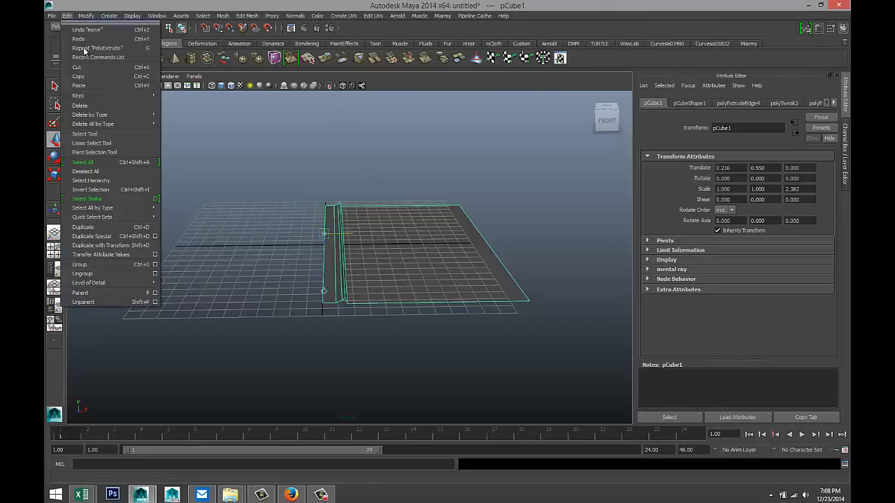
pyautogui.click(155, 236)
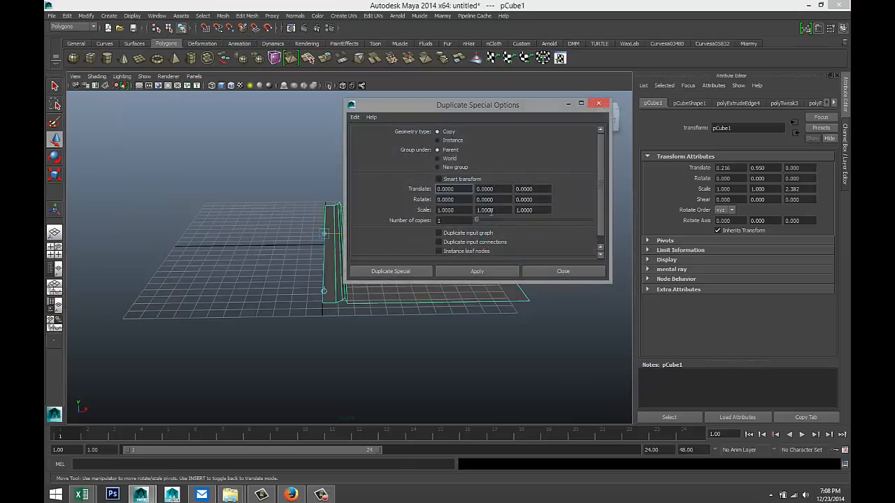
pyautogui.click(438, 140)
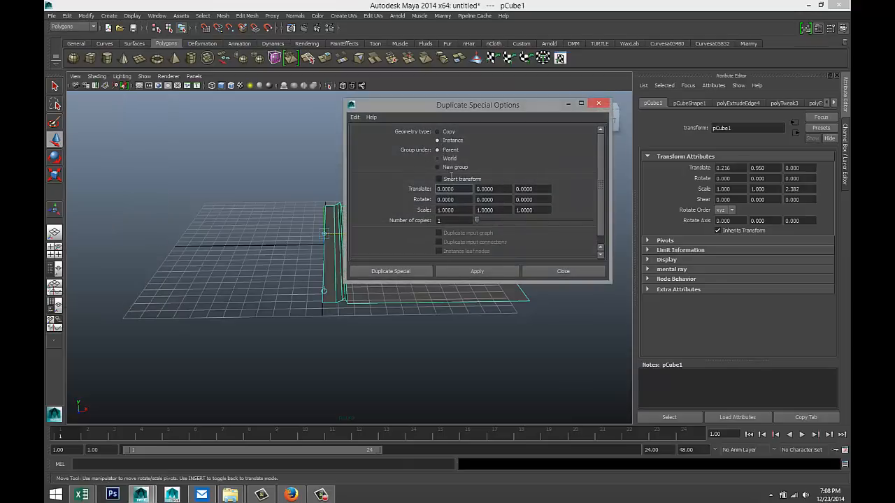
pyautogui.doubleClick(465, 210)
pyautogui.click(486, 271)
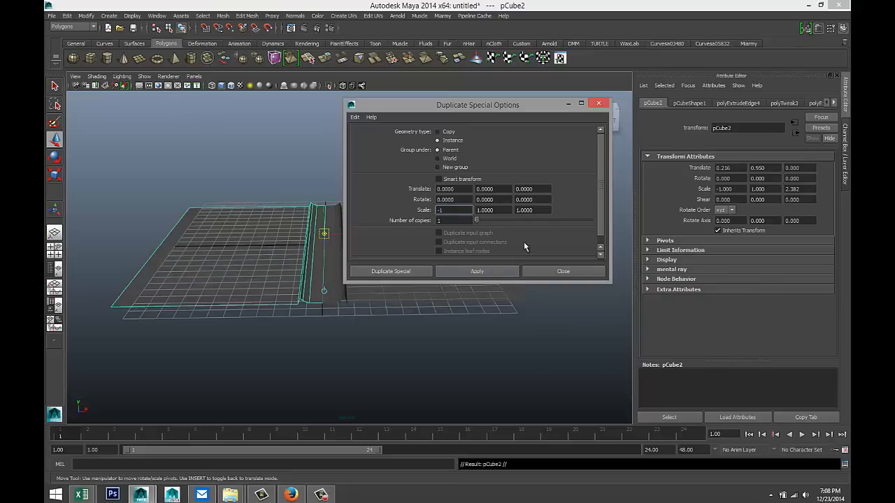
pyautogui.click(569, 104)
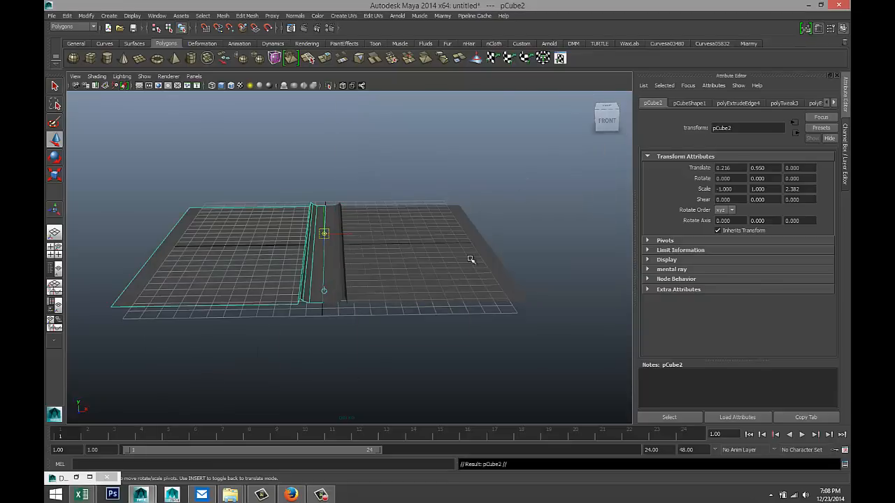
pyautogui.click(439, 333)
# - Duplicate pCube1 mirrored at Scale X -1 and combine both halves into one mesh, polySurface1
pyautogui.keyDown('alt'); pyautogui.moveTo(404, 342); pyautogui.dragTo(407, 336); pyautogui.keyUp('alt')
pyautogui.scroll(5, 413, 334)
pyautogui.keyDown('alt'); pyautogui.moveTo(458, 286); pyautogui.dragTo(400, 338); pyautogui.keyUp('alt')
pyautogui.click(436, 311)
pyautogui.keyDown('alt'); pyautogui.moveTo(391, 344); pyautogui.dragTo(354, 320); pyautogui.keyUp('alt')
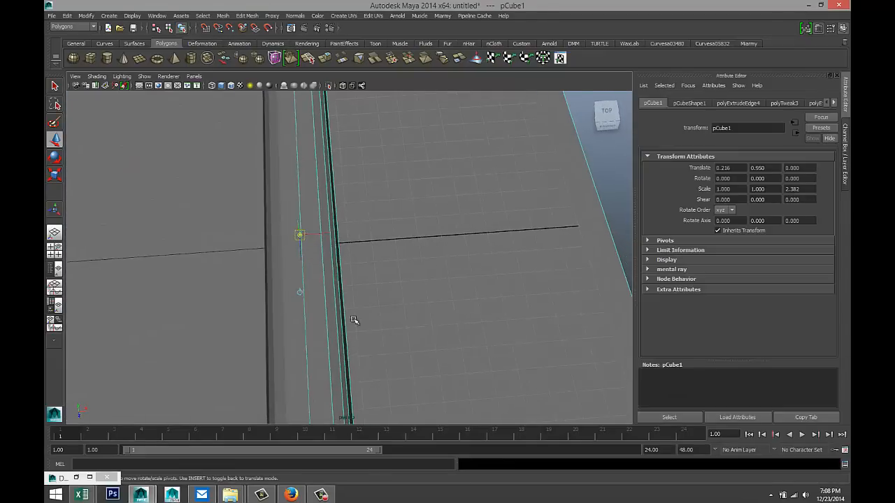
pyautogui.hotkey('ctrl', 'shift', 'd')
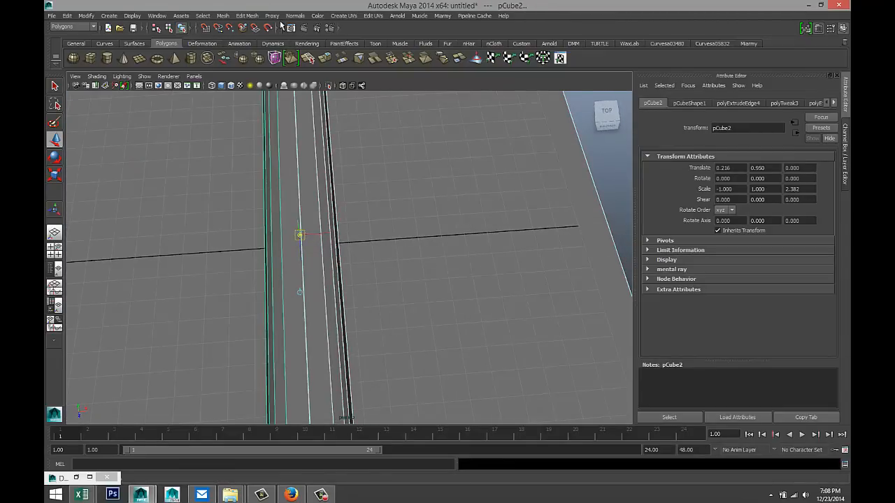
pyautogui.click(94, 28)
pyautogui.click(96, 29)
pyautogui.click(222, 16)
pyautogui.click(237, 28)
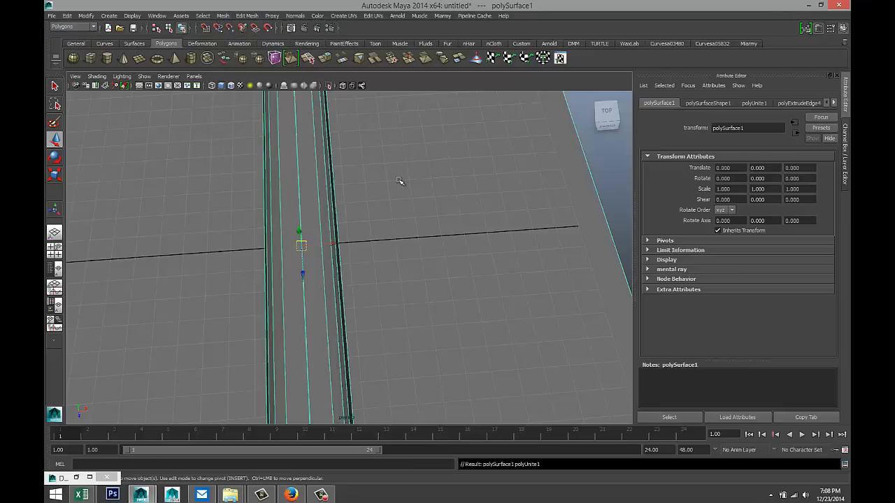
pyautogui.press('f')
# - Select the centre-seam vertices in the top view and merge them
pyautogui.click(54, 249)
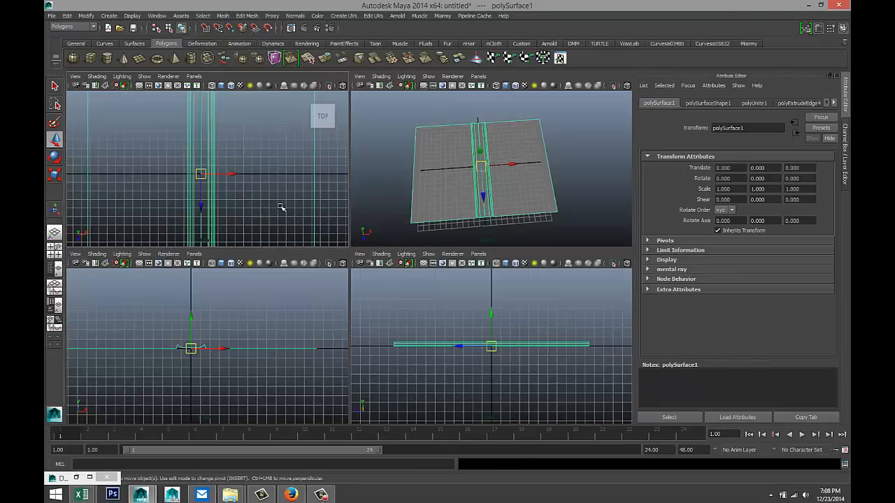
pyautogui.press('space')
pyautogui.scroll(-3, 279, 206)
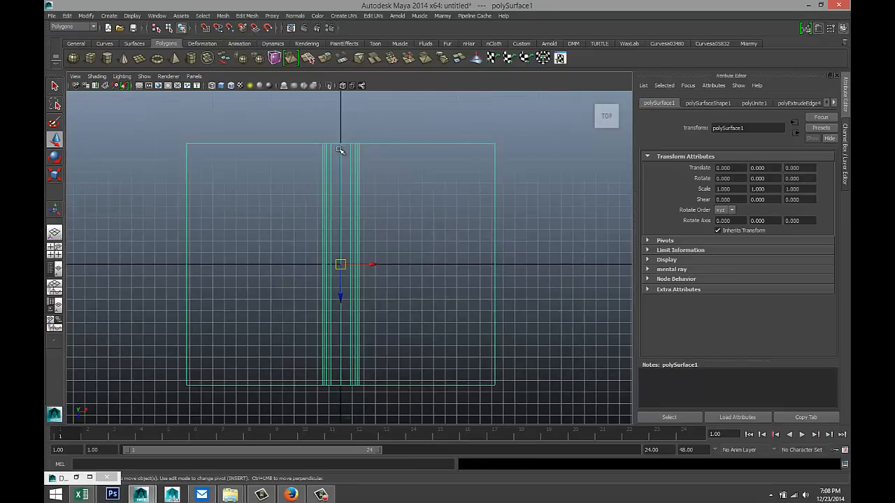
pyautogui.moveTo(339, 150); pyautogui.dragTo(315, 151, button='right')
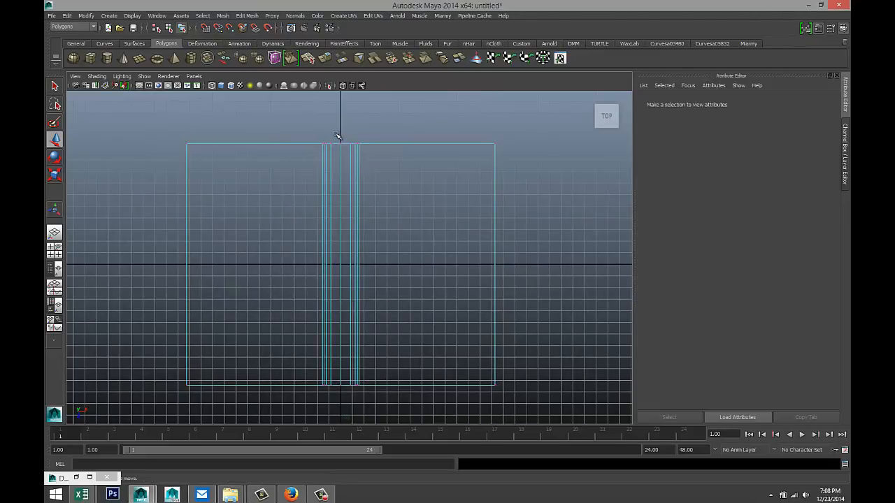
pyautogui.moveTo(350, 204); pyautogui.dragTo(343, 397)
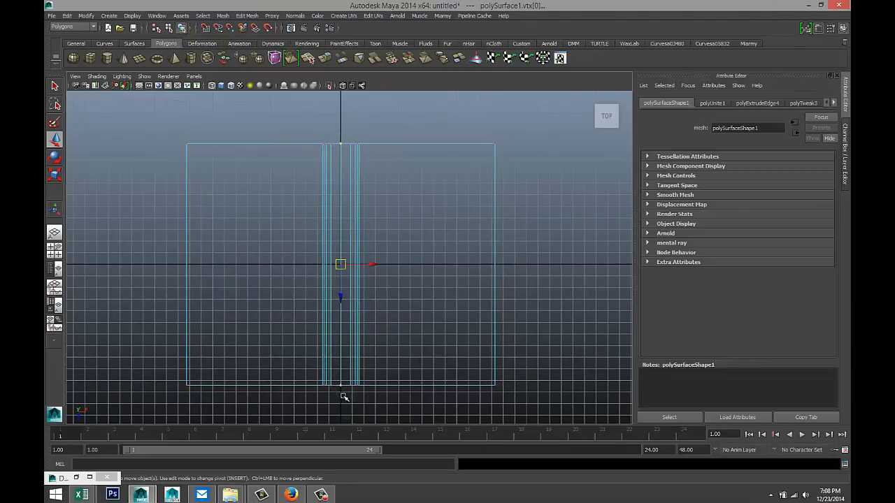
pyautogui.click(246, 16)
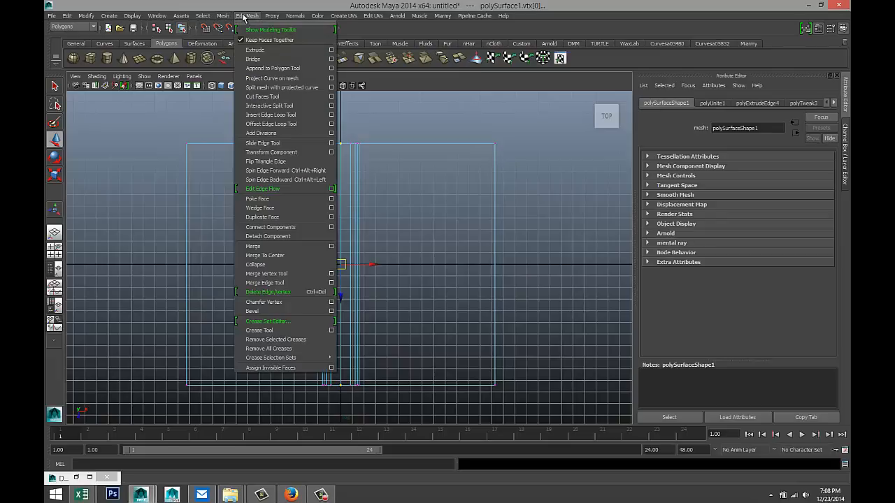
pyautogui.click(297, 246)
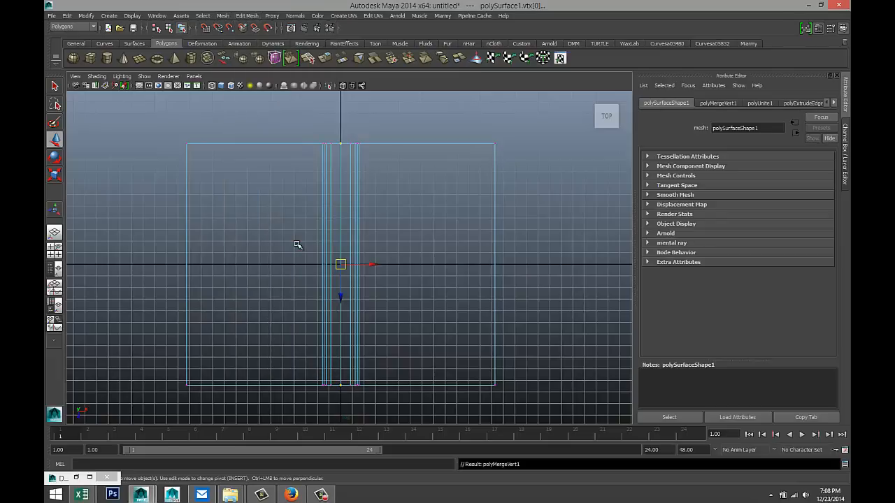
pyautogui.press('space')
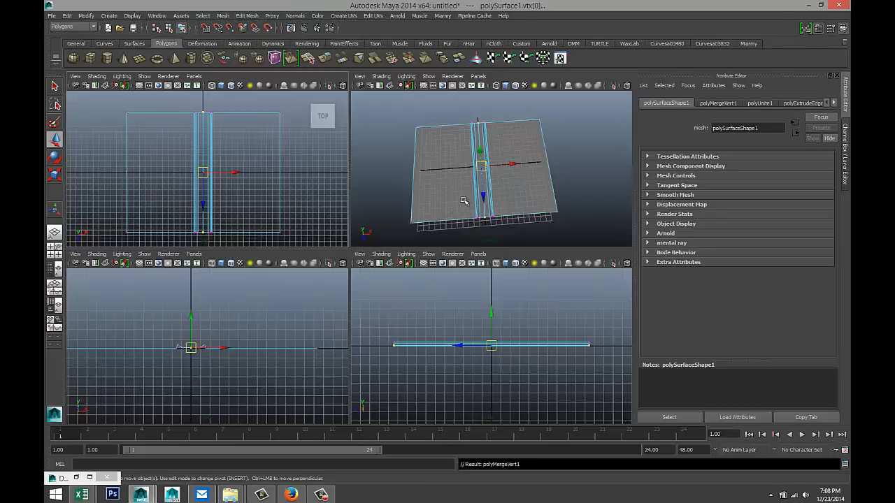
pyautogui.press('space')
# - Extrude polySurface1's faces with Thickness 0.2, then deselect and inspect the solid slab
pyautogui.keyDown('alt'); pyautogui.moveTo(434, 229); pyautogui.dragTo(442, 250); pyautogui.keyUp('alt')
pyautogui.scroll(3, 439, 251)
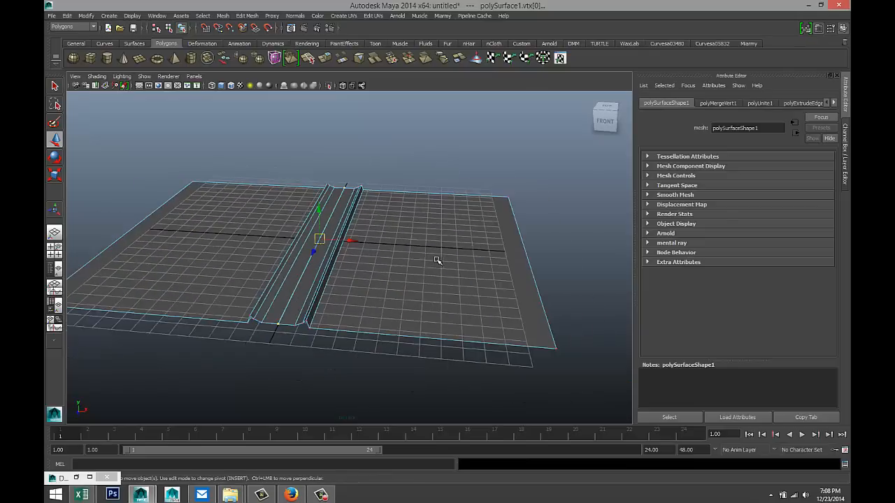
pyautogui.moveTo(470, 300); pyautogui.dragTo(518, 267, button='right')
pyautogui.click(470, 301)
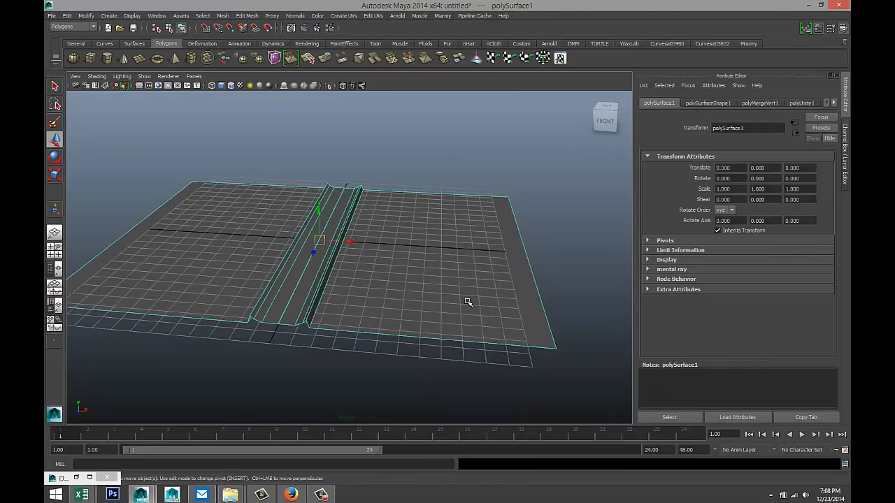
pyautogui.click(246, 15)
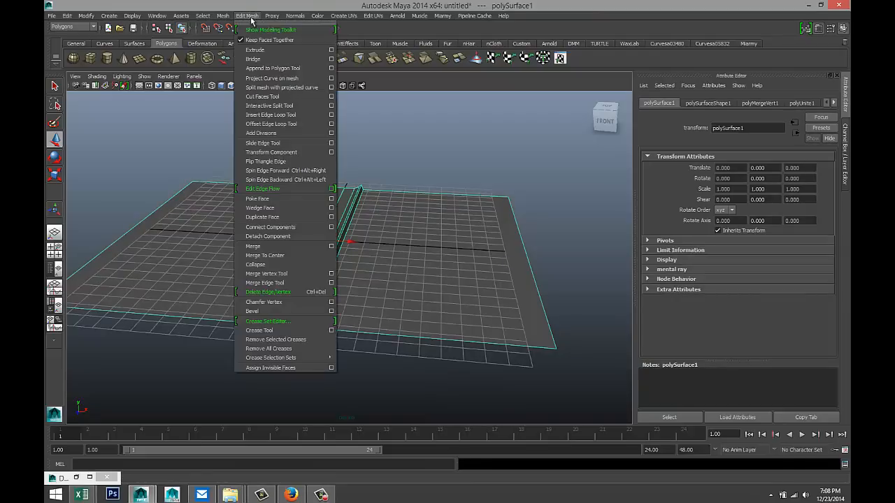
pyautogui.click(274, 46)
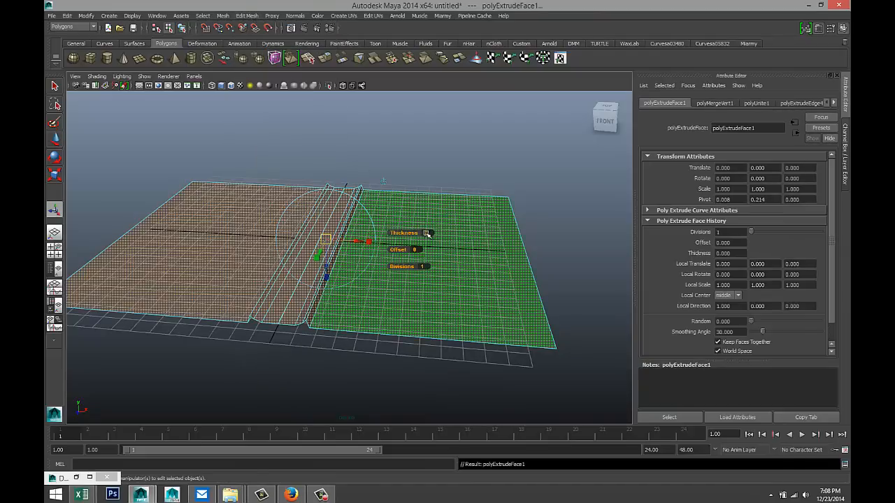
pyautogui.click(429, 234)
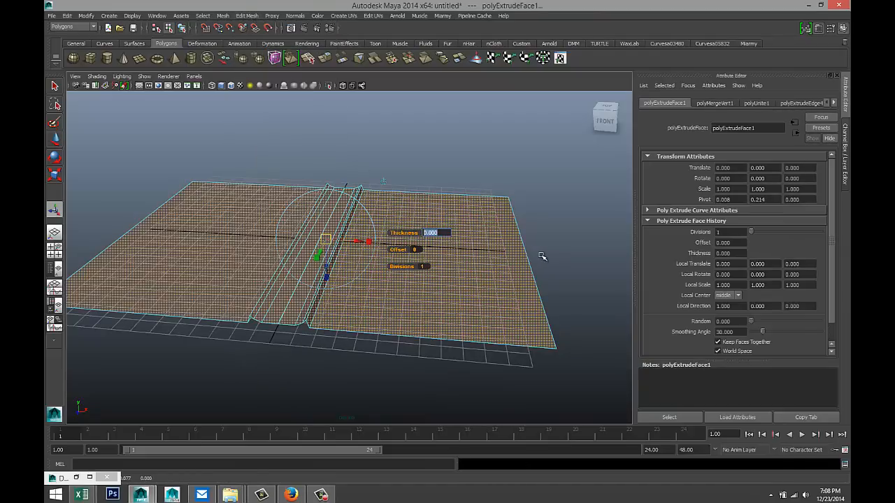
pyautogui.press('Return')
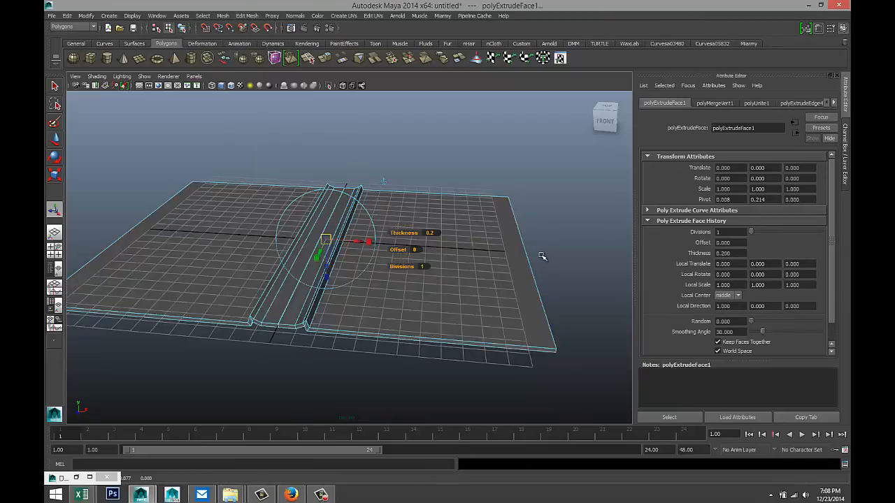
pyautogui.keyDown('alt'); pyautogui.moveTo(342, 343); pyautogui.dragTo(434, 336); pyautogui.keyUp('alt')
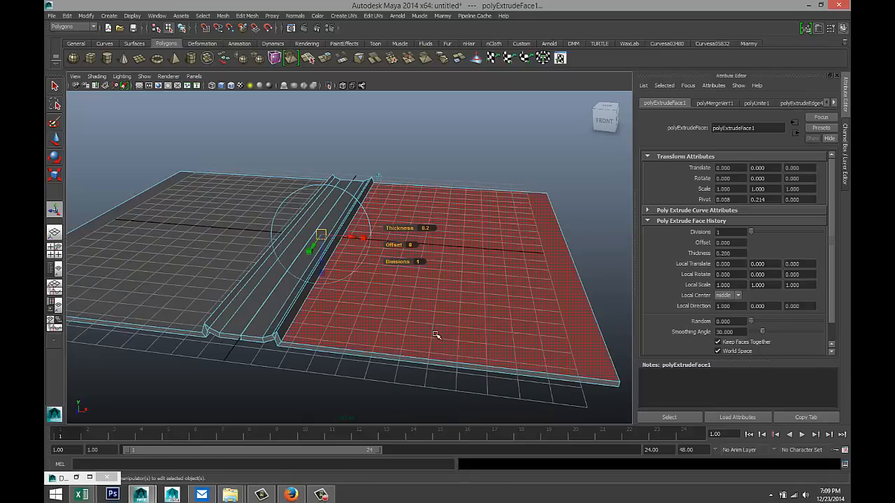
pyautogui.click(490, 161)
pyautogui.keyDown('alt'); pyautogui.moveTo(325, 315); pyautogui.dragTo(330, 292); pyautogui.keyUp('alt')
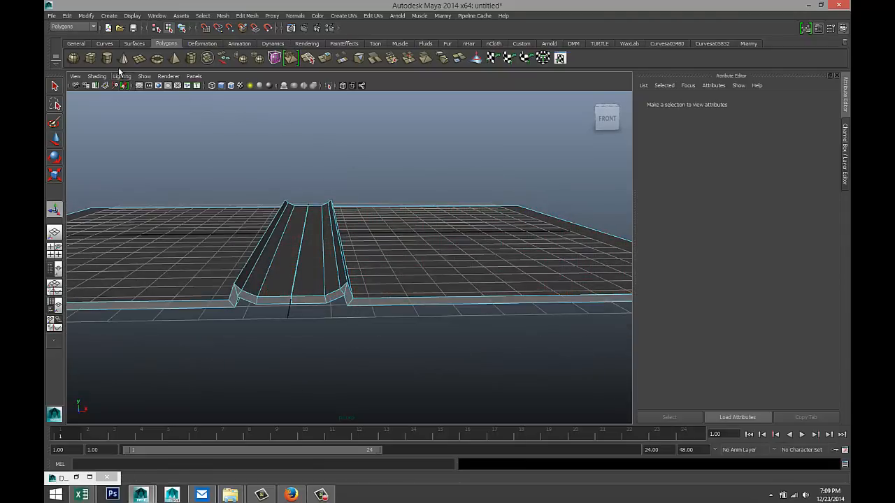
# - Draw a new polygon cube on the channel and scale it to Scale X 1.580
pyautogui.click(90, 58)
pyautogui.keyDown('alt'); pyautogui.moveTo(404, 325); pyautogui.dragTo(308, 306); pyautogui.keyUp('alt')
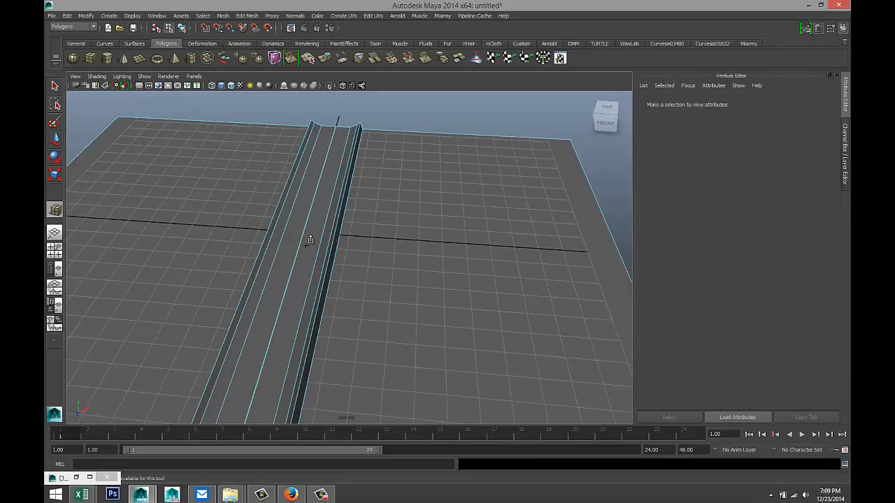
pyautogui.moveTo(296, 256); pyautogui.dragTo(287, 229)
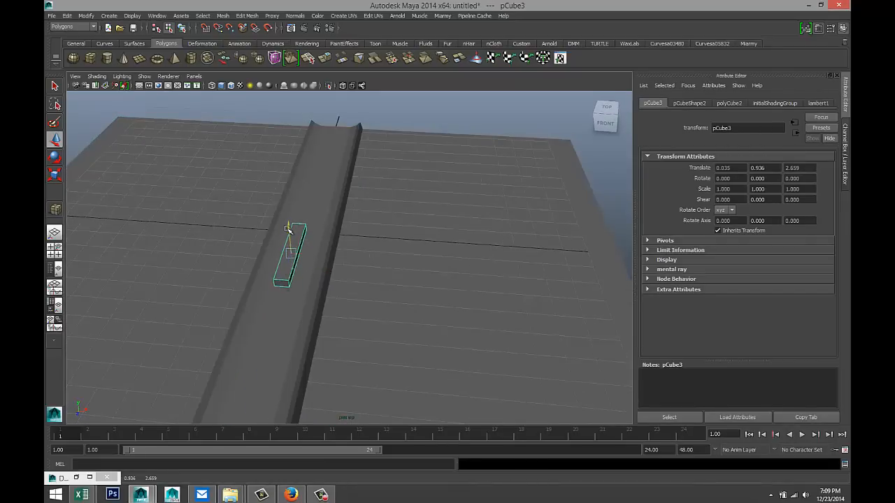
pyautogui.press('r')
pyautogui.moveTo(284, 282); pyautogui.dragTo(356, 260)
pyautogui.moveTo(288, 219); pyautogui.dragTo(292, 237)
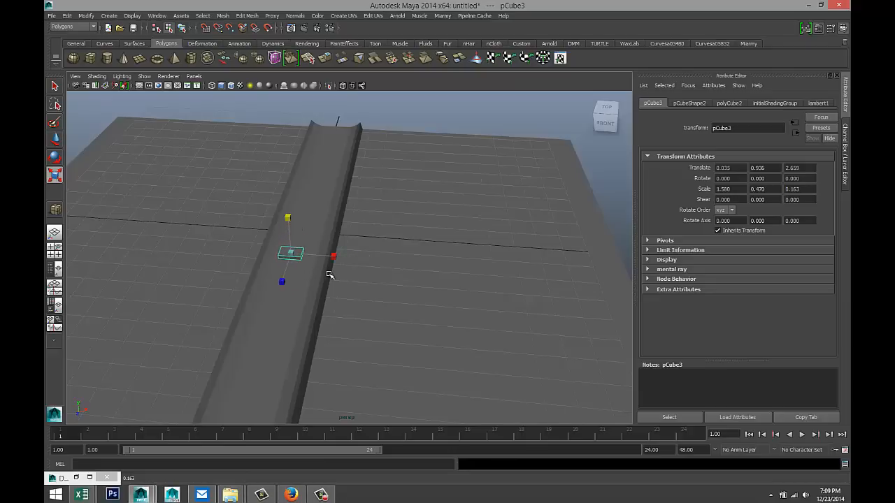
# - In the front view, lower the cube to Translate Y 0.539 and shift it right across the channel
pyautogui.click(55, 250)
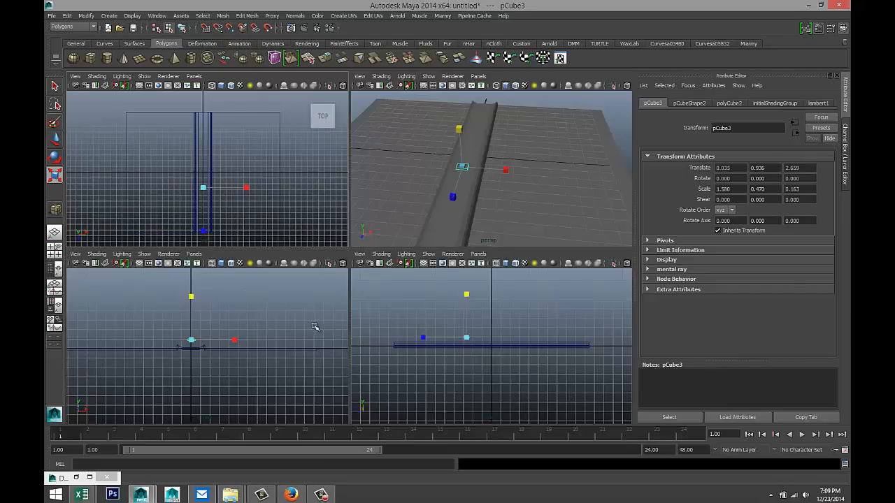
pyautogui.press('space')
pyautogui.scroll(3, 334, 338)
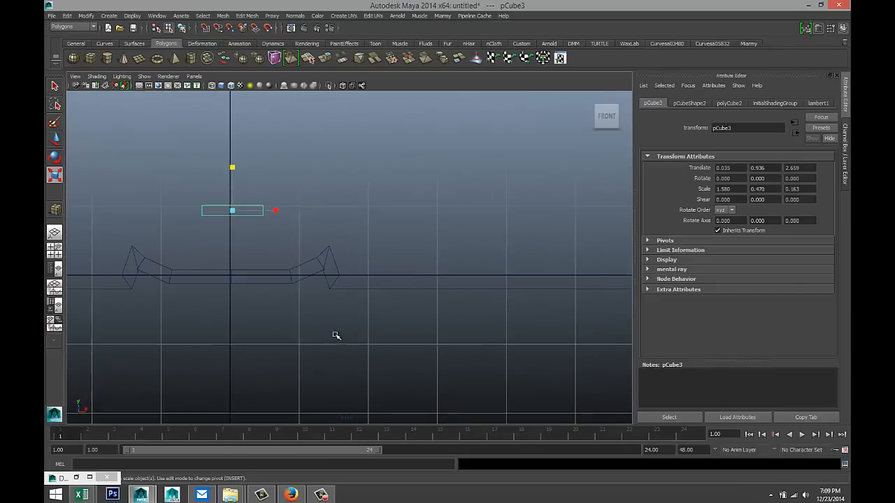
pyautogui.scroll(-4, 340, 318)
pyautogui.press('w')
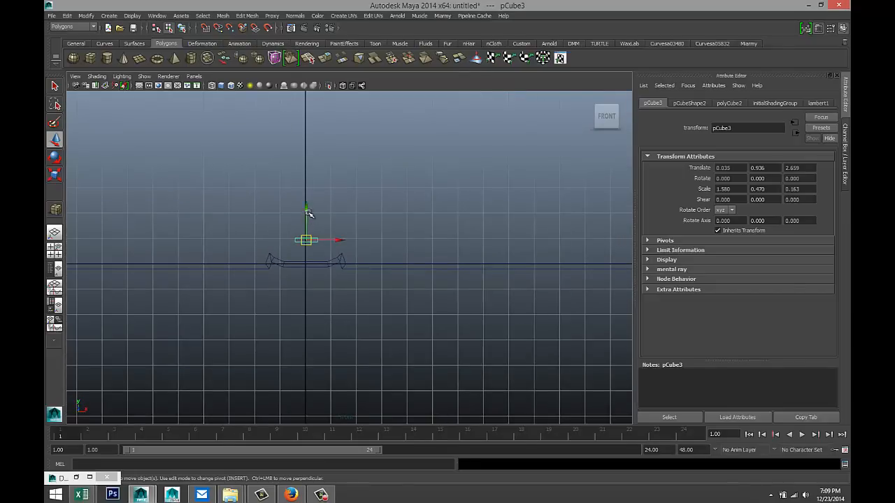
pyautogui.moveTo(308, 211); pyautogui.dragTo(308, 222)
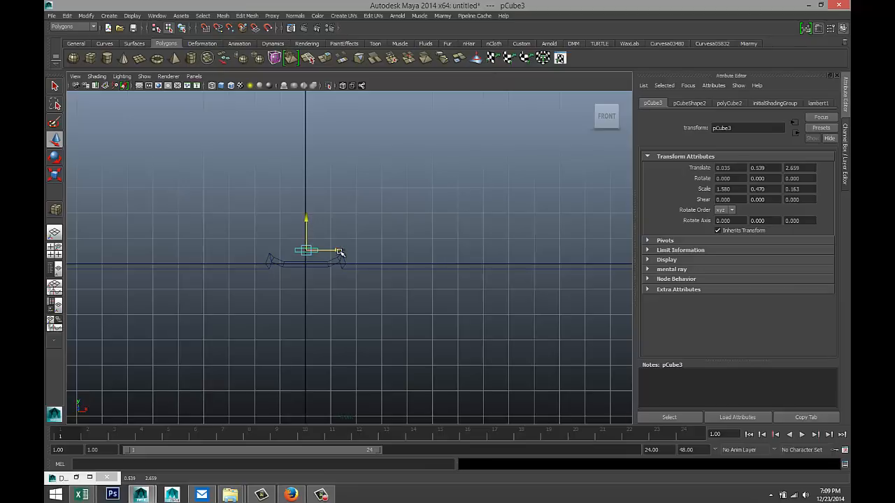
pyautogui.moveTo(340, 252); pyautogui.dragTo(351, 271)
pyautogui.scroll(2, 348, 274)
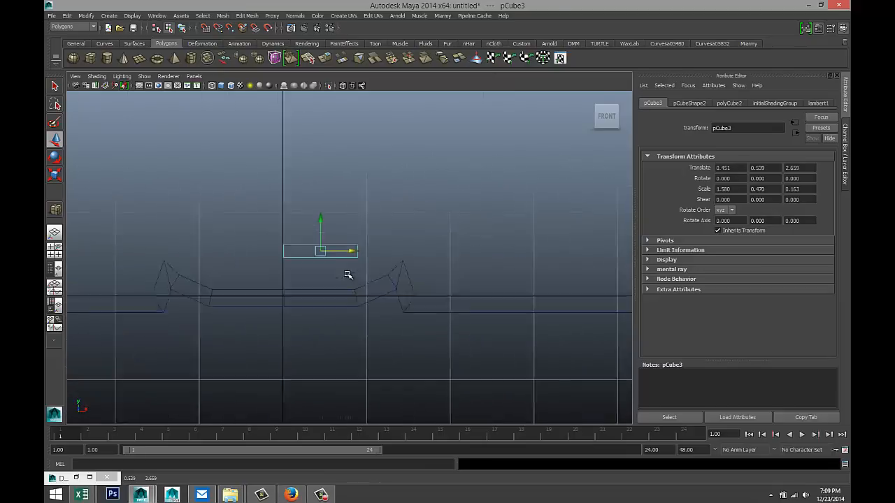
pyautogui.scroll(-4, 362, 304)
pyautogui.scroll(3, 362, 305)
pyautogui.scroll(3, 361, 305)
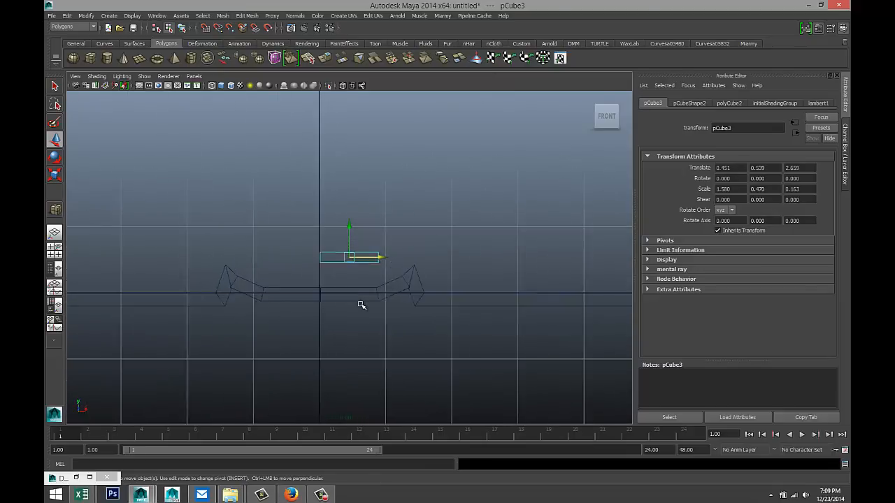
# - Pull the cube's right edge left to shorten it
pyautogui.click(398, 248)
pyautogui.rightClick(384, 260)
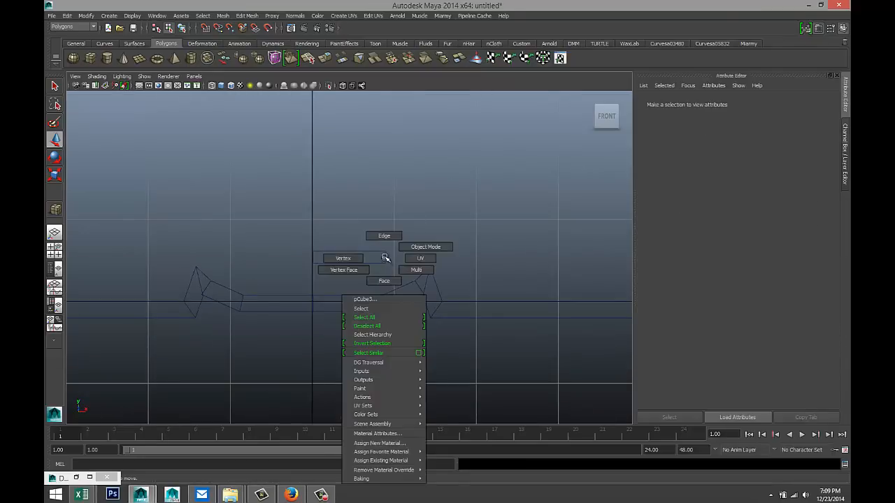
pyautogui.moveTo(387, 249); pyautogui.dragTo(388, 245, button='right')
pyautogui.click(384, 257)
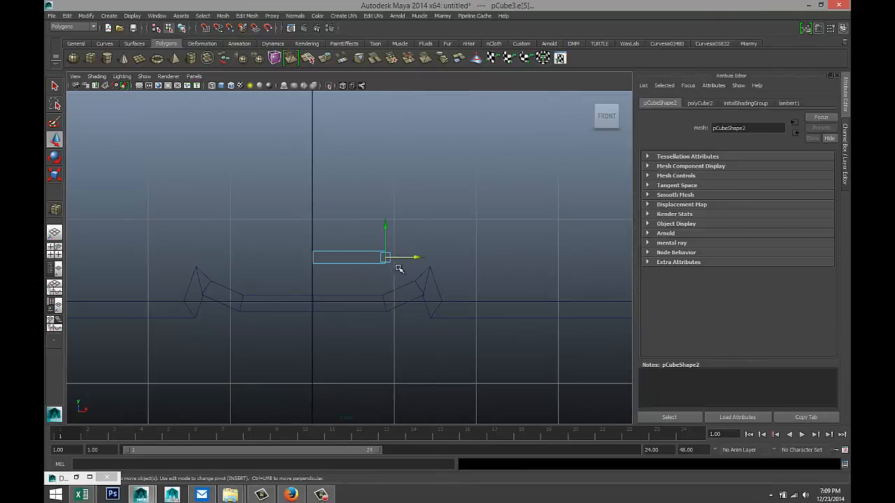
pyautogui.moveTo(415, 258); pyautogui.dragTo(380, 257)
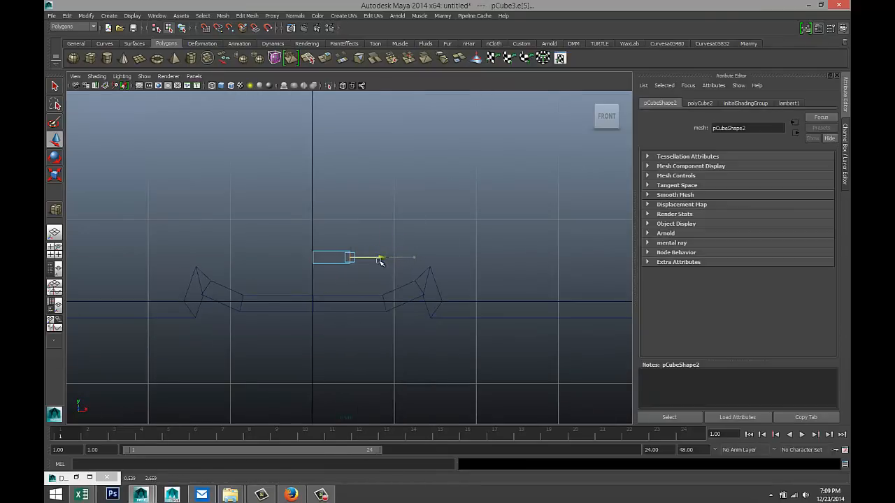
pyautogui.moveTo(334, 252); pyautogui.dragTo(375, 240, button='right')
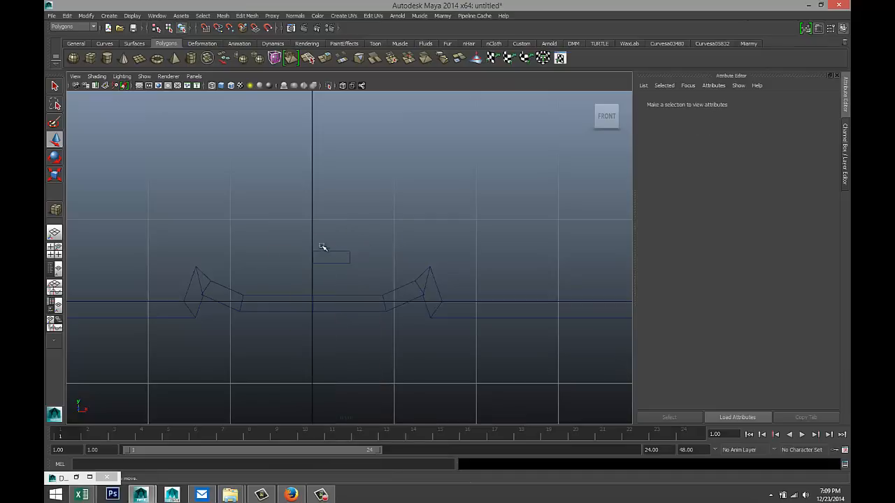
# - Scale the cube thinner vertically to Scale Y 0.230
pyautogui.press('r')
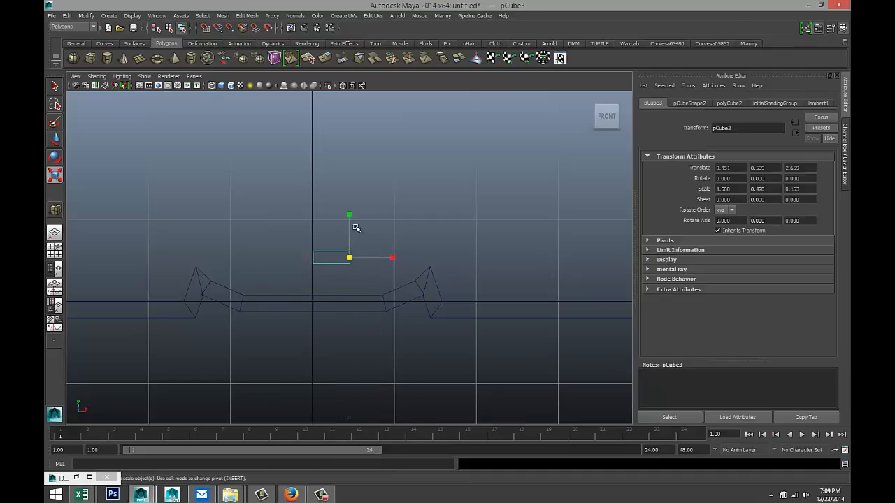
pyautogui.moveTo(351, 215); pyautogui.dragTo(354, 240)
pyautogui.click(360, 283)
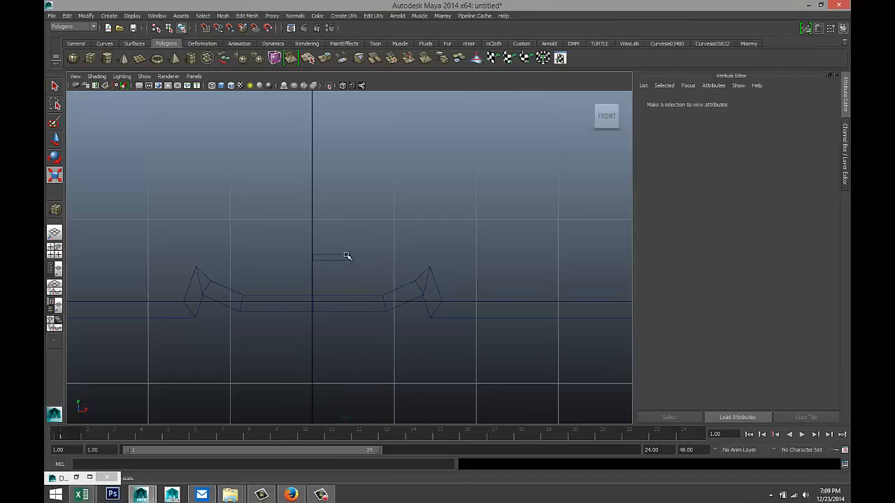
pyautogui.click(348, 257)
pyautogui.scroll(5, 359, 275)
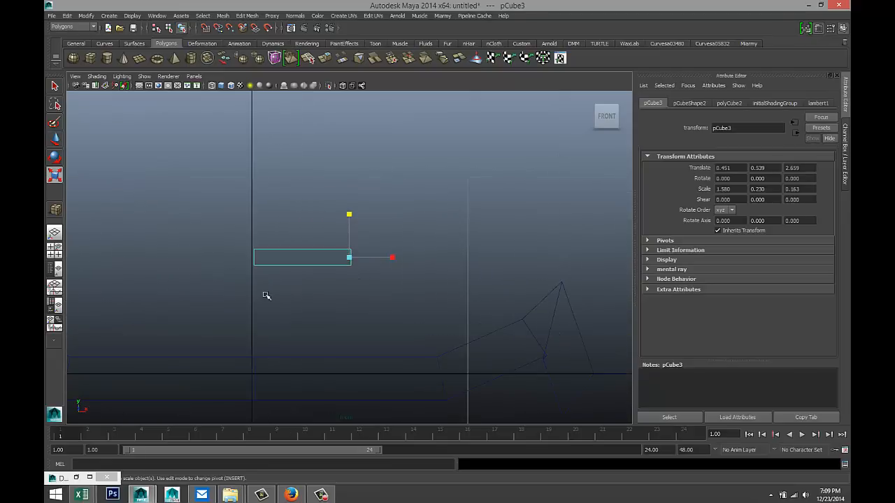
# - Orbit the perspective view and select the flat cube's end face
pyautogui.press('space')
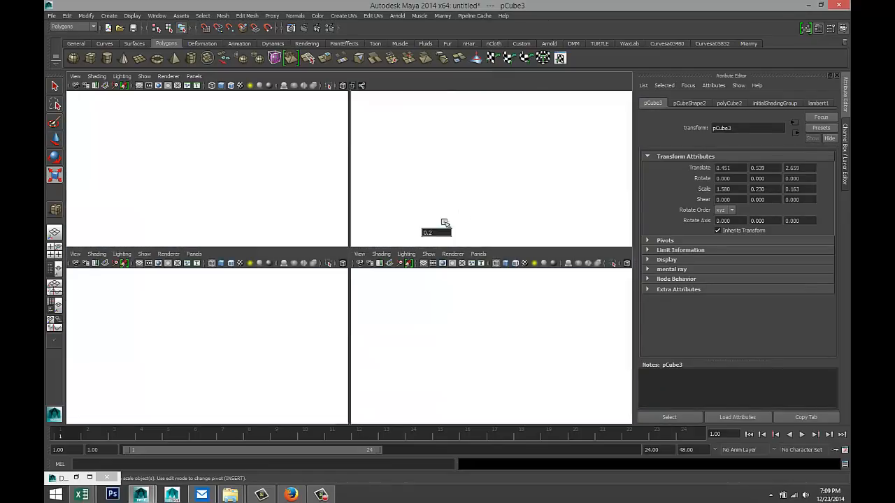
pyautogui.press('space')
pyautogui.keyDown('alt'); pyautogui.moveTo(355, 302); pyautogui.dragTo(217, 287); pyautogui.keyUp('alt')
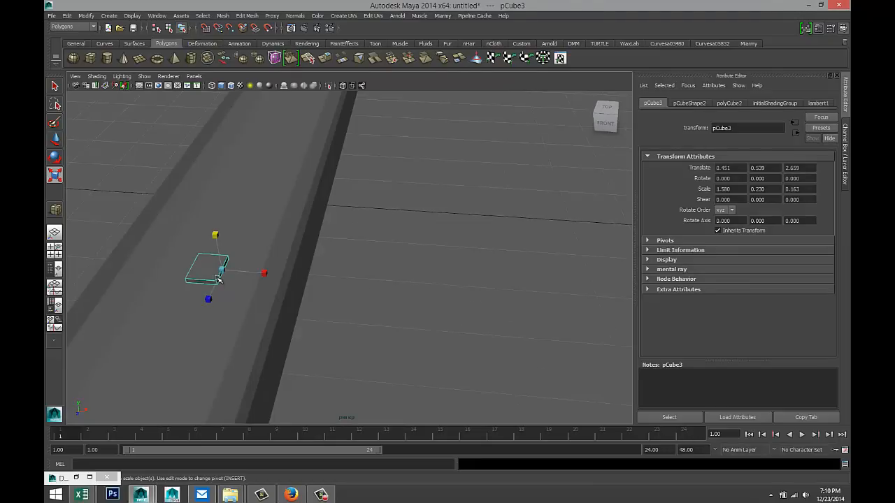
pyautogui.moveTo(219, 278); pyautogui.dragTo(221, 291, button='right')
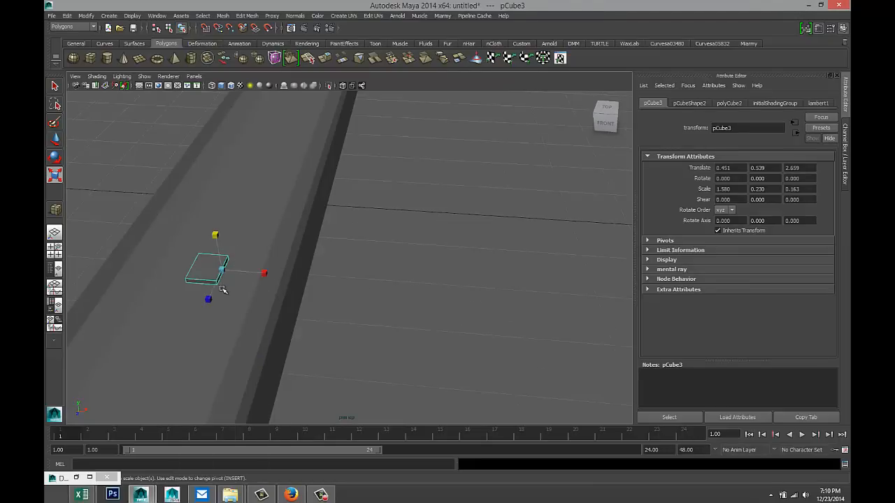
pyautogui.click(219, 279)
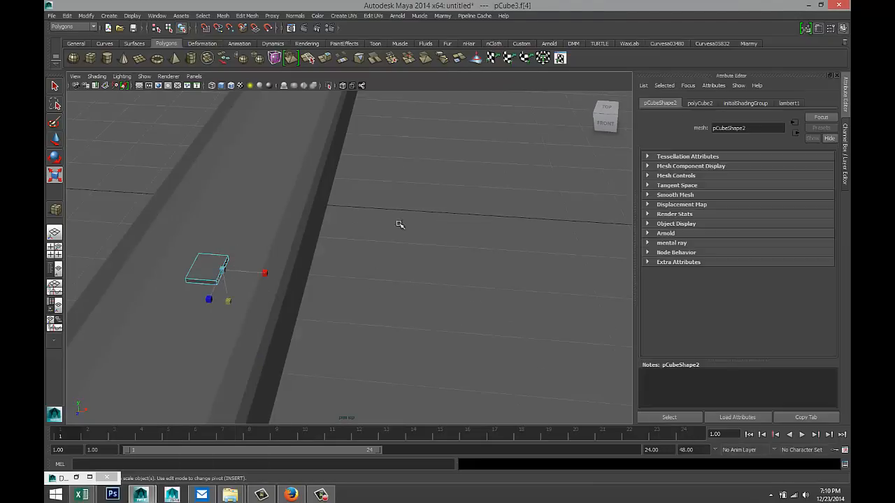
# - Extrude the thin cube's end face and pull it right to lengthen the box
pyautogui.click(249, 15)
pyautogui.click(277, 50)
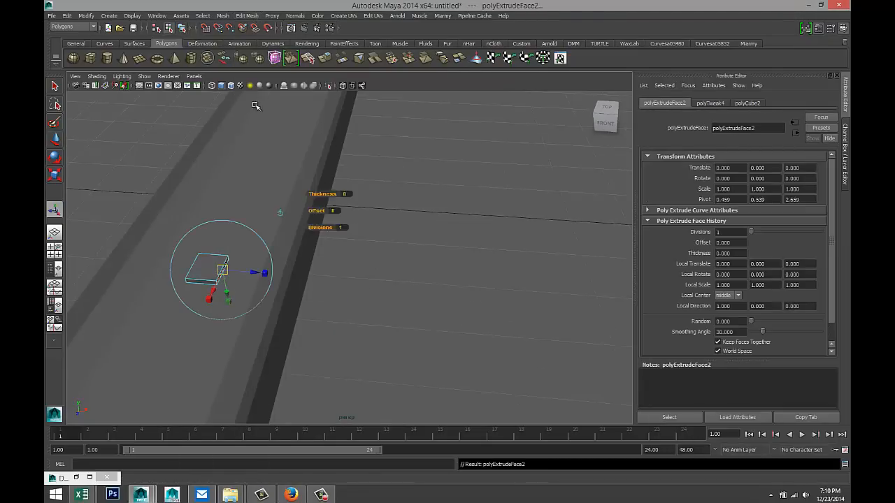
pyautogui.click(55, 249)
pyautogui.press('space')
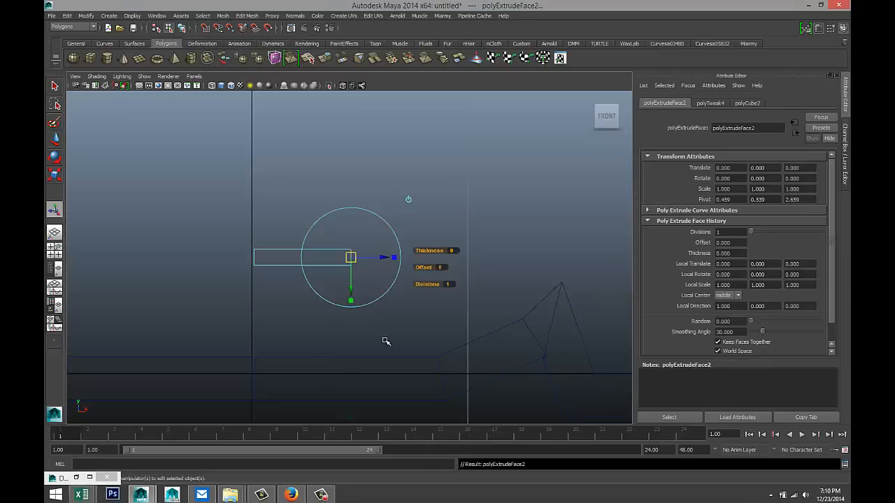
pyautogui.press('w')
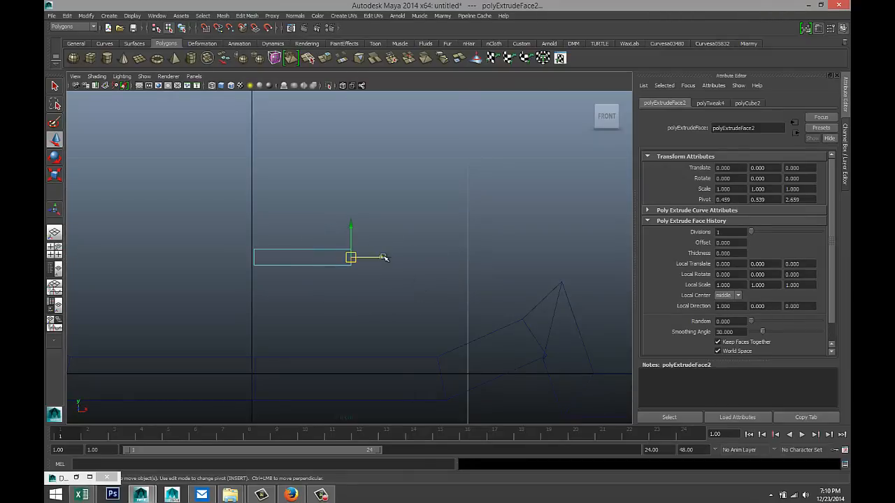
pyautogui.moveTo(383, 258); pyautogui.dragTo(399, 248)
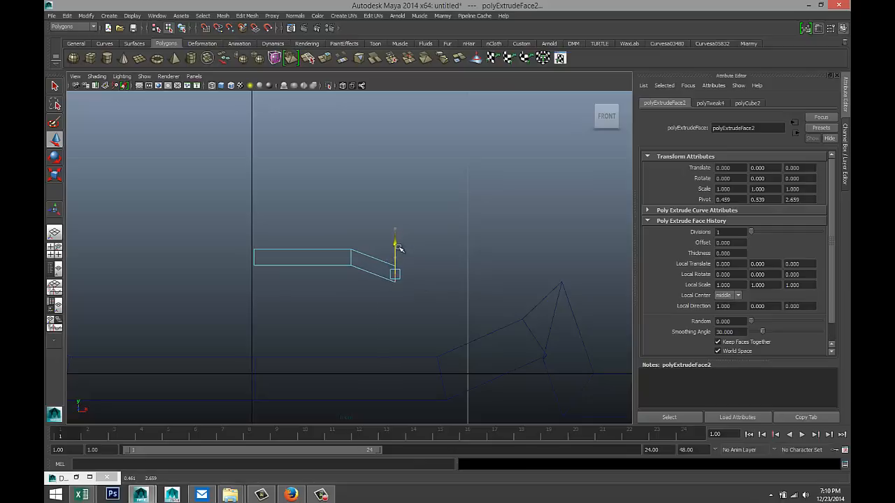
# - Extrude the end face twice more with Ctrl+E, moving each extrusion right and down toward the ramp
pyautogui.hotkey('ctrl', 'e')
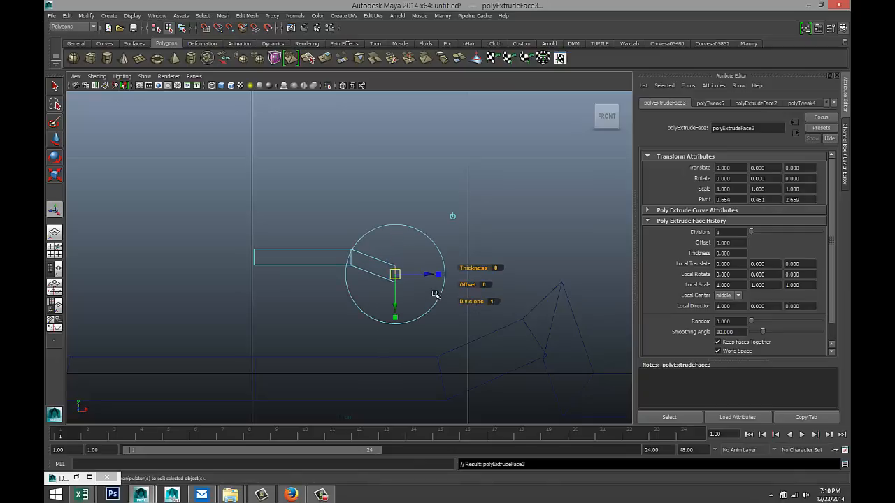
pyautogui.press('w')
pyautogui.moveTo(428, 273); pyautogui.dragTo(478, 289)
pyautogui.moveTo(451, 249); pyautogui.dragTo(463, 311)
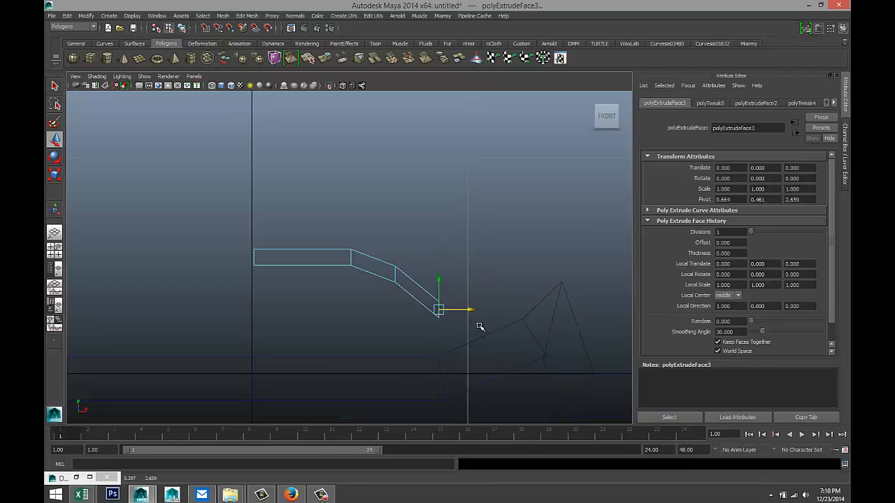
pyautogui.hotkey('ctrl', 'e')
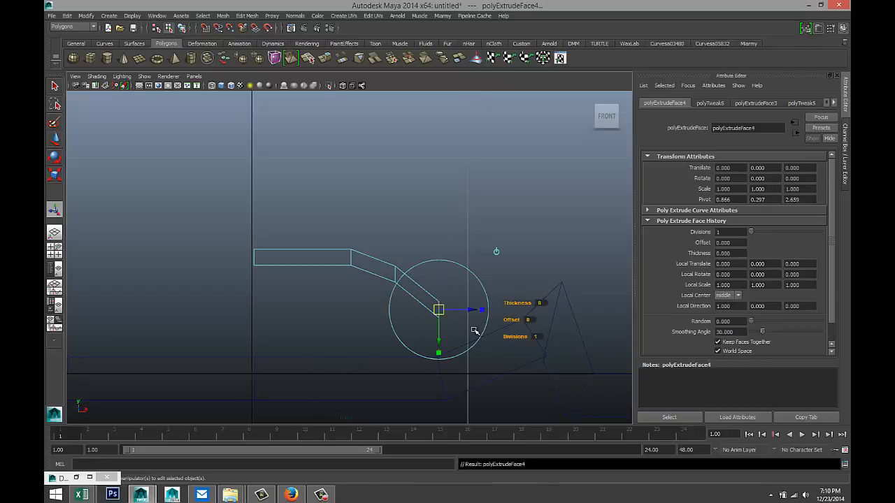
pyautogui.press('w')
pyautogui.moveTo(469, 310); pyautogui.dragTo(514, 322)
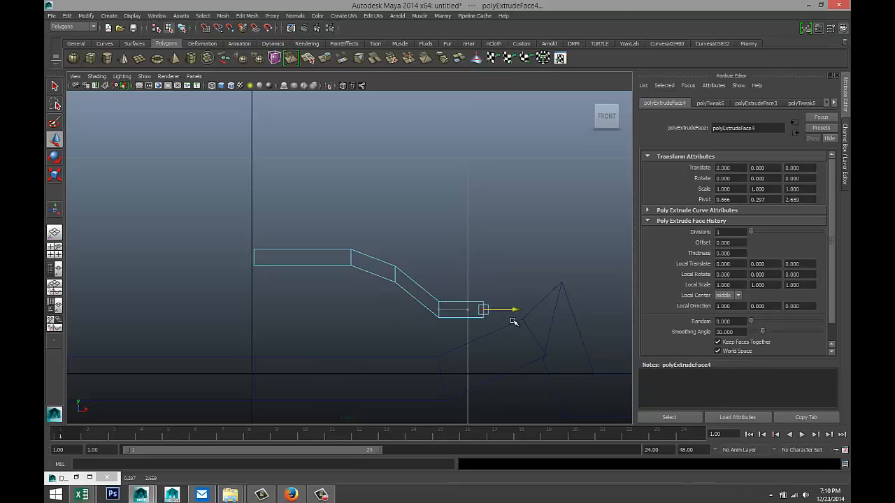
pyautogui.moveTo(485, 286); pyautogui.dragTo(485, 322)
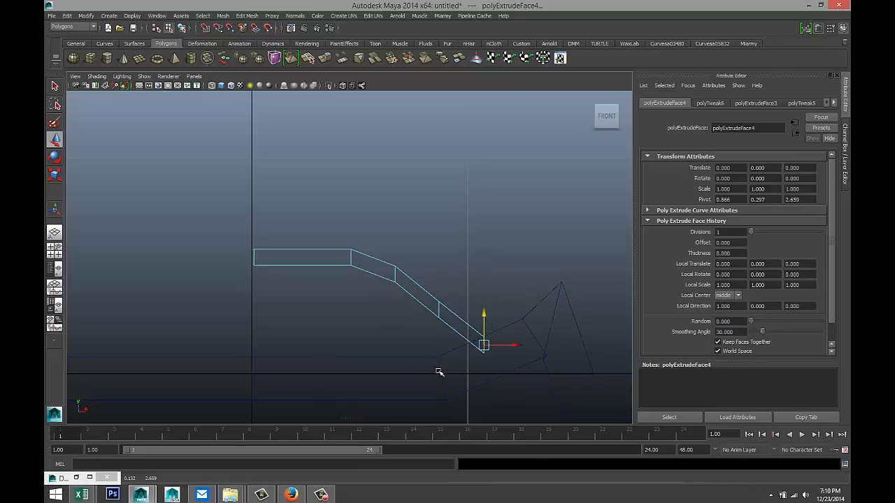
# - Reposition the left and middle section vertices, then select the vertices at the next bend
pyautogui.moveTo(351, 333)
pyautogui.keyDown('alt'); pyautogui.mouseDown(button='middle')
pyautogui.moveTo(361, 334)
pyautogui.moveTo(344, 327)
pyautogui.mouseUp(button='middle'); pyautogui.keyUp('alt')
pyautogui.moveTo(354, 268); pyautogui.dragTo(319, 265, button='right')
pyautogui.moveTo(235, 235); pyautogui.dragTo(406, 304)
pyautogui.moveTo(328, 240); pyautogui.dragTo(335, 281)
pyautogui.moveTo(391, 299); pyautogui.dragTo(412, 342)
# - Adjust the second and third bend vertices and shift the strip's end vertices left and down
pyautogui.click(400, 285)
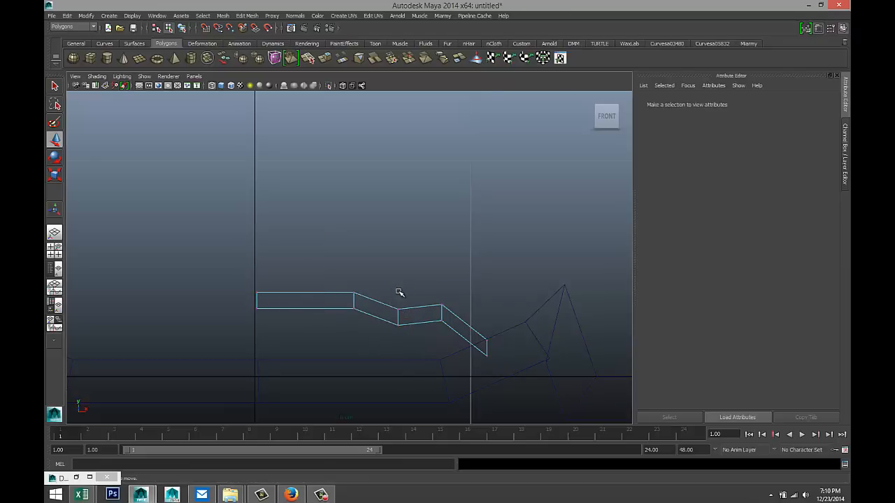
pyautogui.moveTo(392, 296); pyautogui.dragTo(452, 332)
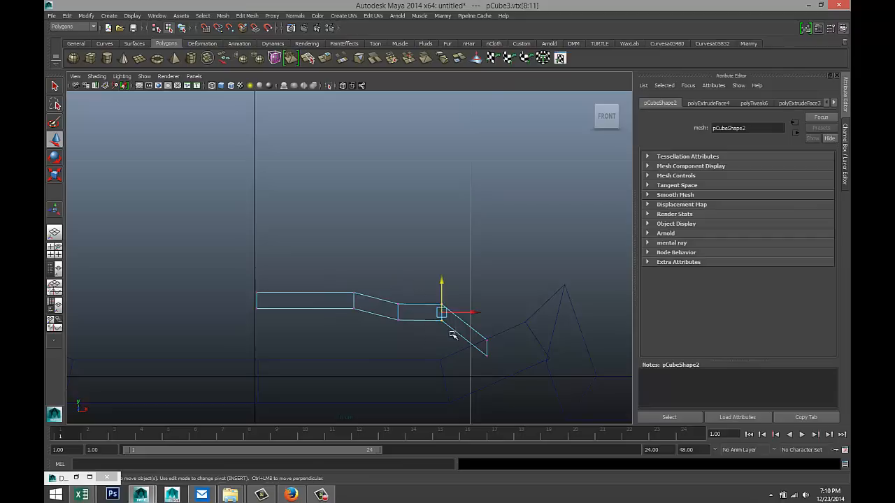
pyautogui.click(442, 292)
pyautogui.moveTo(428, 297); pyautogui.dragTo(455, 333)
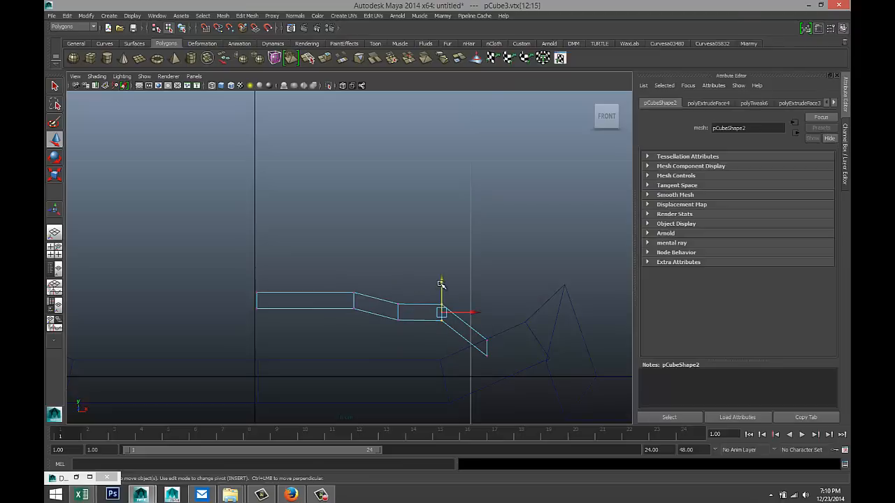
pyautogui.moveTo(440, 281); pyautogui.dragTo(442, 298)
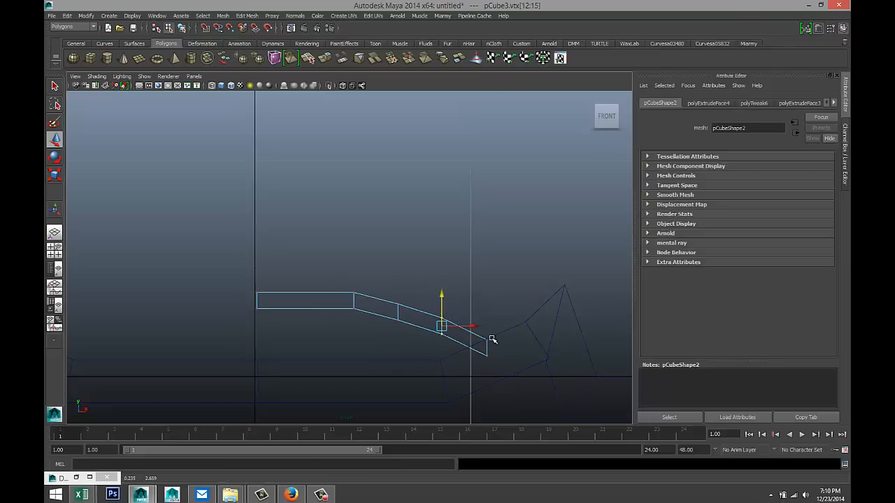
pyautogui.moveTo(477, 334); pyautogui.dragTo(500, 380)
pyautogui.moveTo(515, 350); pyautogui.dragTo(497, 350)
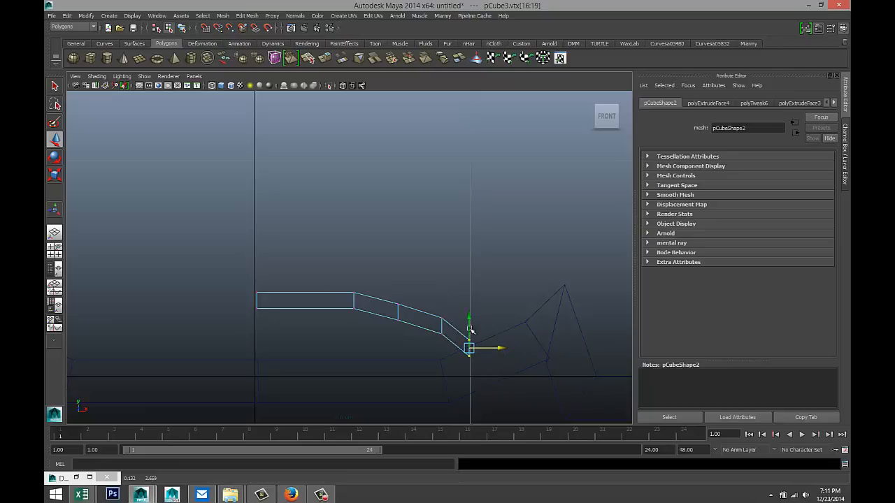
pyautogui.moveTo(469, 320); pyautogui.dragTo(449, 341)
pyautogui.moveTo(441, 303); pyautogui.dragTo(441, 306)
# - Fine-tune the bottom end, first bend and left end vertices with small vertical nudges
pyautogui.moveTo(465, 344); pyautogui.dragTo(475, 356)
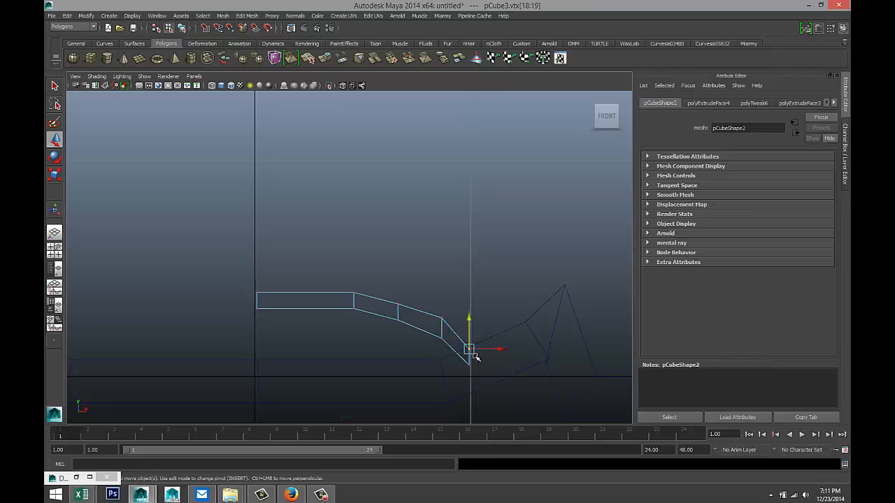
pyautogui.moveTo(468, 323); pyautogui.dragTo(469, 319)
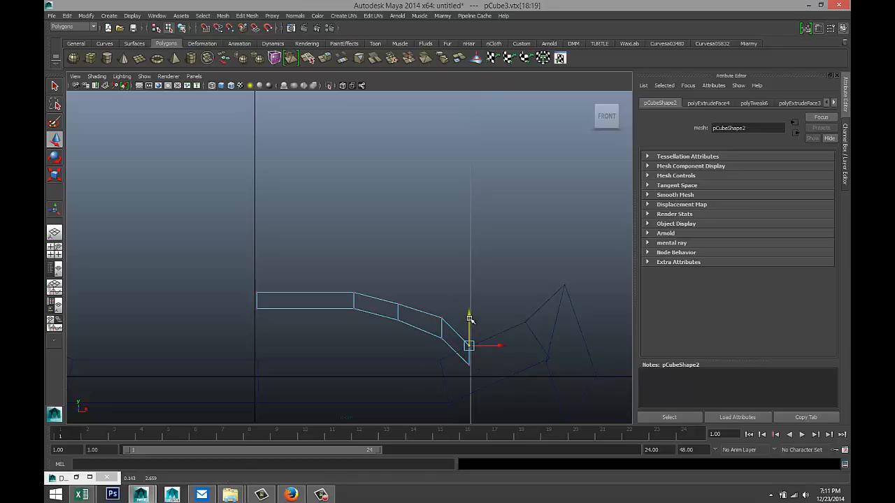
pyautogui.moveTo(350, 303); pyautogui.dragTo(359, 315)
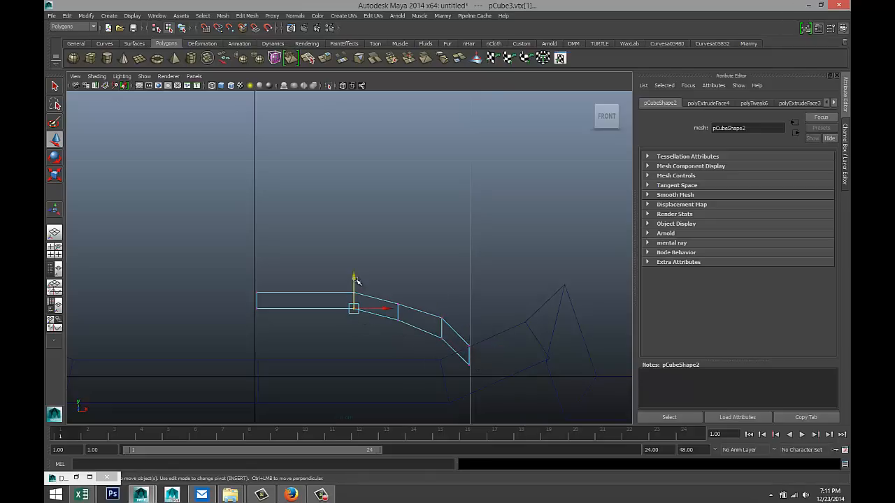
pyautogui.moveTo(353, 276); pyautogui.dragTo(354, 278)
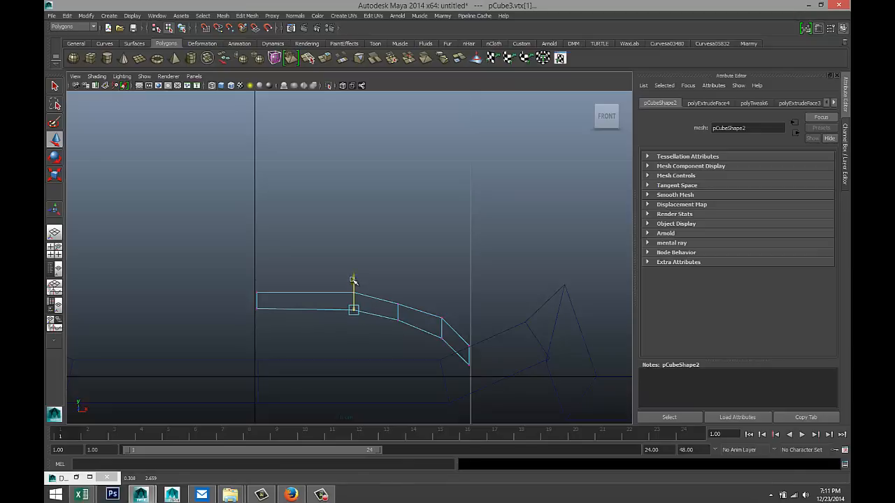
pyautogui.moveTo(245, 288); pyautogui.dragTo(272, 329)
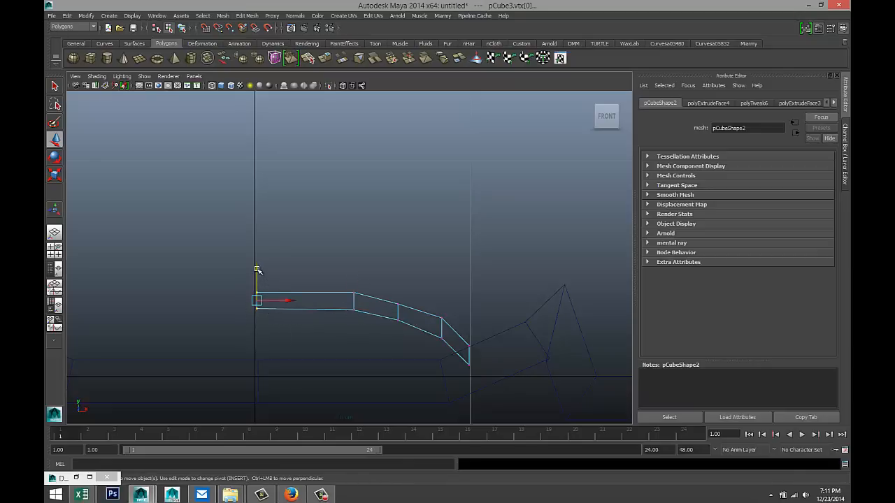
pyautogui.moveTo(257, 270); pyautogui.dragTo(257, 272)
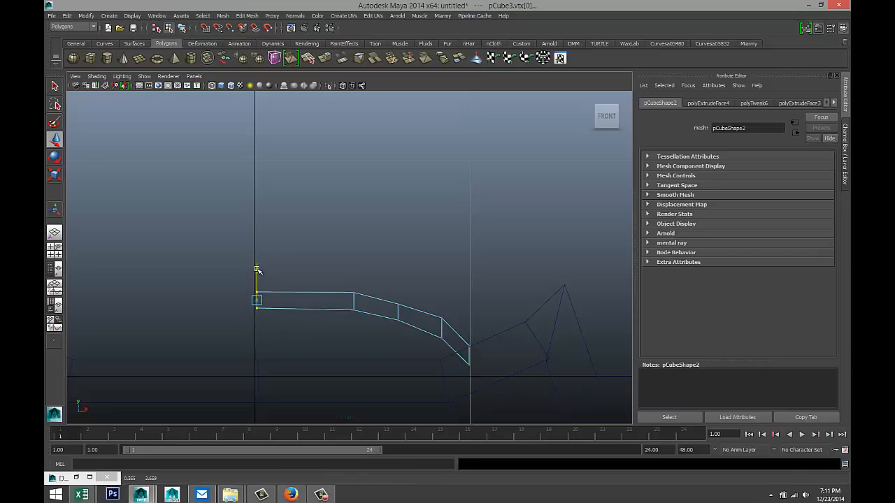
pyautogui.scroll(-5, 323, 329)
pyautogui.scroll(4, 323, 329)
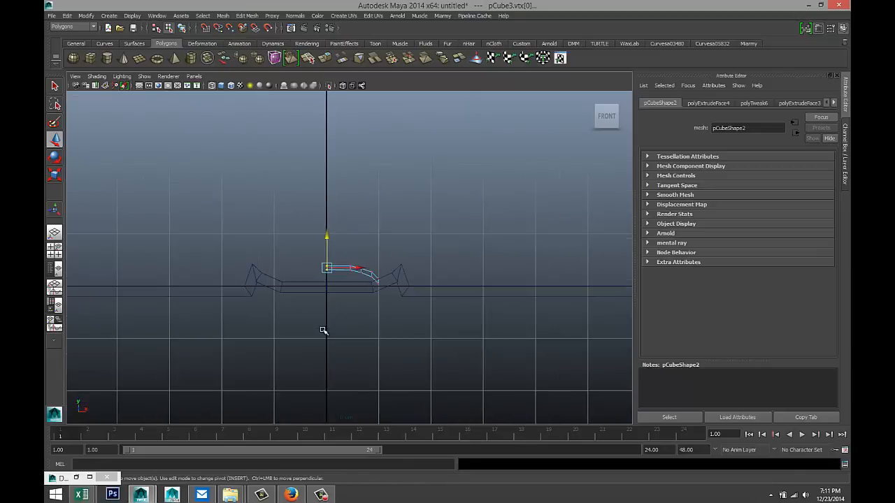
# - Select the whole bent strip object and stretch it lengthwise across the slab
pyautogui.click(58, 252)
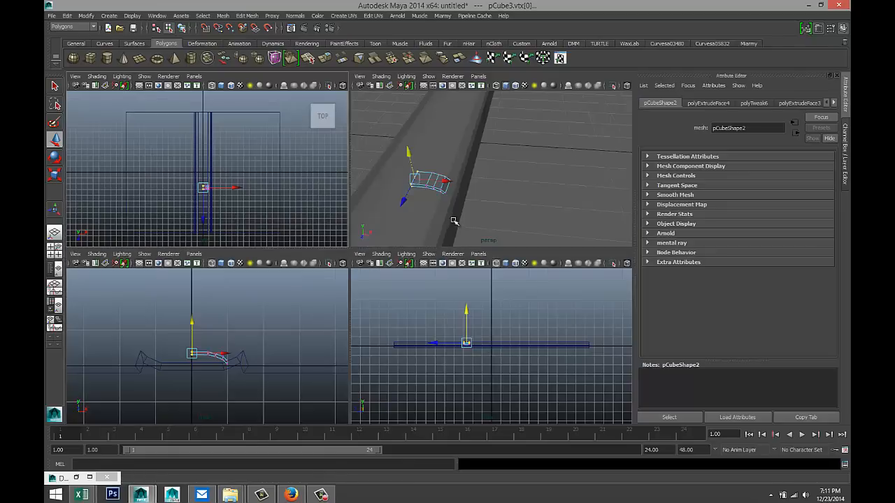
pyautogui.press('space')
pyautogui.scroll(-3, 456, 288)
pyautogui.keyDown('alt'); pyautogui.moveTo(473, 291); pyautogui.dragTo(287, 198); pyautogui.keyUp('alt')
pyautogui.moveTo(297, 162); pyautogui.dragTo(340, 149, button='right')
pyautogui.click(296, 166)
pyautogui.scroll(-4, 353, 254)
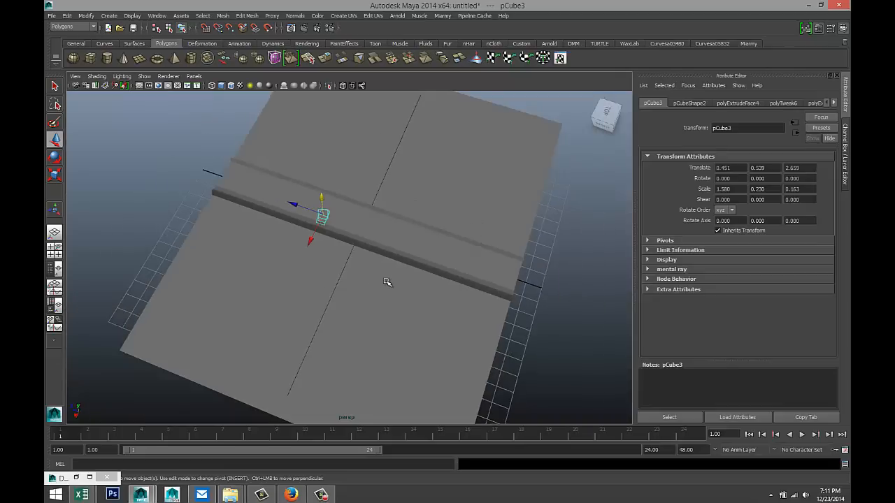
pyautogui.press('r')
pyautogui.moveTo(283, 201); pyautogui.dragTo(176, 171)
pyautogui.moveTo(283, 202); pyautogui.dragTo(227, 195)
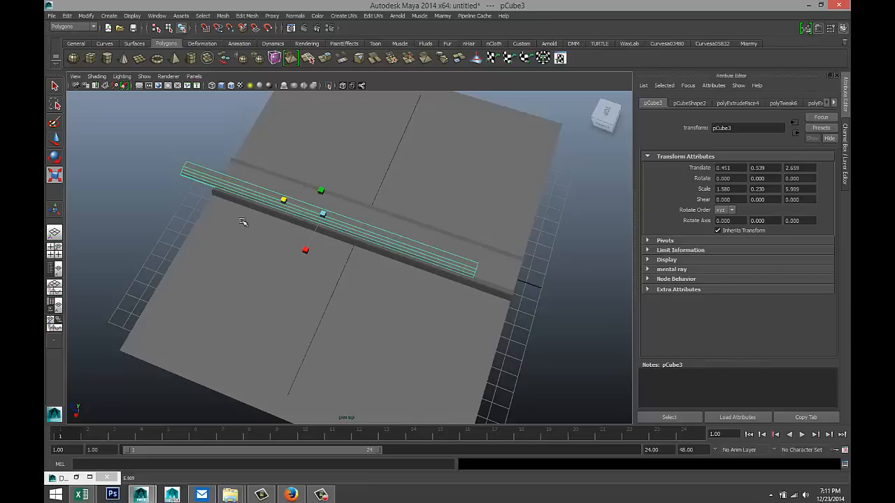
# - In the top view, move the strip along Z to Translate Z 0.136
pyautogui.click(55, 250)
pyautogui.press('space')
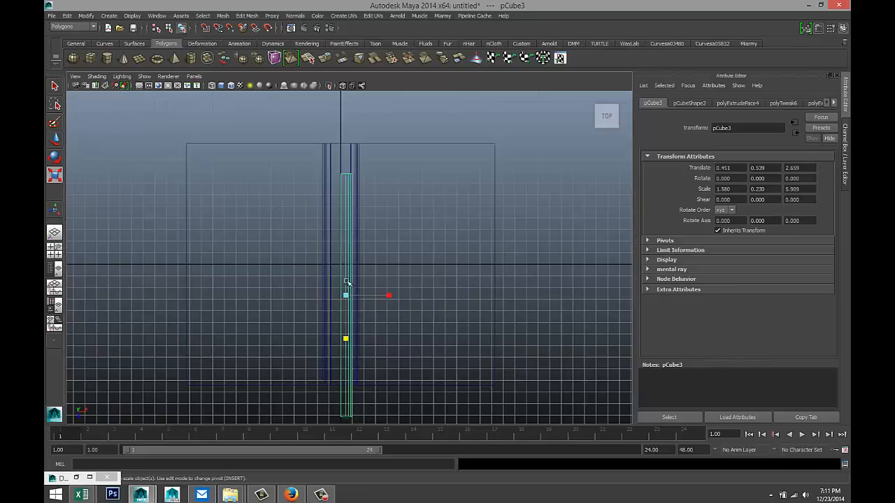
pyautogui.press('w')
pyautogui.moveTo(345, 330); pyautogui.dragTo(348, 299)
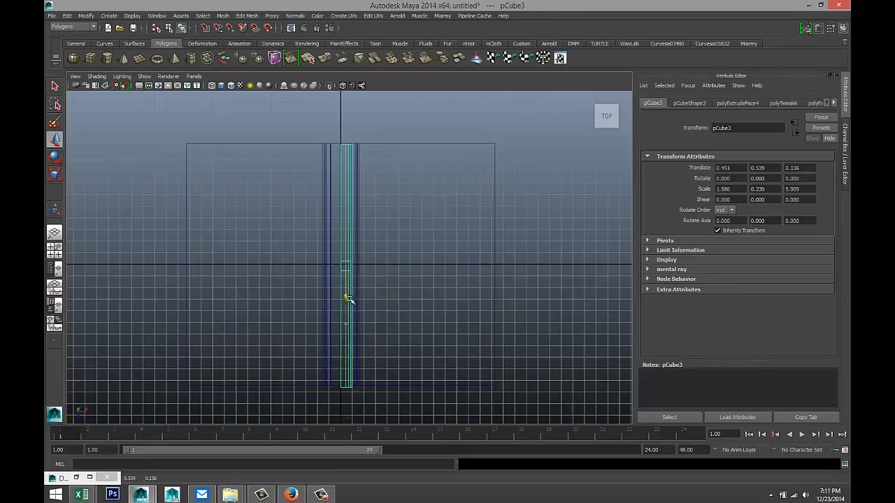
pyautogui.keyDown('alt'); pyautogui.moveTo(384, 210); pyautogui.dragTo(397, 296, button='middle'); pyautogui.keyUp('alt')
pyautogui.keyDown('alt'); pyautogui.moveTo(397, 296); pyautogui.dragTo(449, 231, button='right'); pyautogui.keyUp('alt')
pyautogui.keyDown('alt'); pyautogui.moveTo(448, 231); pyautogui.dragTo(431, 324, button='middle'); pyautogui.keyUp('alt')
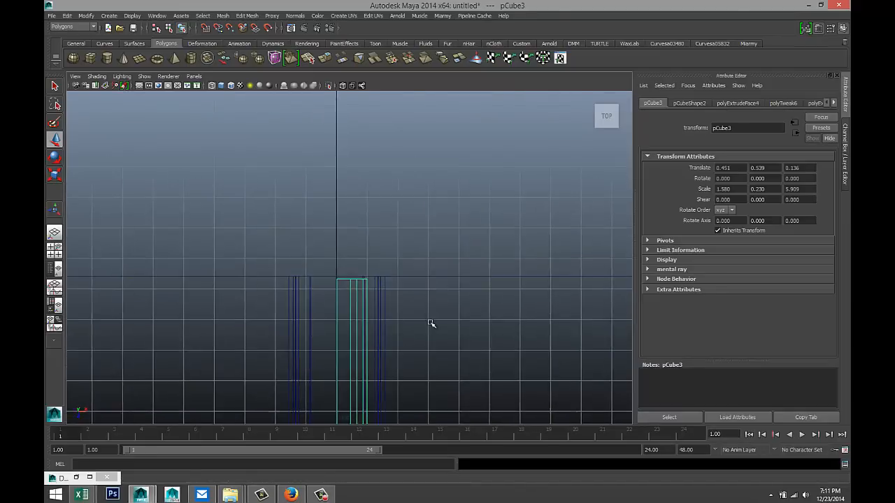
pyautogui.scroll(4, 426, 312)
# - Select the strip's top end vertices and nudge them slightly upward
pyautogui.moveTo(342, 306); pyautogui.dragTo(292, 285, button='right')
pyautogui.moveTo(293, 285); pyautogui.dragTo(418, 336)
pyautogui.moveTo(357, 335); pyautogui.dragTo(357, 328)
pyautogui.keyDown('alt'); pyautogui.moveTo(433, 321); pyautogui.dragTo(409, 35, button='middle'); pyautogui.keyUp('alt')
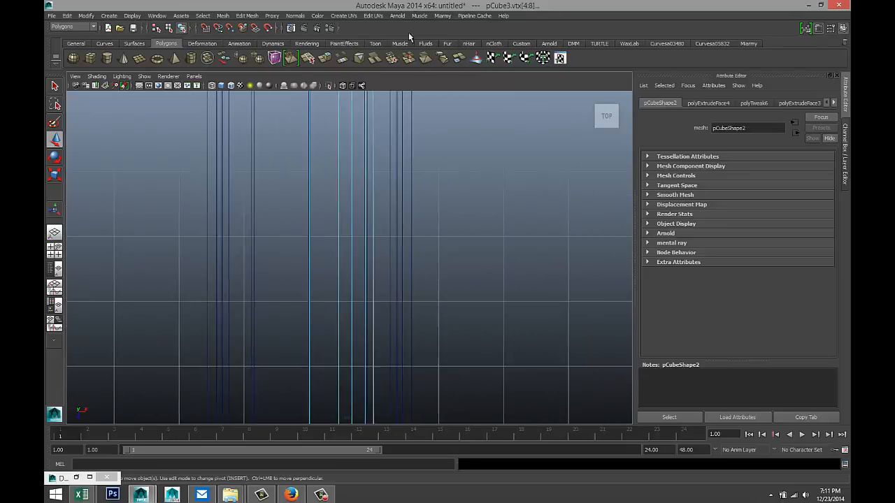
# - Select the strip's bottom end vertices and pull them along Z to the slab's lower edge
pyautogui.scroll(-5, 452, 364)
pyautogui.keyDown('alt'); pyautogui.moveTo(434, 401); pyautogui.dragTo(436, 133, button='middle'); pyautogui.keyUp('alt')
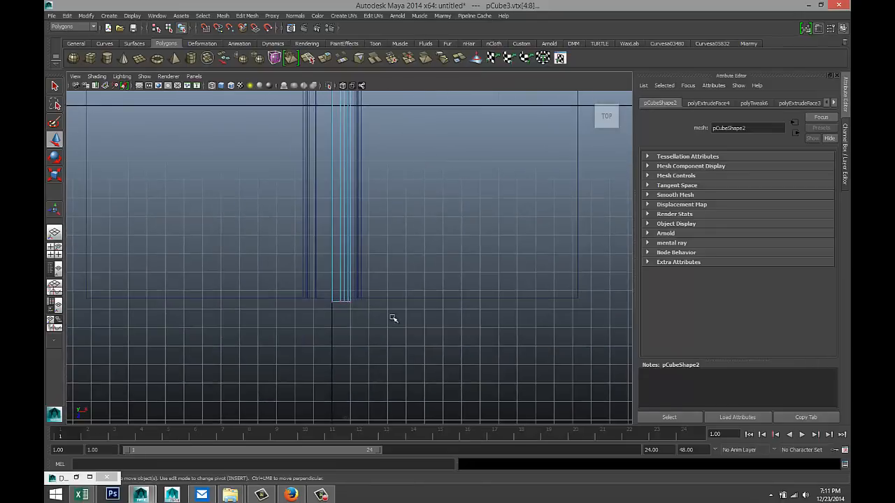
pyautogui.scroll(4, 374, 346)
pyautogui.moveTo(305, 320); pyautogui.dragTo(371, 362)
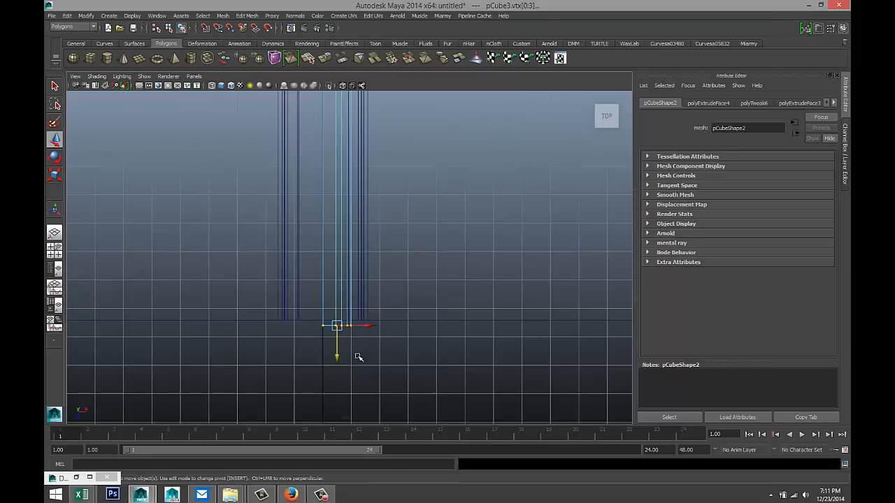
pyautogui.scroll(3, 370, 371)
pyautogui.keyDown('alt'); pyautogui.moveTo(386, 376); pyautogui.dragTo(407, 277, button='middle'); pyautogui.keyUp('alt')
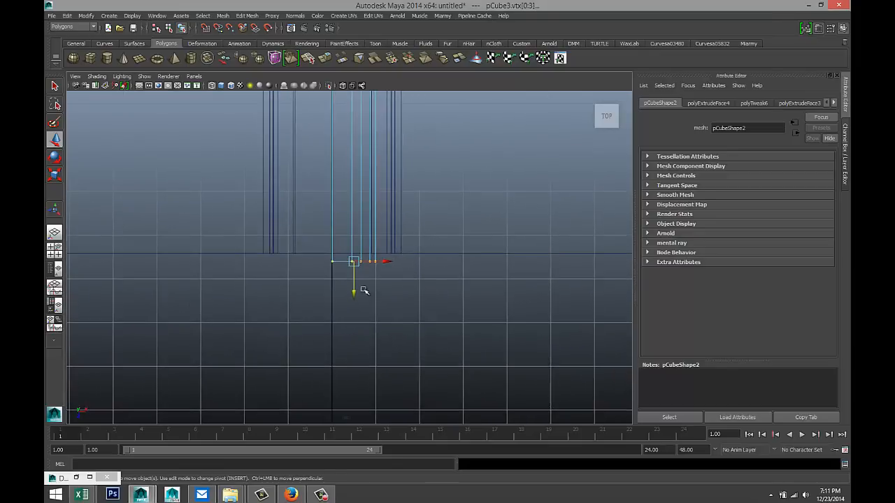
pyautogui.moveTo(354, 295); pyautogui.dragTo(355, 284)
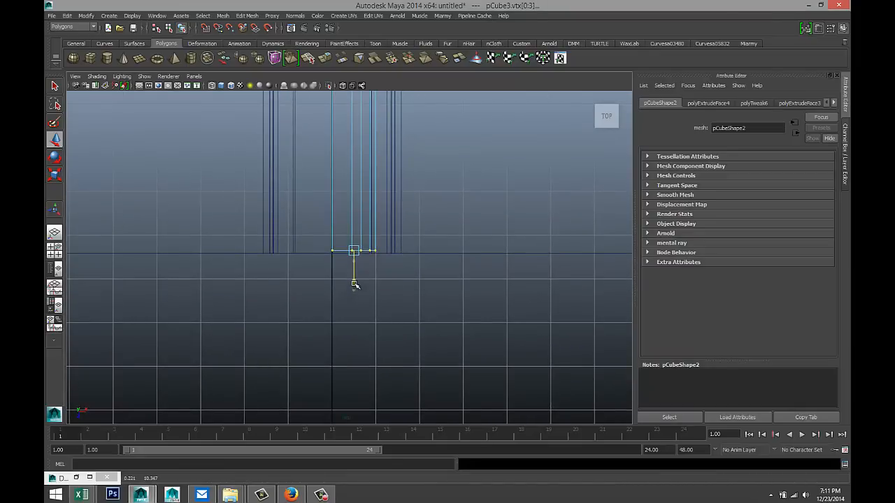
pyautogui.click(55, 249)
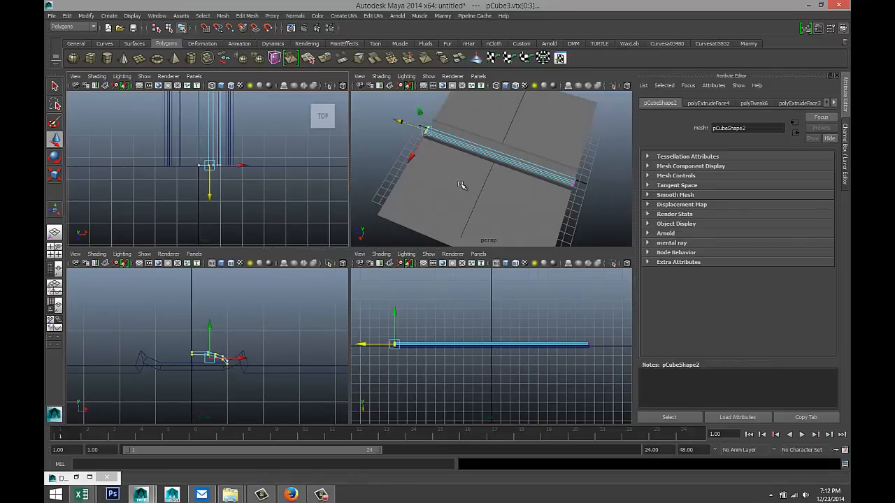
pyautogui.press('space')
pyautogui.keyDown('alt'); pyautogui.moveTo(310, 283); pyautogui.dragTo(379, 310); pyautogui.keyUp('alt')
pyautogui.scroll(5, 376, 310)
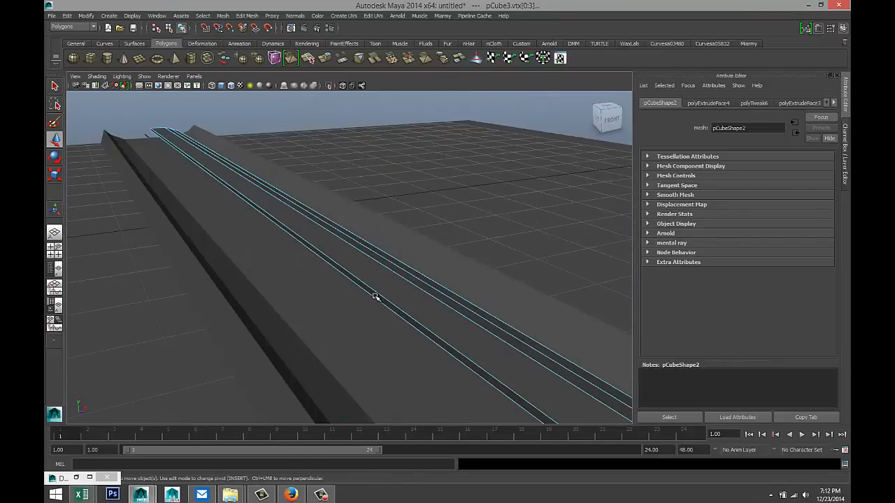
pyautogui.moveTo(376, 296)
pyautogui.mouseDown(button='right')
pyautogui.moveTo(333, 274)
pyautogui.moveTo(371, 298)
pyautogui.mouseUp(button='right')
pyautogui.click(388, 306)
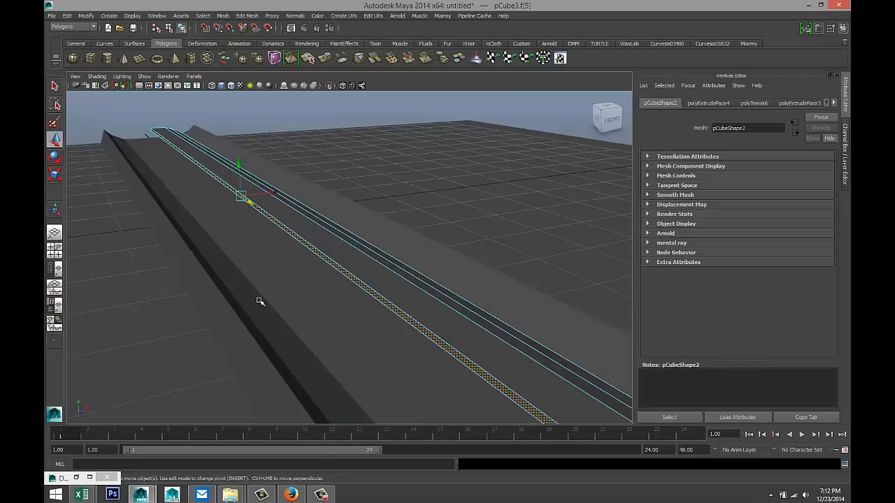
pyautogui.click(269, 293)
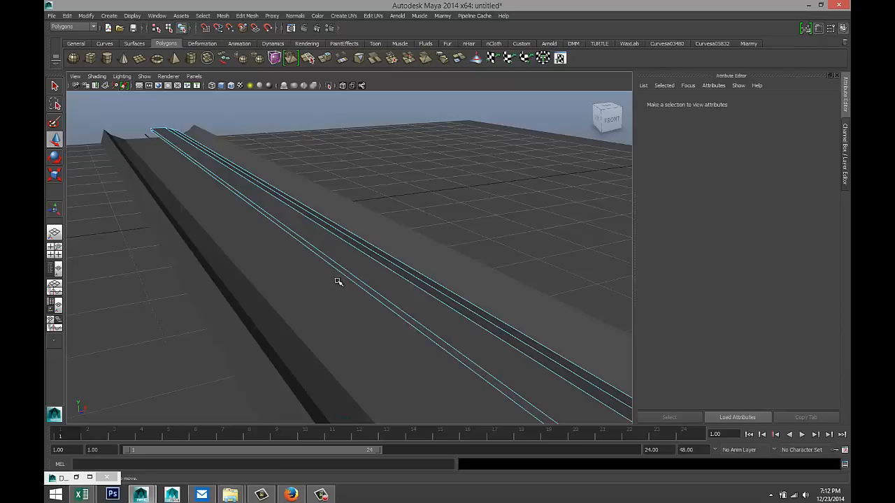
pyautogui.moveTo(338, 282)
pyautogui.keyDown('alt'); pyautogui.mouseDown()
pyautogui.moveTo(306, 262)
pyautogui.moveTo(324, 272)
pyautogui.mouseUp(); pyautogui.keyUp('alt')
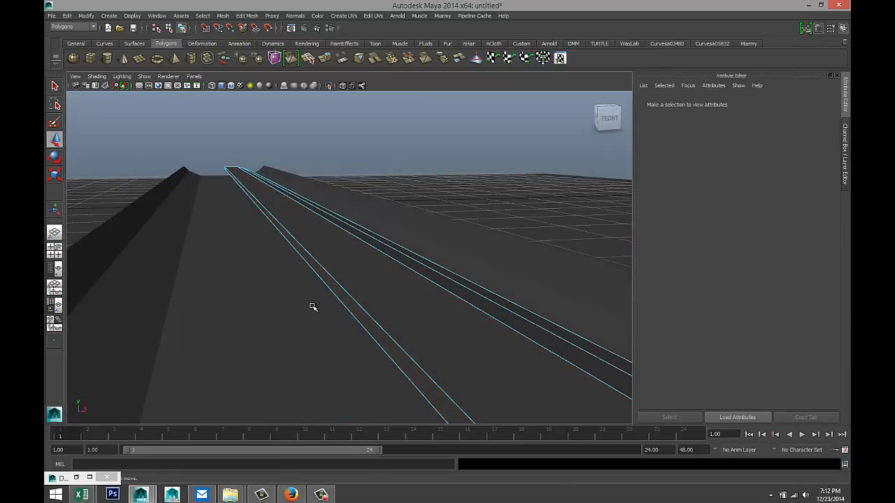
pyautogui.press('4')
pyautogui.scroll(-2, 321, 308)
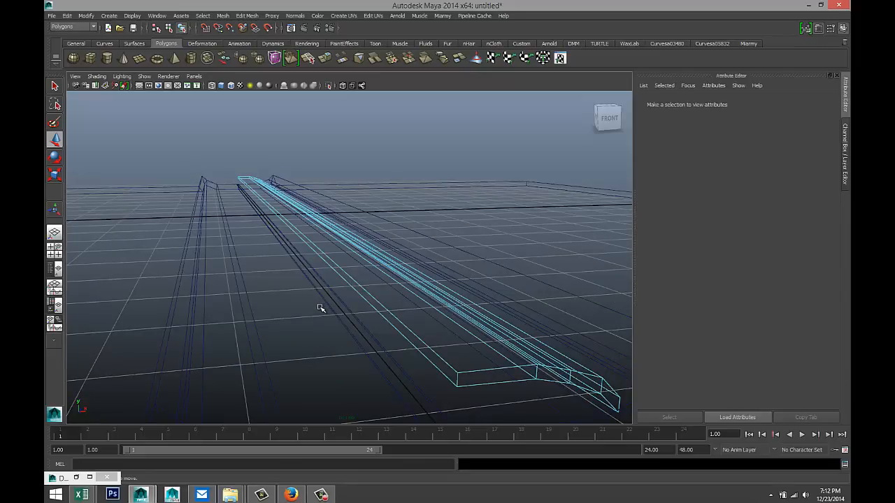
pyautogui.press('5')
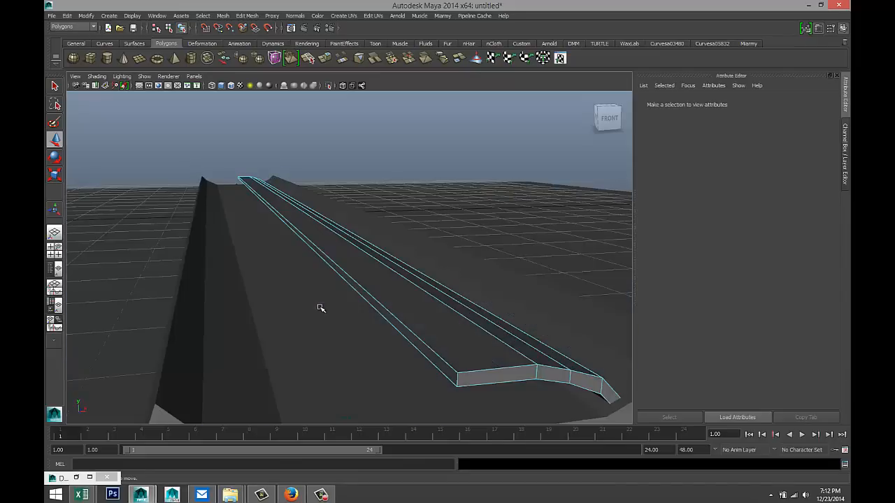
pyautogui.hotkey('ctrl', 'z')
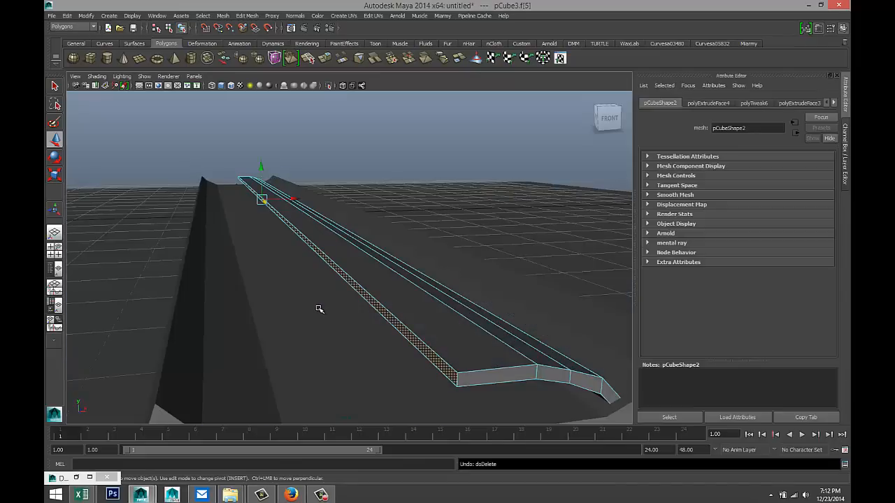
pyautogui.click(446, 211)
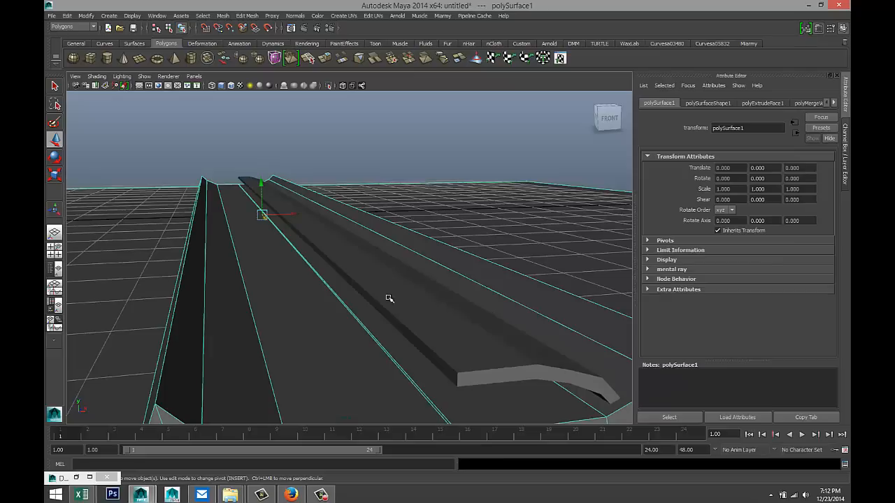
pyautogui.click(394, 323)
pyautogui.moveTo(393, 323); pyautogui.dragTo(393, 303, button='right')
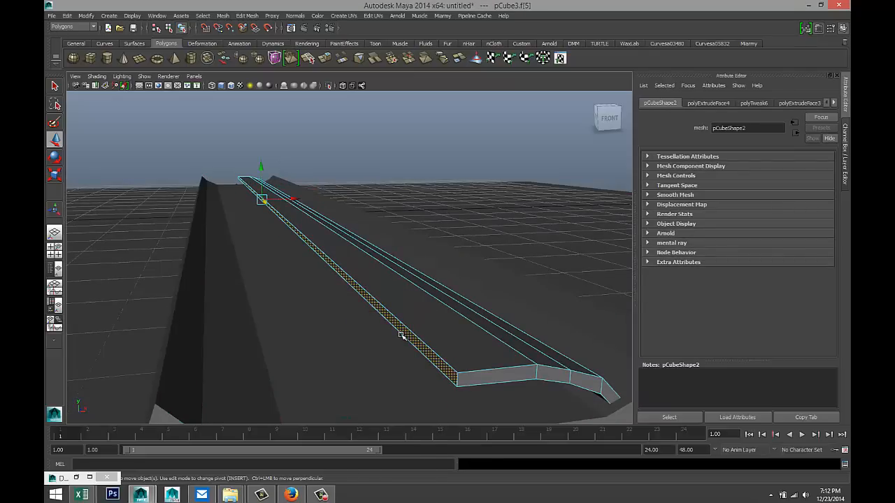
pyautogui.click(400, 330)
pyautogui.moveTo(410, 301); pyautogui.dragTo(455, 264, button='right')
pyautogui.click(367, 304)
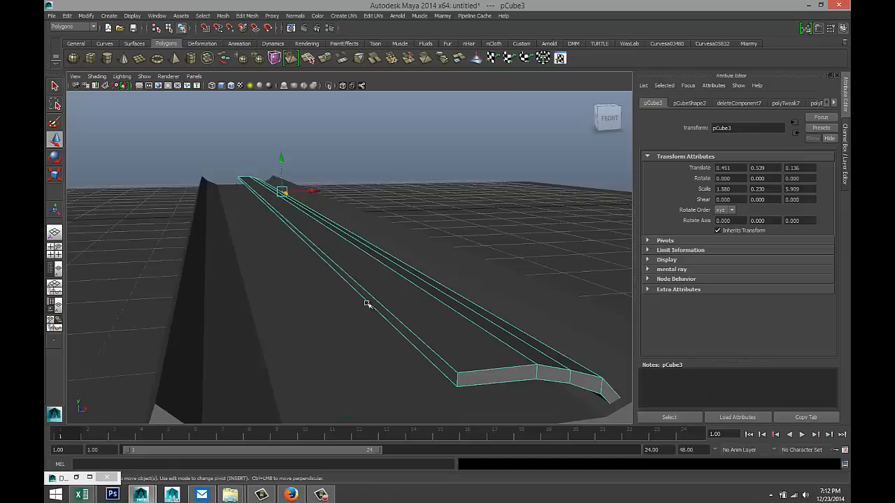
# - Frame the strip in the top view and nudge it to Translate X 0.446
pyautogui.click(55, 249)
pyautogui.press('space')
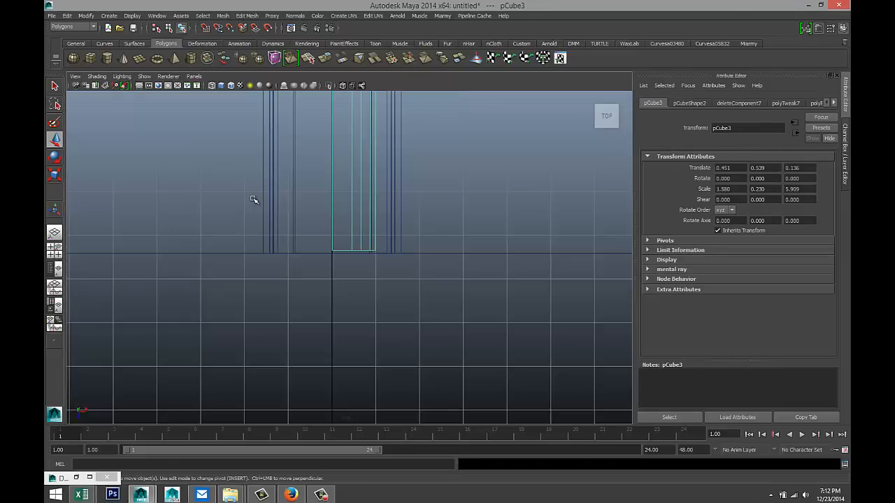
pyautogui.press('f')
pyautogui.scroll(4, 394, 303)
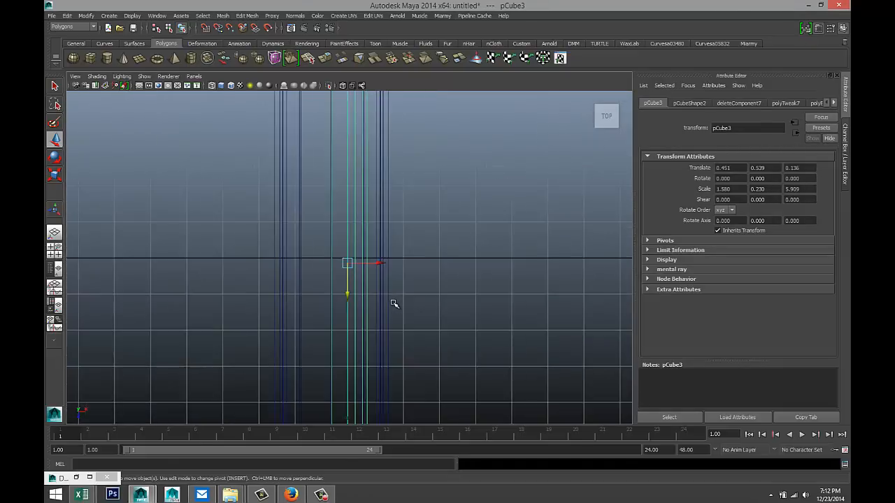
pyautogui.scroll(3, 394, 302)
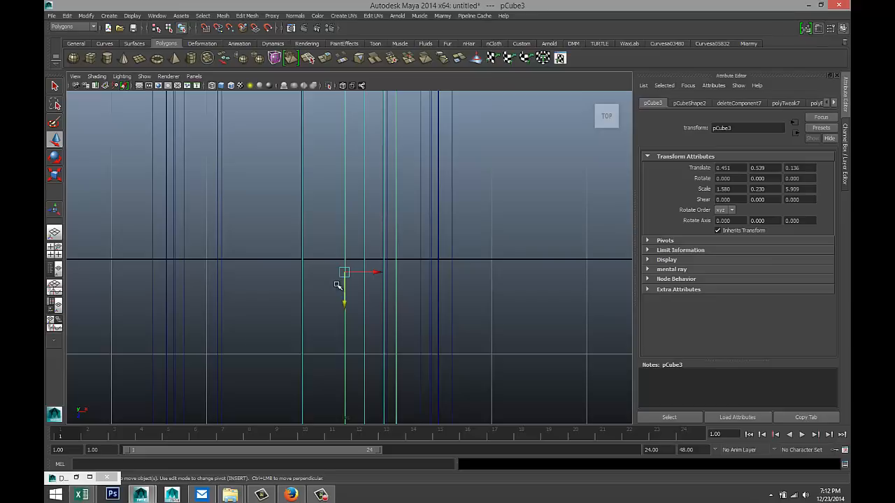
pyautogui.moveTo(377, 273); pyautogui.dragTo(375, 273)
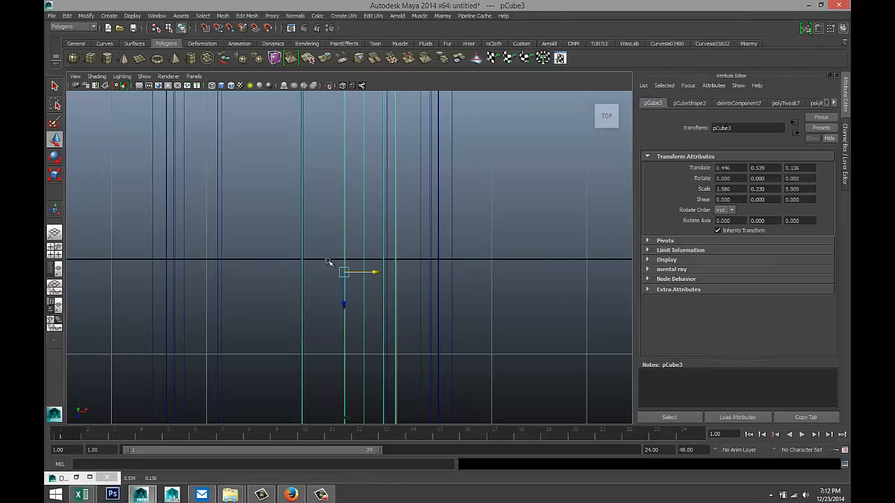
# - Move the strip's pivot left along X onto the mirror line
pyautogui.press('Insert')
pyautogui.moveTo(369, 272); pyautogui.dragTo(327, 273)
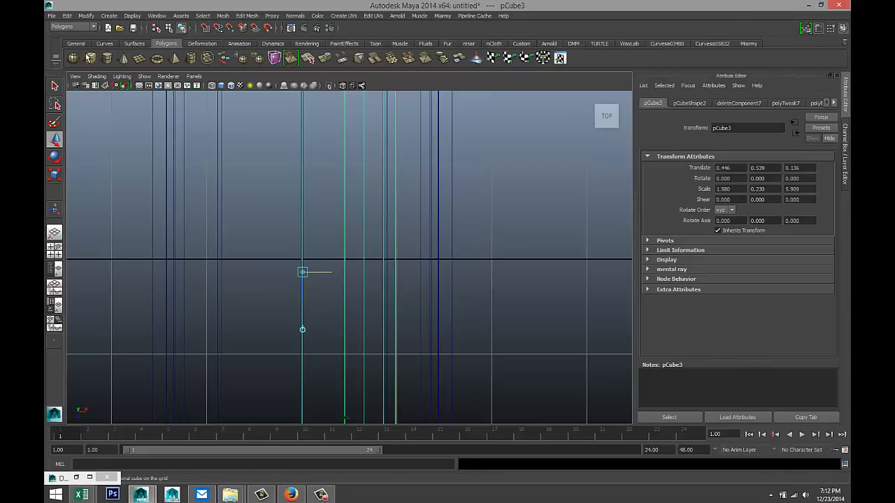
pyautogui.click(67, 16)
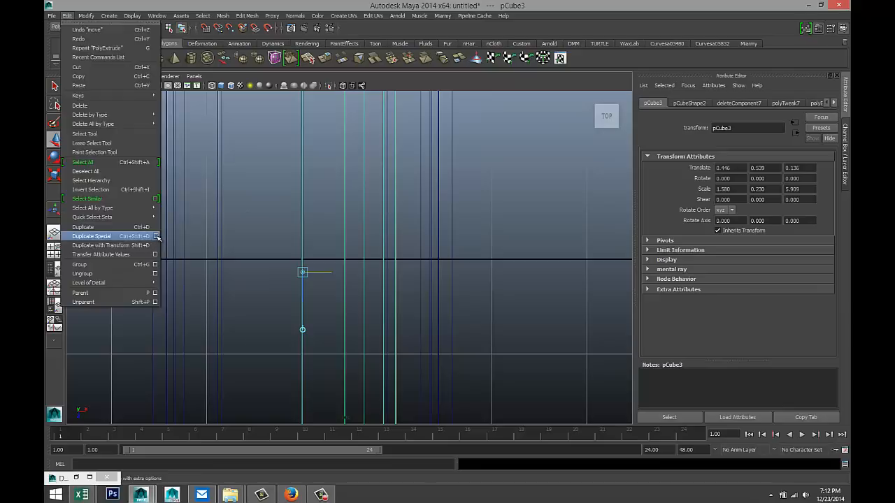
# - Duplicate Special the strip as an instance with Scale X -1, then select both halves
pyautogui.click(158, 237)
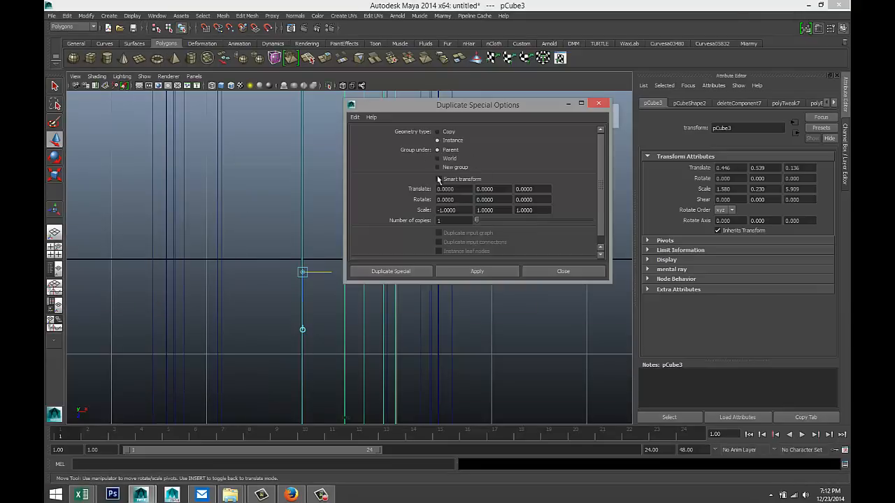
pyautogui.click(496, 273)
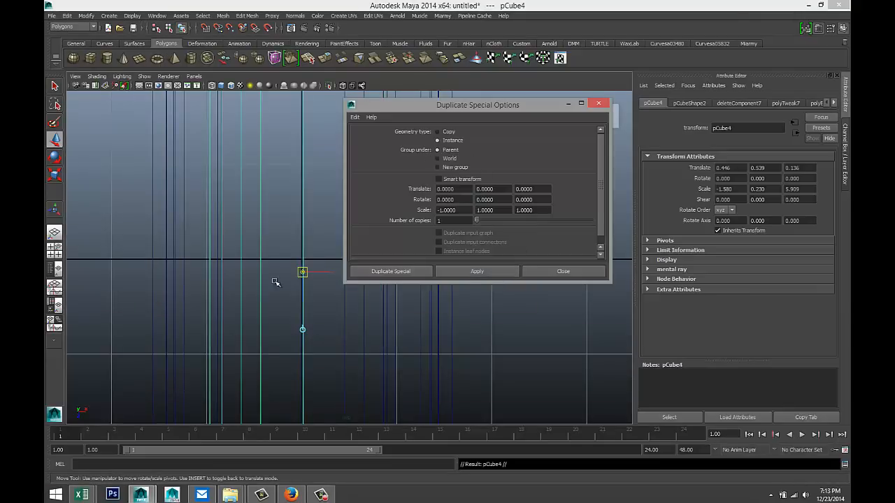
pyautogui.click(54, 248)
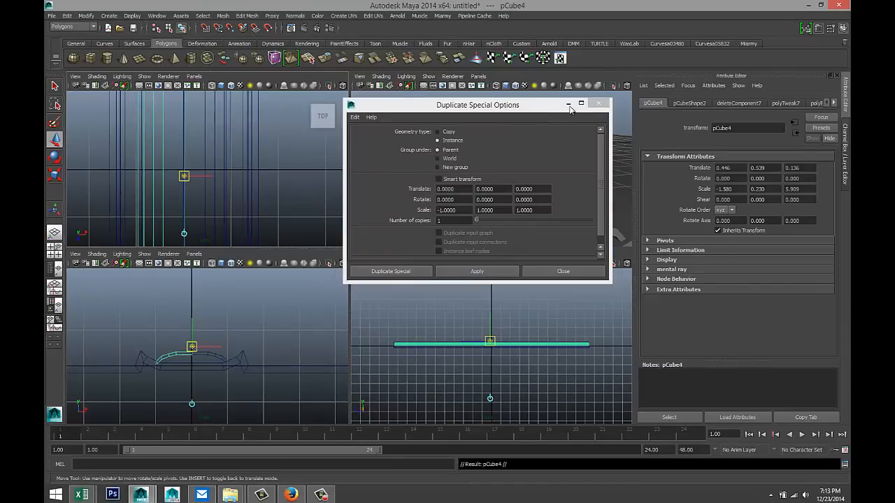
pyautogui.click(569, 105)
pyautogui.press('space')
pyautogui.keyDown('alt'); pyautogui.moveTo(455, 185); pyautogui.dragTo(438, 231); pyautogui.keyUp('alt')
pyautogui.scroll(3, 438, 233)
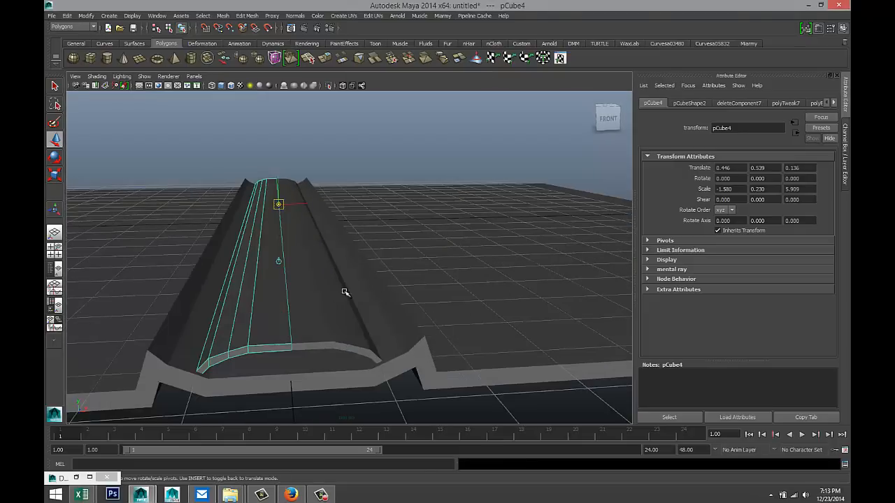
pyautogui.keyDown('shift'); pyautogui.click(344, 292); pyautogui.keyUp('shift')
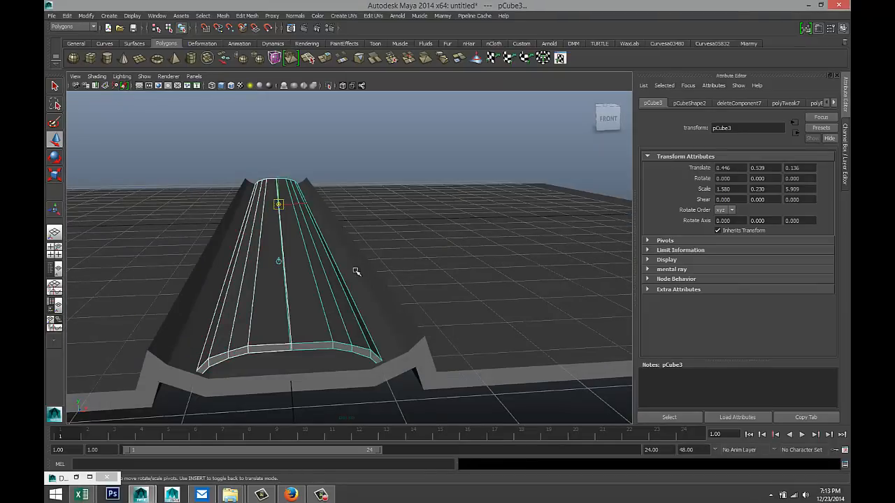
# - Combine the two strip halves into a single mesh, polySurface2
pyautogui.click(222, 17)
pyautogui.click(239, 32)
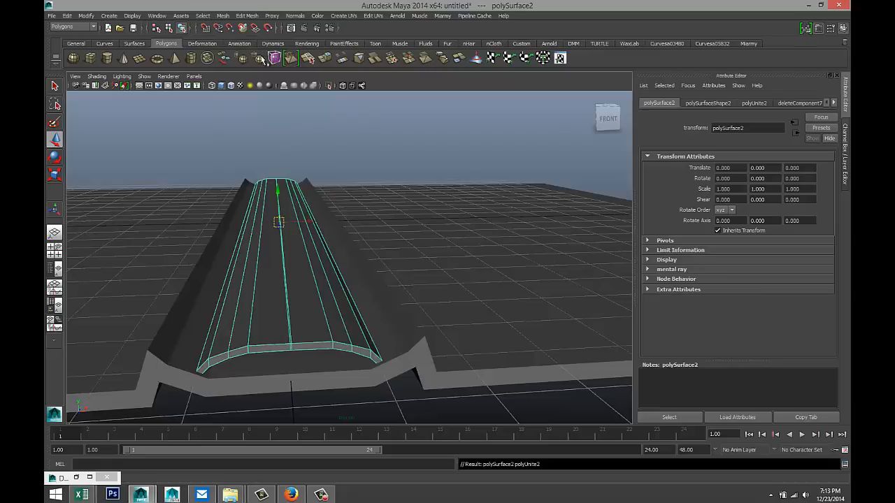
pyautogui.keyDown('alt'); pyautogui.moveTo(344, 193); pyautogui.dragTo(335, 262); pyautogui.keyUp('alt')
# - In the framed top view, select the vertices along the slab's central seam
pyautogui.click(57, 251)
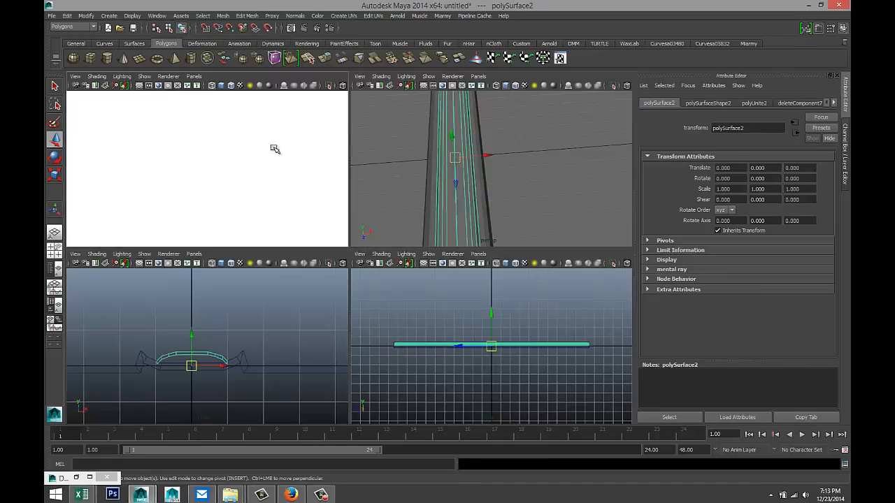
pyautogui.press('space')
pyautogui.press('f')
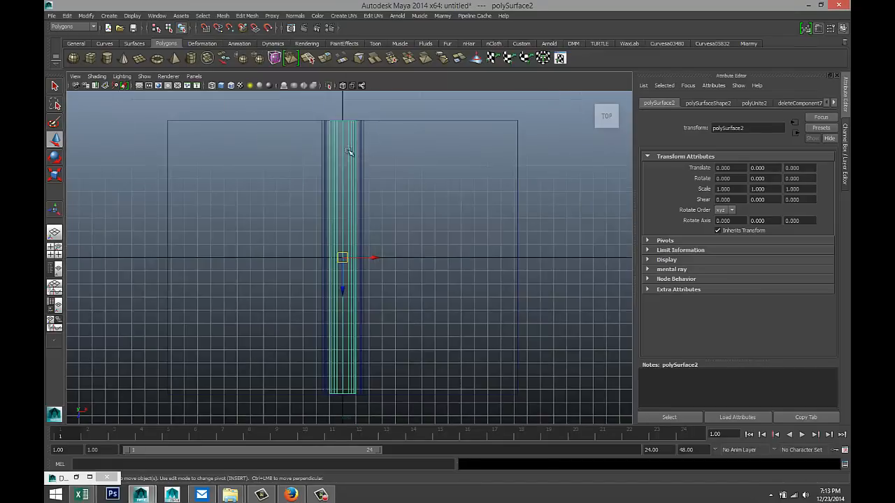
pyautogui.moveTo(345, 144); pyautogui.dragTo(317, 144, button='right')
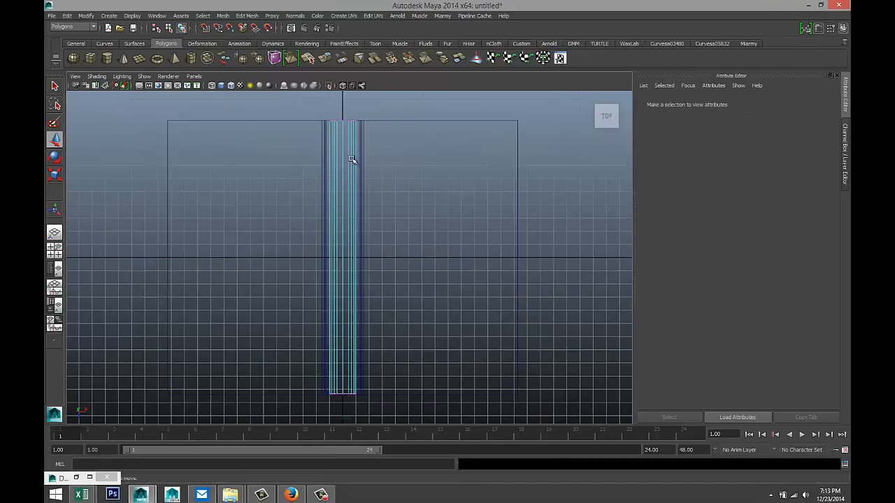
pyautogui.scroll(2, 352, 160)
pyautogui.scroll(-4, 352, 159)
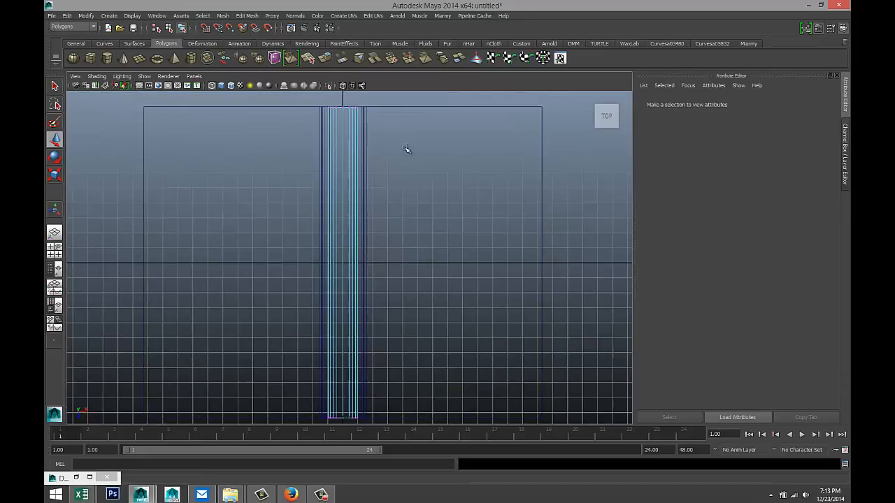
pyautogui.click(347, 403)
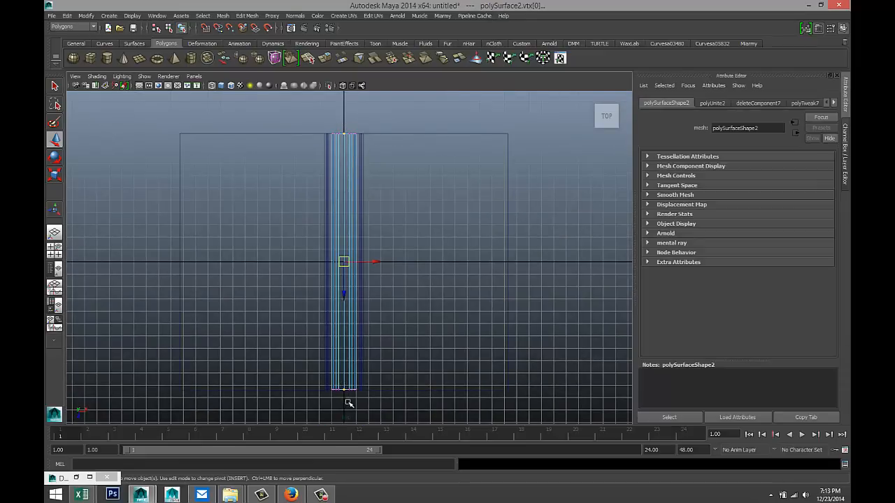
# - Merge the selected central-seam vertices with Edit Mesh > Merge
pyautogui.click(223, 16)
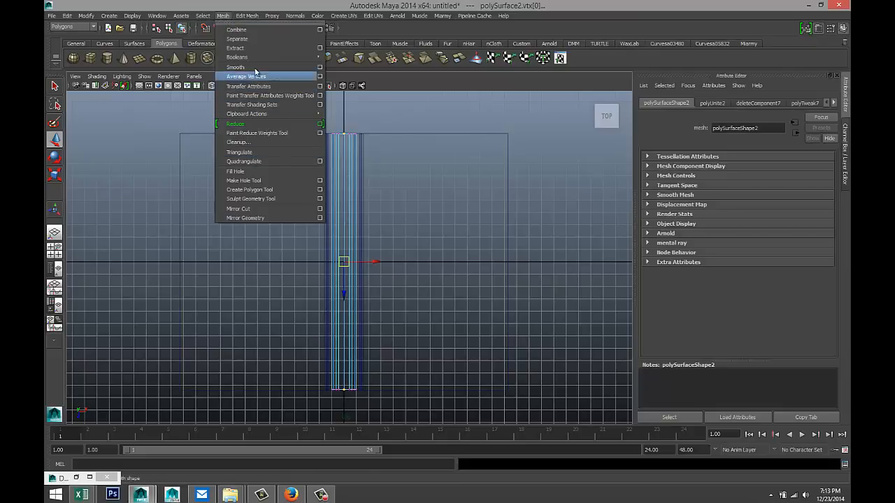
pyautogui.click(246, 16)
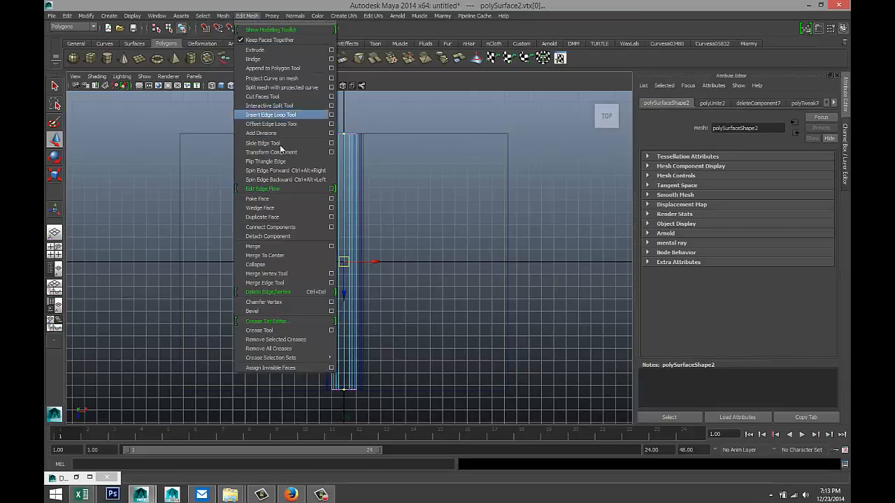
pyautogui.click(283, 247)
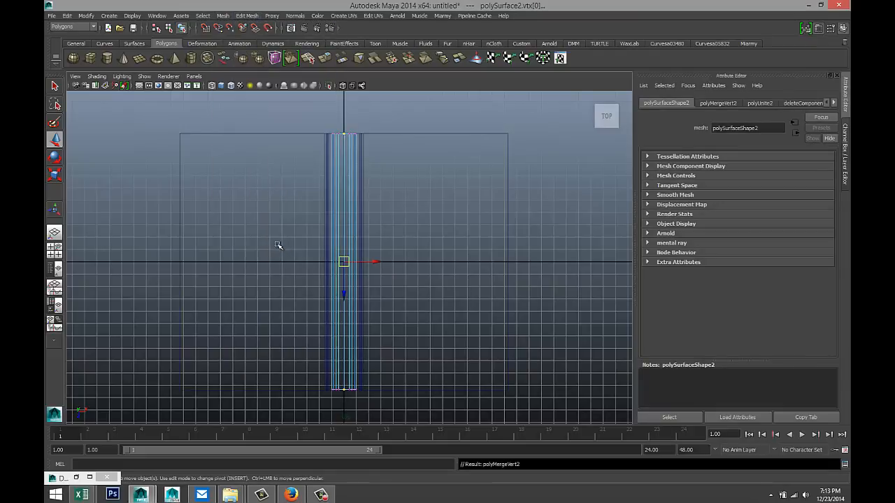
# - Orbit the perspective view to inspect the merged slab from the front and above
pyautogui.click(59, 253)
pyautogui.press('space')
pyautogui.scroll(-4, 443, 226)
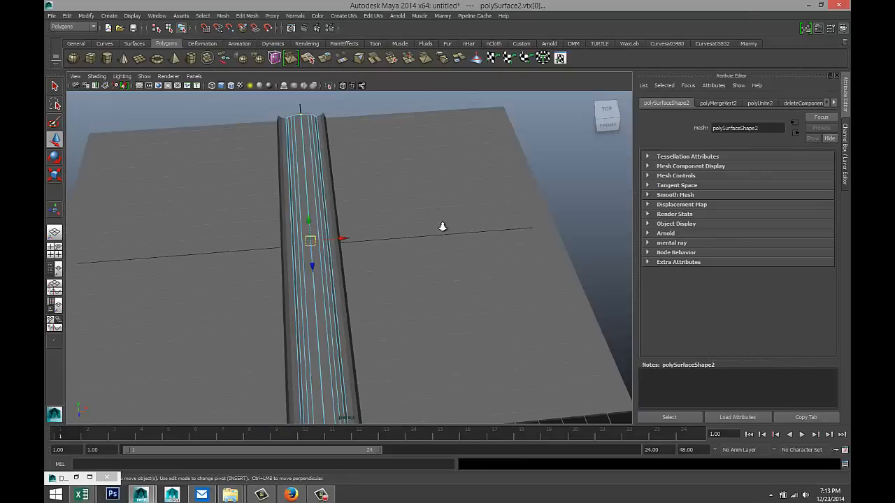
pyautogui.scroll(-5, 443, 226)
pyautogui.keyDown('alt'); pyautogui.moveTo(407, 280); pyautogui.dragTo(395, 178); pyautogui.keyUp('alt')
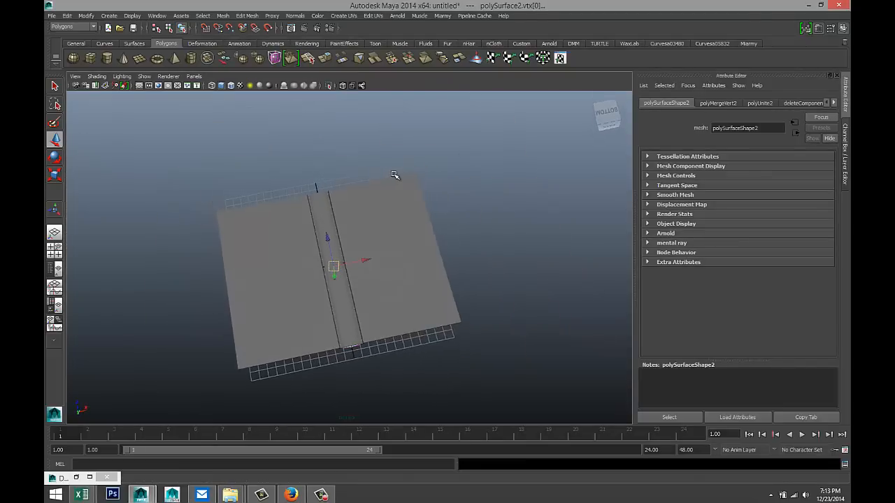
pyautogui.scroll(3, 413, 277)
pyautogui.keyDown('alt'); pyautogui.moveTo(414, 277); pyautogui.dragTo(487, 283); pyautogui.keyUp('alt')
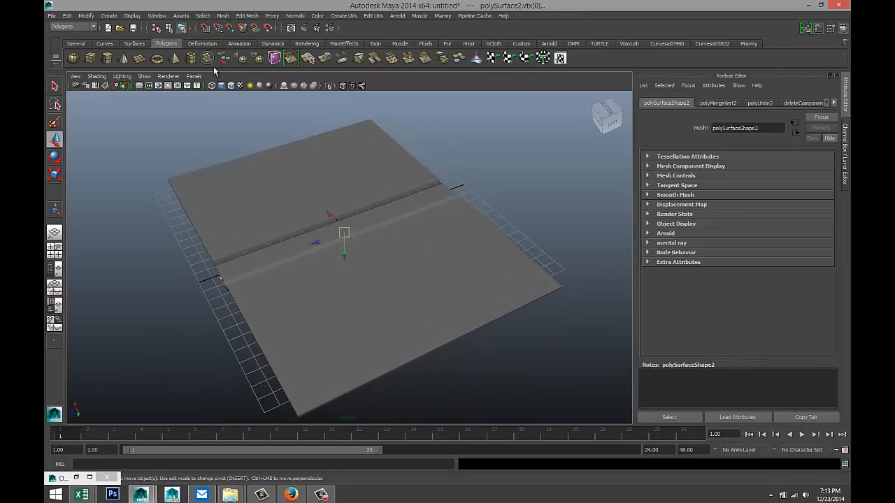
pyautogui.click(249, 16)
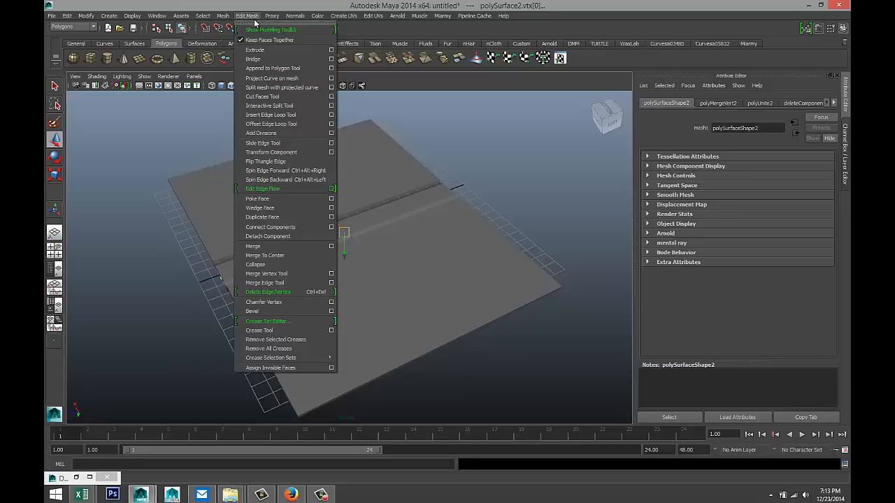
# - Use the Insert Edge Loop Tool set to Multiple edge loops, 4, to add four loops across each slab half
pyautogui.click(332, 115)
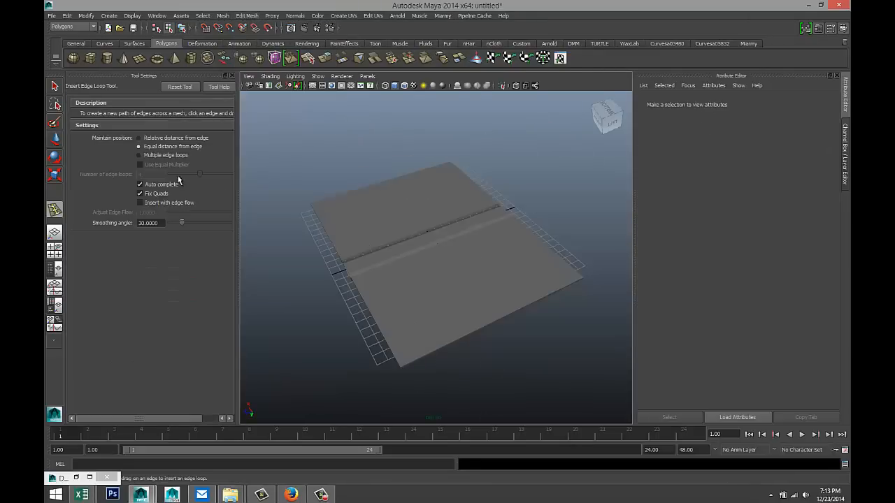
pyautogui.click(138, 155)
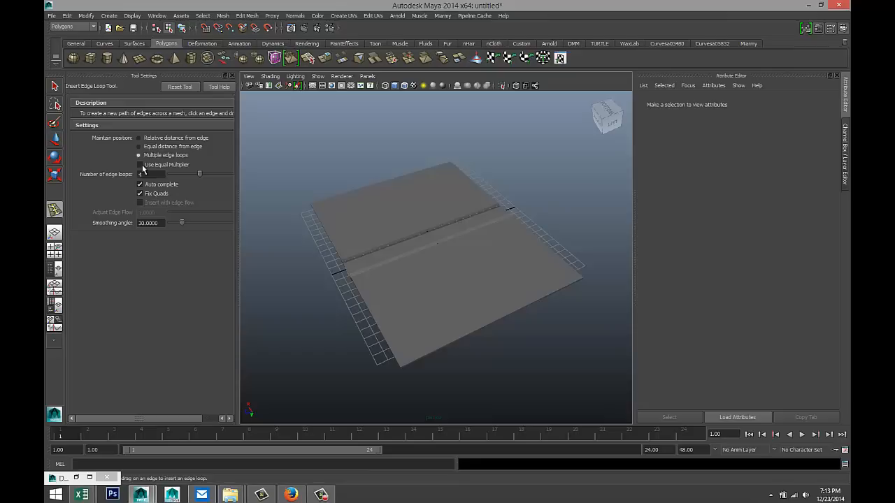
pyautogui.doubleClick(157, 174)
pyautogui.write('4')
pyautogui.click(451, 346)
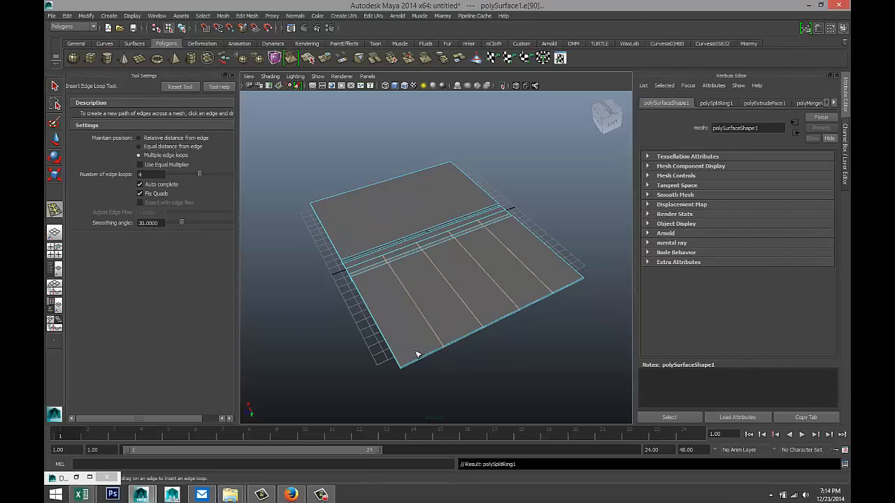
pyautogui.keyDown('alt'); pyautogui.moveTo(338, 356); pyautogui.dragTo(539, 365); pyautogui.keyUp('alt')
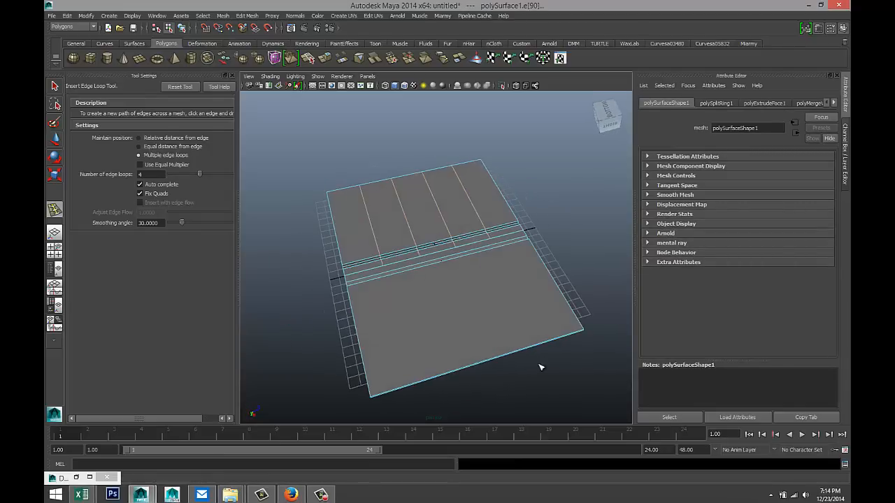
pyautogui.click(409, 384)
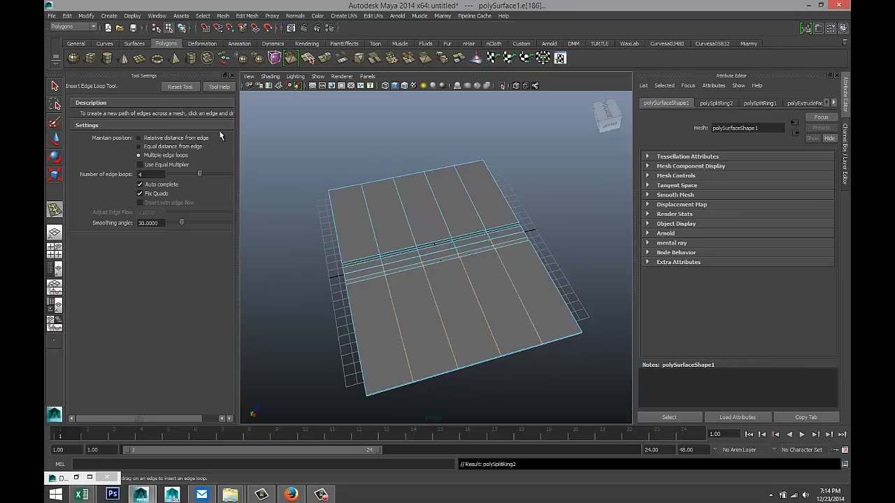
# - Select the long edge on the channel's right side and bevel it with offset 0.5
pyautogui.press('q')
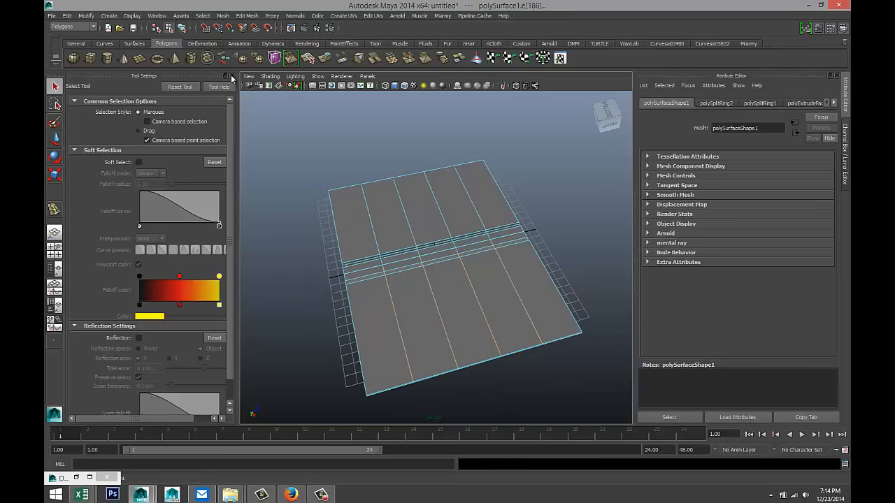
pyautogui.click(232, 75)
pyautogui.press('f')
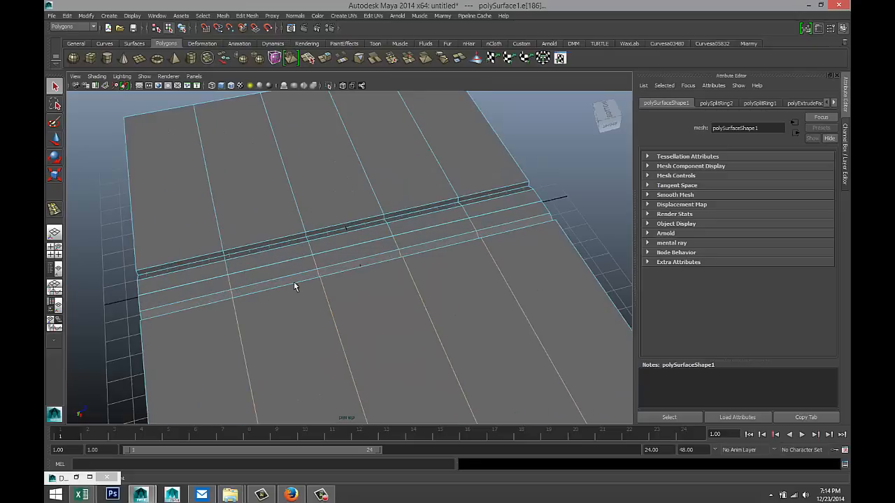
pyautogui.keyDown('alt'); pyautogui.moveTo(277, 289); pyautogui.dragTo(370, 286); pyautogui.keyUp('alt')
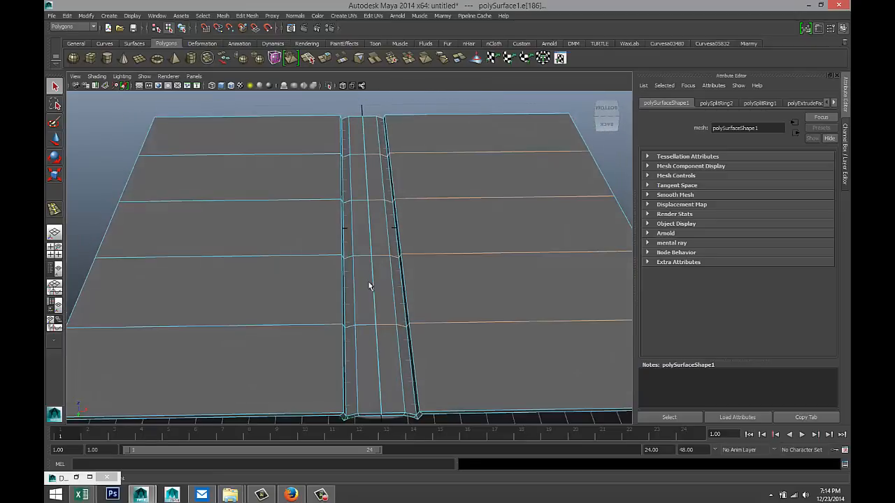
pyautogui.click(369, 328)
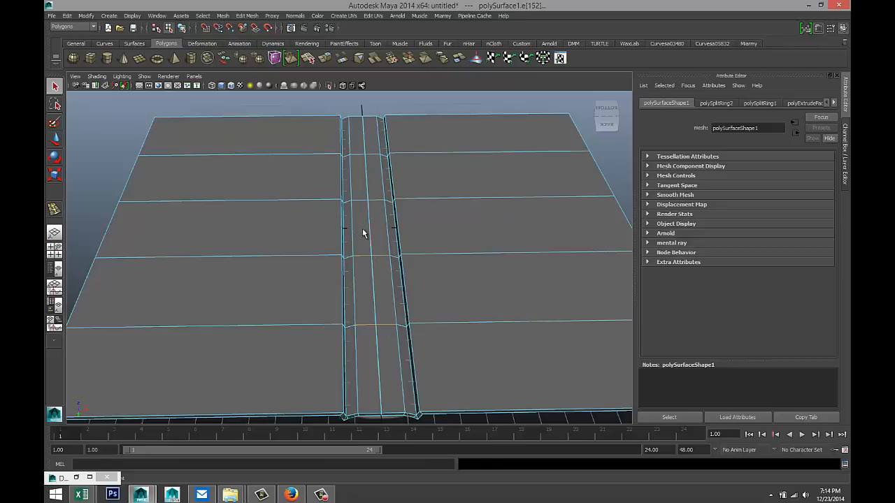
pyautogui.click(368, 157)
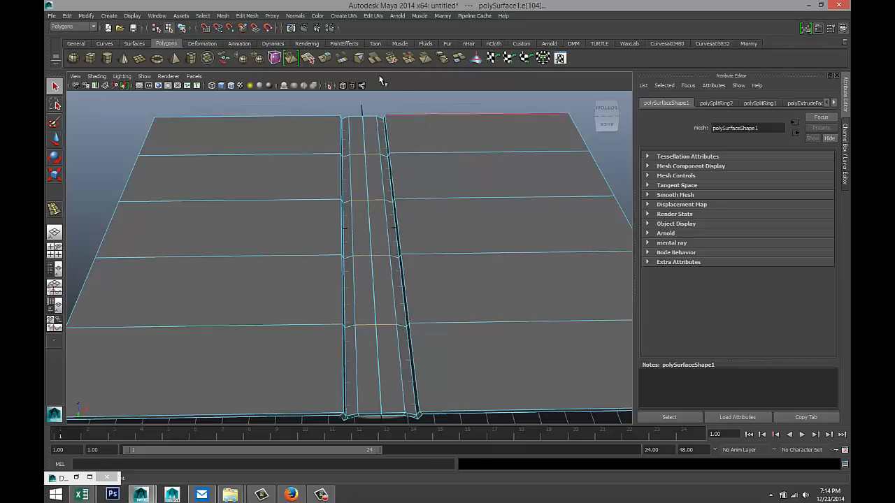
pyautogui.click(253, 17)
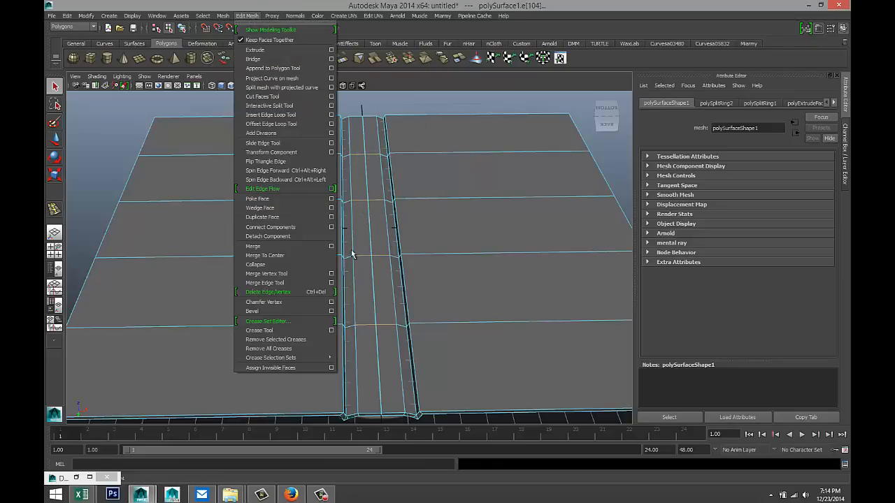
pyautogui.click(289, 310)
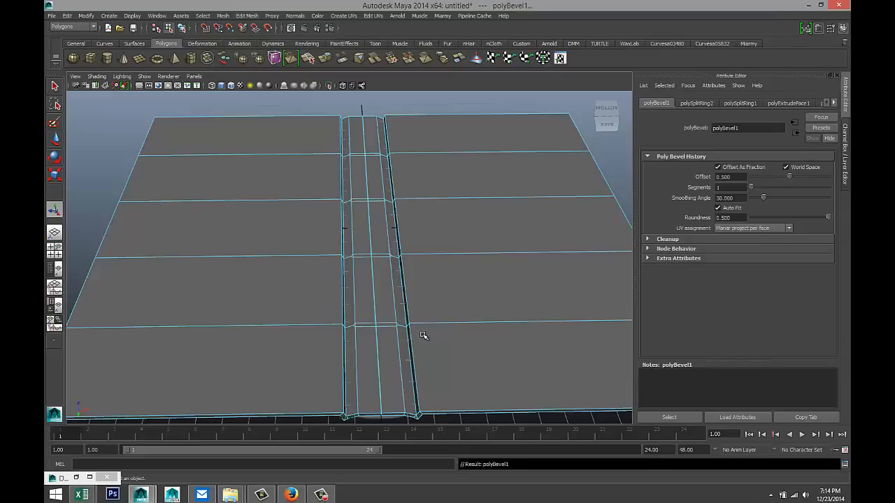
pyautogui.scroll(5, 416, 328)
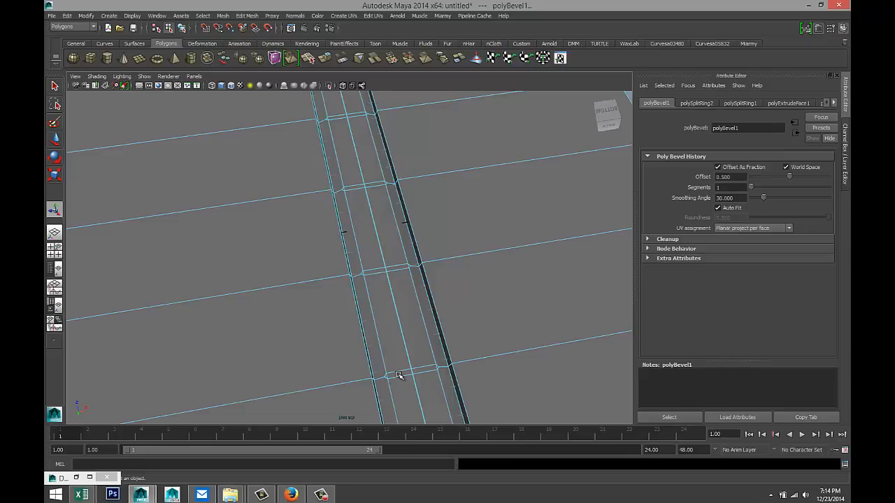
# - Switch to face selection and pick the narrow strip faces beside the channel
pyautogui.click(401, 377)
pyautogui.moveTo(401, 374); pyautogui.dragTo(402, 299, button='right')
pyautogui.click(471, 314)
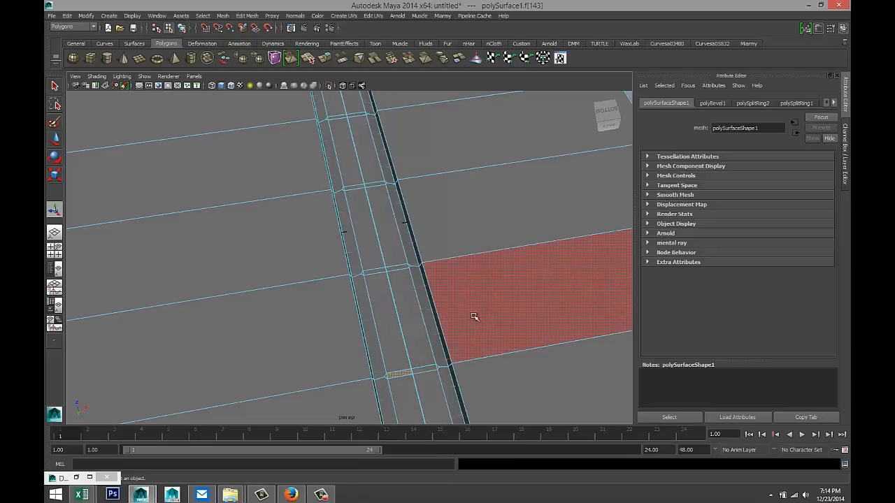
pyautogui.scroll(5, 456, 312)
pyautogui.scroll(-4, 453, 310)
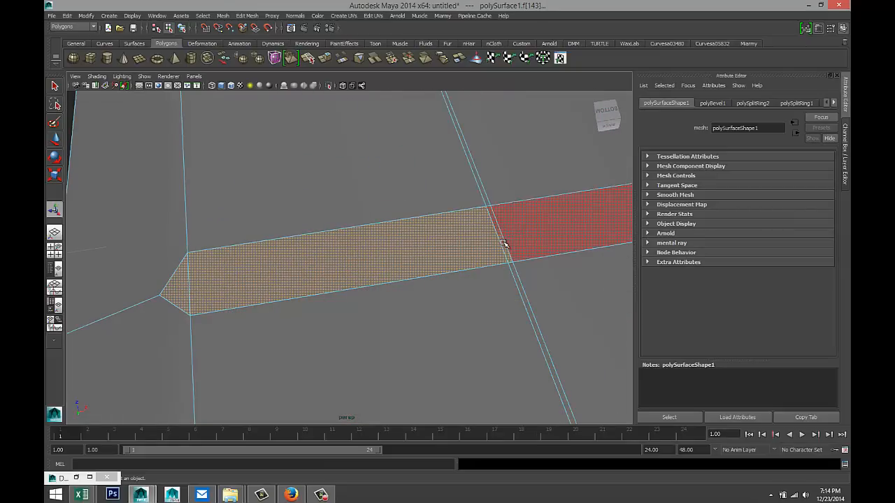
pyautogui.keyDown('alt'); pyautogui.moveTo(529, 244); pyautogui.dragTo(345, 259); pyautogui.keyUp('alt')
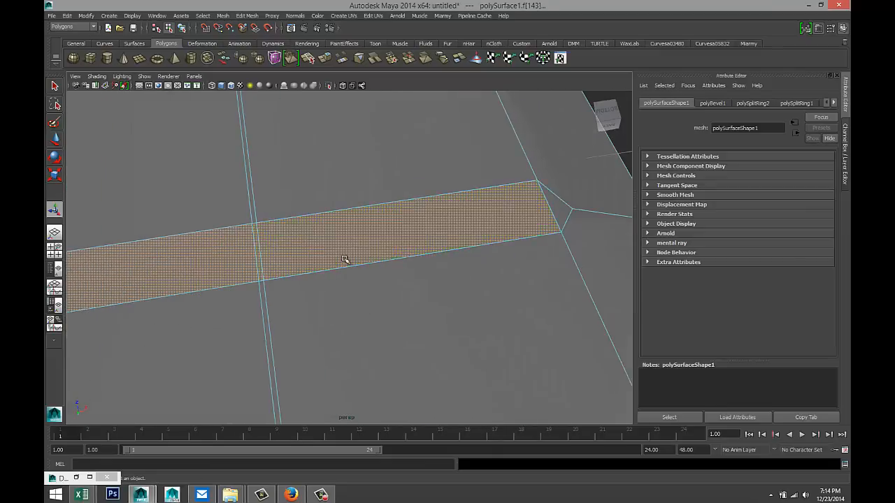
pyautogui.scroll(-3, 438, 258)
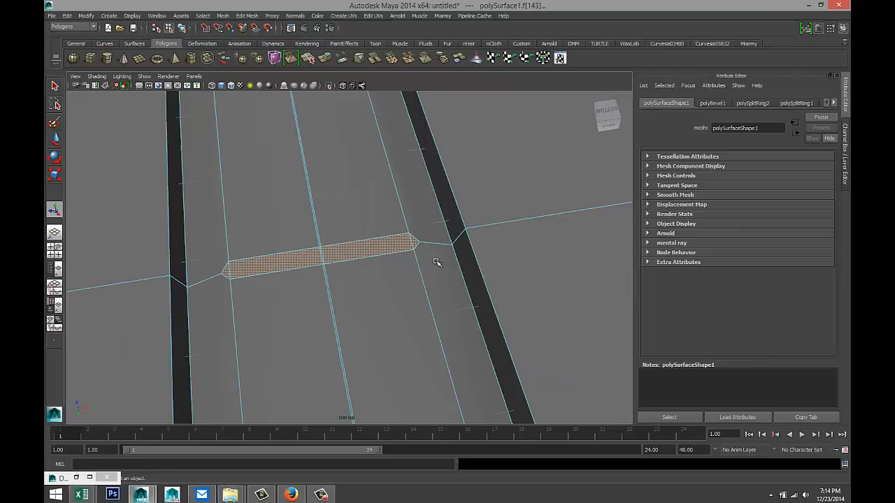
pyautogui.keyDown('alt'); pyautogui.moveTo(329, 175); pyautogui.dragTo(280, 279); pyautogui.keyUp('alt')
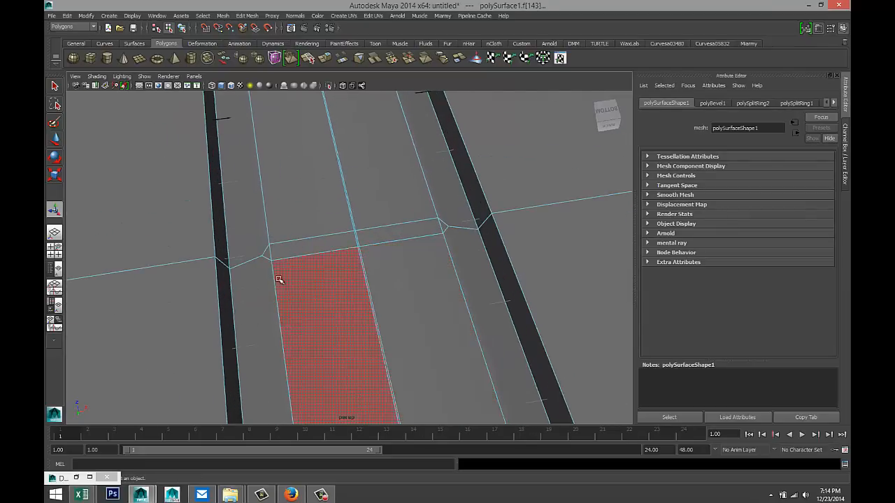
pyautogui.keyDown('shift'); pyautogui.click(323, 250); pyautogui.keyUp('shift')
pyautogui.keyDown('shift'); pyautogui.click(391, 245); pyautogui.keyUp('shift')
pyautogui.keyDown('shift'); pyautogui.click(404, 237); pyautogui.keyUp('shift')
pyautogui.keyDown('shift'); pyautogui.click(425, 249); pyautogui.keyUp('shift')
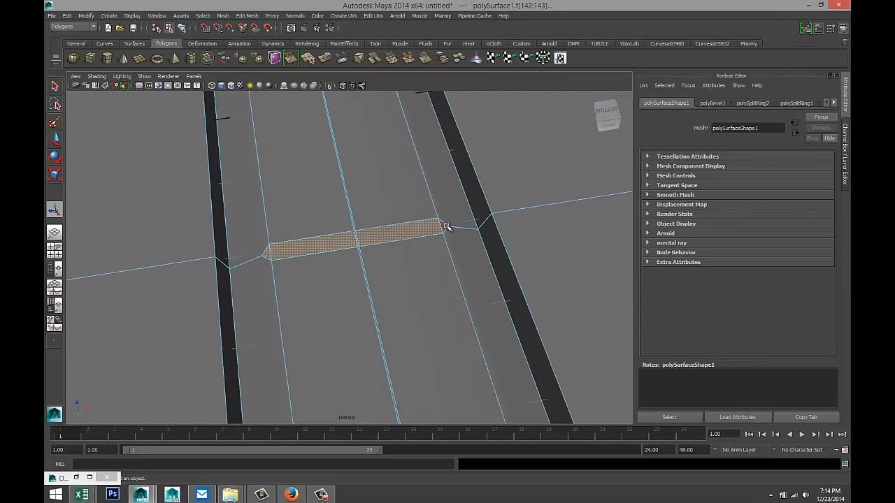
pyautogui.keyDown('shift'); pyautogui.click(446, 226); pyautogui.keyUp('shift')
# - Add the strip faces inside the channel and both bridge faces to the selection
pyautogui.keyDown('alt'); pyautogui.moveTo(354, 165); pyautogui.dragTo(414, 391, button='middle'); pyautogui.keyUp('alt')
pyautogui.keyDown('alt'); pyautogui.moveTo(357, 182); pyautogui.dragTo(412, 432, button='middle'); pyautogui.keyUp('alt')
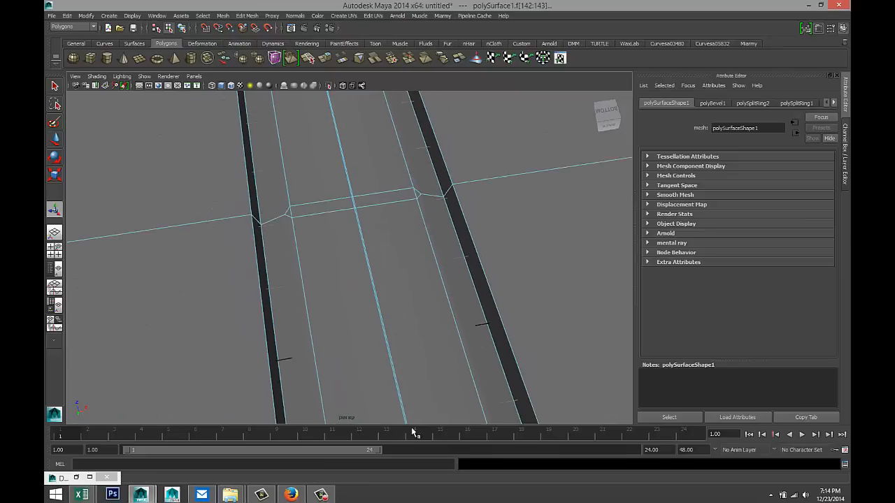
pyautogui.keyDown('shift'); pyautogui.click(335, 209); pyautogui.keyUp('shift')
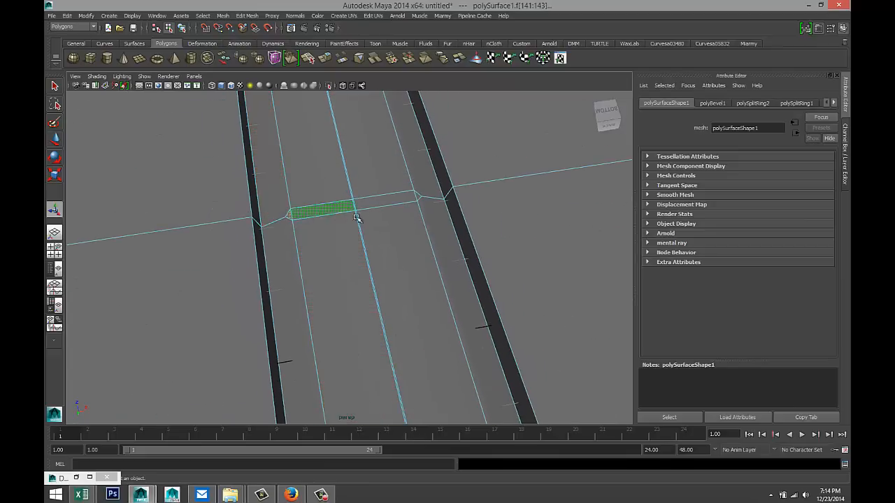
pyautogui.keyDown('shift'); pyautogui.click(402, 199); pyautogui.keyUp('shift')
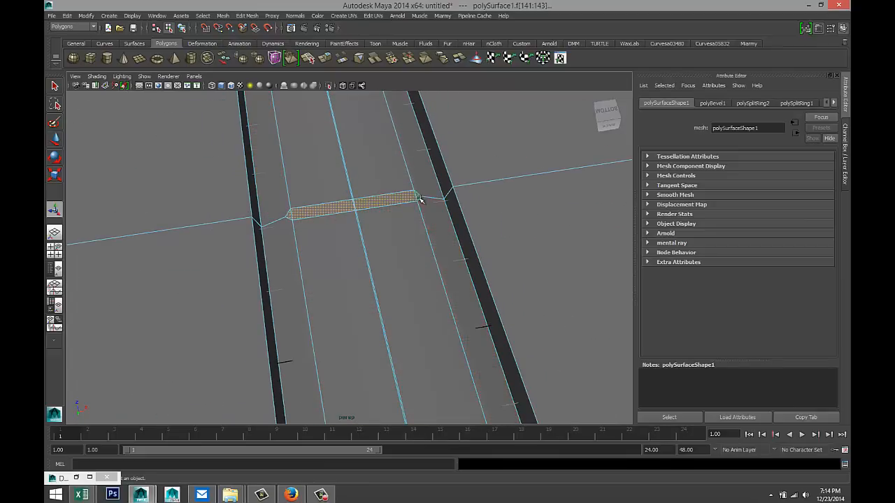
pyautogui.keyDown('alt'); pyautogui.moveTo(366, 169); pyautogui.dragTo(402, 378, button='middle'); pyautogui.keyUp('alt')
pyautogui.keyDown('alt'); pyautogui.moveTo(322, 165); pyautogui.dragTo(416, 431, button='middle'); pyautogui.keyUp('alt')
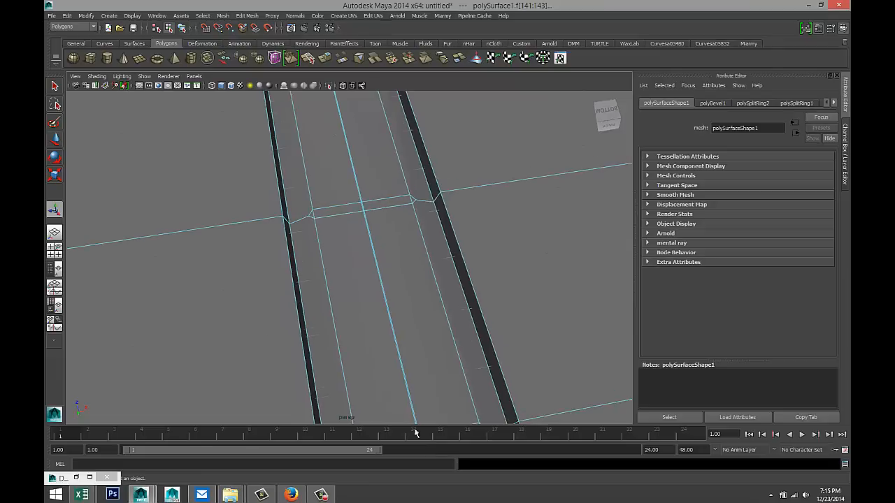
pyautogui.keyDown('shift'); pyautogui.click(349, 207); pyautogui.keyUp('shift')
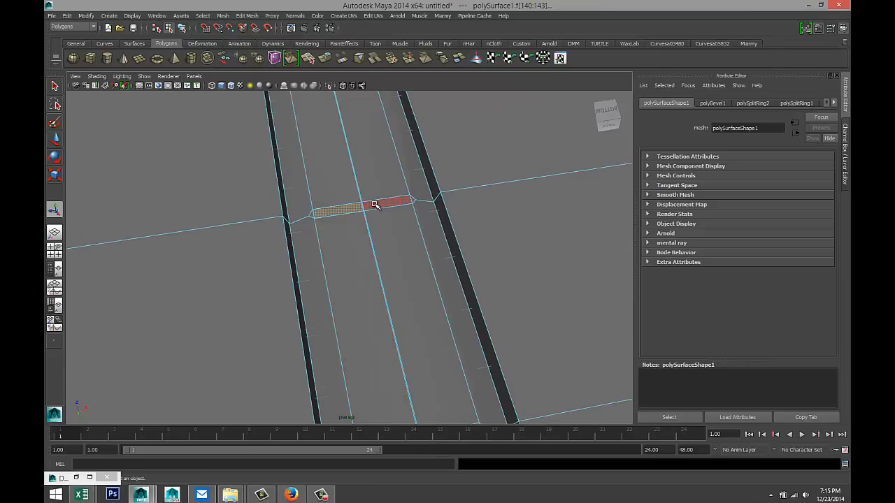
pyautogui.keyDown('shift'); pyautogui.click(377, 206); pyautogui.keyUp('shift')
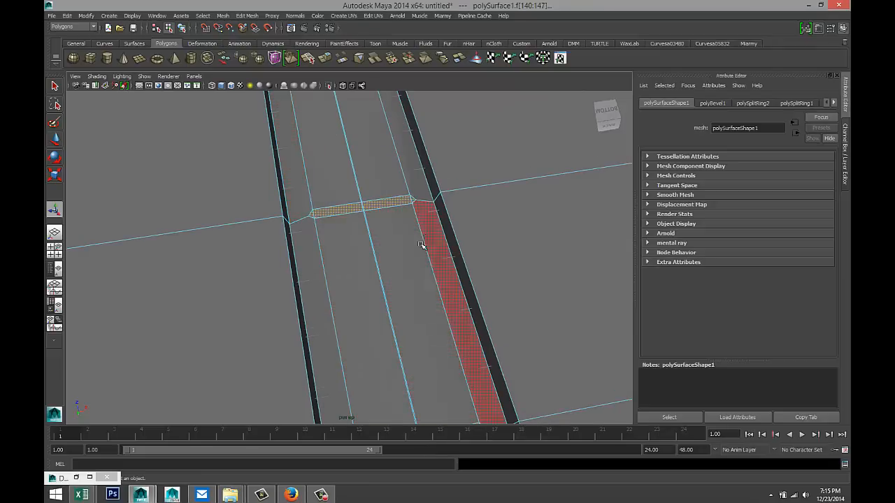
pyautogui.keyDown('alt'); pyautogui.moveTo(417, 222); pyautogui.dragTo(383, 256); pyautogui.keyUp('alt')
pyautogui.scroll(-2, 342, 215)
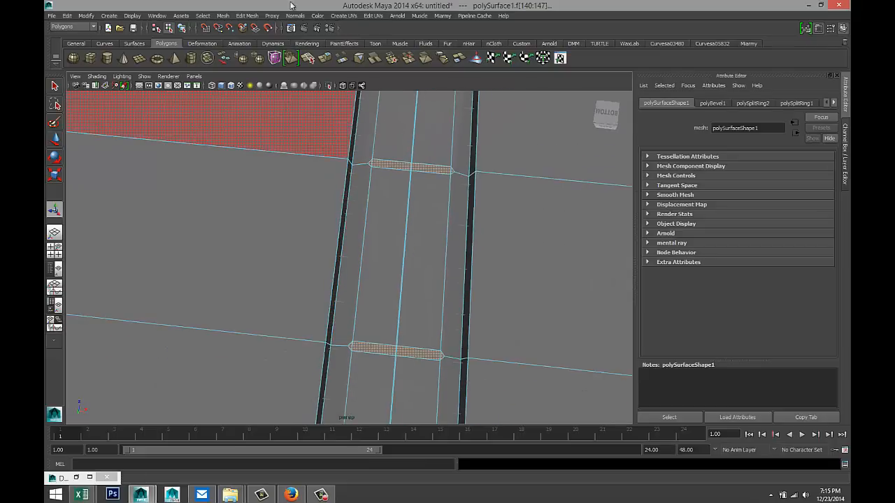
pyautogui.click(248, 15)
# - Extrude the selected bridge faces and set the thickness to 0.05, after first trying 0.2
pyautogui.click(274, 50)
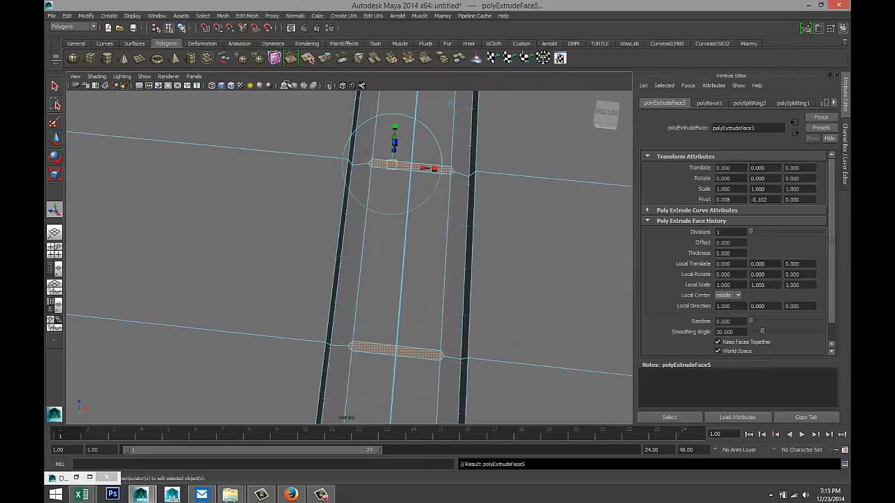
pyautogui.click(493, 159)
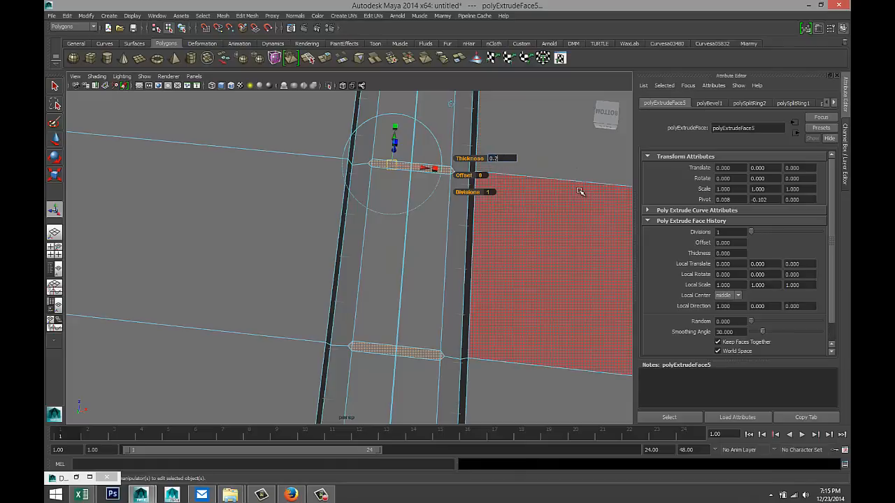
pyautogui.press('Return')
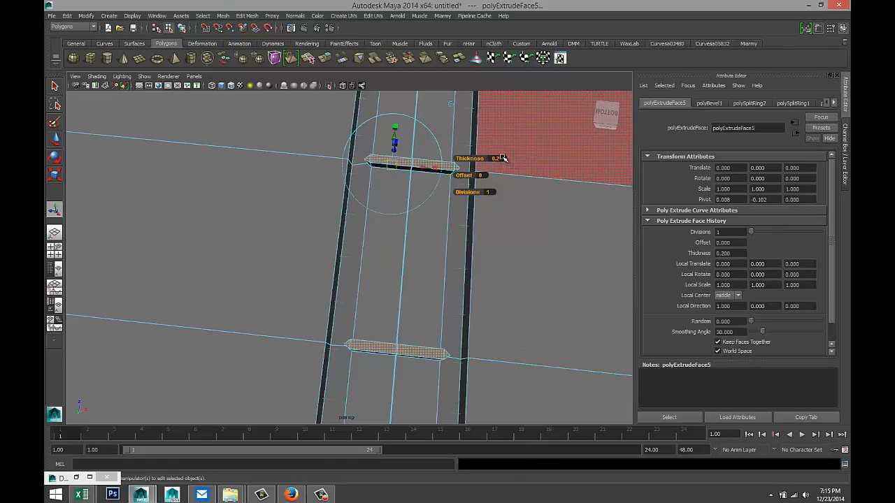
pyautogui.click(513, 161)
pyautogui.press('Return')
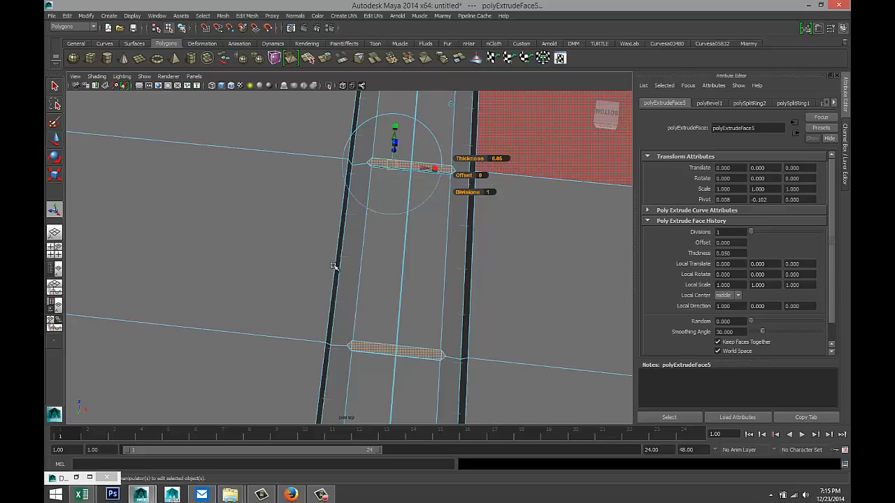
# - Inspect the raised strips from the front and clear the selection
pyautogui.keyDown('alt'); pyautogui.moveTo(335, 267); pyautogui.dragTo(395, 346); pyautogui.keyUp('alt')
pyautogui.keyDown('alt'); pyautogui.moveTo(399, 355); pyautogui.dragTo(330, 252, button='middle'); pyautogui.keyUp('alt')
pyautogui.scroll(4, 371, 313)
pyautogui.scroll(-8, 373, 316)
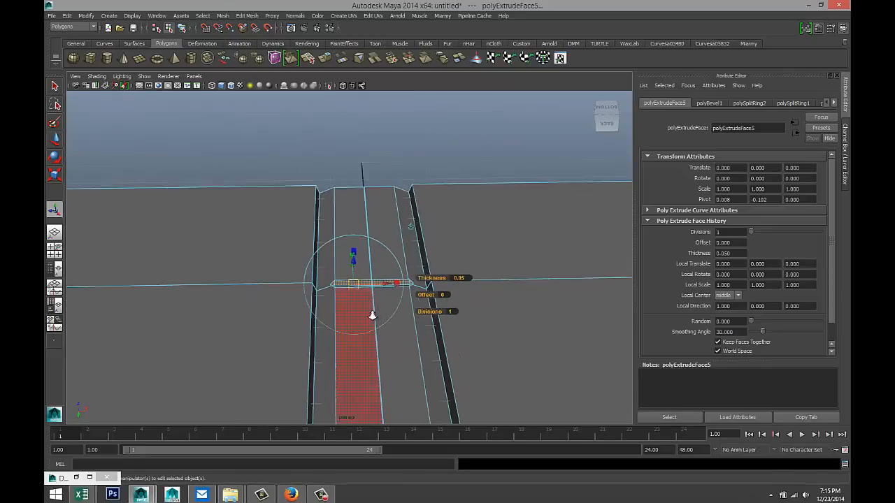
pyautogui.click(422, 184)
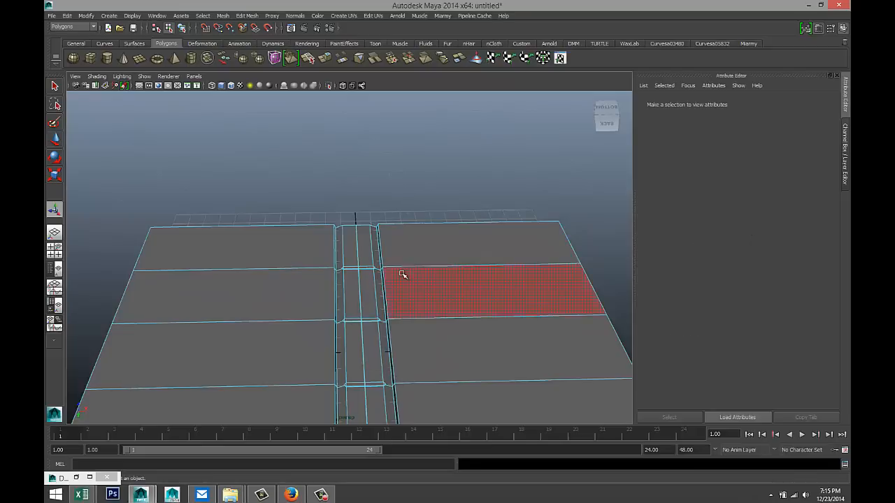
# - Switch the Insert Edge Loop Tool to 'Equal distance from edge' placement
pyautogui.scroll(-3, 448, 300)
pyautogui.keyDown('alt'); pyautogui.moveTo(515, 344); pyautogui.dragTo(406, 276, button='middle'); pyautogui.keyUp('alt')
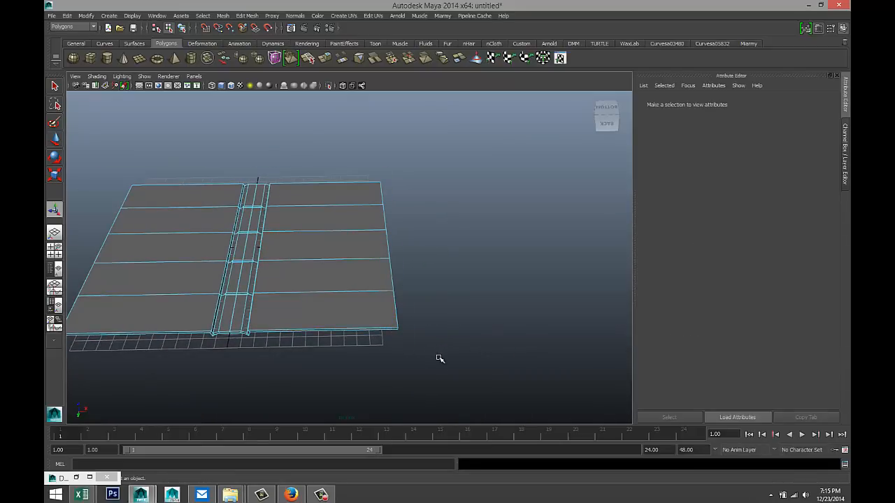
pyautogui.scroll(3, 439, 358)
pyautogui.keyDown('alt'); pyautogui.moveTo(476, 354); pyautogui.dragTo(415, 286, button='middle'); pyautogui.keyUp('alt')
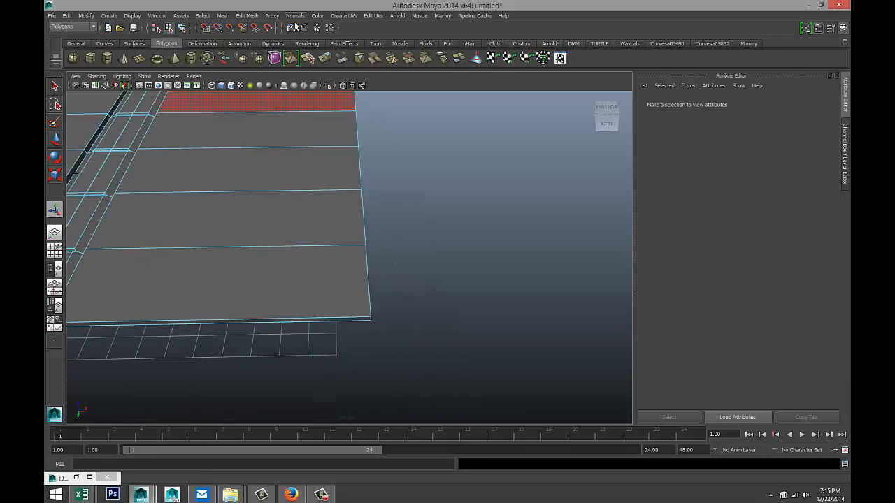
pyautogui.click(255, 16)
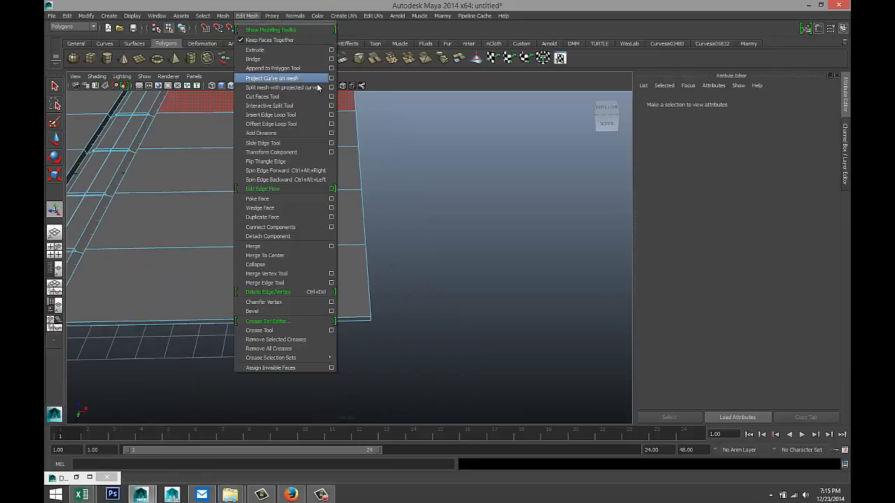
pyautogui.click(332, 114)
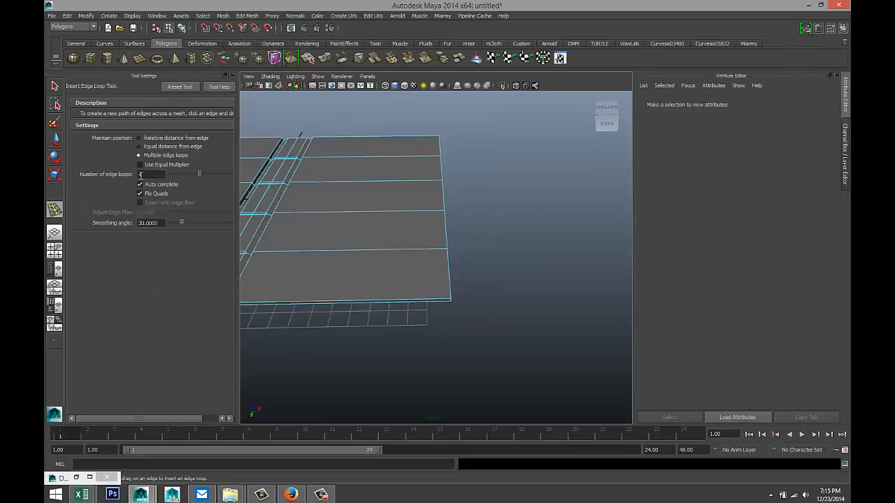
pyautogui.click(140, 147)
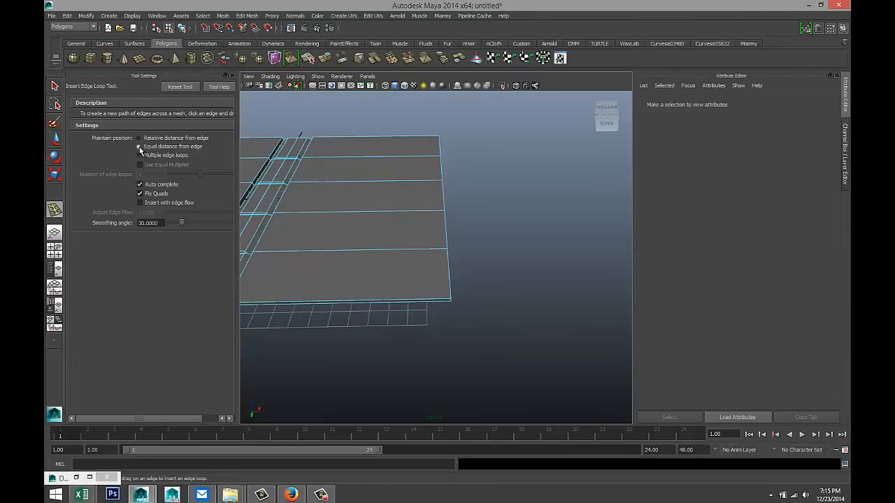
# - Place the first support loops near the slab's side edge and corner
pyautogui.click(232, 75)
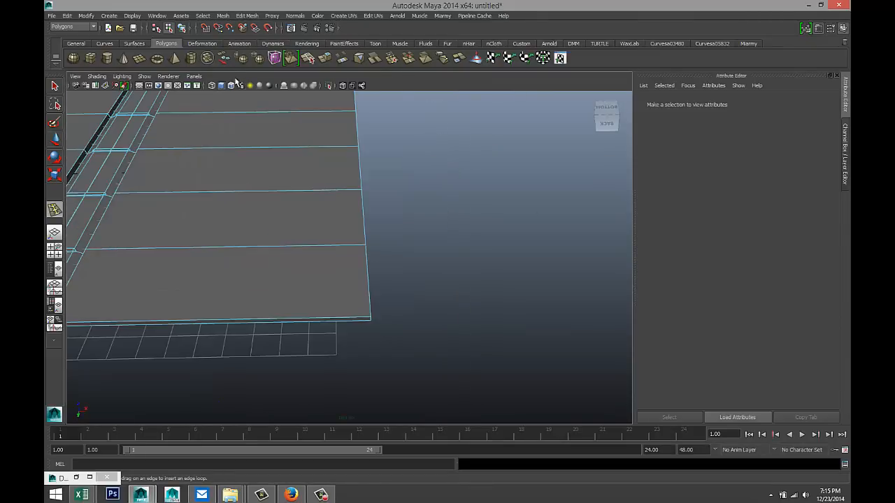
pyautogui.scroll(2, 413, 306)
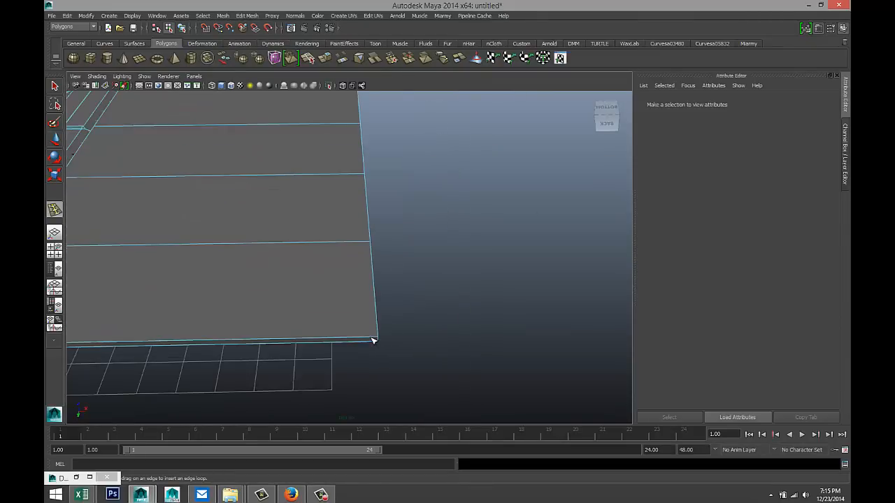
pyautogui.moveTo(373, 341); pyautogui.dragTo(394, 363)
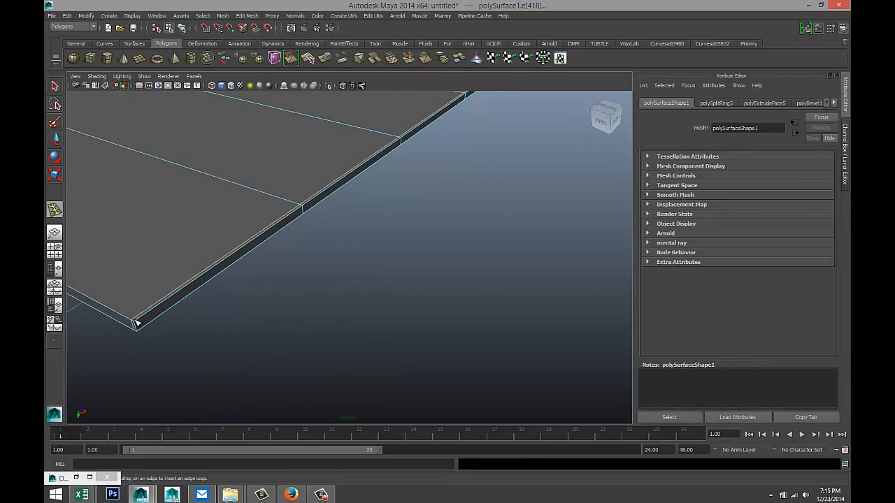
pyautogui.moveTo(138, 323); pyautogui.dragTo(139, 332)
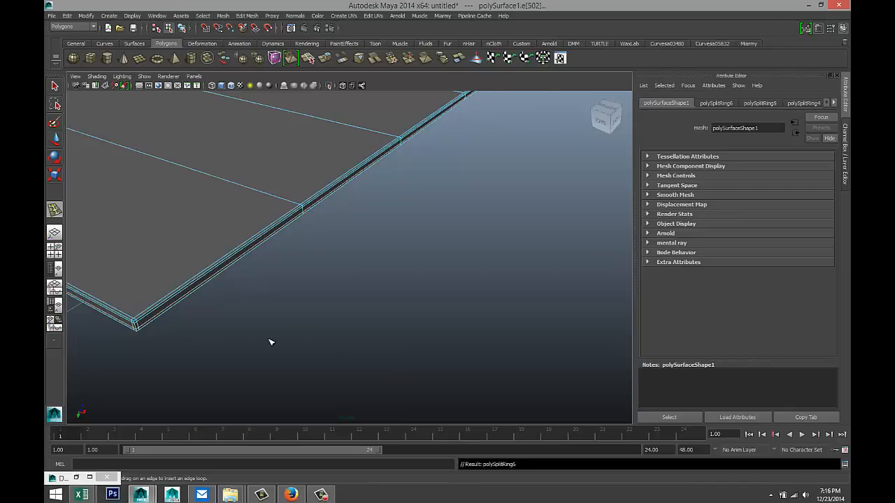
pyautogui.keyDown('alt'); pyautogui.moveTo(389, 302); pyautogui.dragTo(60, 237); pyautogui.keyUp('alt')
pyautogui.keyDown('alt'); pyautogui.moveTo(56, 235); pyautogui.dragTo(58, 242, button='middle'); pyautogui.keyUp('alt')
pyautogui.scroll(4, 319, 250)
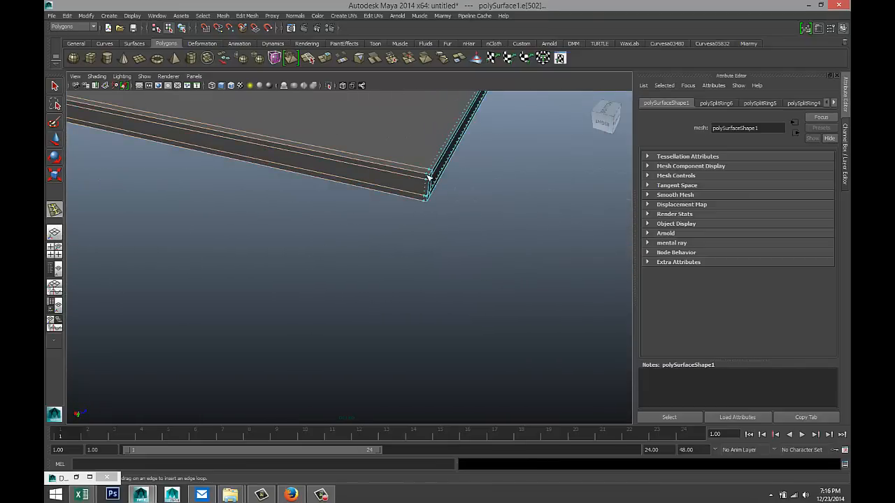
pyautogui.click(431, 180)
# - Add support loops along both side edges of the slab near the notched channel
pyautogui.keyDown('alt'); pyautogui.moveTo(436, 184); pyautogui.dragTo(443, 210); pyautogui.keyUp('alt')
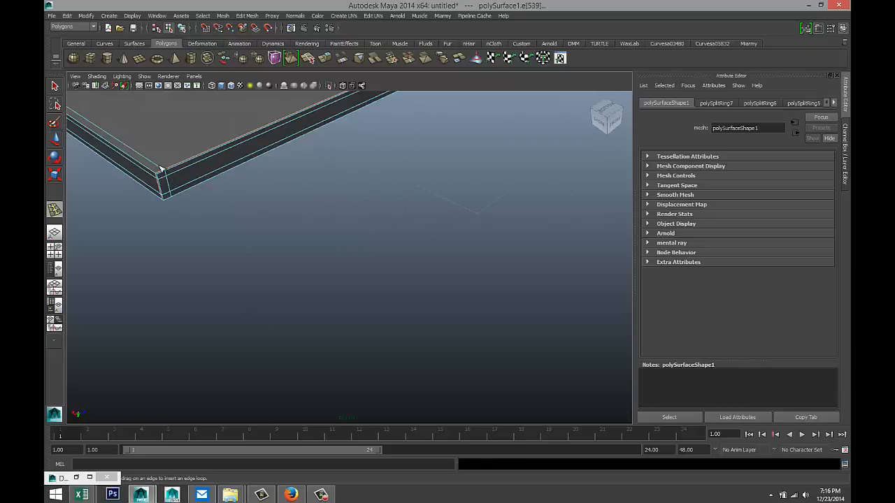
pyautogui.scroll(-4, 405, 236)
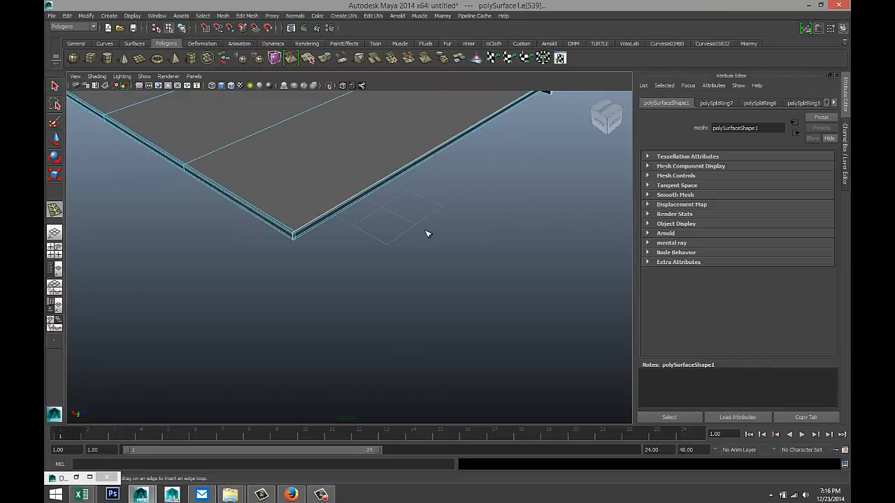
pyautogui.keyDown('alt'); pyautogui.moveTo(493, 216); pyautogui.dragTo(245, 281, button='middle'); pyautogui.keyUp('alt')
pyautogui.moveTo(451, 235)
pyautogui.keyDown('alt'); pyautogui.mouseDown(button='middle')
pyautogui.moveTo(298, 268)
pyautogui.moveTo(265, 263)
pyautogui.mouseUp(button='middle'); pyautogui.keyUp('alt')
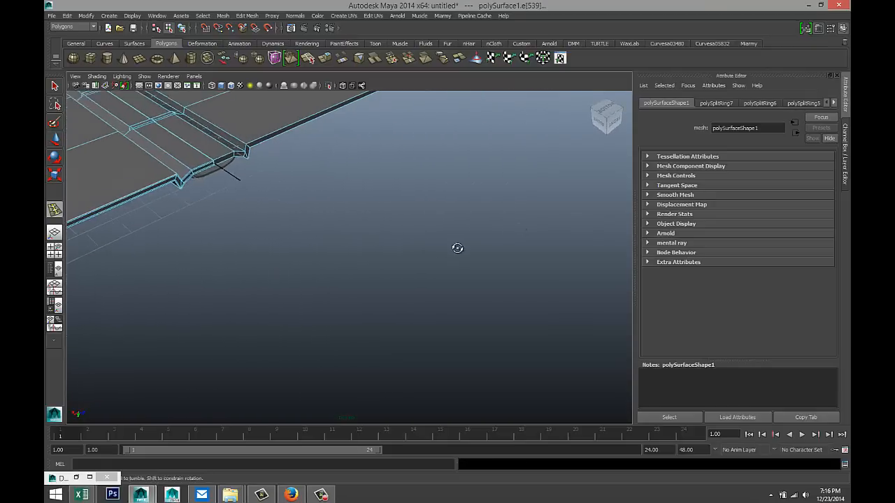
pyautogui.keyDown('alt'); pyautogui.moveTo(455, 247); pyautogui.dragTo(489, 275); pyautogui.keyUp('alt')
pyautogui.keyDown('alt'); pyautogui.moveTo(488, 274); pyautogui.dragTo(120, 125, button='middle'); pyautogui.keyUp('alt')
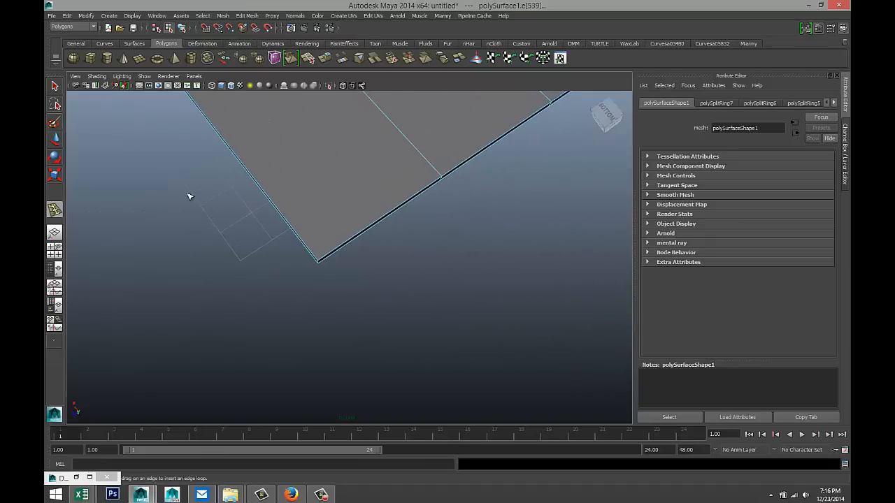
pyautogui.keyDown('alt'); pyautogui.moveTo(261, 275); pyautogui.dragTo(303, 254); pyautogui.keyUp('alt')
pyautogui.scroll(3, 307, 248)
pyautogui.keyDown('alt'); pyautogui.moveTo(364, 191); pyautogui.dragTo(385, 260, button='middle'); pyautogui.keyUp('alt')
pyautogui.scroll(5, 385, 260)
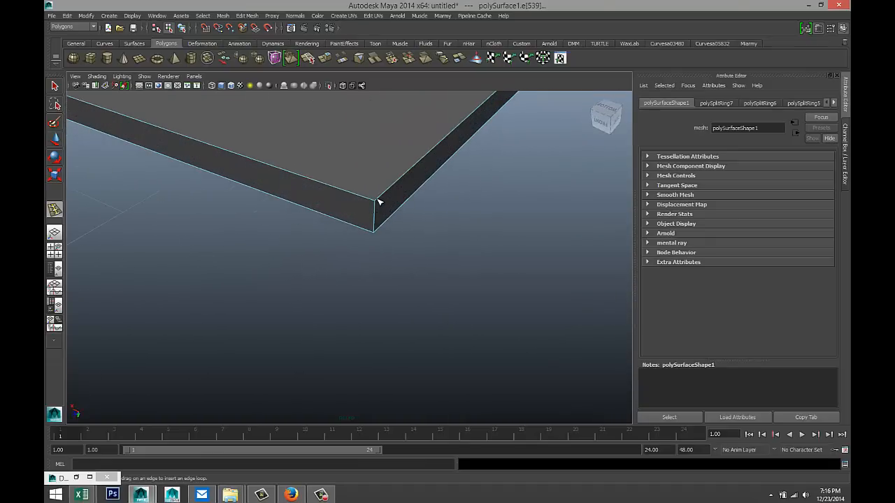
pyautogui.click(378, 203)
pyautogui.moveTo(375, 203); pyautogui.dragTo(379, 231)
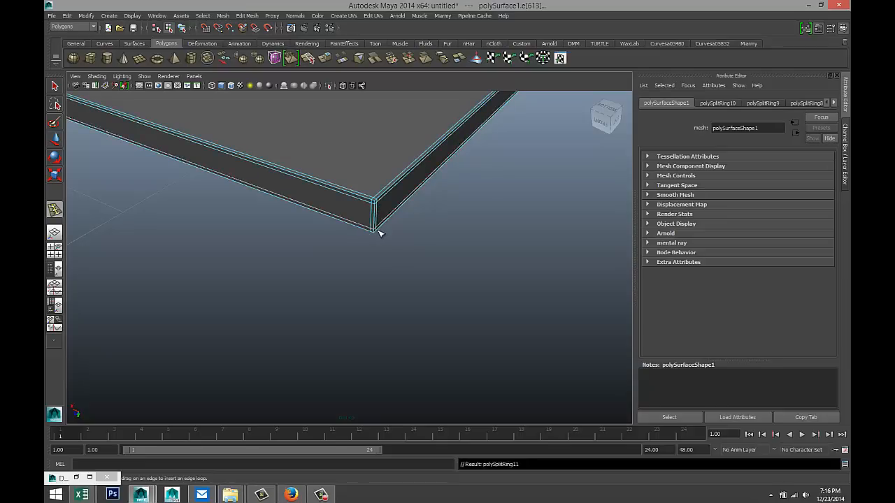
# - Add a support loop at the slab's right corner
pyautogui.scroll(-4, 399, 238)
pyautogui.keyDown('alt'); pyautogui.moveTo(482, 223); pyautogui.dragTo(322, 284, button='middle'); pyautogui.keyUp('alt')
pyautogui.keyDown('alt'); pyautogui.moveTo(424, 228); pyautogui.dragTo(485, 249); pyautogui.keyUp('alt')
pyautogui.keyDown('alt'); pyautogui.moveTo(485, 250); pyautogui.dragTo(194, 305, button='middle'); pyautogui.keyUp('alt')
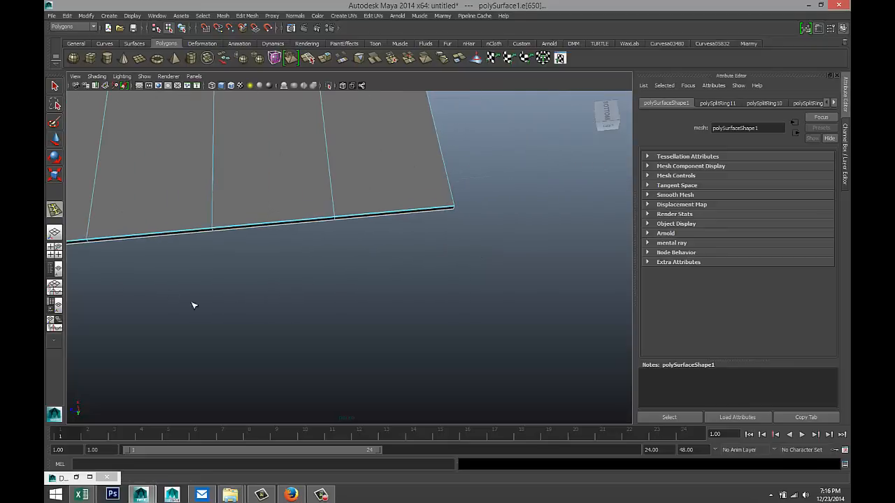
pyautogui.keyDown('alt'); pyautogui.moveTo(536, 284); pyautogui.dragTo(448, 274, button='middle'); pyautogui.keyUp('alt')
pyautogui.keyDown('alt'); pyautogui.moveTo(459, 210); pyautogui.dragTo(415, 289); pyautogui.keyUp('alt')
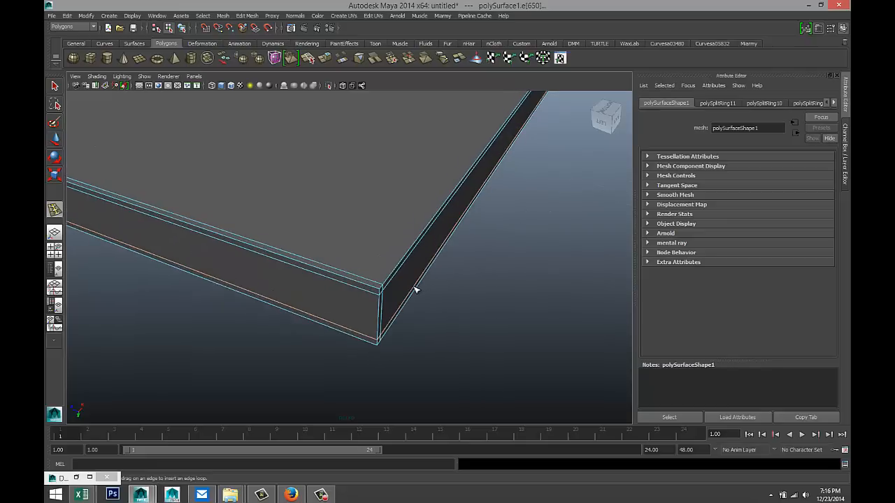
pyautogui.click(378, 292)
# - Select the whole slab object
pyautogui.moveTo(455, 319)
pyautogui.keyDown('alt'); pyautogui.mouseDown()
pyautogui.moveTo(446, 315)
pyautogui.moveTo(455, 319)
pyautogui.moveTo(424, 359)
pyautogui.moveTo(444, 328)
pyautogui.mouseUp(); pyautogui.keyUp('alt')
pyautogui.scroll(-4, 455, 320)
pyautogui.scroll(-2, 442, 307)
pyautogui.moveTo(438, 193); pyautogui.dragTo(466, 182, button='right')
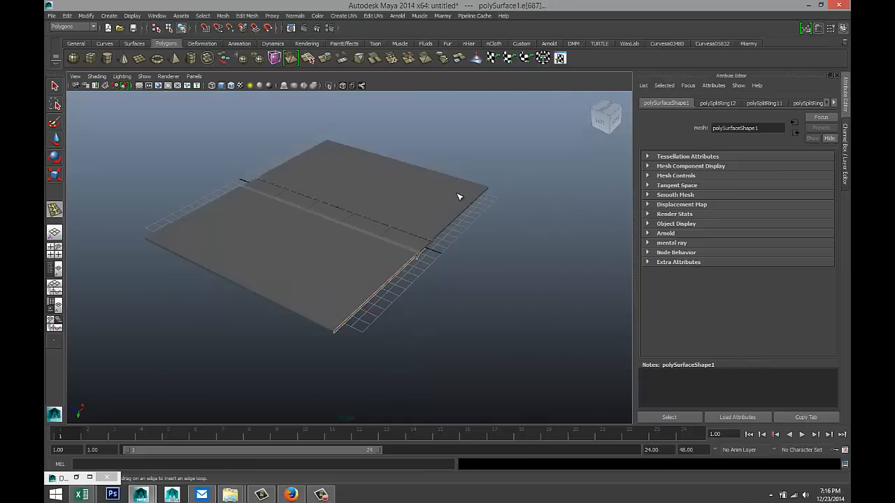
pyautogui.click(458, 196)
# - Insert one more support edge loop close to the slab's front edge
pyautogui.scroll(-3, 491, 246)
pyautogui.keyDown('alt'); pyautogui.moveTo(509, 254); pyautogui.dragTo(471, 265); pyautogui.keyUp('alt')
pyautogui.scroll(4, 475, 273)
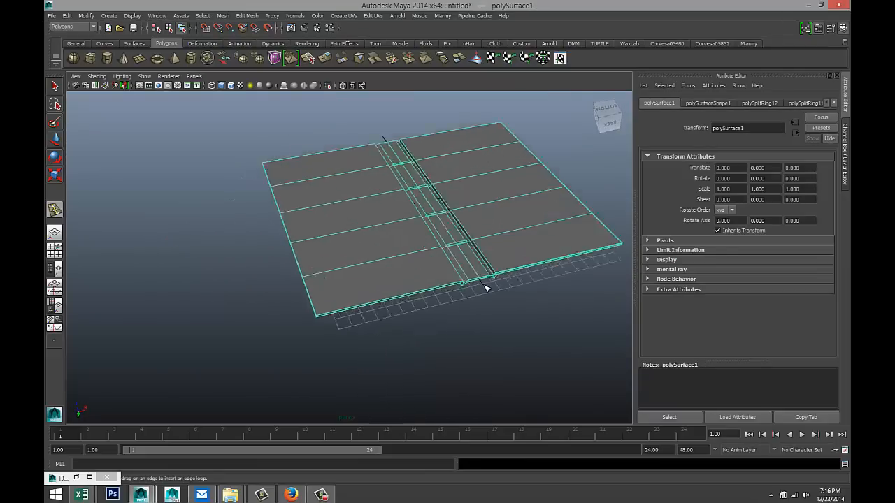
pyautogui.click(485, 293)
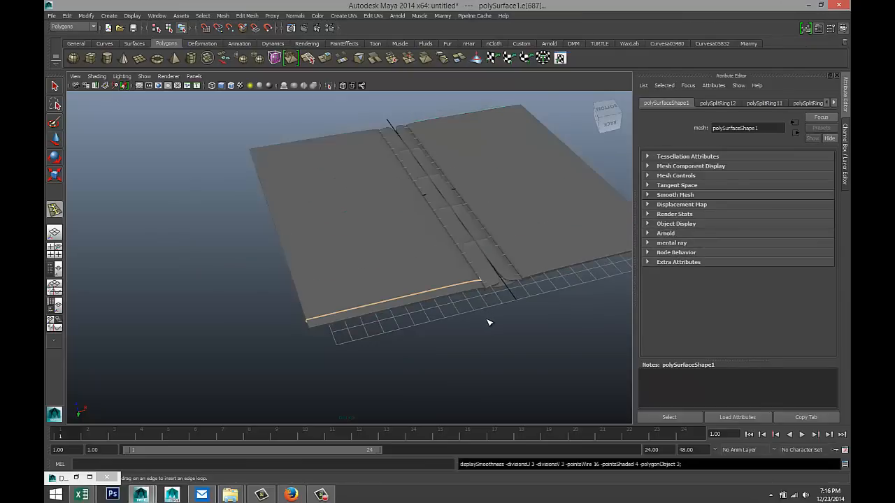
# - Turn off smooth preview with 1 and select the whole book mesh with F8, viewed from the front
pyautogui.scroll(3, 489, 323)
pyautogui.keyDown('alt'); pyautogui.moveTo(523, 319); pyautogui.dragTo(293, 313, button='middle'); pyautogui.keyUp('alt')
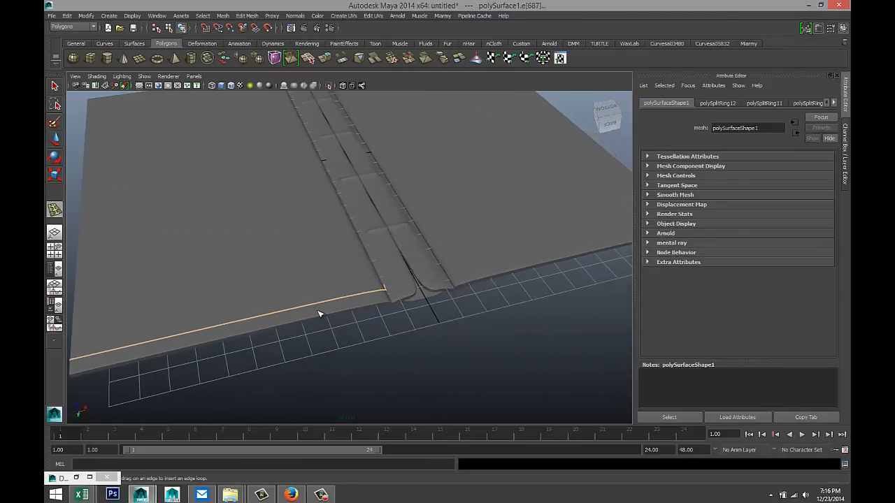
pyautogui.scroll(-4, 318, 314)
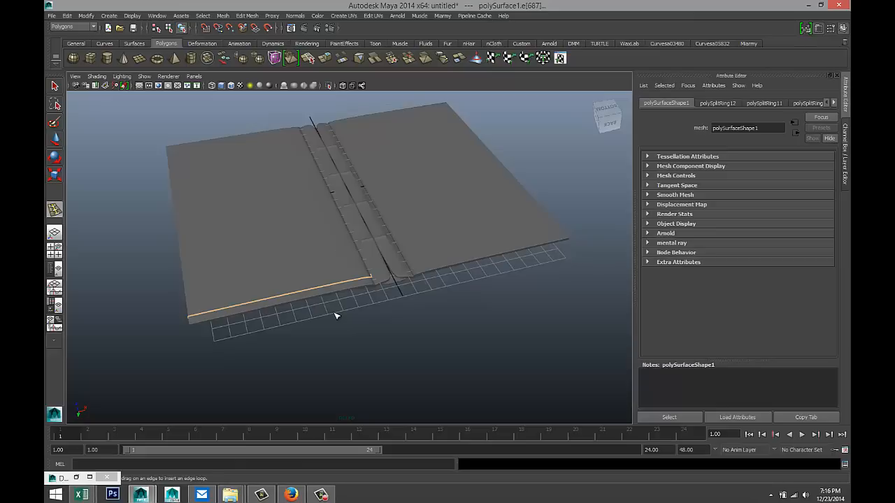
pyautogui.press('1')
pyautogui.press('F8')
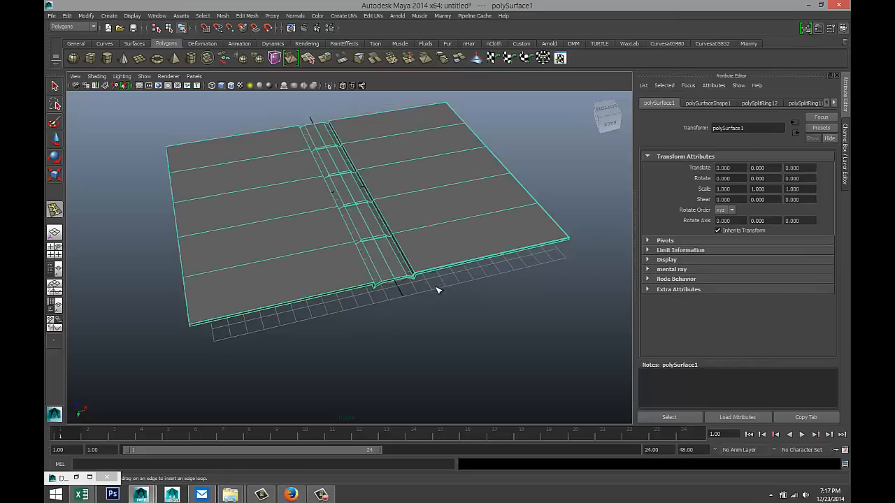
pyautogui.scroll(4, 447, 318)
pyautogui.keyDown('alt'); pyautogui.moveTo(467, 306); pyautogui.dragTo(418, 241); pyautogui.keyUp('alt')
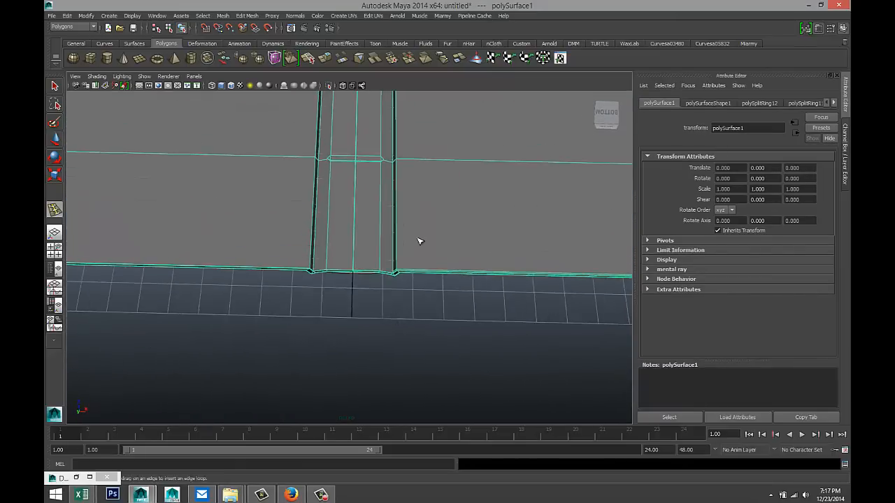
pyautogui.click(246, 16)
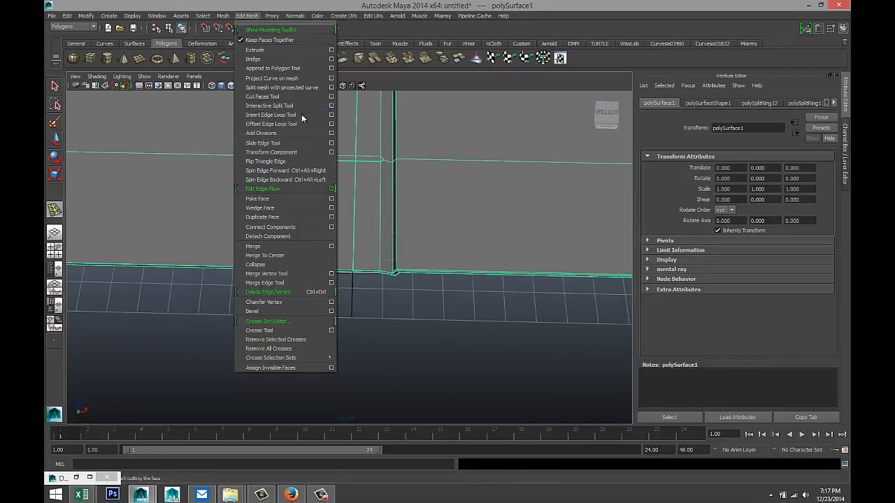
# - Insert edge loops in the spine strip, then undo the last one
pyautogui.click(300, 115)
pyautogui.scroll(4, 433, 328)
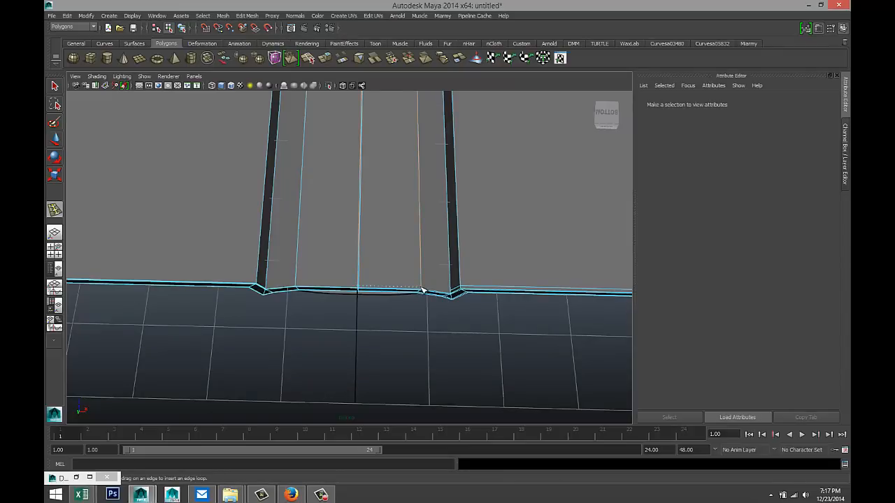
pyautogui.click(421, 290)
pyautogui.click(298, 287)
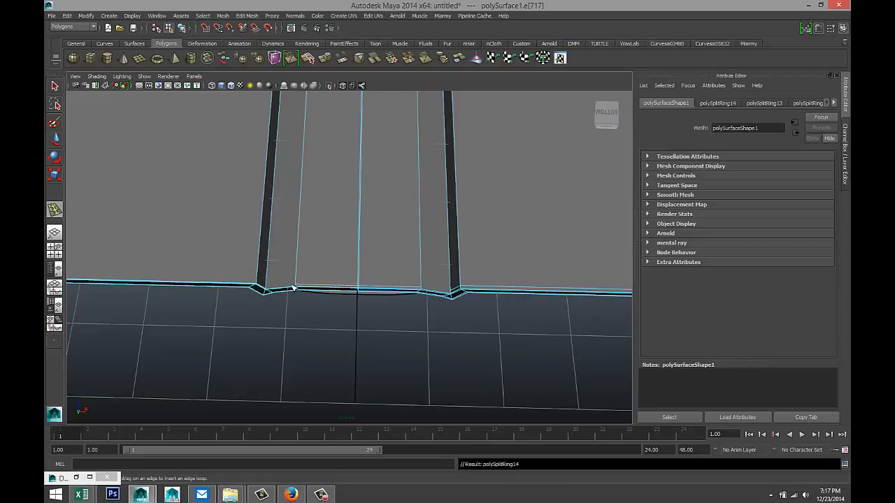
pyautogui.moveTo(266, 291); pyautogui.dragTo(265, 290)
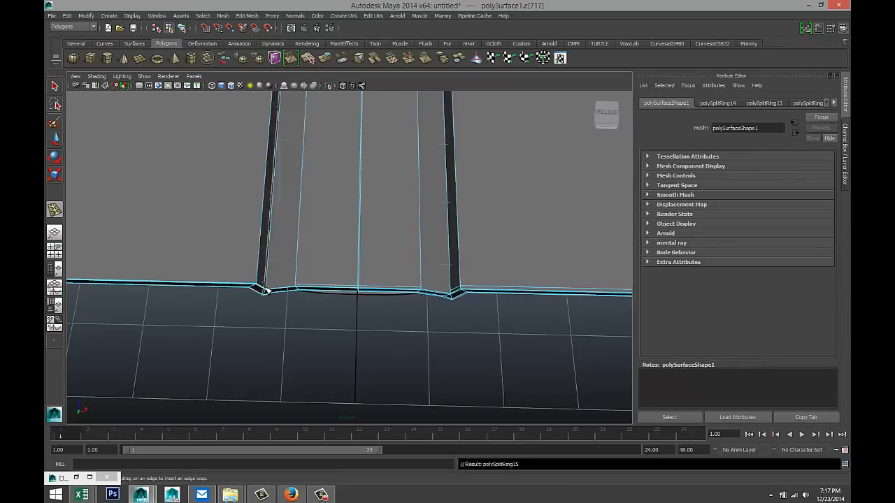
pyautogui.hotkey('ctrl', 'z')
# - Add two more edge loops beside the centre seam at the spine's far end, then return to object mode
pyautogui.scroll(-6, 409, 312)
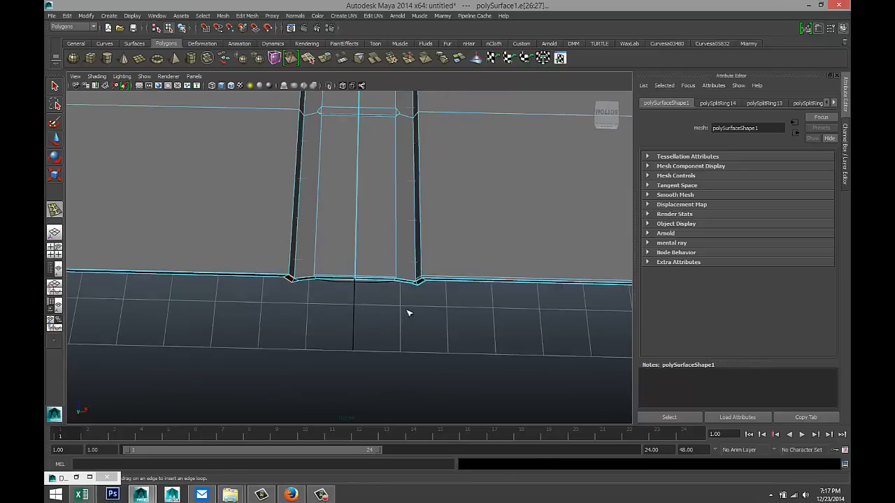
pyautogui.keyDown('alt'); pyautogui.moveTo(480, 170); pyautogui.dragTo(470, 355, button='middle'); pyautogui.keyUp('alt')
pyautogui.keyDown('alt'); pyautogui.moveTo(431, 164); pyautogui.dragTo(442, 448, button='middle'); pyautogui.keyUp('alt')
pyautogui.keyDown('alt'); pyautogui.moveTo(487, 232); pyautogui.dragTo(437, 373, button='middle'); pyautogui.keyUp('alt')
pyautogui.keyDown('alt'); pyautogui.moveTo(451, 314); pyautogui.dragTo(452, 302, button='middle'); pyautogui.keyUp('alt')
pyautogui.scroll(5, 373, 352)
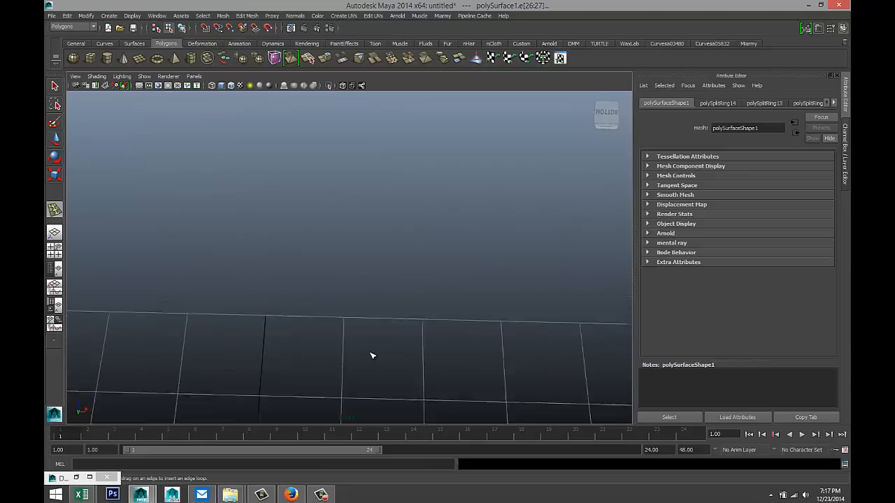
pyautogui.keyDown('alt'); pyautogui.moveTo(369, 356); pyautogui.dragTo(442, 224, button='middle'); pyautogui.keyUp('alt')
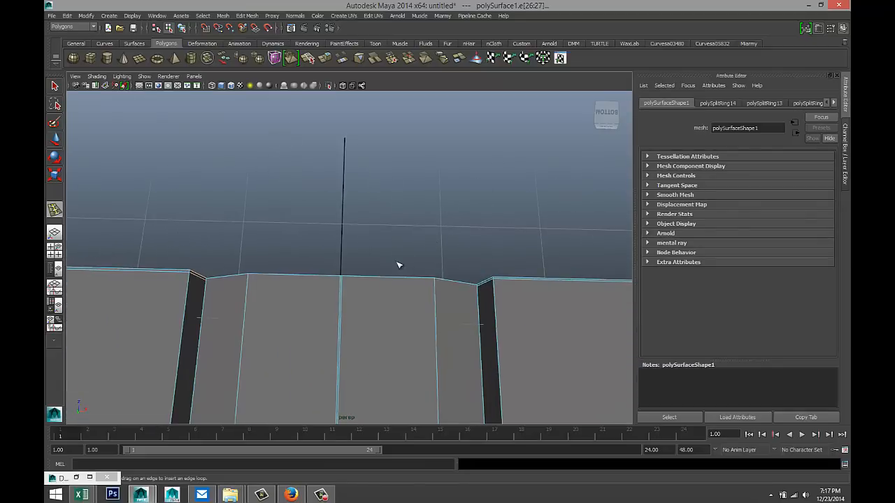
pyautogui.click(435, 283)
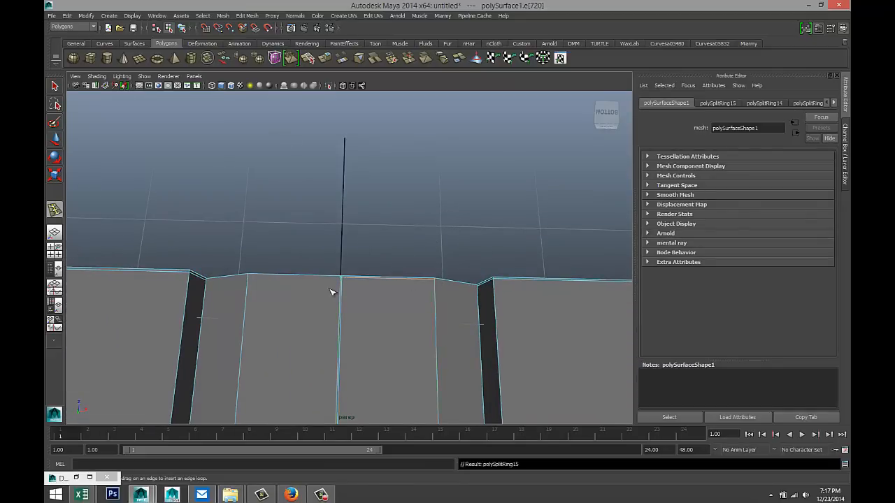
pyautogui.moveTo(251, 280); pyautogui.dragTo(251, 276)
pyautogui.scroll(-5, 293, 280)
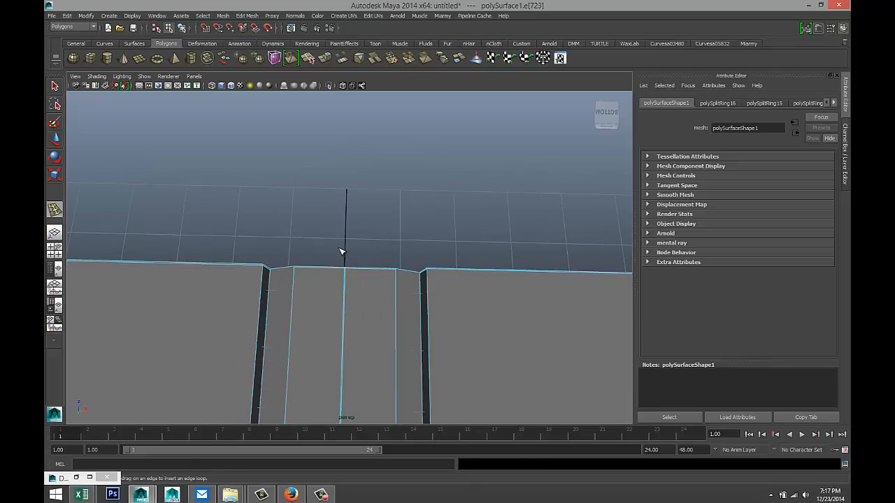
pyautogui.press('q')
pyautogui.scroll(-3, 361, 224)
pyautogui.moveTo(450, 275); pyautogui.dragTo(486, 270, button='right')
# - Turn on smooth preview with 3 and orbit around the deselected book to inspect the spine
pyautogui.scroll(-4, 474, 309)
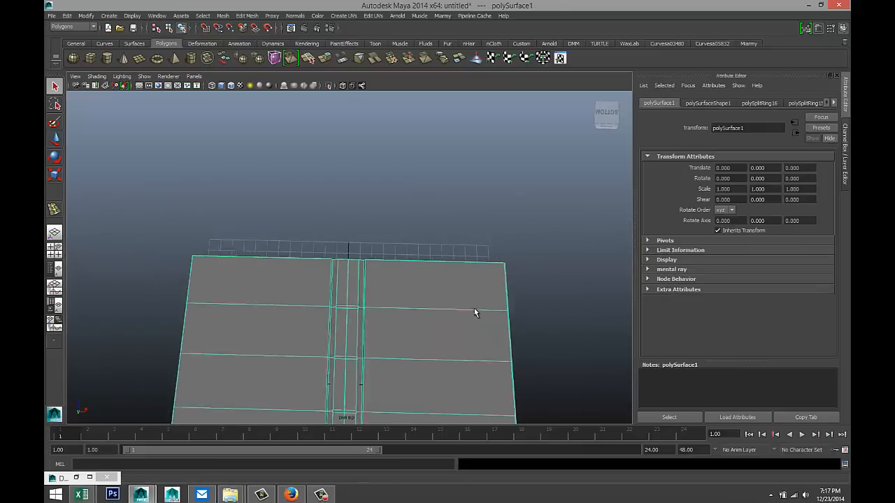
pyautogui.press('3')
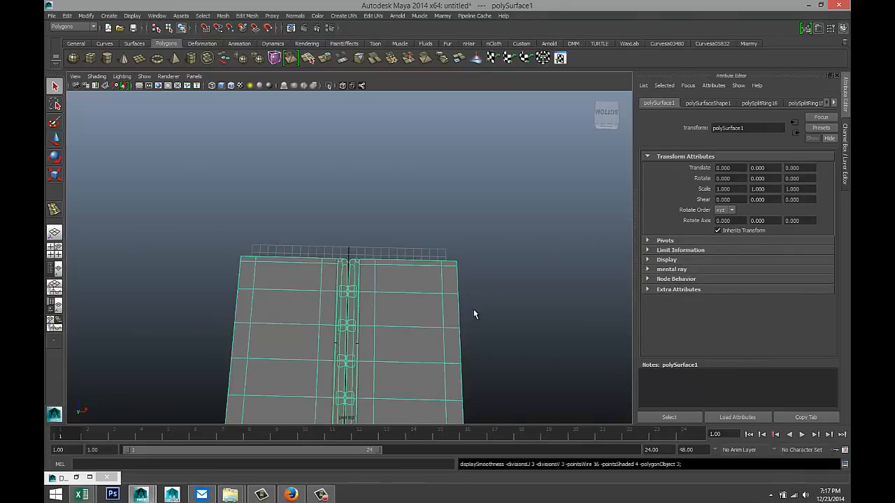
pyautogui.scroll(5, 473, 309)
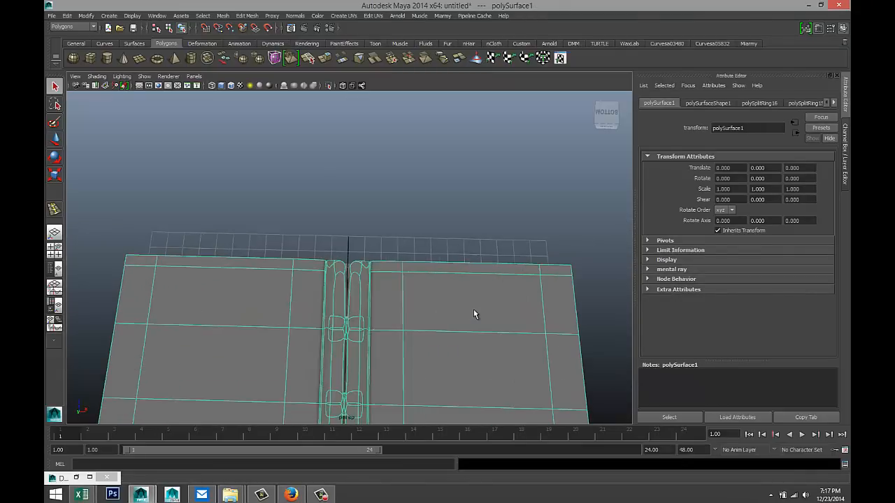
pyautogui.click(417, 230)
pyautogui.scroll(-6, 426, 309)
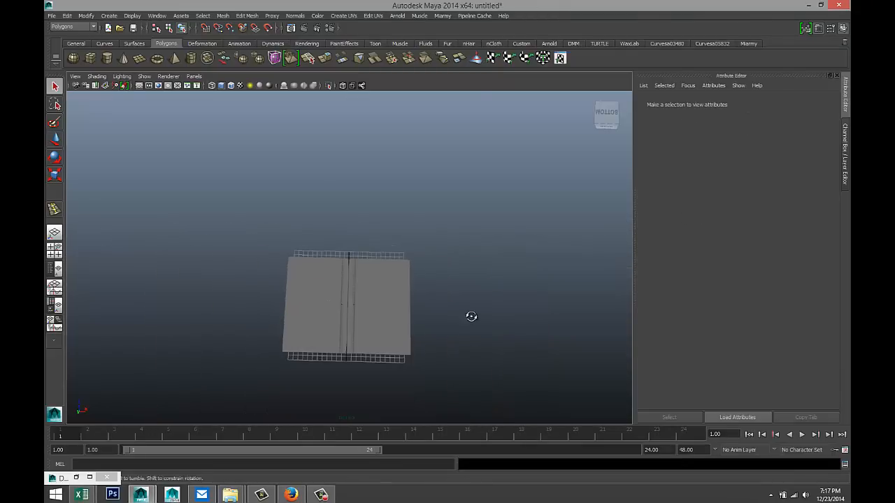
pyautogui.keyDown('alt'); pyautogui.moveTo(469, 314); pyautogui.dragTo(459, 177); pyautogui.keyUp('alt')
pyautogui.scroll(6, 420, 258)
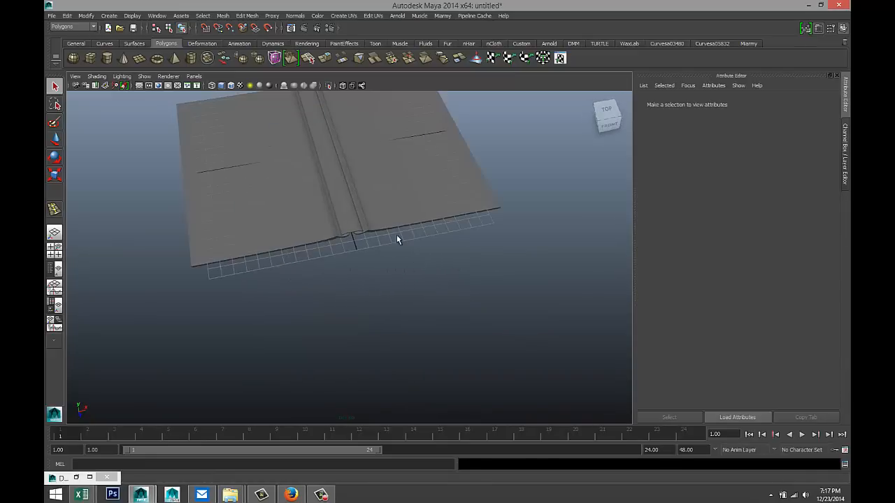
pyautogui.keyDown('alt'); pyautogui.moveTo(418, 298); pyautogui.dragTo(428, 338, button='middle'); pyautogui.keyUp('alt')
pyautogui.scroll(8, 431, 332)
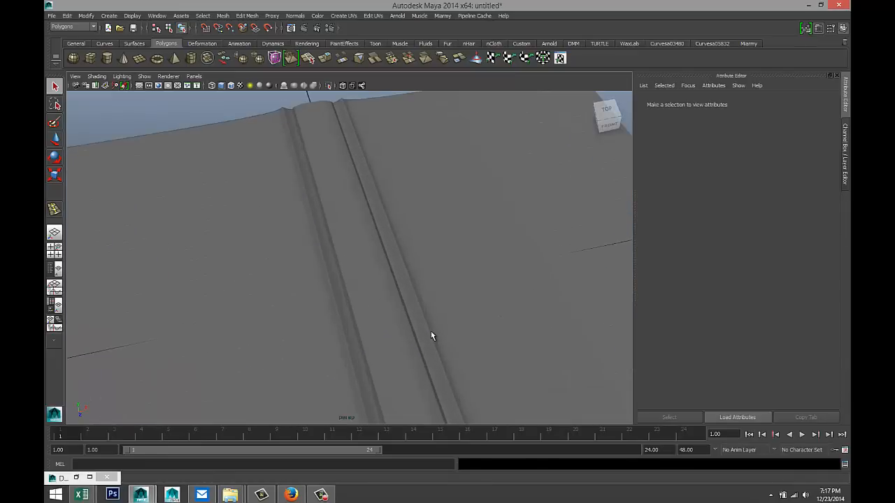
pyautogui.scroll(-6, 432, 336)
pyautogui.keyDown('alt'); pyautogui.moveTo(433, 335); pyautogui.dragTo(418, 258); pyautogui.keyUp('alt')
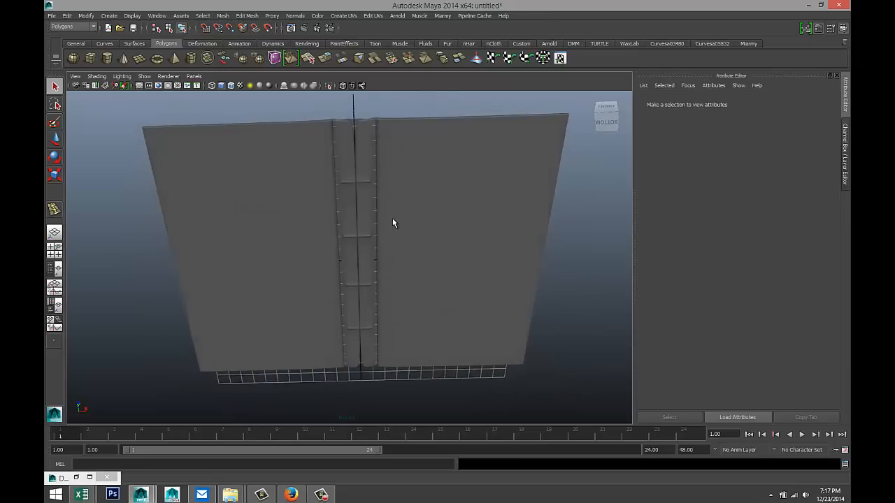
pyautogui.keyDown('alt'); pyautogui.moveTo(392, 222); pyautogui.dragTo(396, 282); pyautogui.keyUp('alt')
# - Undo back to the selected book, toggle smoothing off and on, and reselect the mesh
pyautogui.hotkey('ctrl', 'z')
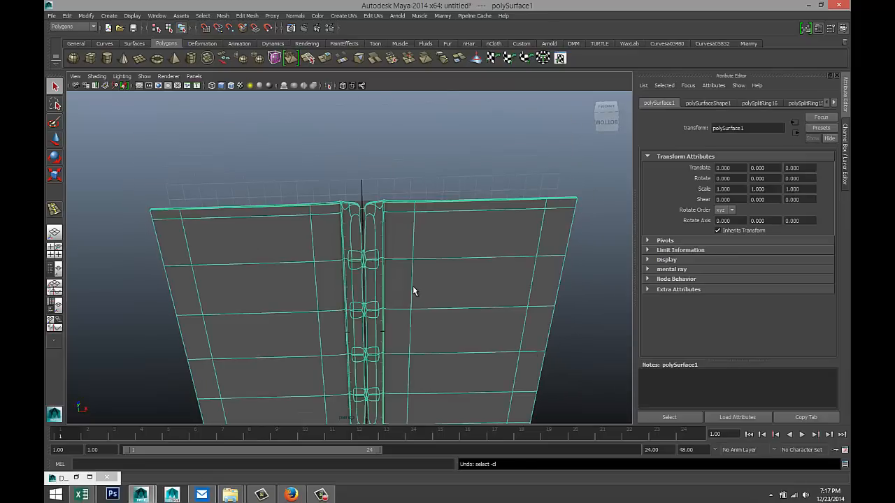
pyautogui.hotkey('ctrl', 'z')
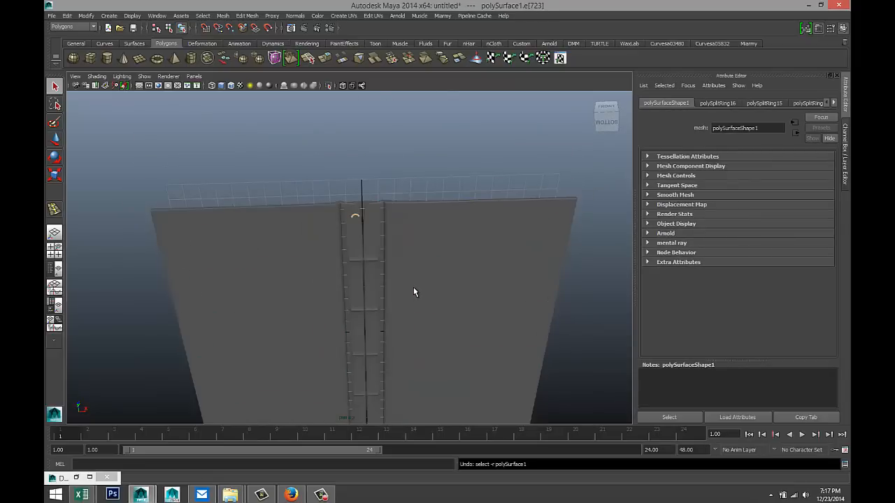
pyautogui.press('1')
pyautogui.press('3')
pyautogui.scroll(5, 413, 287)
pyautogui.keyDown('alt'); pyautogui.moveTo(413, 286); pyautogui.dragTo(390, 259); pyautogui.keyUp('alt')
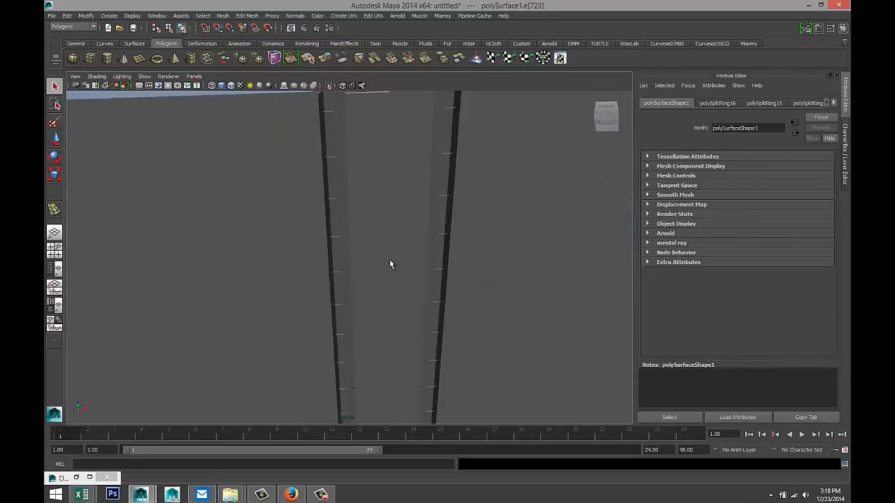
pyautogui.keyDown('alt'); pyautogui.moveTo(389, 209); pyautogui.dragTo(388, 286); pyautogui.keyUp('alt')
pyautogui.click(400, 318)
pyautogui.keyDown('alt'); pyautogui.moveTo(401, 320); pyautogui.dragTo(390, 245); pyautogui.keyUp('alt')
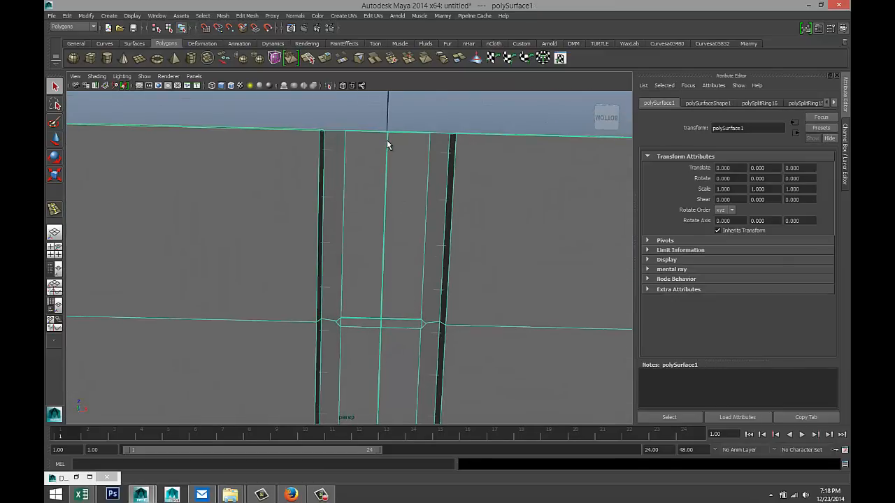
# - Put the book mesh in Vertex mode and switch to the four-view layout
pyautogui.moveTo(387, 140); pyautogui.dragTo(355, 142, button='right')
pyautogui.scroll(-5, 388, 171)
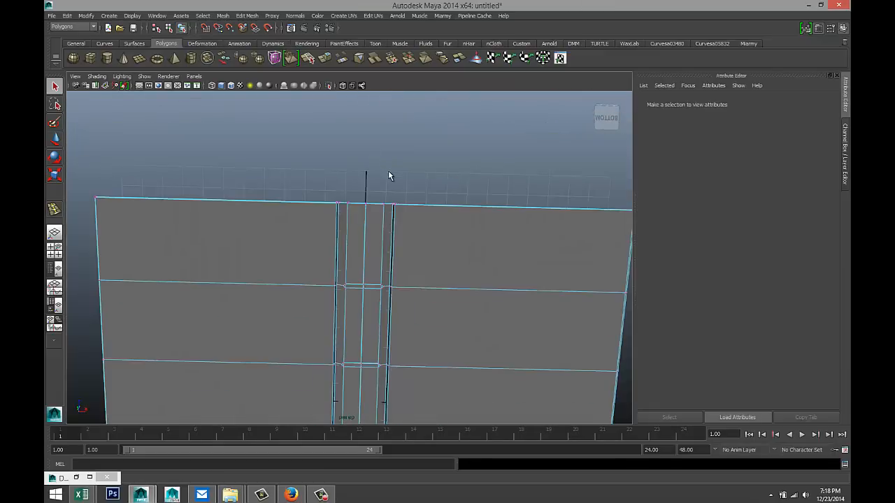
pyautogui.keyDown('alt'); pyautogui.moveTo(427, 326); pyautogui.dragTo(430, 306); pyautogui.keyUp('alt')
pyautogui.keyDown('alt'); pyautogui.moveTo(427, 302); pyautogui.dragTo(370, 255, button='middle'); pyautogui.keyUp('alt')
pyautogui.click(56, 252)
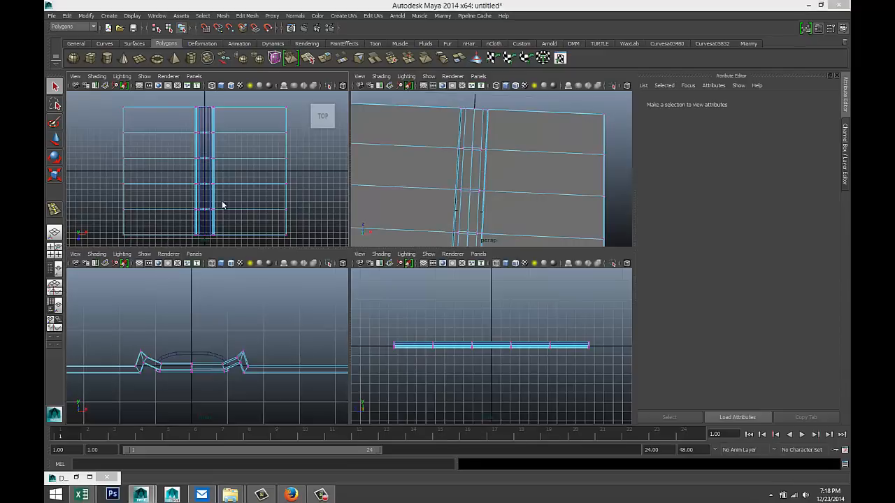
# - In the full-size top view, select the spine's centre column of vertices and merge them
pyautogui.press('space')
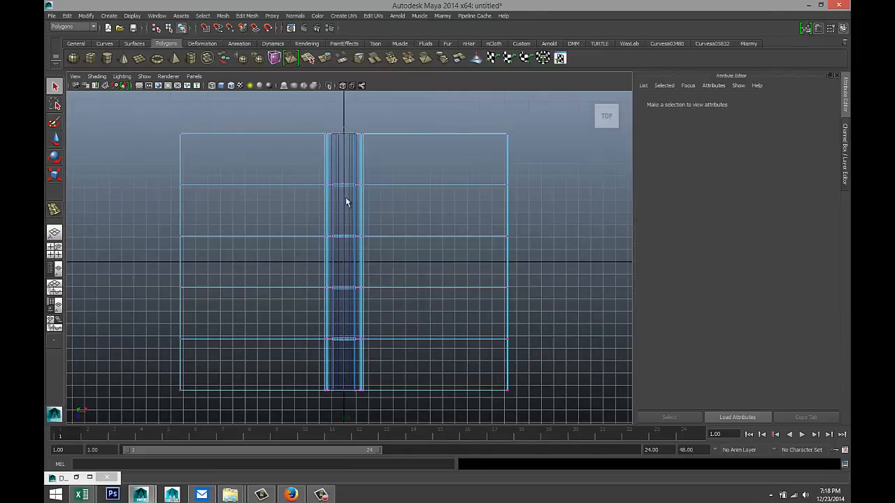
pyautogui.moveTo(342, 154); pyautogui.dragTo(348, 409)
pyautogui.click(246, 17)
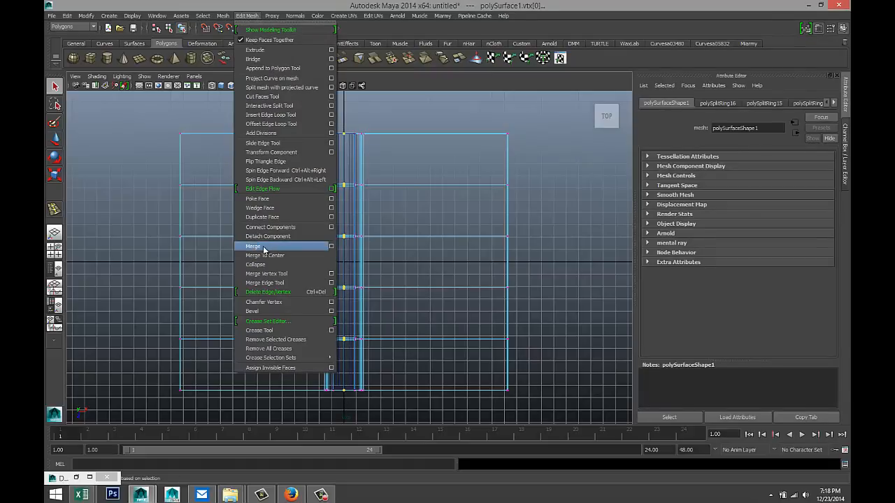
pyautogui.click(253, 247)
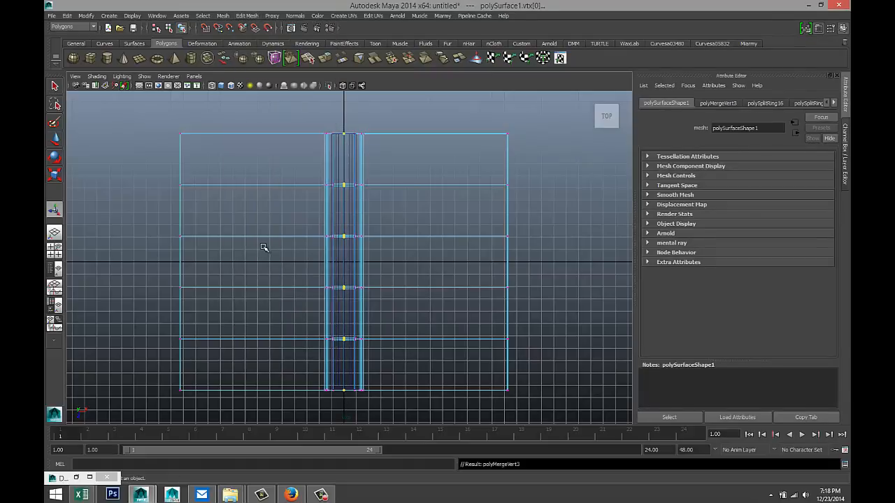
# - In the perspective view, preview the smoothed mesh, then return the page mesh to Object Mode
pyautogui.click(54, 250)
pyautogui.press('space')
pyautogui.scroll(-3, 427, 250)
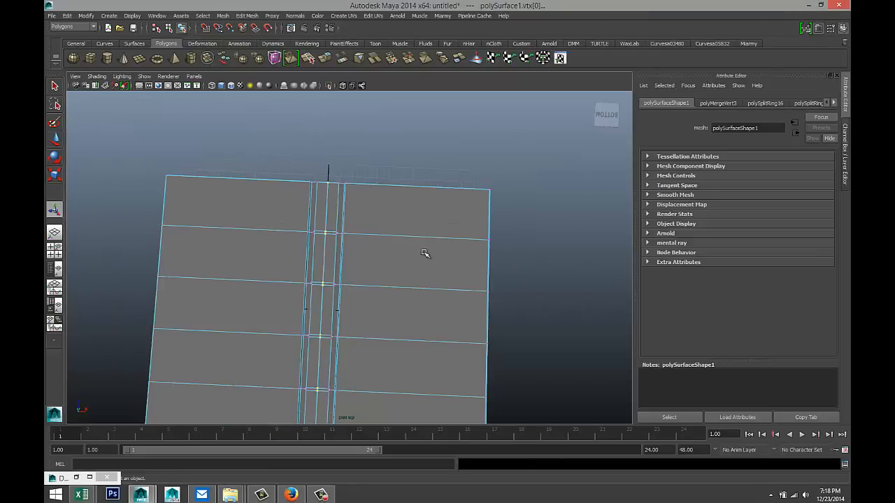
pyautogui.press('3')
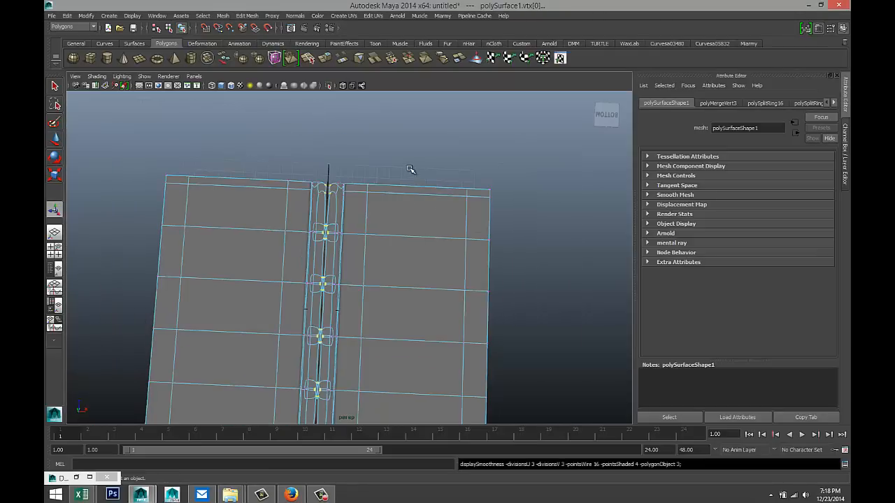
pyautogui.press('1')
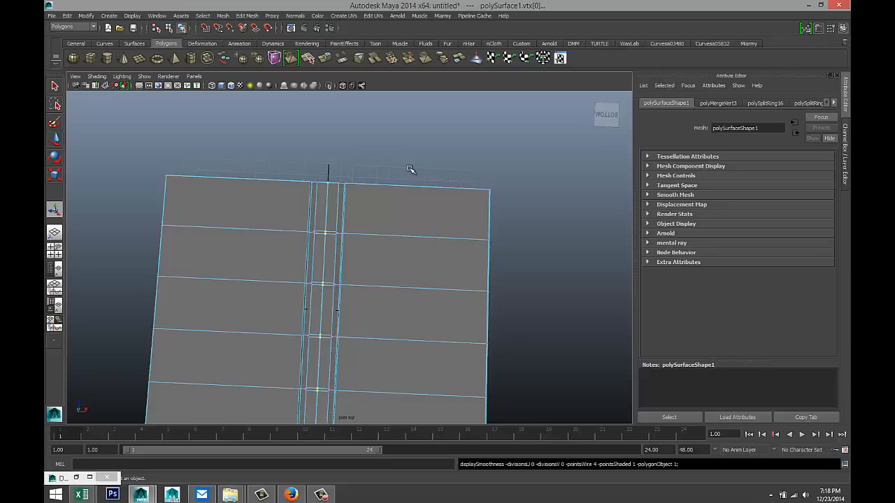
pyautogui.click(387, 219)
pyautogui.moveTo(387, 219); pyautogui.dragTo(410, 210, button='right')
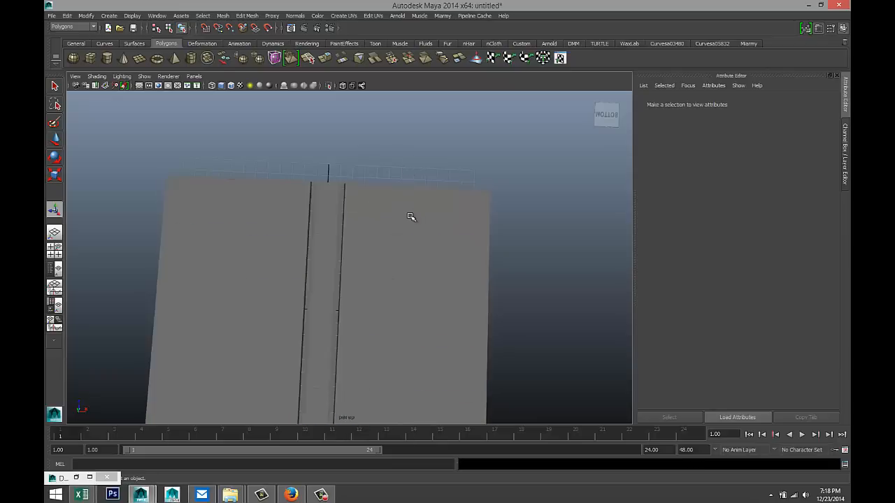
# - Select the page block, try Mesh > Combine, and toggle smooth preview on and off
pyautogui.click(305, 219)
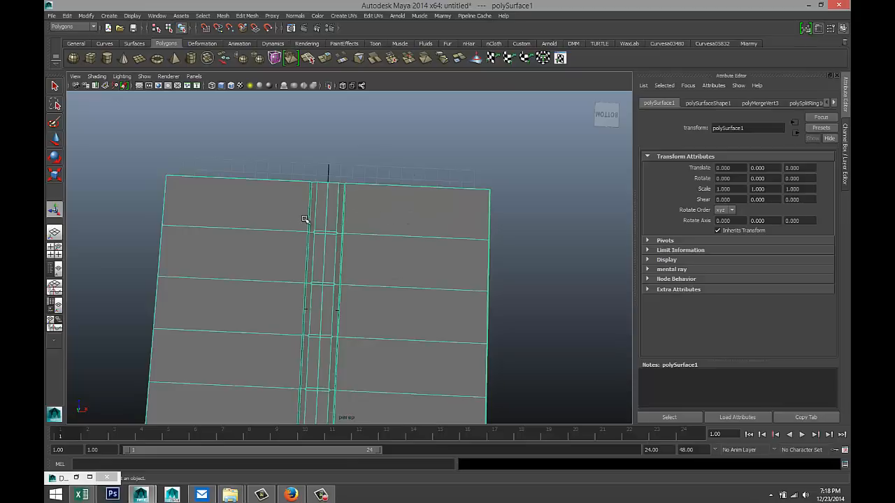
pyautogui.click(221, 17)
pyautogui.click(235, 31)
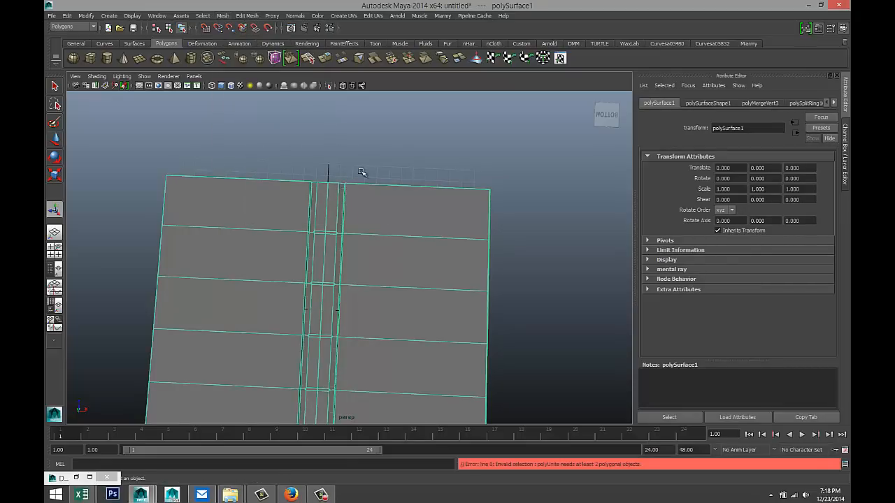
pyautogui.press('3')
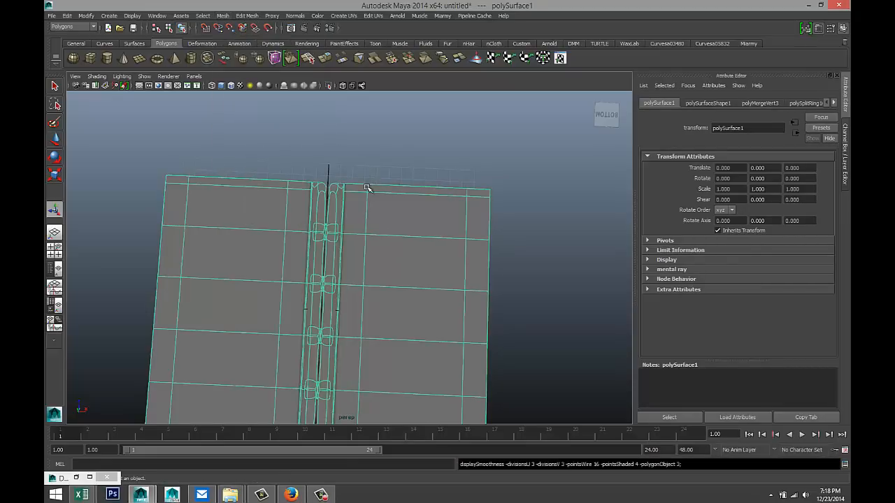
pyautogui.press('1')
# - Orbit around and beneath the deselected book to inspect its underside and spine channel
pyautogui.scroll(6, 363, 199)
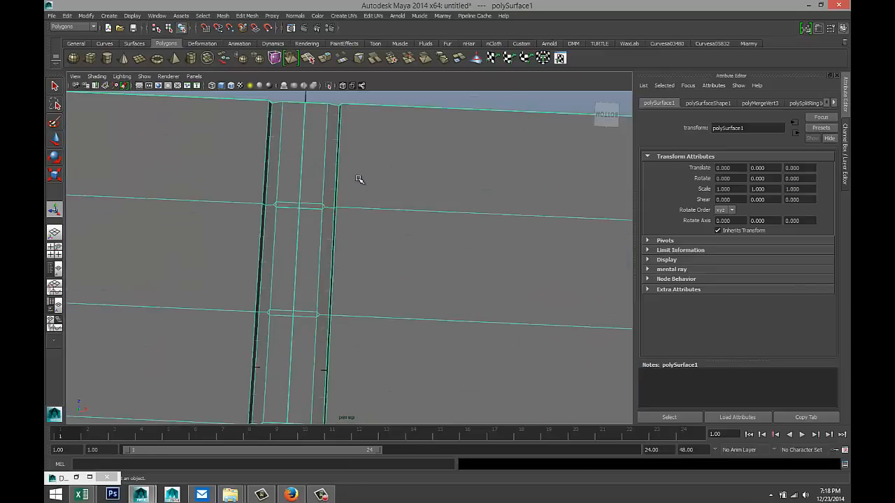
pyautogui.keyDown('alt'); pyautogui.moveTo(357, 204); pyautogui.dragTo(354, 320); pyautogui.keyUp('alt')
pyautogui.click(349, 224)
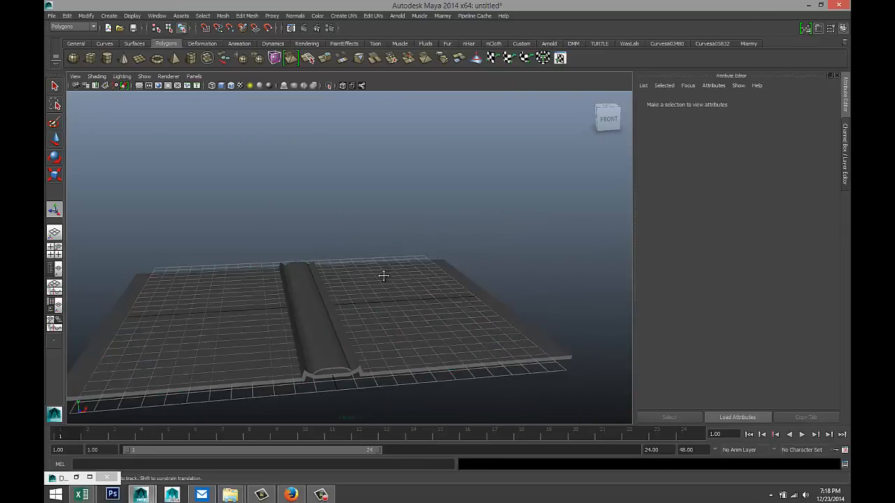
pyautogui.keyDown('alt'); pyautogui.moveTo(384, 274); pyautogui.dragTo(359, 219, button='middle'); pyautogui.keyUp('alt')
pyautogui.keyDown('alt'); pyautogui.moveTo(358, 218); pyautogui.dragTo(359, 153); pyautogui.keyUp('alt')
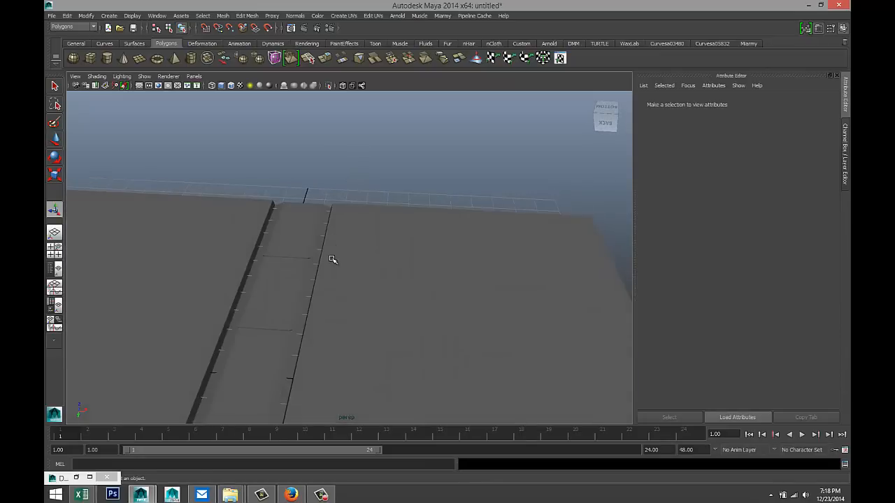
pyautogui.keyDown('alt'); pyautogui.moveTo(331, 259); pyautogui.dragTo(409, 194); pyautogui.keyUp('alt')
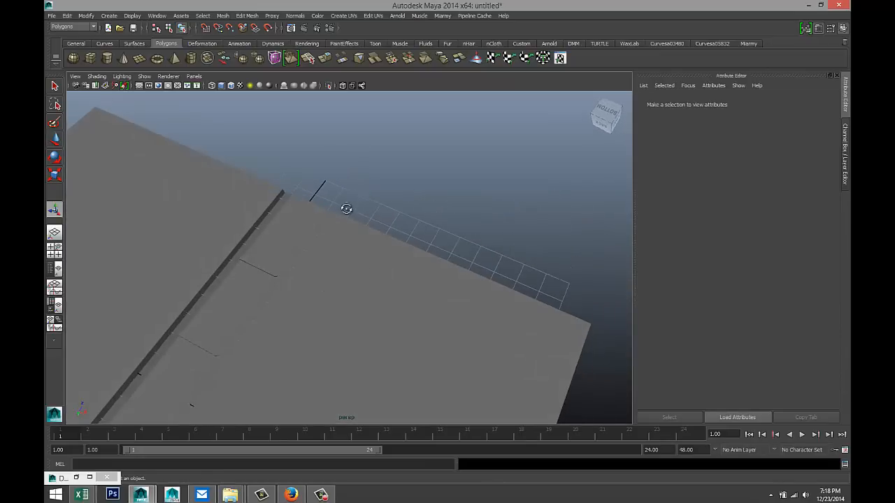
pyautogui.keyDown('alt'); pyautogui.moveTo(344, 206); pyautogui.dragTo(393, 307); pyautogui.keyUp('alt')
pyautogui.keyDown('alt'); pyautogui.moveTo(388, 314); pyautogui.dragTo(329, 310, button='middle'); pyautogui.keyUp('alt')
pyautogui.scroll(5, 413, 284)
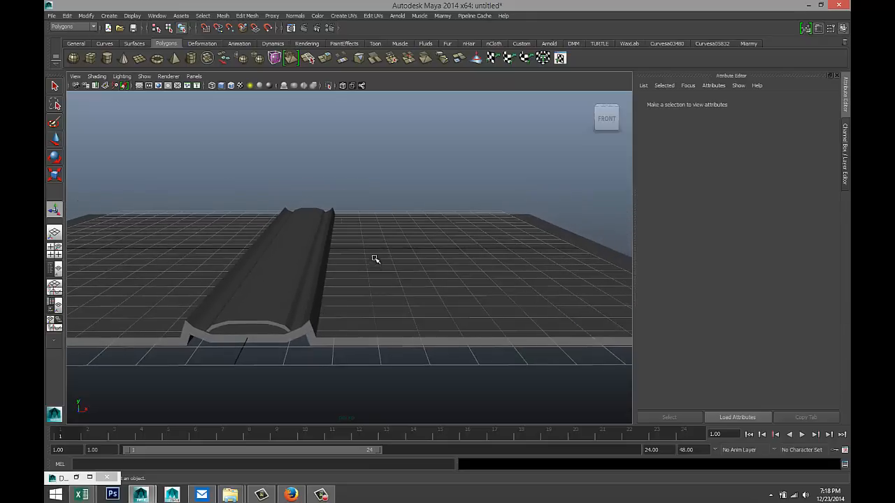
pyautogui.scroll(-2, 374, 260)
# - Draw a thin polygon cube (pCube5) lying on the right page
pyautogui.click(91, 59)
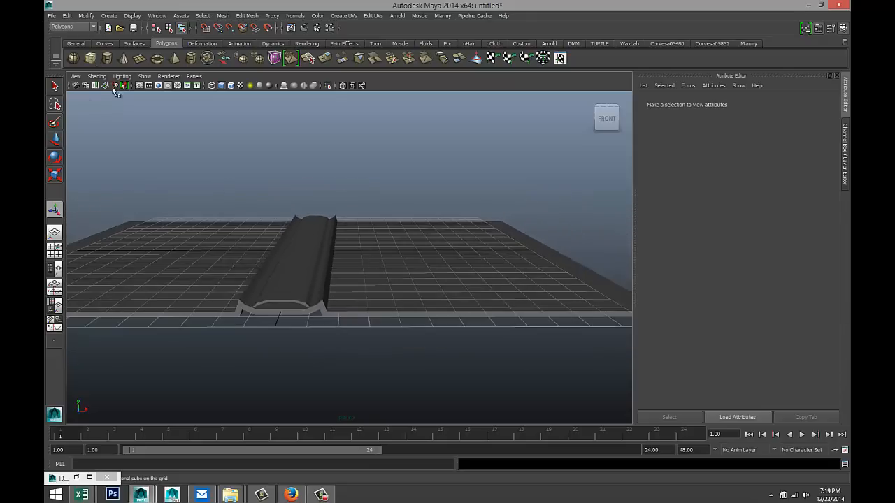
pyautogui.keyDown('alt'); pyautogui.moveTo(280, 240); pyautogui.dragTo(305, 299); pyautogui.keyUp('alt')
pyautogui.moveTo(301, 294)
pyautogui.keyDown('alt'); pyautogui.mouseDown(button='middle')
pyautogui.moveTo(217, 251)
pyautogui.moveTo(138, 239)
pyautogui.mouseUp(button='middle'); pyautogui.keyUp('alt')
pyautogui.moveTo(288, 270)
pyautogui.mouseDown()
pyautogui.moveTo(552, 266)
pyautogui.moveTo(648, 232)
pyautogui.mouseUp()
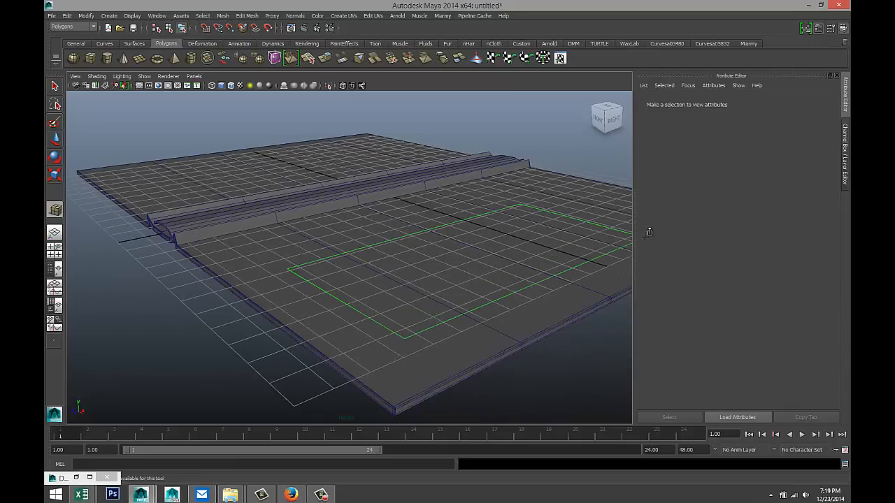
pyautogui.moveTo(541, 249); pyautogui.dragTo(538, 241)
pyautogui.keyDown('alt'); pyautogui.moveTo(417, 300); pyautogui.dragTo(342, 310); pyautogui.keyUp('alt')
# - In the top view, switch the sheet to edges and pull its bottom edge to the page's lower edge
pyautogui.click(55, 251)
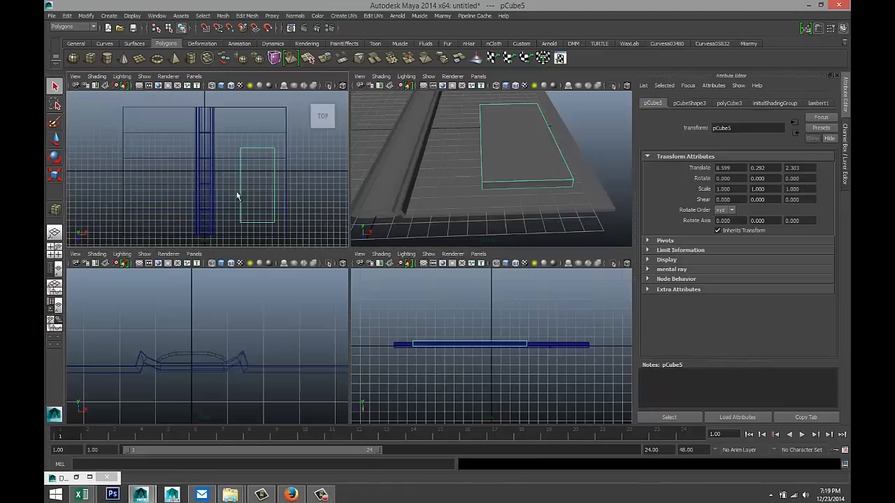
pyautogui.press('space')
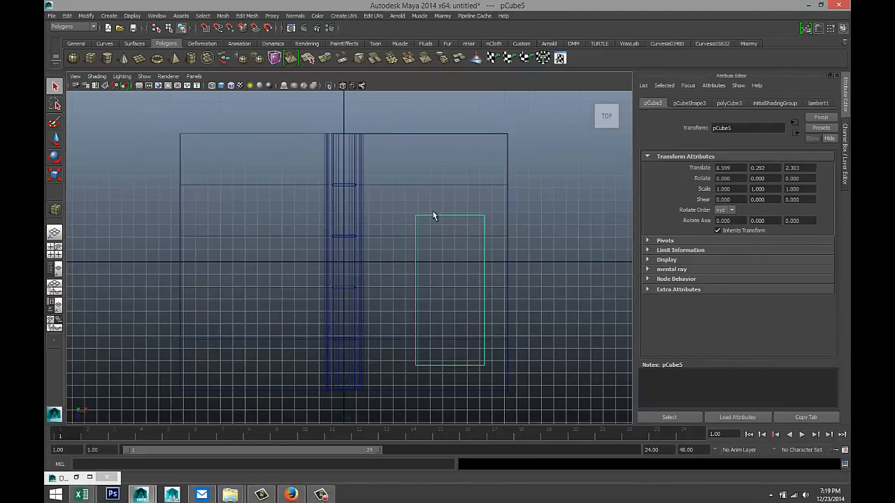
pyautogui.moveTo(434, 220); pyautogui.dragTo(434, 197, button='right')
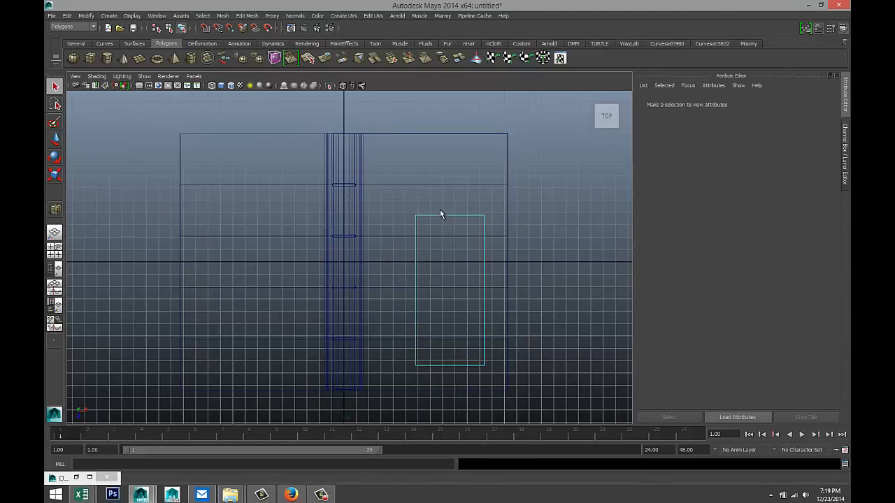
pyautogui.moveTo(440, 209); pyautogui.dragTo(442, 170)
pyautogui.press('w')
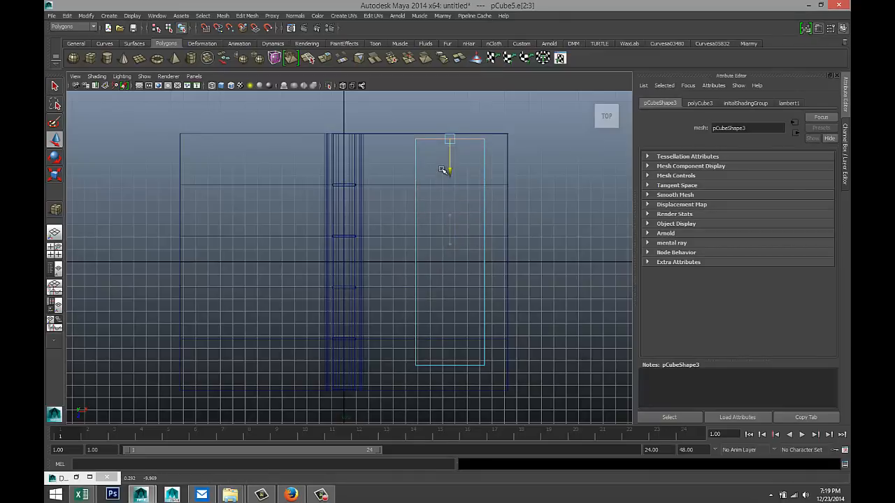
pyautogui.click(450, 364)
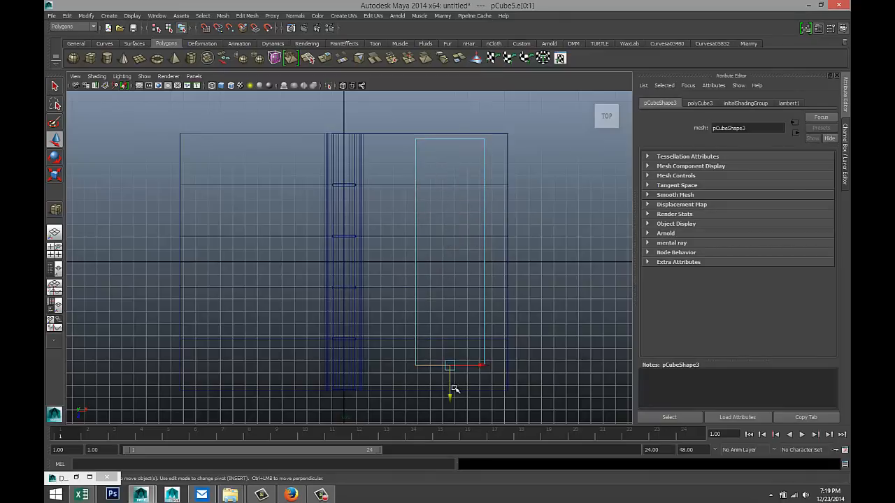
pyautogui.moveTo(450, 396); pyautogui.dragTo(453, 417)
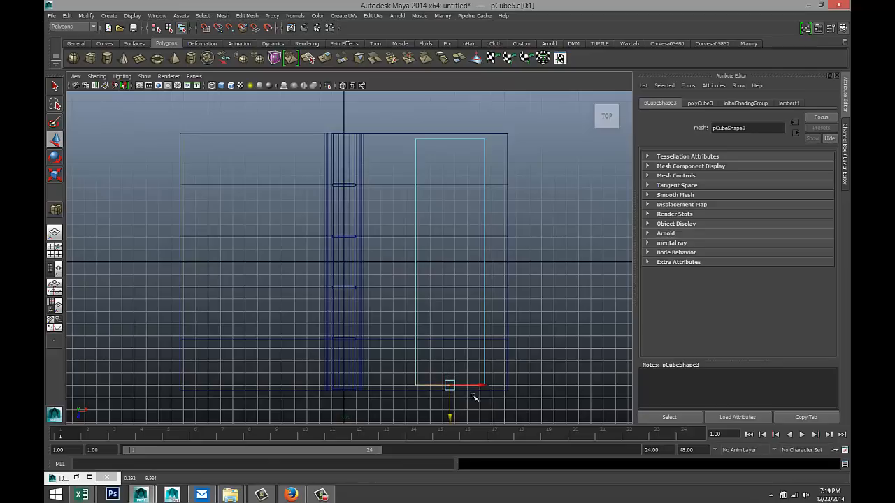
# - Push the sheet's right edge out to the page edge and move its left edge to the spine
pyautogui.click(493, 346)
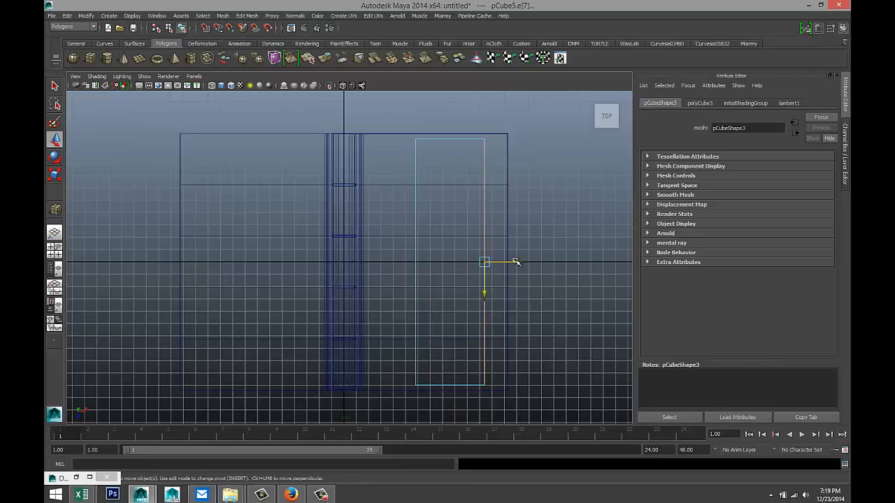
pyautogui.moveTo(516, 262); pyautogui.dragTo(530, 263)
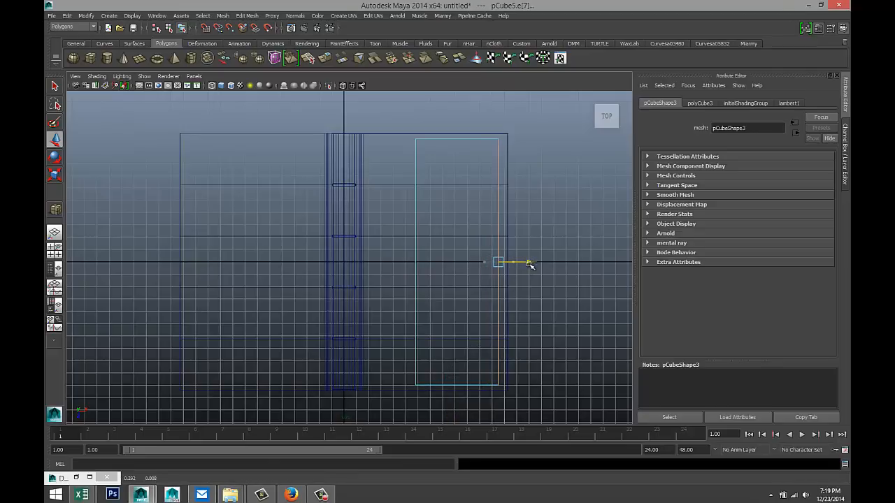
pyautogui.click(416, 294)
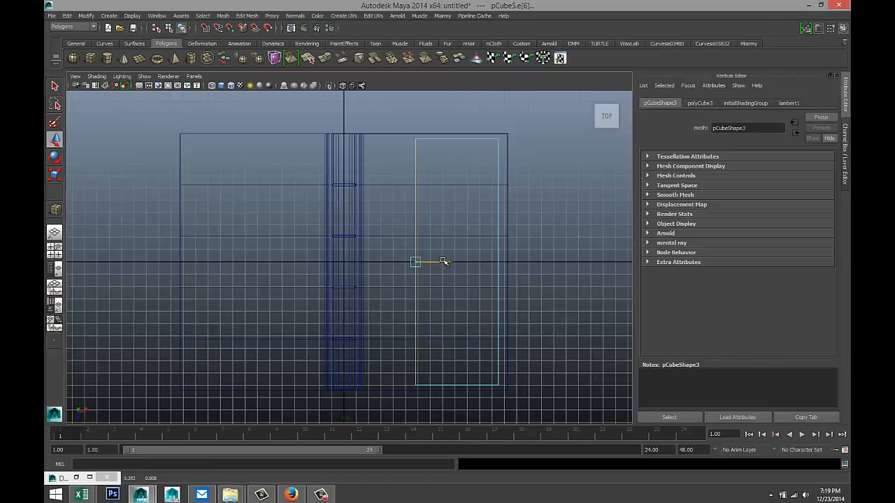
pyautogui.moveTo(444, 261); pyautogui.dragTo(373, 266)
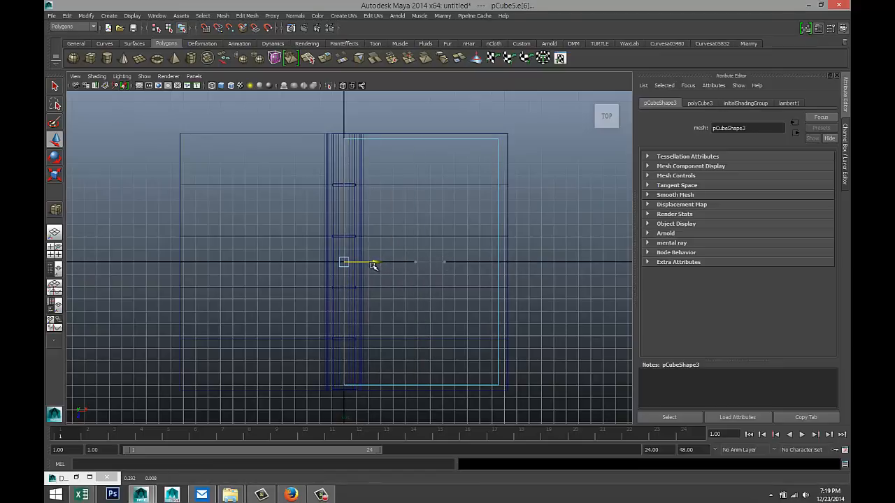
pyautogui.click(54, 250)
pyautogui.press('space')
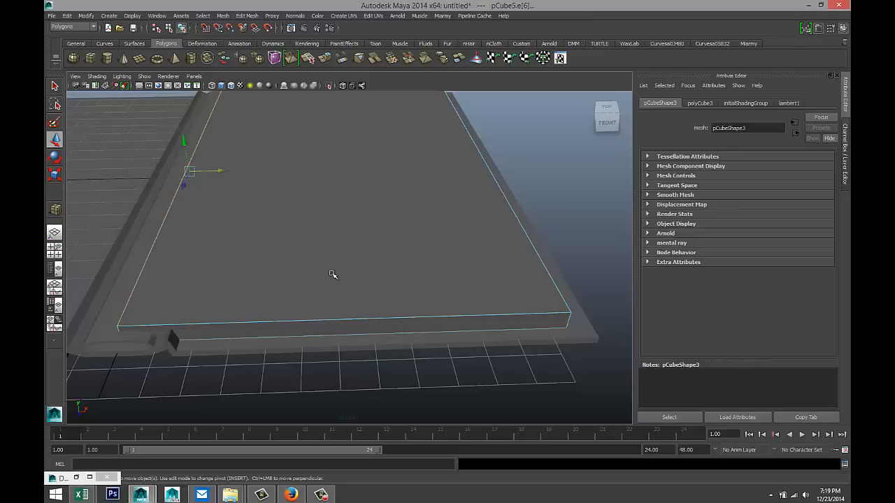
# - Raise the sheet slightly above the book, checking it from low angles and the front view
pyautogui.keyDown('alt'); pyautogui.moveTo(332, 275); pyautogui.dragTo(332, 253); pyautogui.keyUp('alt')
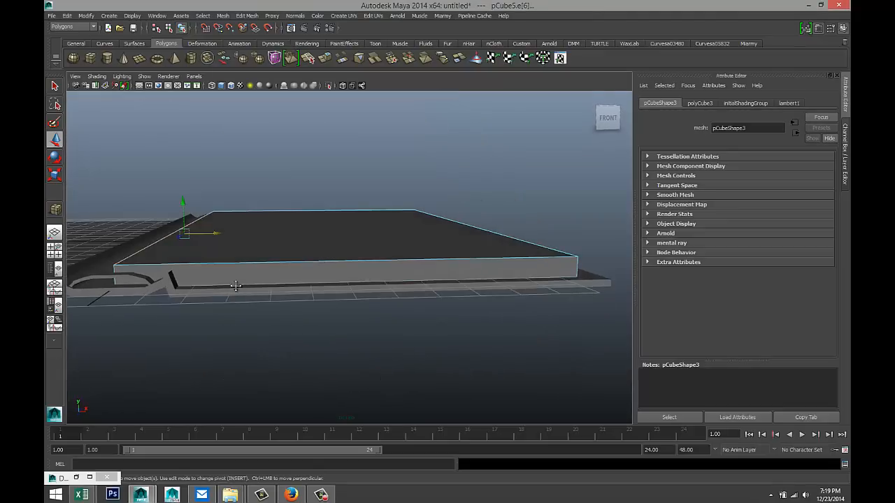
pyautogui.keyDown('alt'); pyautogui.moveTo(236, 284); pyautogui.dragTo(315, 318); pyautogui.keyUp('alt')
pyautogui.keyDown('alt'); pyautogui.moveTo(259, 314); pyautogui.dragTo(263, 308); pyautogui.keyUp('alt')
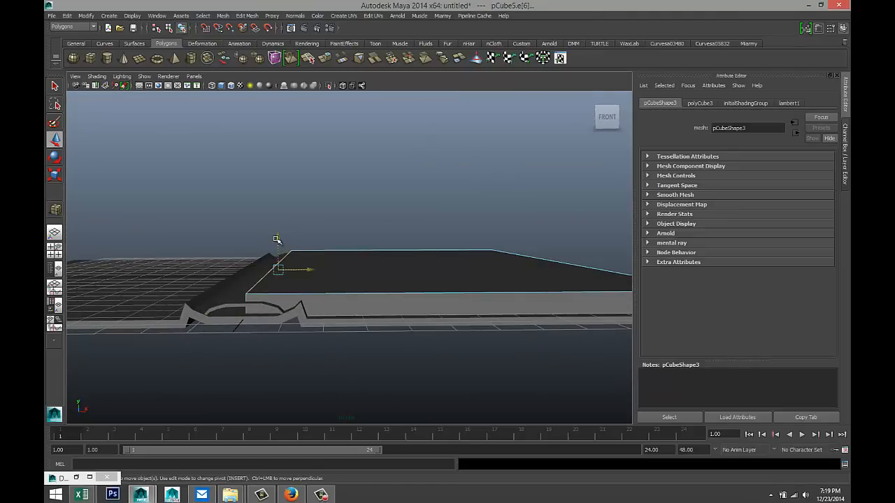
pyautogui.moveTo(277, 240); pyautogui.dragTo(277, 231)
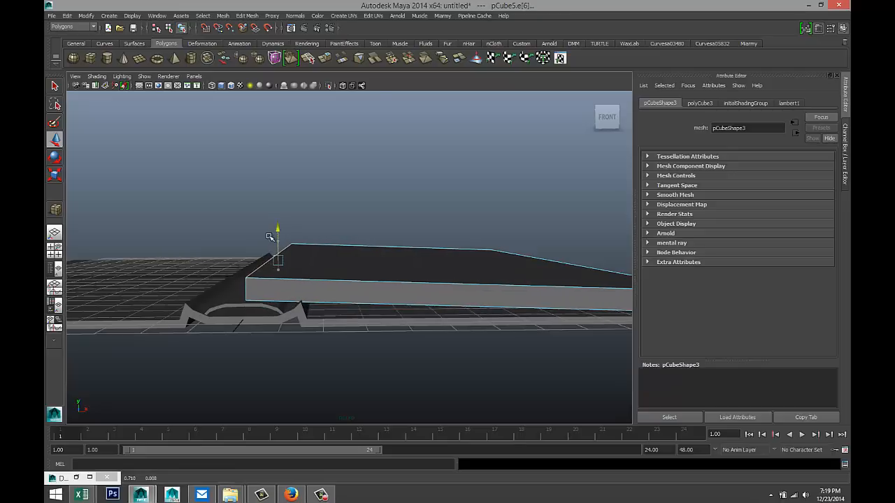
pyautogui.press('space')
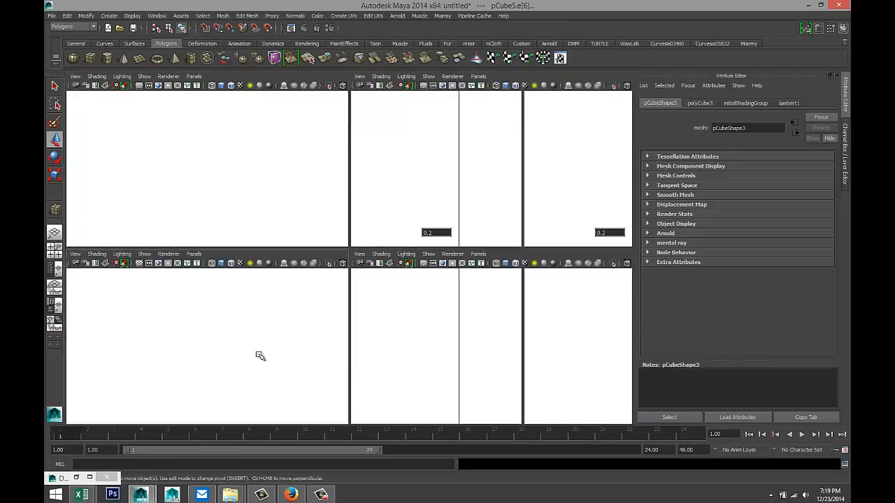
pyautogui.press('space')
pyautogui.moveTo(319, 216); pyautogui.dragTo(319, 217)
# - In the front view, adjust the sheet's right-end vertices so it slopes from the spine, then return to Object Mode
pyautogui.scroll(-5, 319, 217)
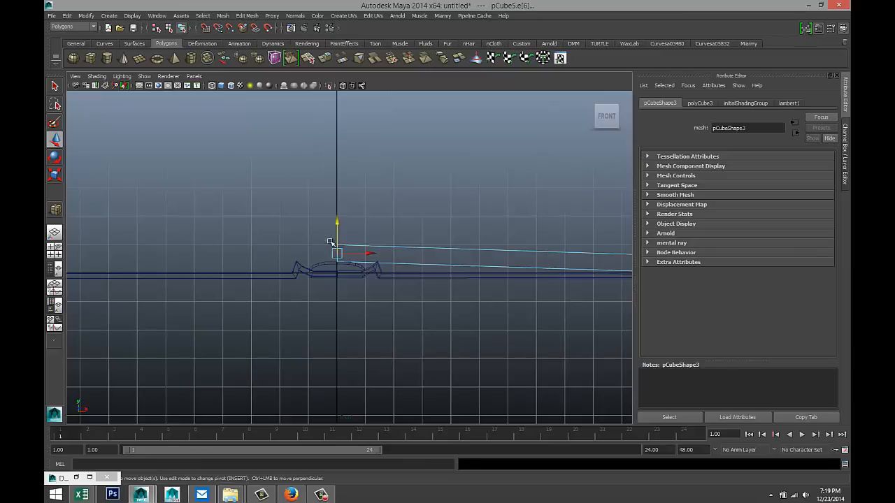
pyautogui.keyDown('alt'); pyautogui.moveTo(388, 287); pyautogui.dragTo(252, 272, button='middle'); pyautogui.keyUp('alt')
pyautogui.scroll(5, 426, 291)
pyautogui.keyDown('alt'); pyautogui.moveTo(520, 289); pyautogui.dragTo(473, 296, button='middle'); pyautogui.keyUp('alt')
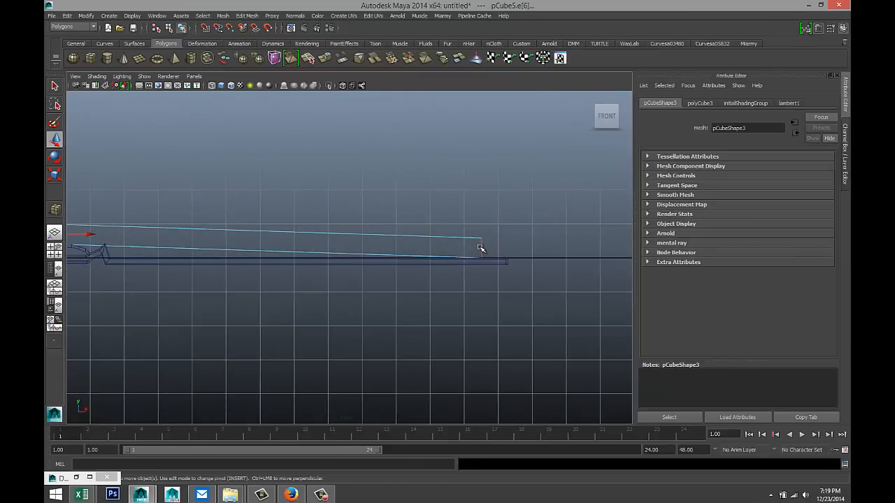
pyautogui.moveTo(480, 248); pyautogui.dragTo(451, 246, button='right')
pyautogui.moveTo(469, 228); pyautogui.dragTo(501, 282)
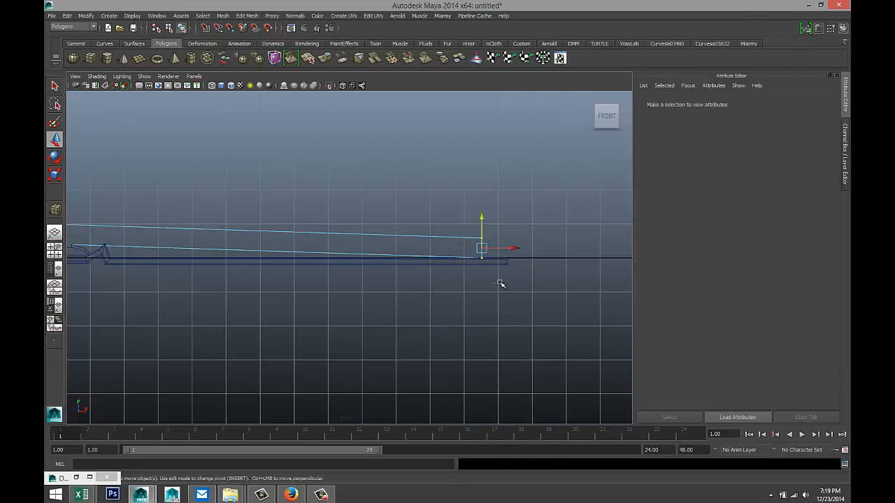
pyautogui.moveTo(482, 219); pyautogui.dragTo(482, 217)
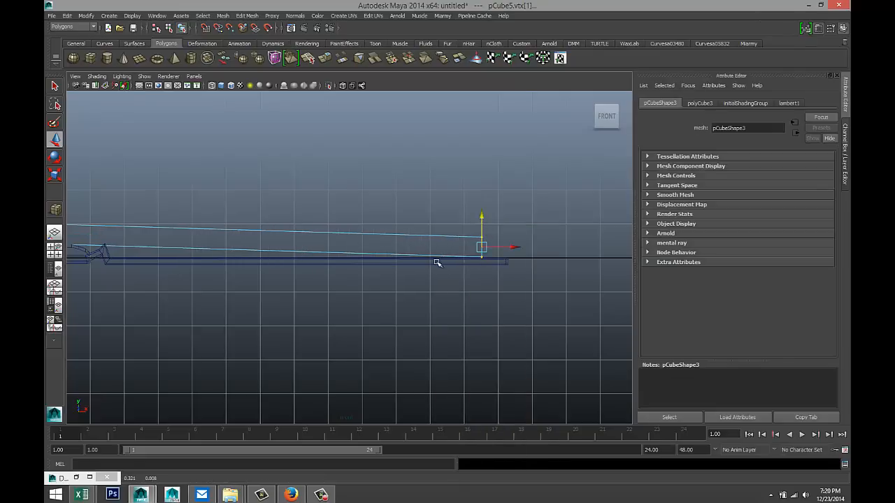
pyautogui.scroll(-3, 406, 272)
pyautogui.keyDown('alt'); pyautogui.moveTo(310, 292); pyautogui.dragTo(380, 300, button='middle'); pyautogui.keyUp('alt')
pyautogui.scroll(2, 362, 300)
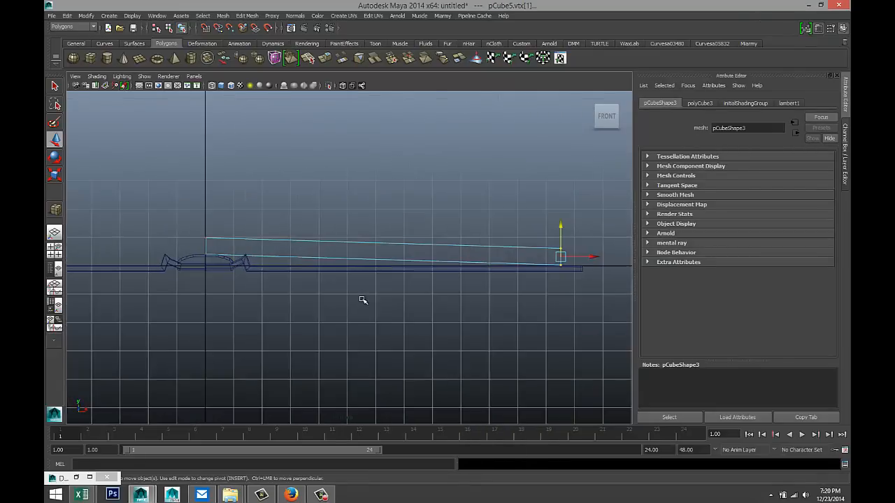
pyautogui.scroll(1, 362, 300)
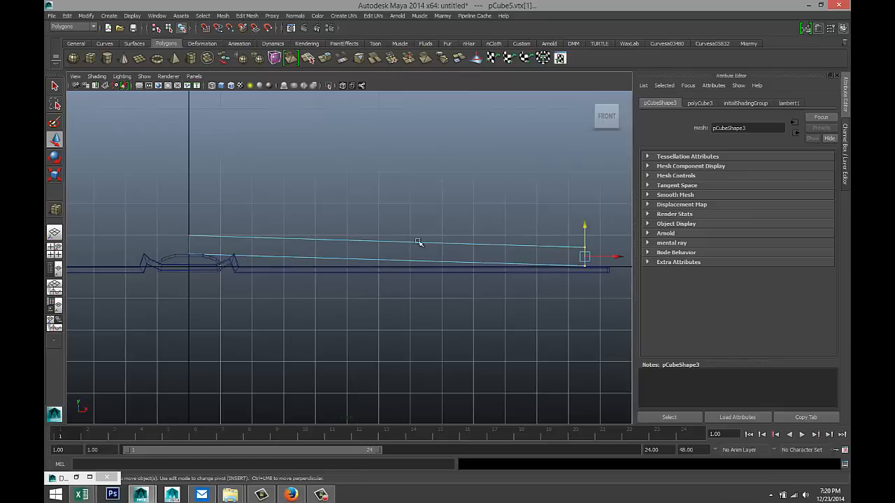
pyautogui.moveTo(488, 245); pyautogui.dragTo(505, 241, button='right')
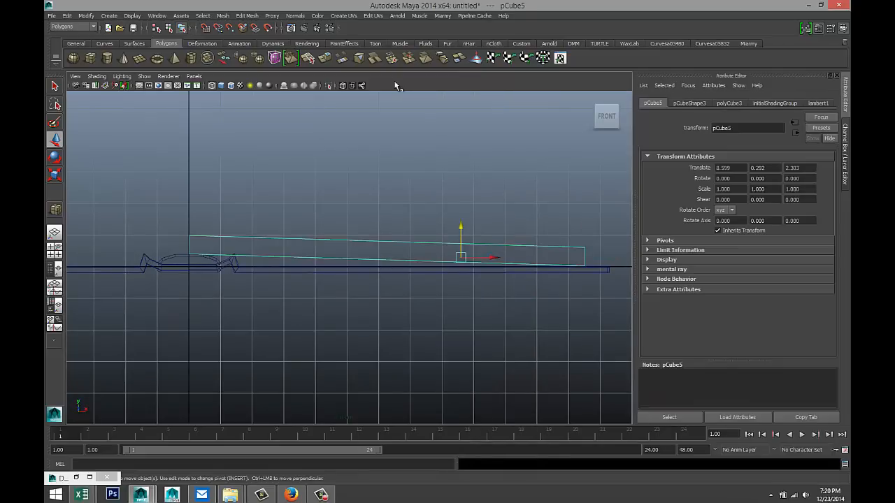
# - Add four horizontal edge loops along the sheet's end with the Insert Edge Loop Tool
pyautogui.click(250, 16)
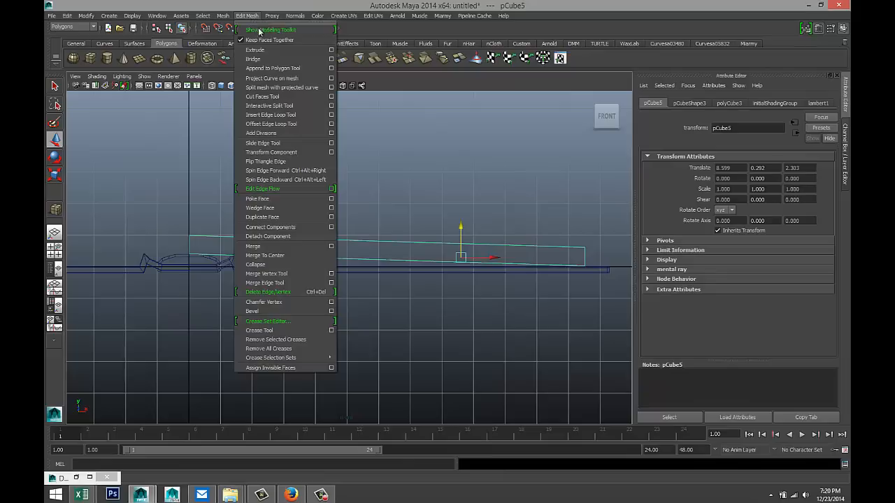
pyautogui.click(317, 116)
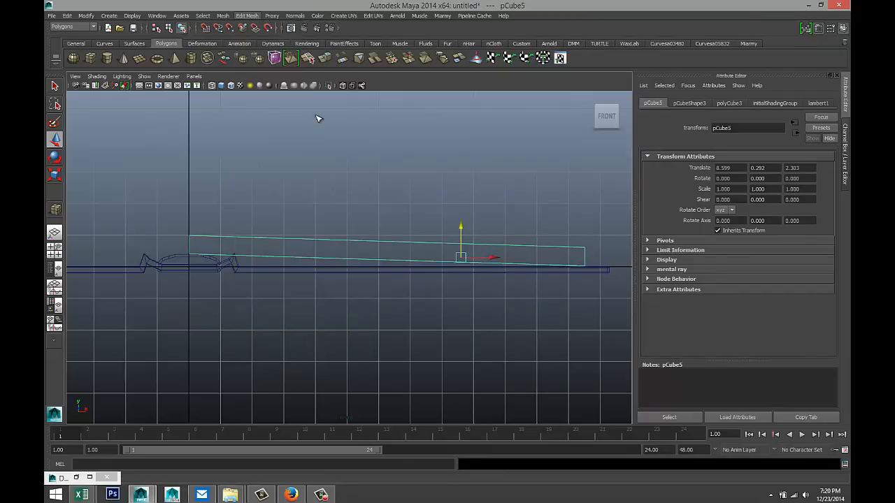
pyautogui.click(193, 243)
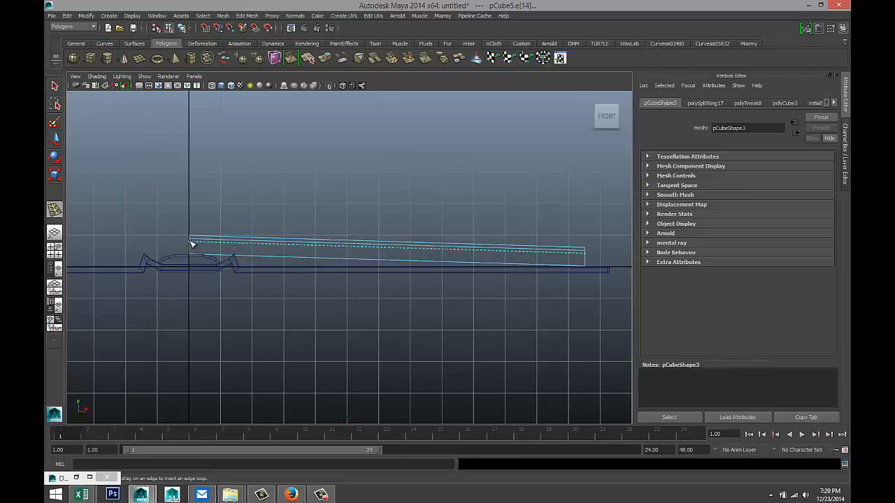
pyautogui.click(193, 243)
pyautogui.click(192, 246)
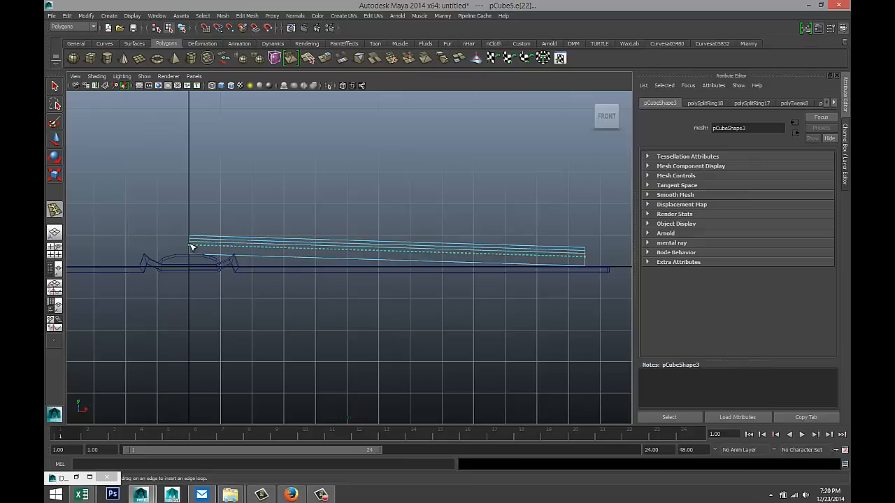
pyautogui.moveTo(192, 247); pyautogui.dragTo(192, 247)
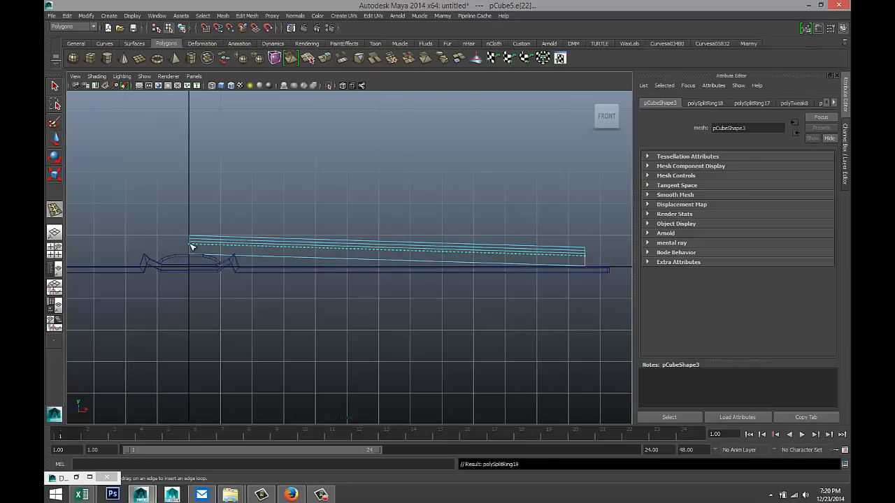
# - Zoom in on the spine end and add four more horizontal edge loops to the sheet
pyautogui.scroll(3, 190, 250)
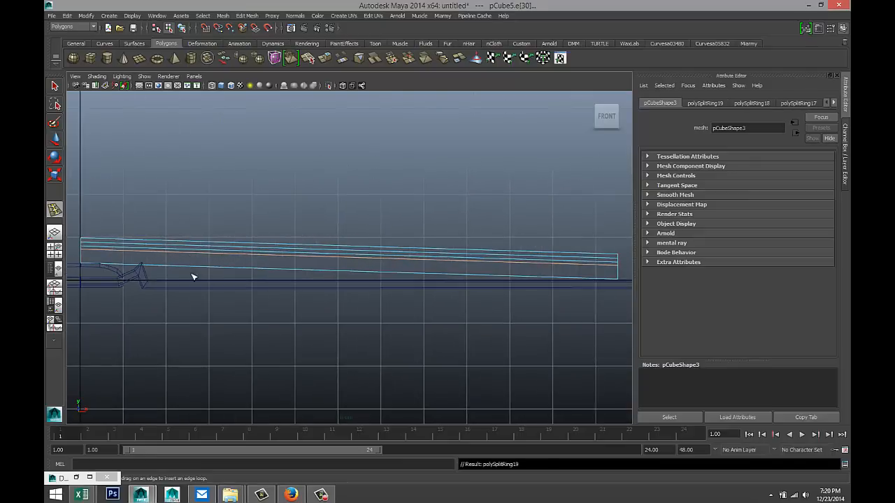
pyautogui.keyDown('alt'); pyautogui.moveTo(108, 285); pyautogui.dragTo(297, 282, button='middle'); pyautogui.keyUp('alt')
pyautogui.scroll(4, 284, 281)
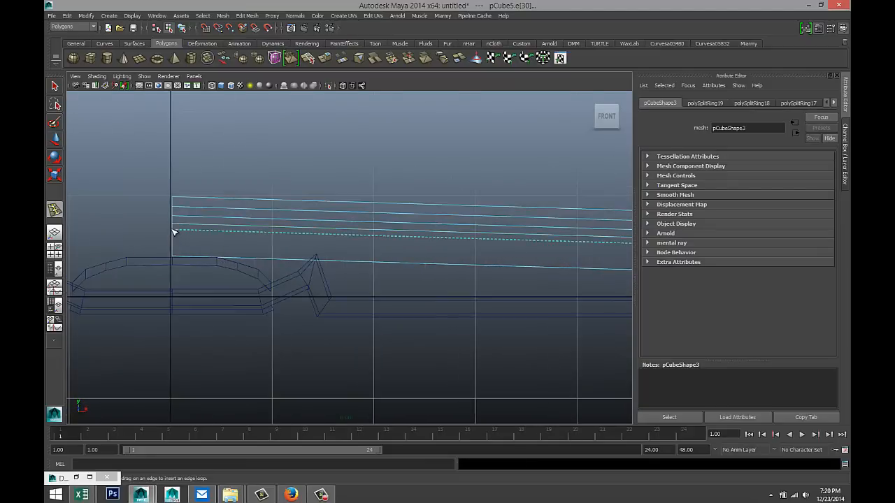
pyautogui.click(174, 233)
pyautogui.click(174, 238)
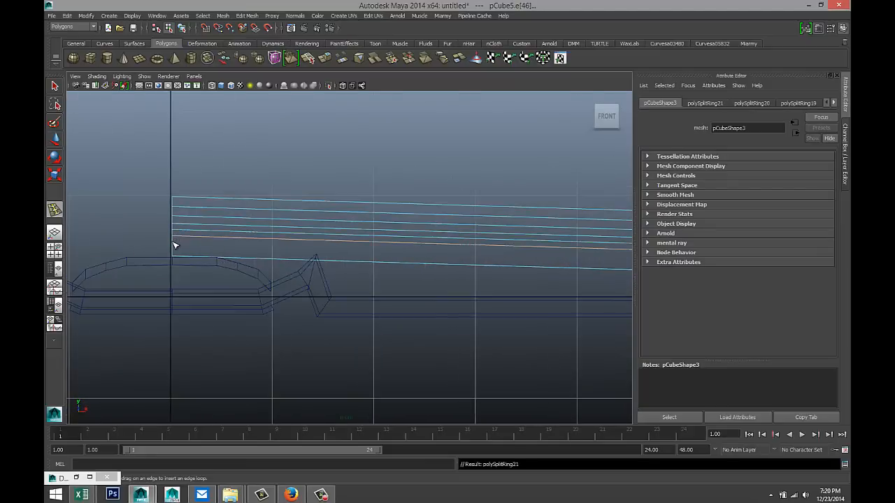
pyautogui.click(175, 248)
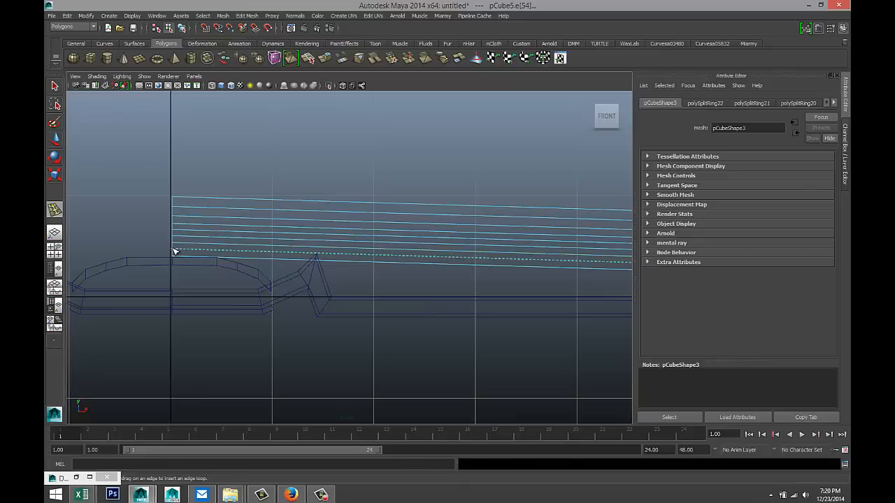
pyautogui.click(180, 253)
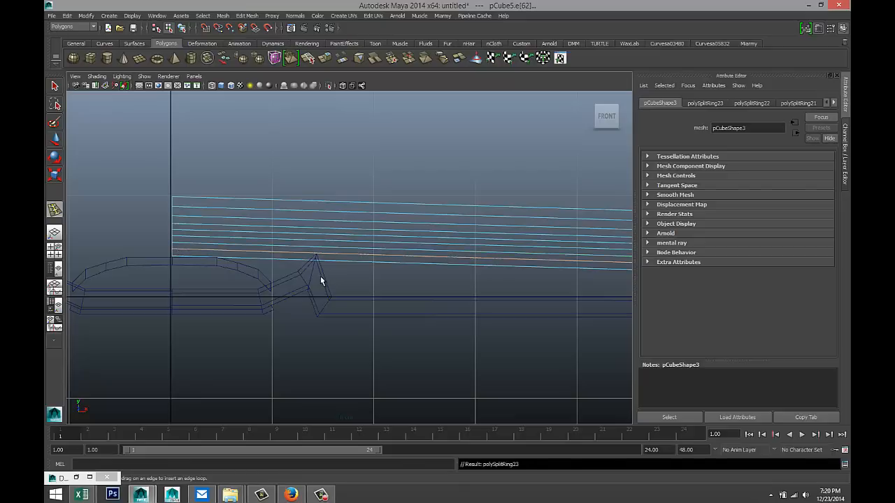
pyautogui.press('q')
# - Nudge one horizontal edge loop slightly upward, then clear the selection
pyautogui.click(264, 221)
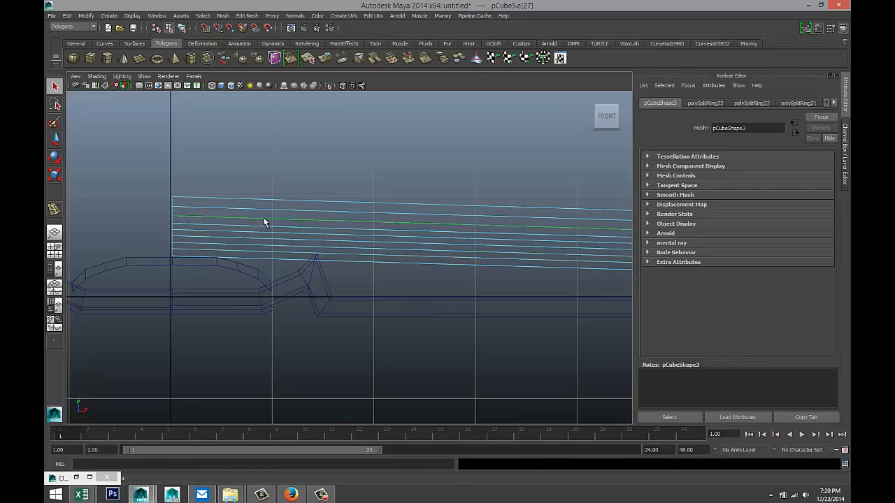
pyautogui.press('w')
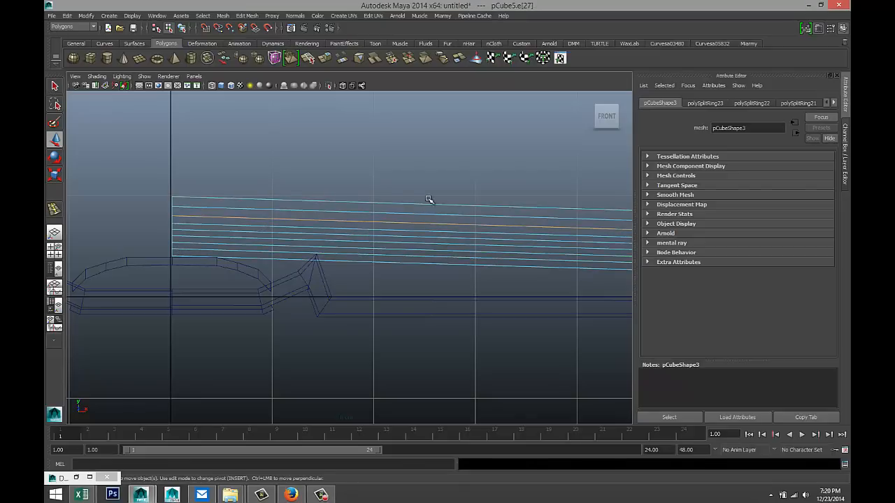
pyautogui.scroll(-3, 422, 210)
pyautogui.scroll(2, 453, 228)
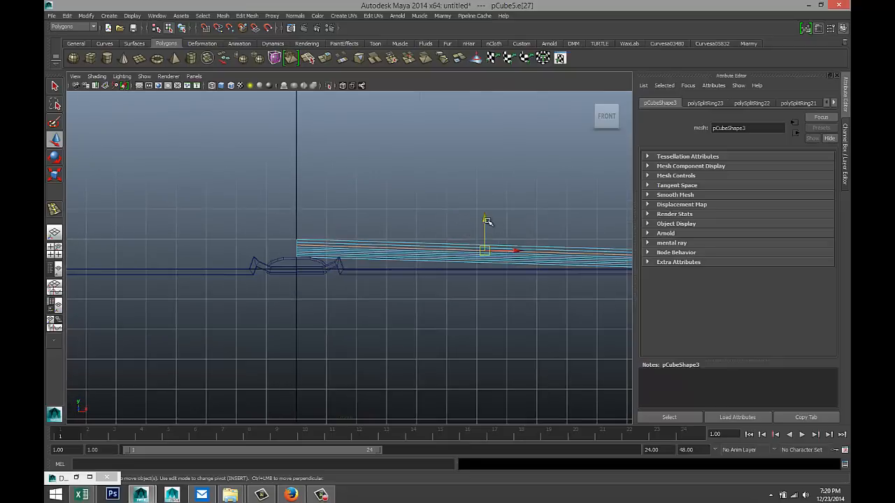
pyautogui.moveTo(486, 221); pyautogui.dragTo(487, 219)
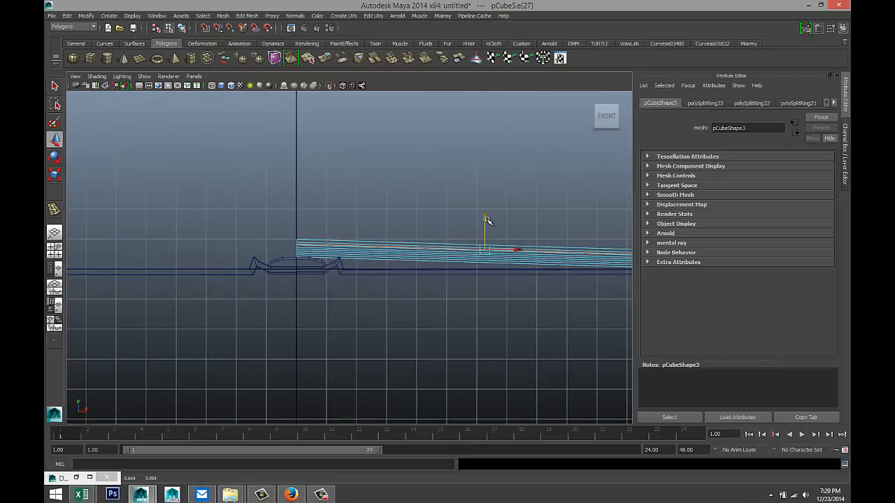
pyautogui.click(427, 204)
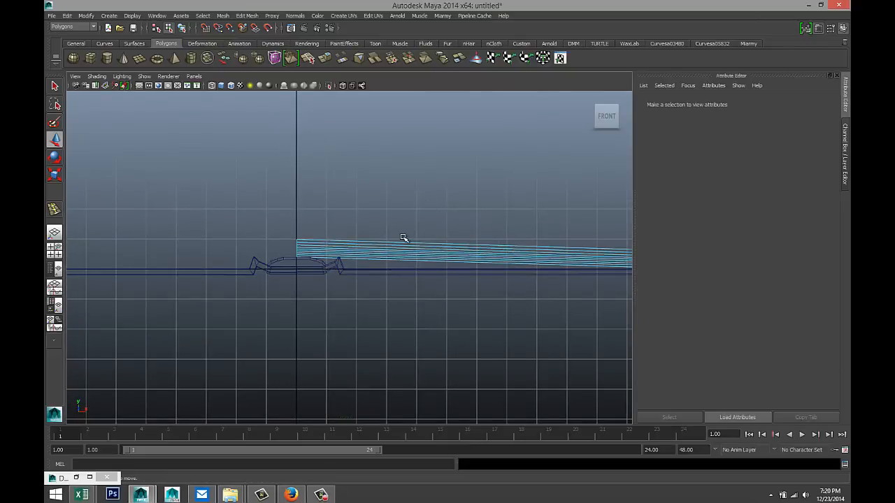
pyautogui.scroll(1, 406, 233)
pyautogui.keyDown('alt'); pyautogui.moveTo(418, 229); pyautogui.dragTo(349, 222, button='middle'); pyautogui.keyUp('alt')
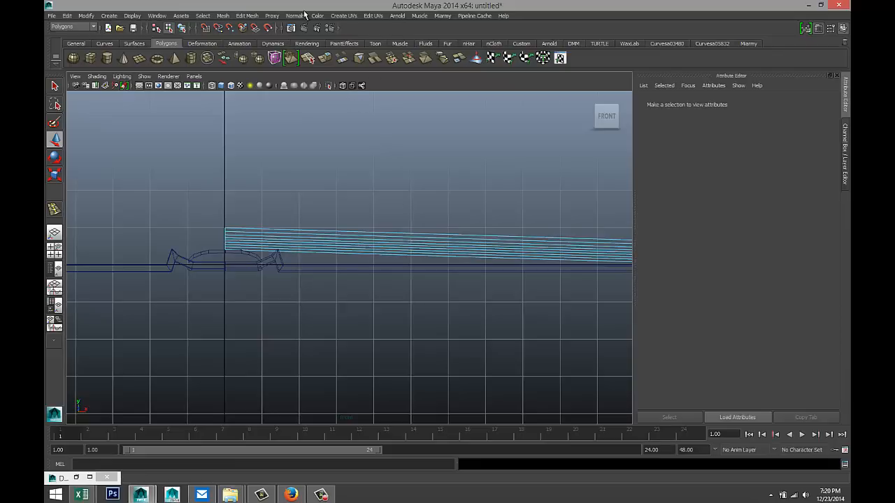
# - Insert five evenly spaced vertical edge loops across the page block, starting at the spine end
pyautogui.click(253, 16)
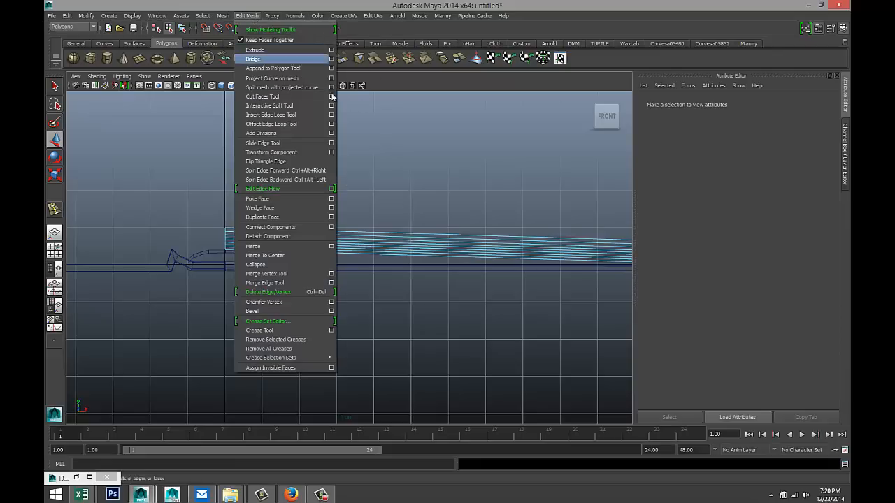
pyautogui.click(301, 119)
pyautogui.keyDown('alt'); pyautogui.moveTo(289, 220); pyautogui.dragTo(291, 278, button='right'); pyautogui.keyUp('alt')
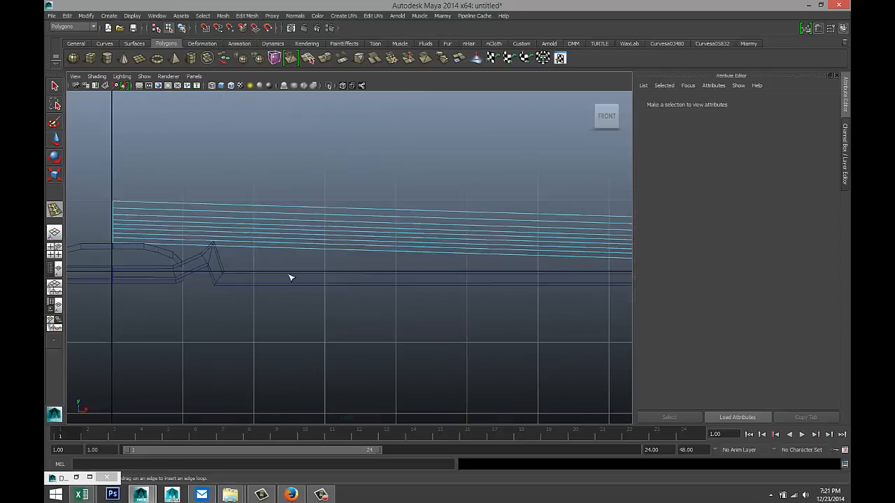
pyautogui.click(183, 205)
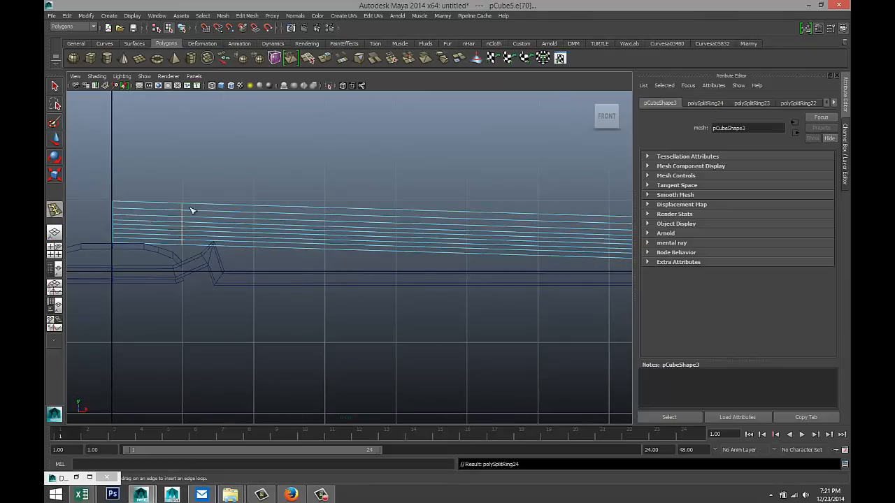
pyautogui.click(255, 209)
pyautogui.click(326, 209)
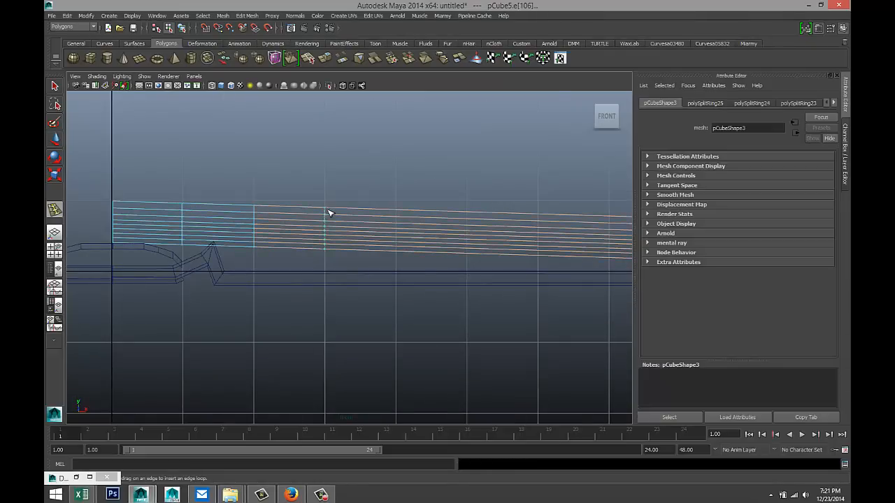
pyautogui.click(396, 213)
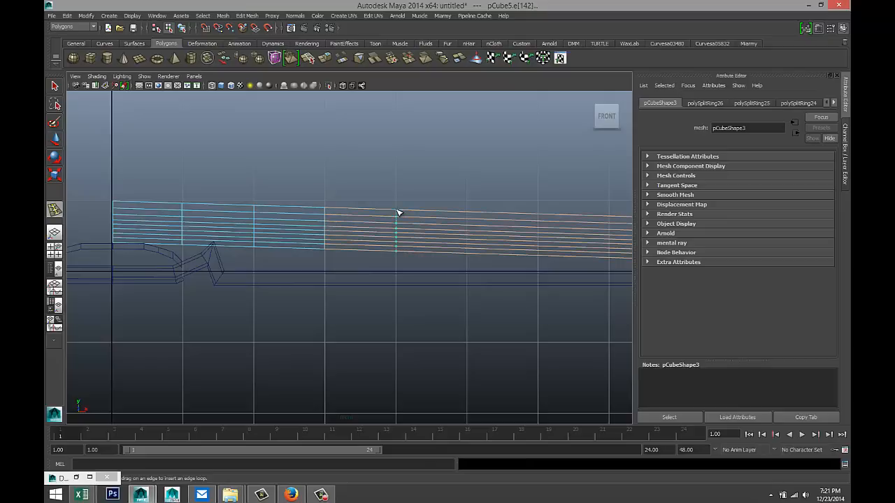
pyautogui.click(467, 213)
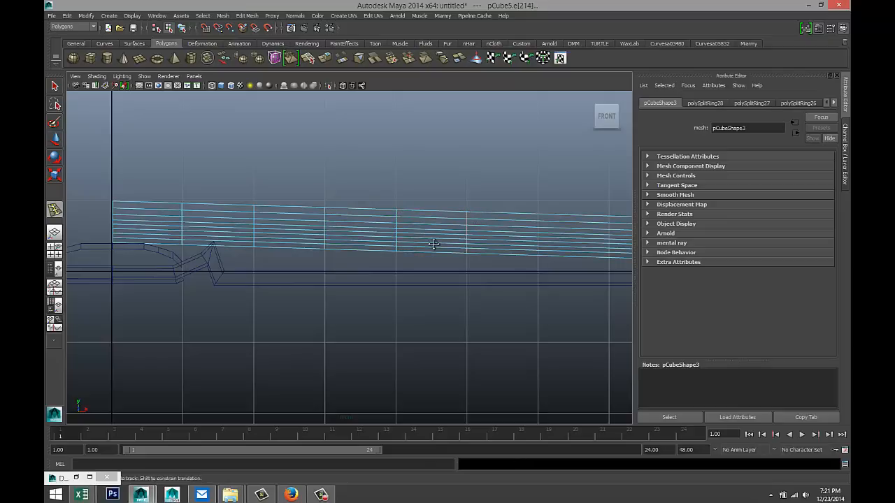
# - Add seven more evenly spaced vertical edge loops out to the block's far end
pyautogui.keyDown('alt'); pyautogui.moveTo(429, 244); pyautogui.dragTo(256, 230, button='middle'); pyautogui.keyUp('alt')
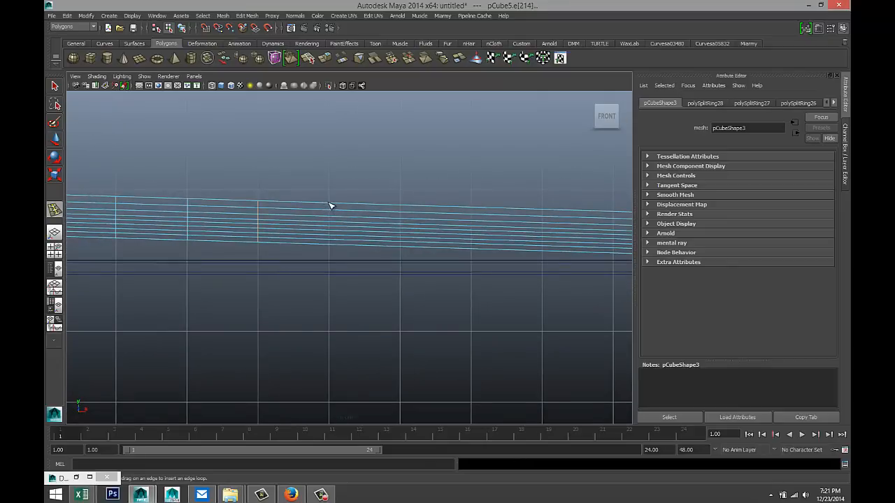
pyautogui.click(331, 205)
pyautogui.click(402, 208)
pyautogui.click(473, 211)
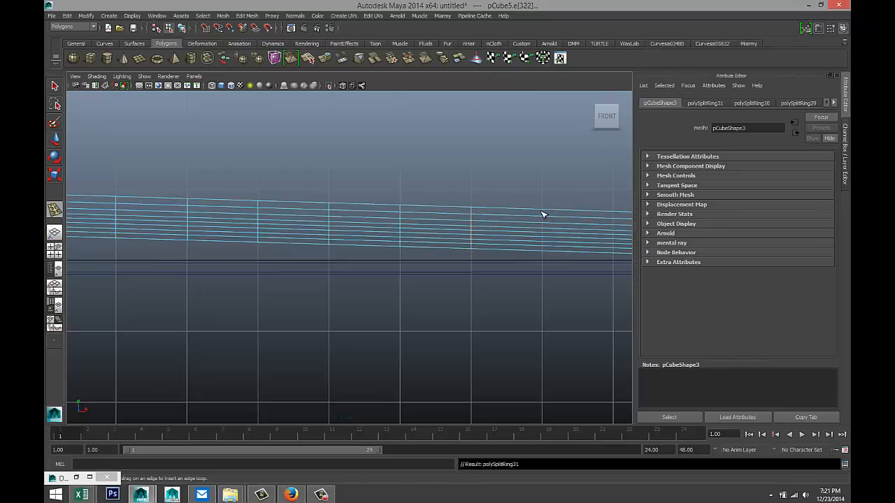
pyautogui.click(545, 211)
pyautogui.keyDown('alt'); pyautogui.moveTo(540, 260); pyautogui.dragTo(295, 250, button='middle'); pyautogui.keyUp('alt')
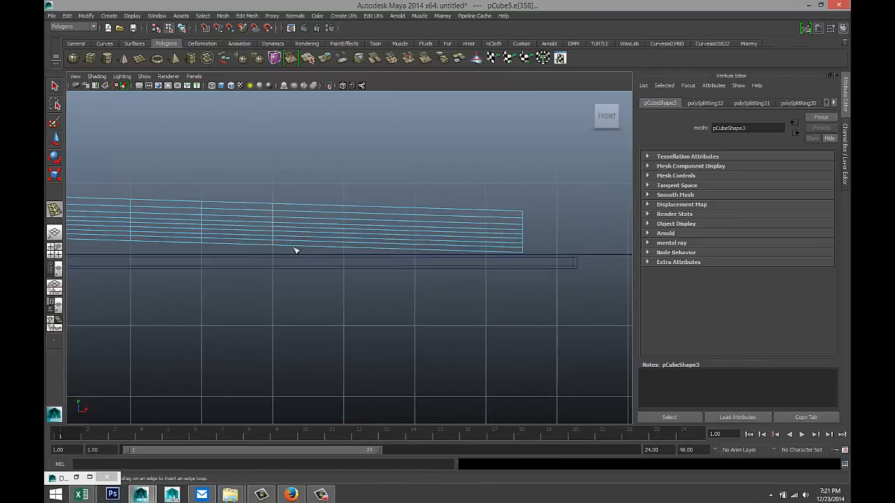
pyautogui.click(345, 209)
pyautogui.click(416, 211)
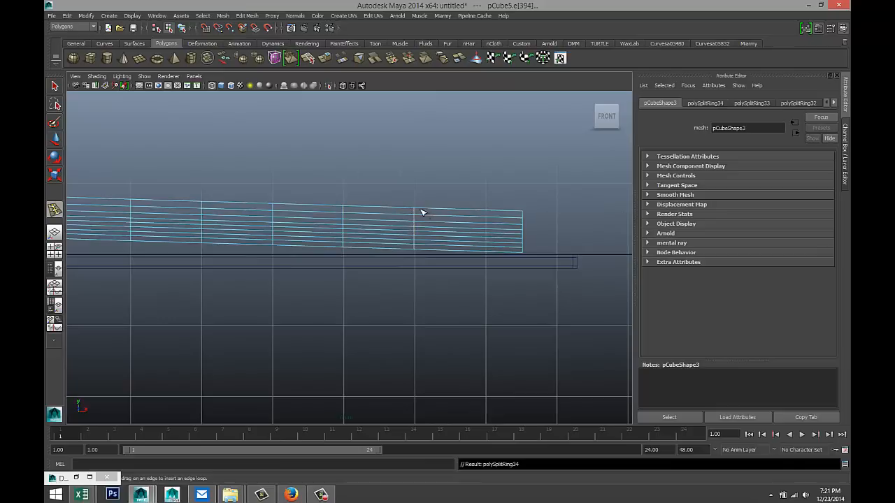
pyautogui.click(487, 213)
# - Switch to vertex mode and select the vertex column at the spine end
pyautogui.scroll(-5, 406, 249)
pyautogui.keyDown('alt'); pyautogui.moveTo(266, 267); pyautogui.dragTo(389, 288, button='middle'); pyautogui.keyUp('alt')
pyautogui.scroll(2, 374, 295)
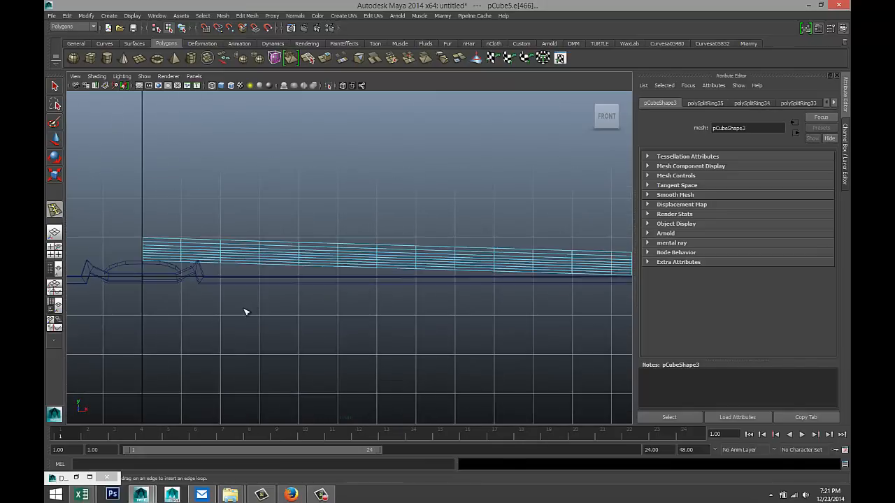
pyautogui.keyDown('alt'); pyautogui.moveTo(222, 314); pyautogui.dragTo(260, 315, button='middle'); pyautogui.keyUp('alt')
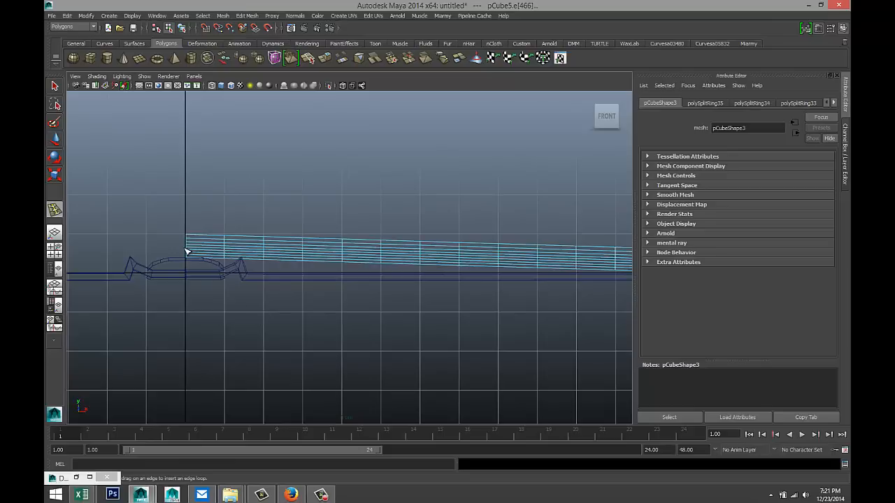
pyautogui.moveTo(188, 251); pyautogui.dragTo(149, 254, button='right')
pyautogui.moveTo(171, 224); pyautogui.dragTo(187, 260)
# - Squash the spine-end vertices together vertically and lower them slightly
pyautogui.press('r')
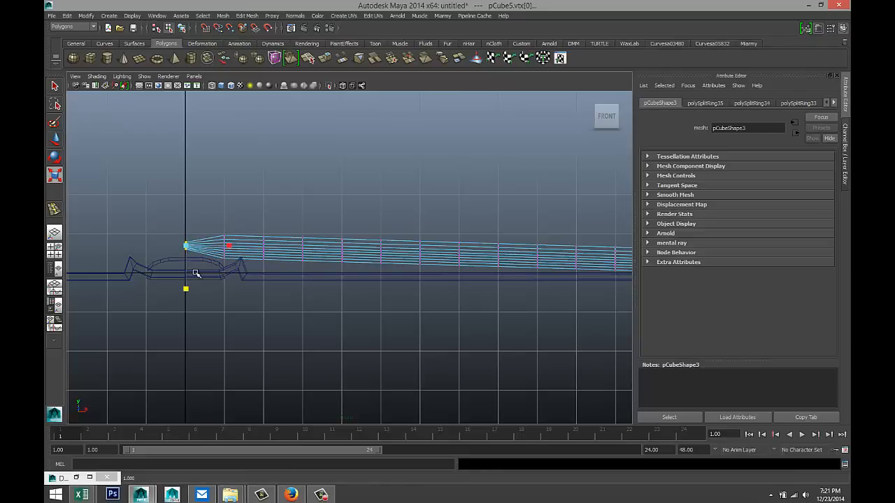
pyautogui.press('w')
pyautogui.moveTo(186, 218); pyautogui.dragTo(185, 222)
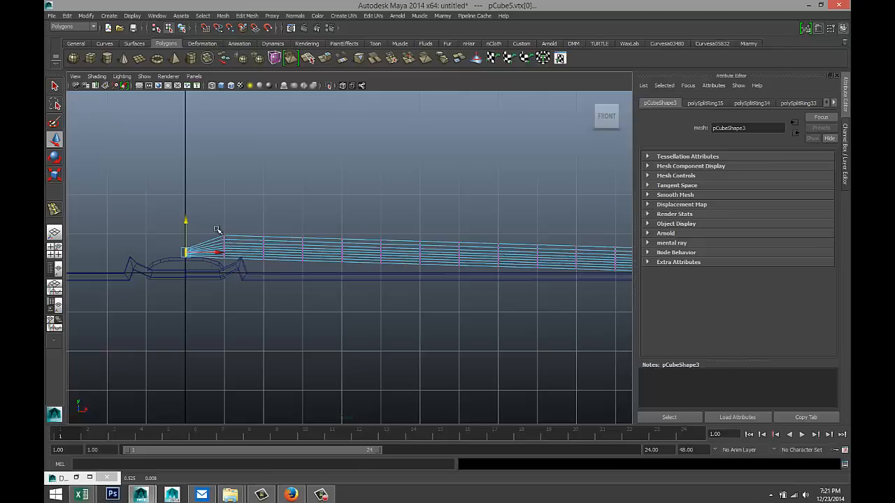
pyautogui.click(262, 242)
# - Raise the vertex columns next to the spine to start the arch
pyautogui.moveTo(256, 231); pyautogui.dragTo(275, 274)
pyautogui.moveTo(265, 221); pyautogui.dragTo(267, 210)
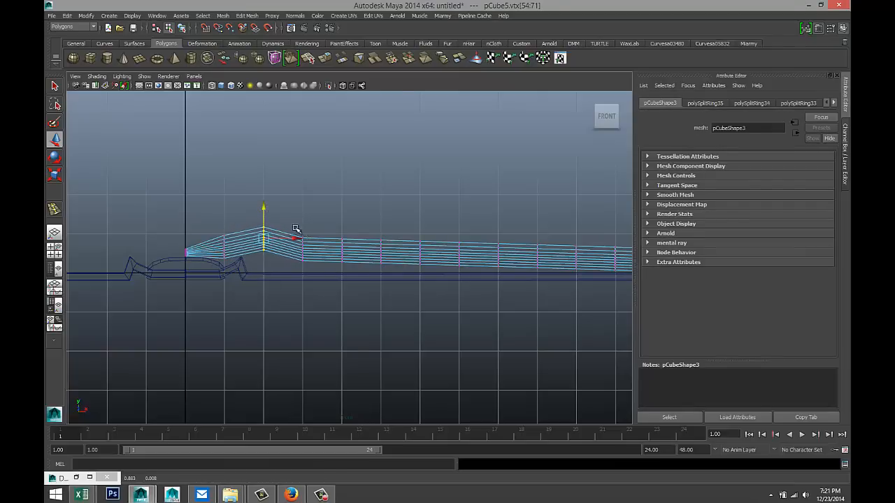
pyautogui.moveTo(220, 229); pyautogui.dragTo(241, 273)
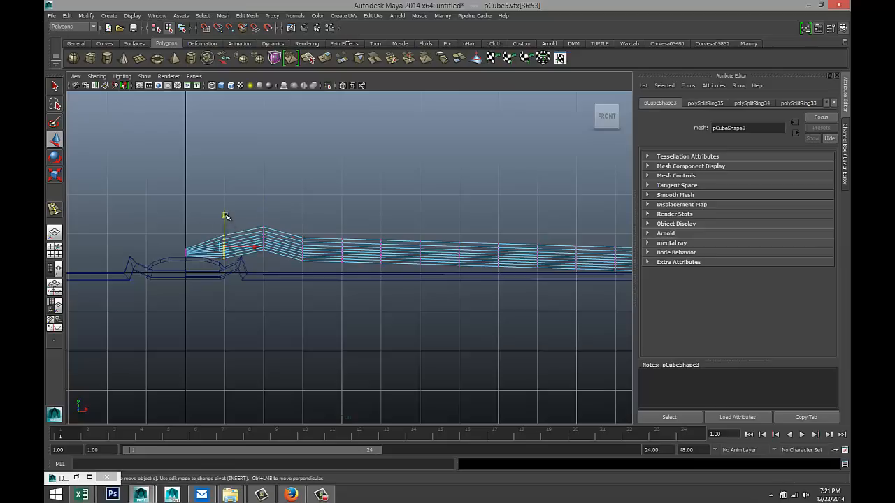
pyautogui.moveTo(224, 213); pyautogui.dragTo(273, 267)
pyautogui.moveTo(263, 210); pyautogui.dragTo(322, 281)
pyautogui.moveTo(303, 220); pyautogui.dragTo(304, 203)
# - Lift the following columns to continue the arch, easing the outer columns down toward the edge
pyautogui.moveTo(334, 231); pyautogui.dragTo(356, 285)
pyautogui.moveTo(341, 219); pyautogui.dragTo(340, 198)
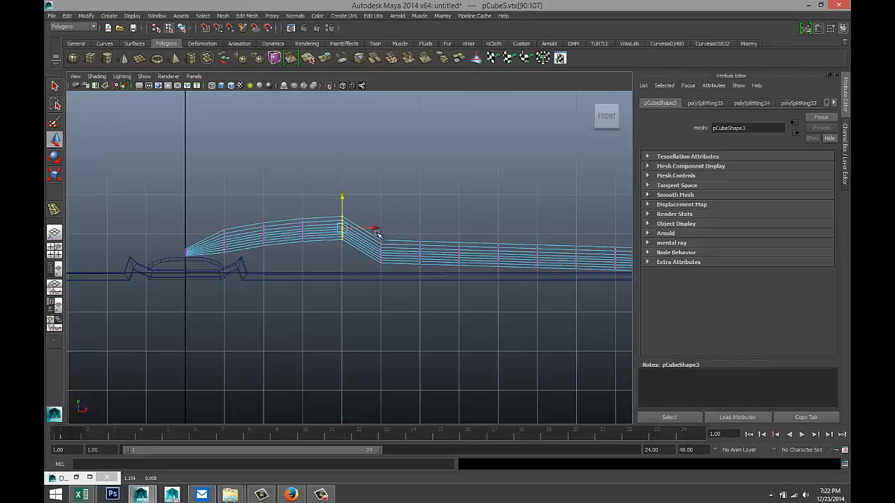
pyautogui.moveTo(377, 235); pyautogui.dragTo(380, 203)
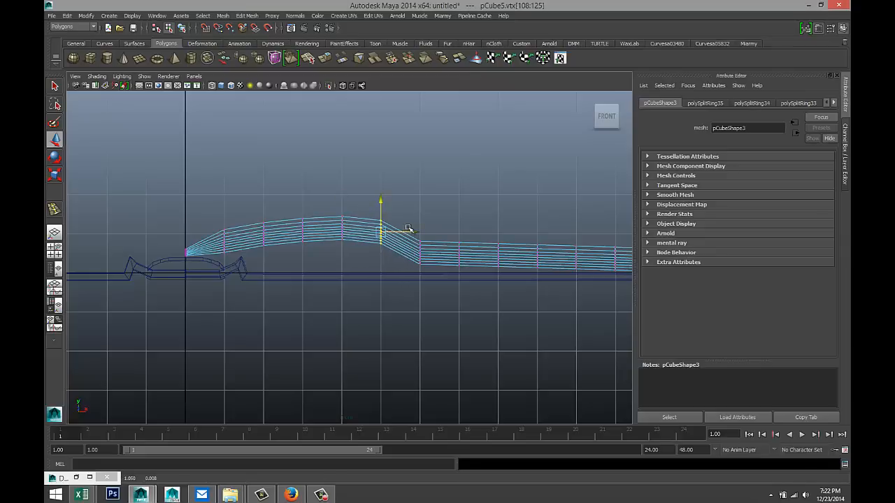
pyautogui.moveTo(417, 235); pyautogui.dragTo(422, 208)
pyautogui.moveTo(455, 236); pyautogui.dragTo(470, 294)
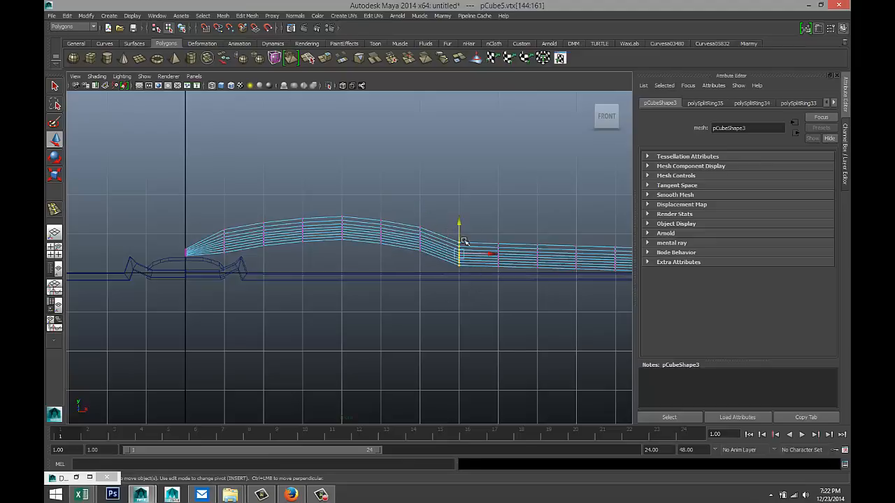
pyautogui.moveTo(459, 224); pyautogui.dragTo(514, 291)
pyautogui.moveTo(498, 225); pyautogui.dragTo(499, 222)
pyautogui.scroll(-3, 500, 273)
pyautogui.scroll(3, 503, 286)
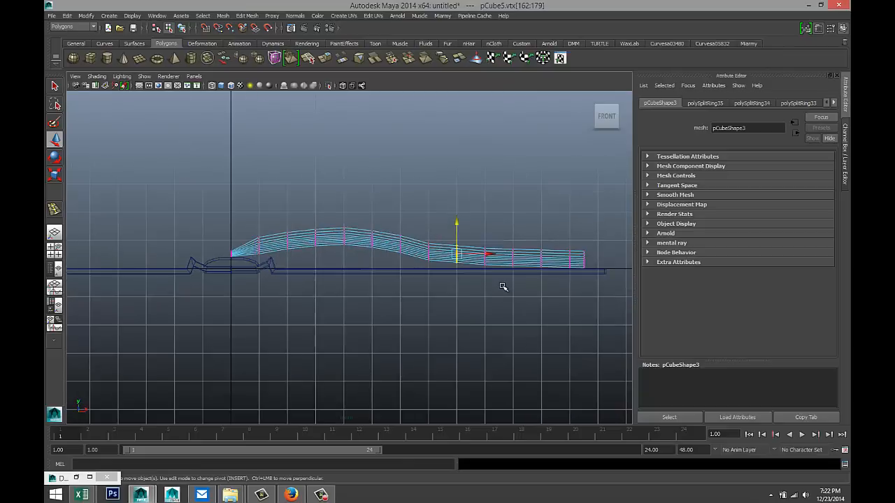
pyautogui.moveTo(470, 225); pyautogui.dragTo(470, 225)
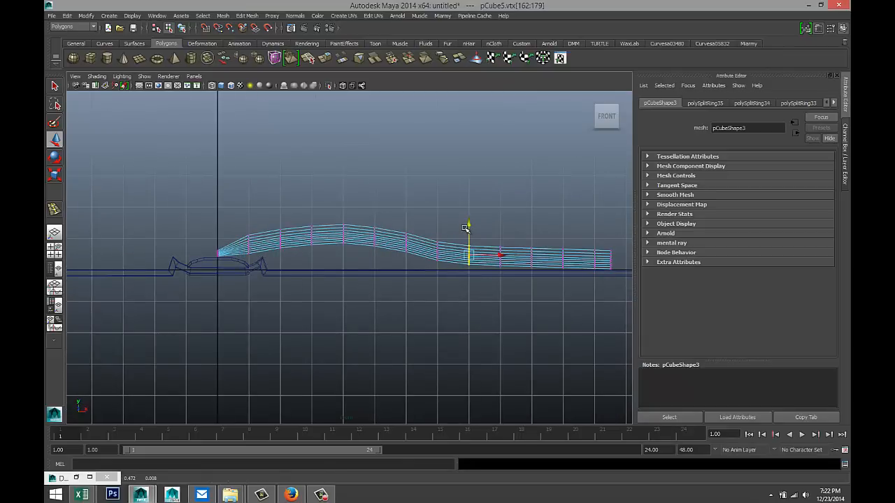
# - Raise the arch columns slightly and nudge the downslope columns to smooth the curve
pyautogui.moveTo(240, 223); pyautogui.dragTo(424, 268)
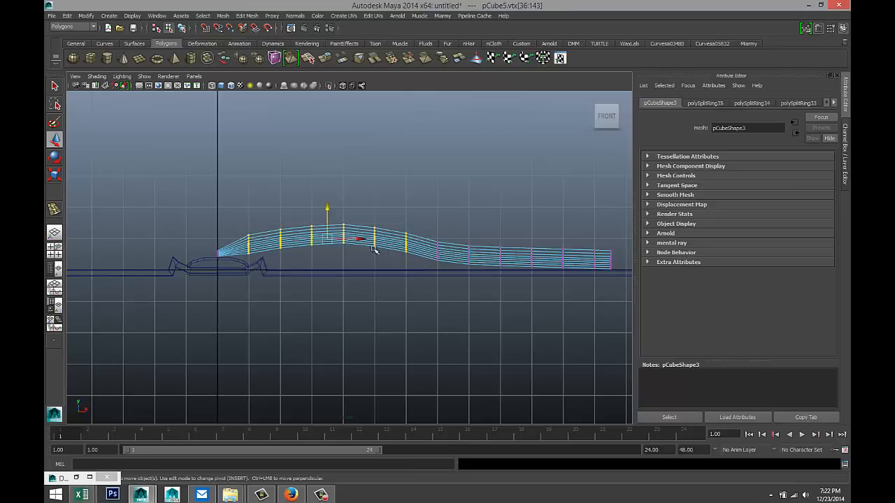
pyautogui.moveTo(326, 209); pyautogui.dragTo(326, 206)
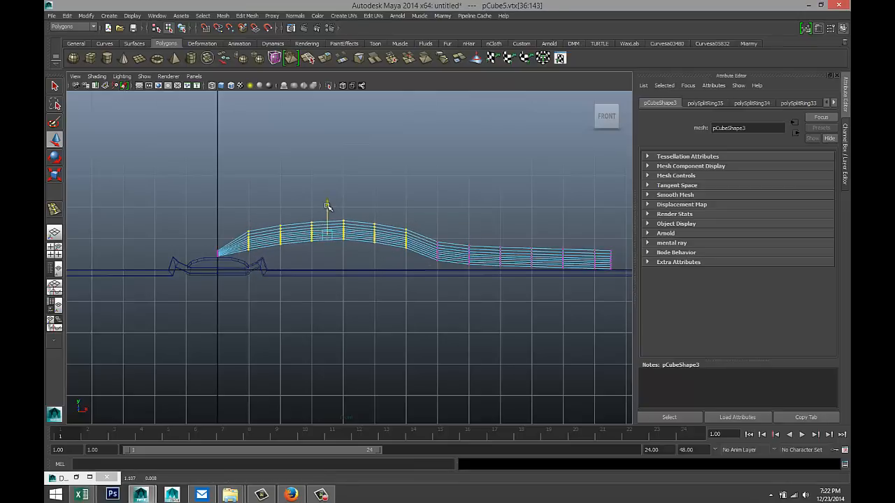
pyautogui.moveTo(263, 216); pyautogui.dragTo(294, 254)
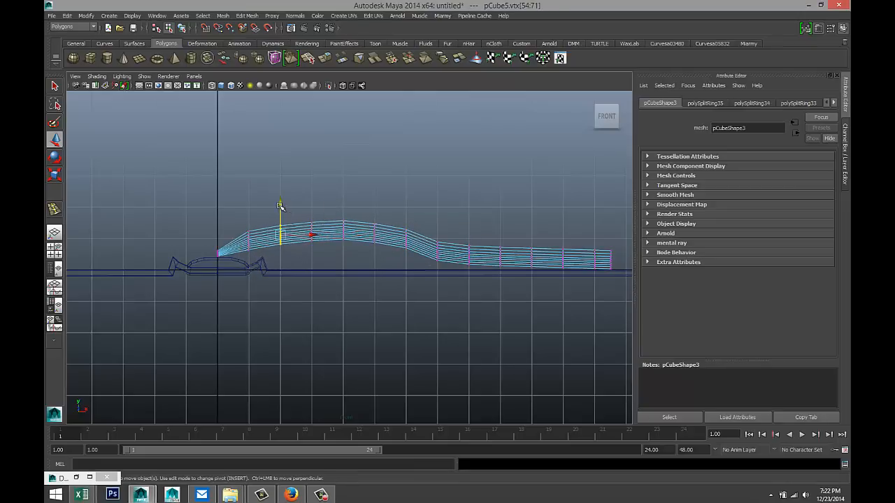
pyautogui.moveTo(304, 213)
pyautogui.mouseDown()
pyautogui.moveTo(322, 257)
pyautogui.moveTo(312, 202)
pyautogui.mouseUp()
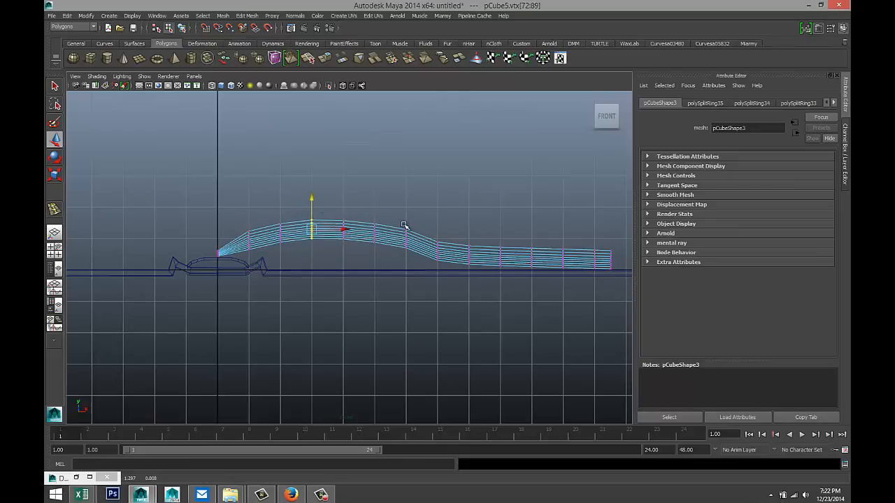
pyautogui.moveTo(427, 232); pyautogui.dragTo(448, 279)
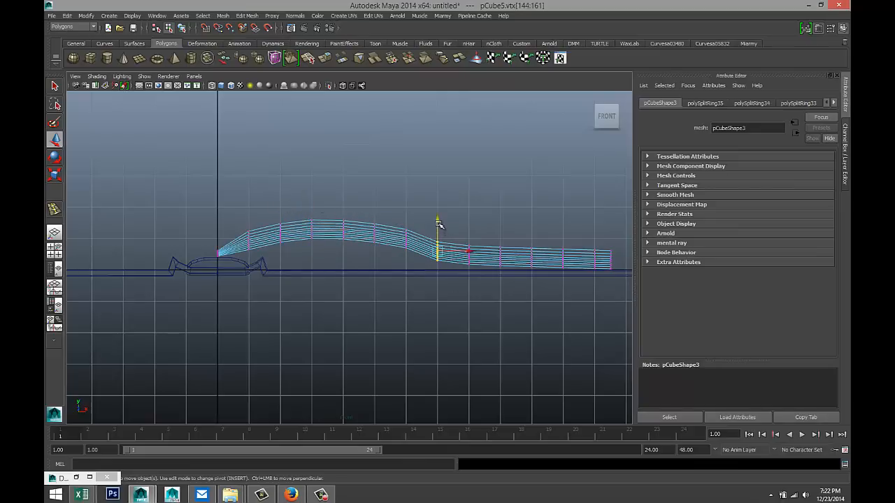
pyautogui.moveTo(438, 224); pyautogui.dragTo(487, 290)
pyautogui.moveTo(469, 228); pyautogui.dragTo(469, 228)
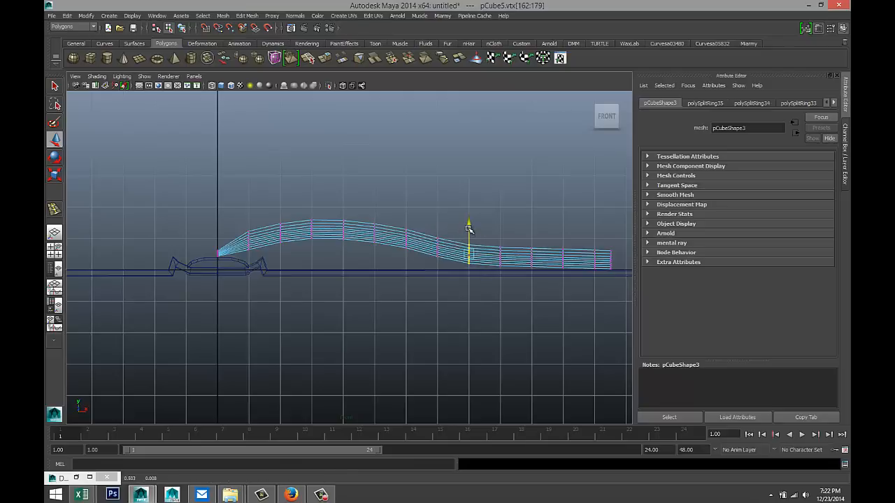
pyautogui.scroll(1, 422, 287)
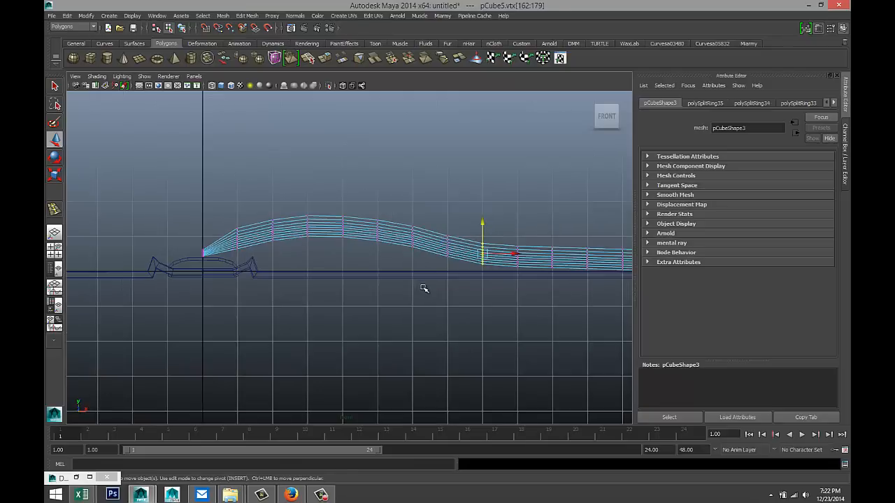
pyautogui.scroll(3, 423, 301)
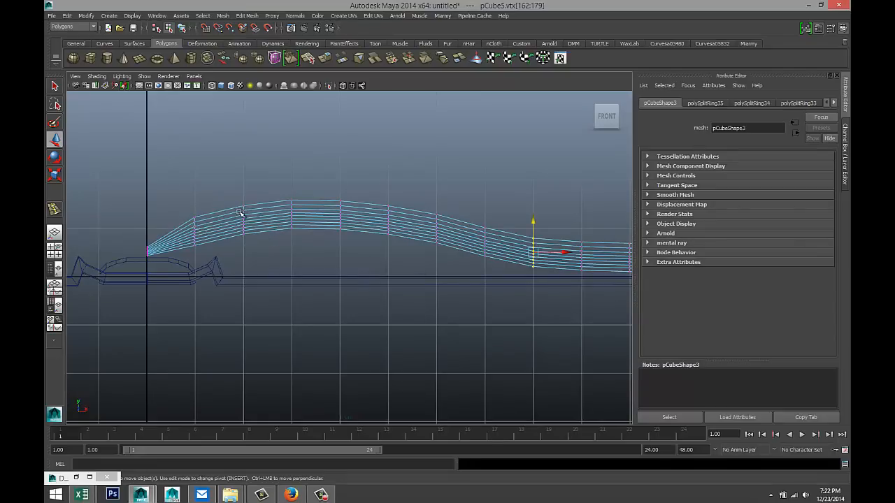
pyautogui.moveTo(240, 219); pyautogui.dragTo(255, 258)
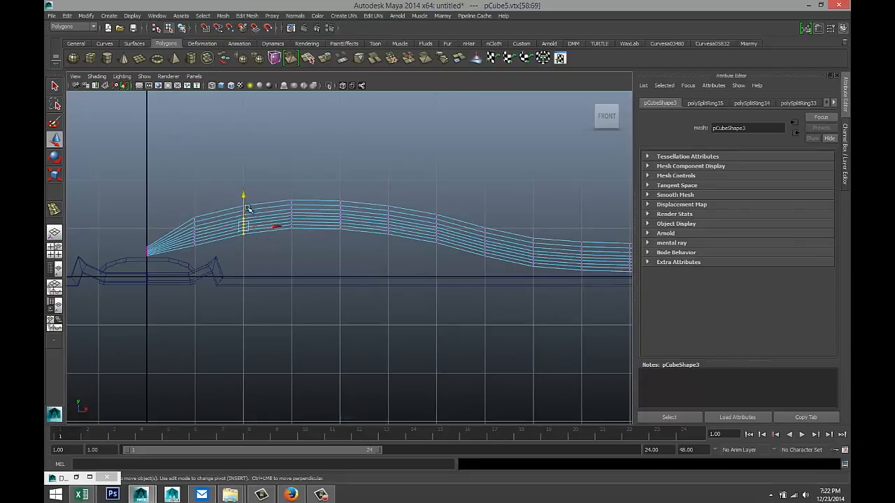
# - Pull each column's lower vertices down flat onto the cover, working outward from the spine
pyautogui.moveTo(243, 199); pyautogui.dragTo(249, 242)
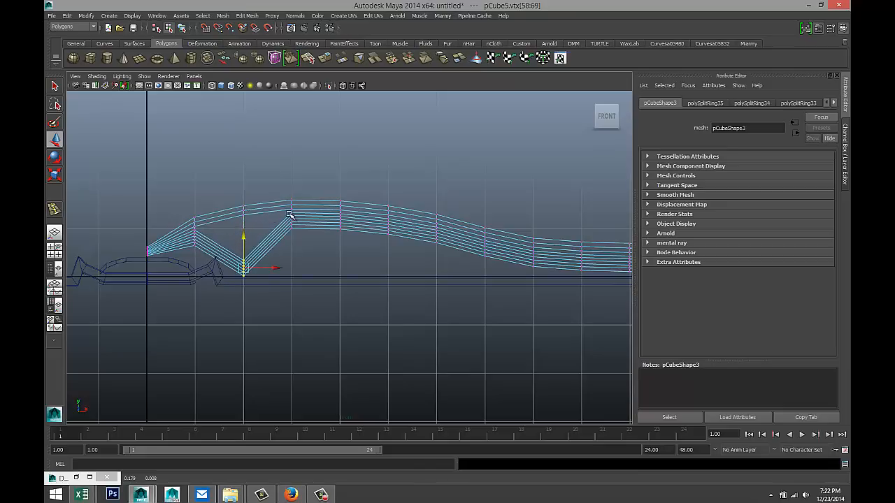
pyautogui.moveTo(285, 211); pyautogui.dragTo(300, 248)
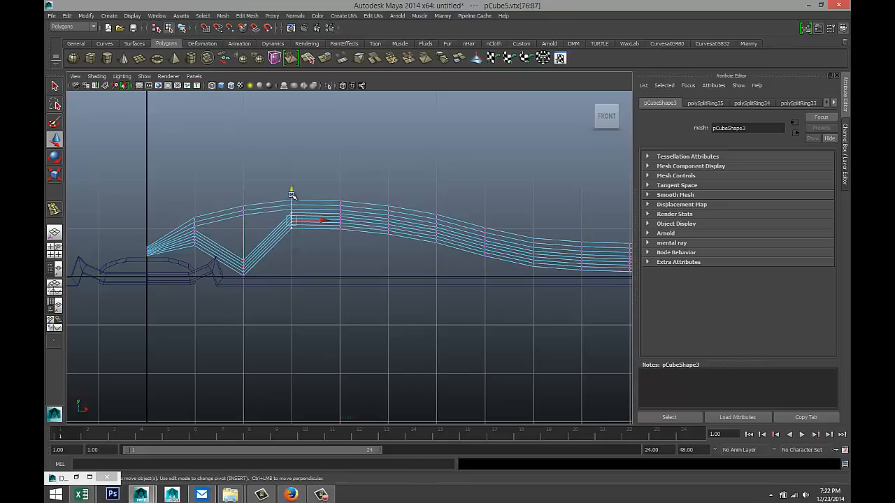
pyautogui.moveTo(293, 198); pyautogui.dragTo(299, 239)
pyautogui.moveTo(334, 213); pyautogui.dragTo(351, 239)
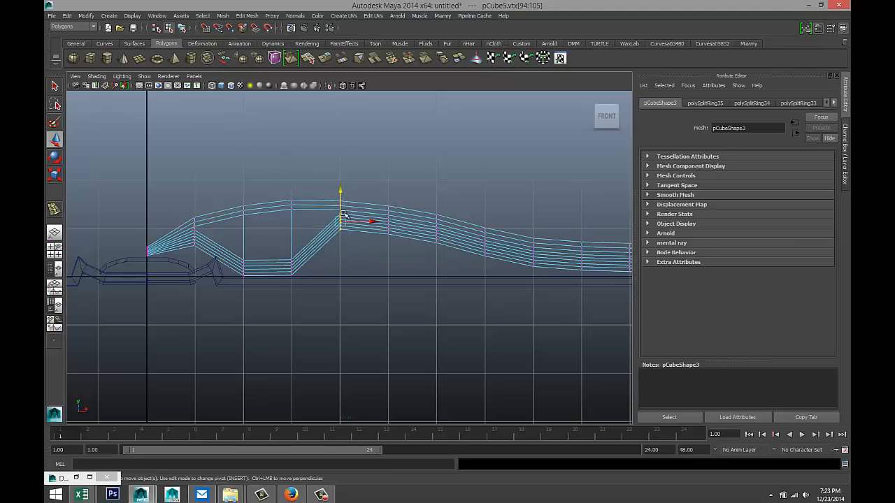
pyautogui.moveTo(339, 194); pyautogui.dragTo(342, 239)
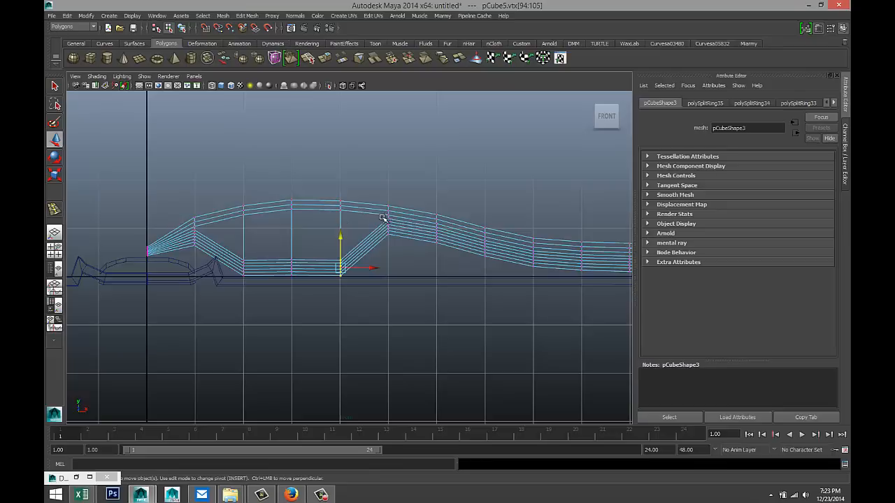
pyautogui.moveTo(384, 212); pyautogui.dragTo(395, 257)
pyautogui.moveTo(390, 202); pyautogui.dragTo(392, 240)
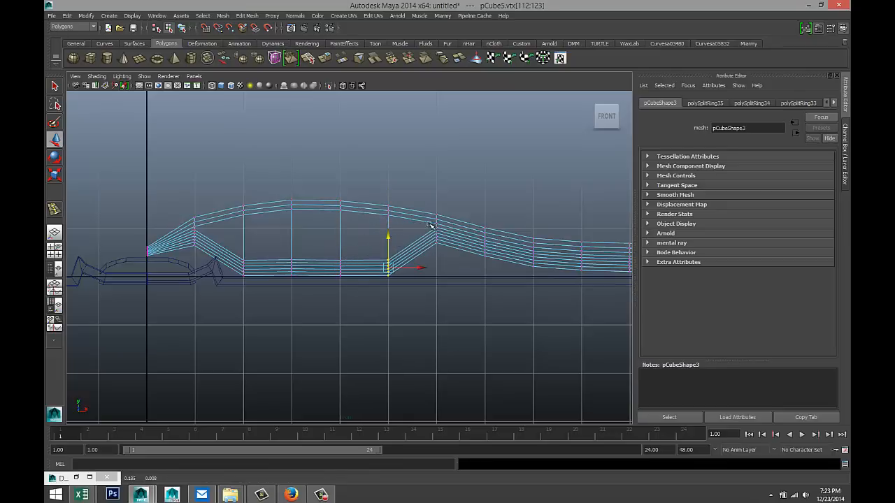
pyautogui.moveTo(445, 260); pyautogui.dragTo(494, 281)
pyautogui.moveTo(487, 221); pyautogui.dragTo(485, 243)
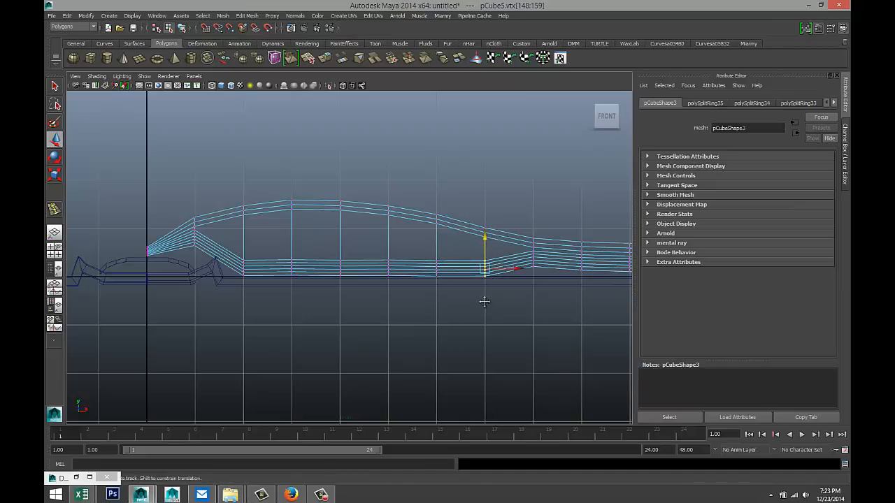
pyautogui.keyDown('alt'); pyautogui.moveTo(481, 300); pyautogui.dragTo(333, 276, button='middle'); pyautogui.keyUp('alt')
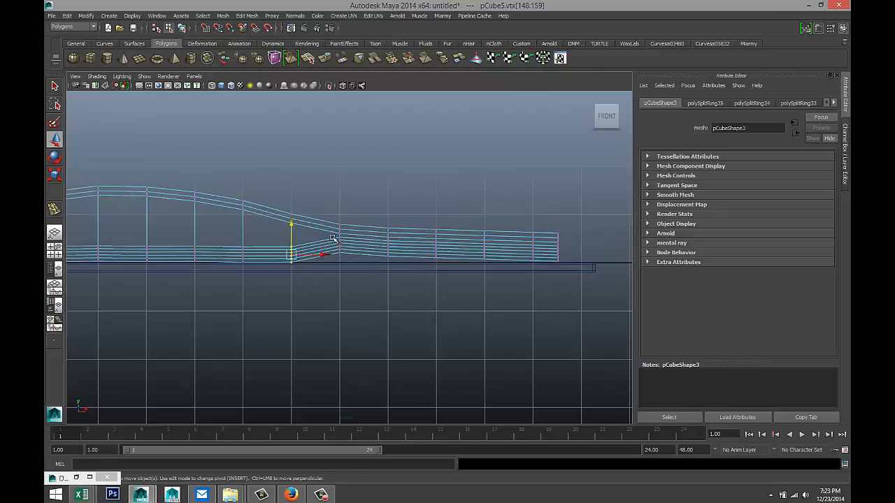
# - Lower the outer columns' lower-layer vertices onto the cover out to the sheet's end
pyautogui.moveTo(333, 235); pyautogui.dragTo(353, 267)
pyautogui.moveTo(341, 215); pyautogui.dragTo(401, 272)
pyautogui.moveTo(388, 220); pyautogui.dragTo(448, 273)
pyautogui.moveTo(434, 220); pyautogui.dragTo(436, 225)
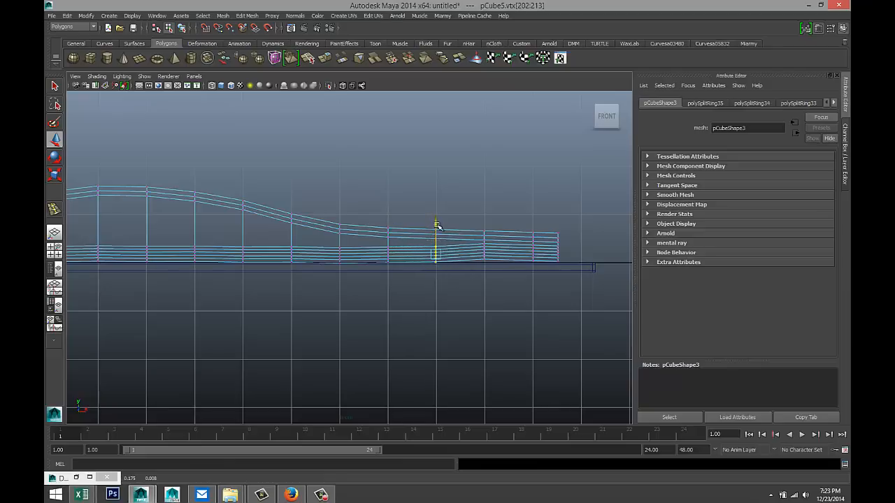
pyautogui.moveTo(478, 244); pyautogui.dragTo(498, 280)
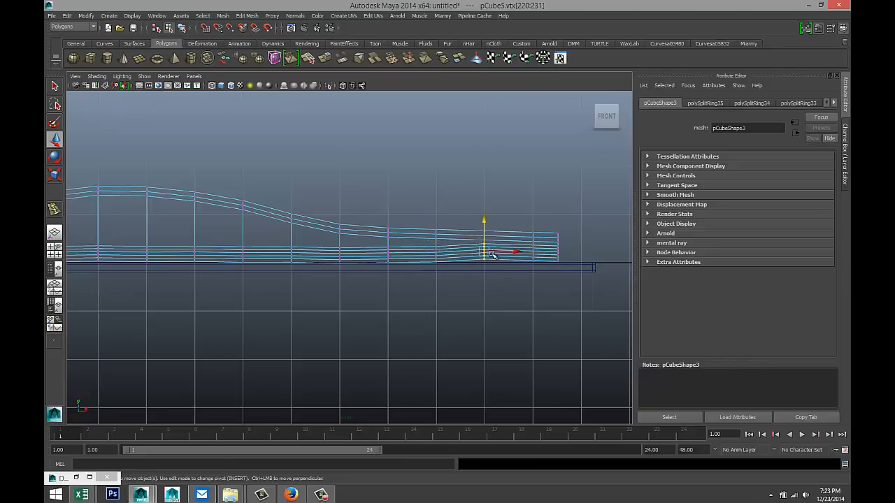
pyautogui.moveTo(485, 222); pyautogui.dragTo(539, 270)
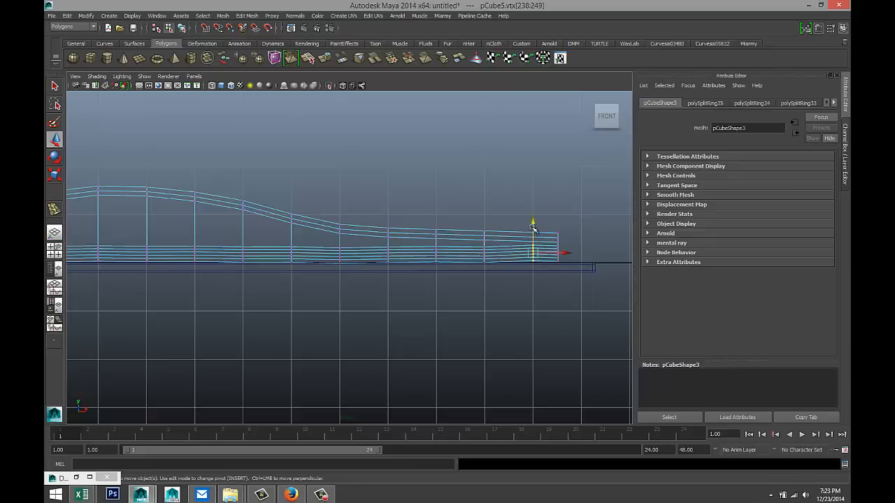
pyautogui.moveTo(533, 228); pyautogui.dragTo(535, 226)
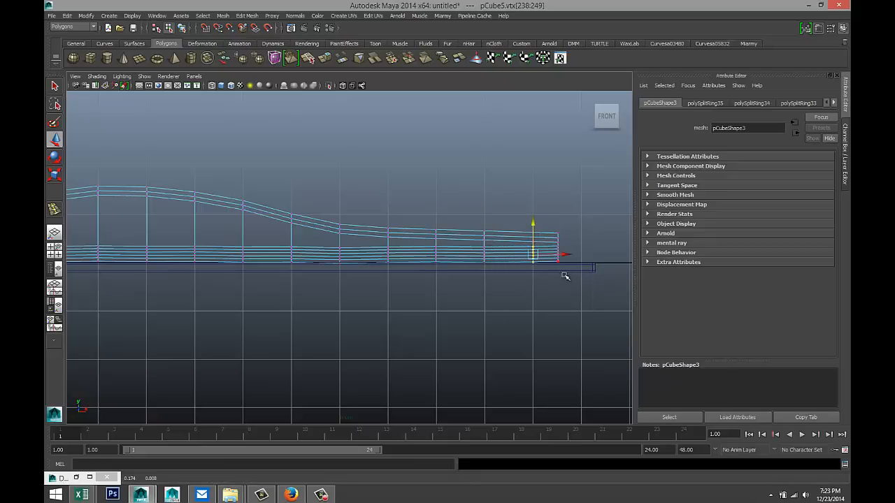
pyautogui.scroll(2, 518, 313)
# - Stagger the end column's lower vertices outward to the right, rounding the stack's tip onto the cover
pyautogui.keyDown('alt'); pyautogui.moveTo(534, 322); pyautogui.dragTo(308, 316, button='middle'); pyautogui.keyUp('alt')
pyautogui.scroll(6, 400, 316)
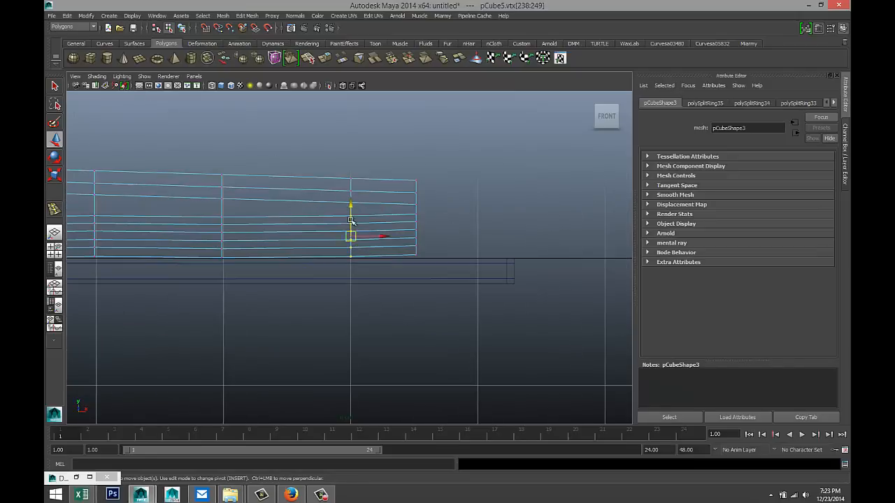
pyautogui.moveTo(397, 193); pyautogui.dragTo(448, 311)
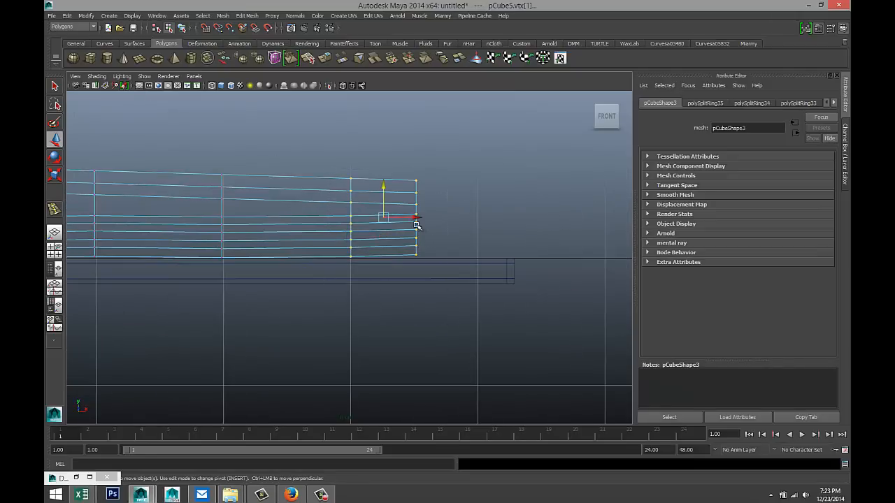
pyautogui.moveTo(415, 217); pyautogui.dragTo(412, 283)
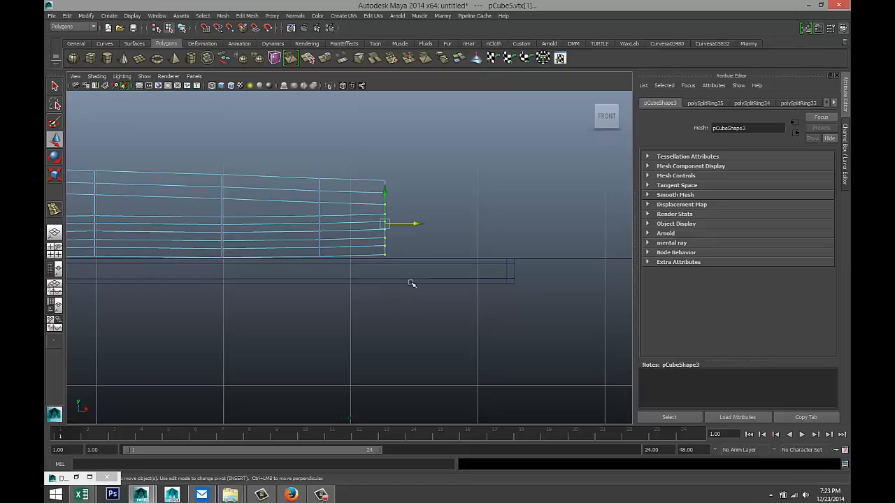
pyautogui.moveTo(420, 224); pyautogui.dragTo(422, 223)
pyautogui.moveTo(380, 198); pyautogui.dragTo(417, 294)
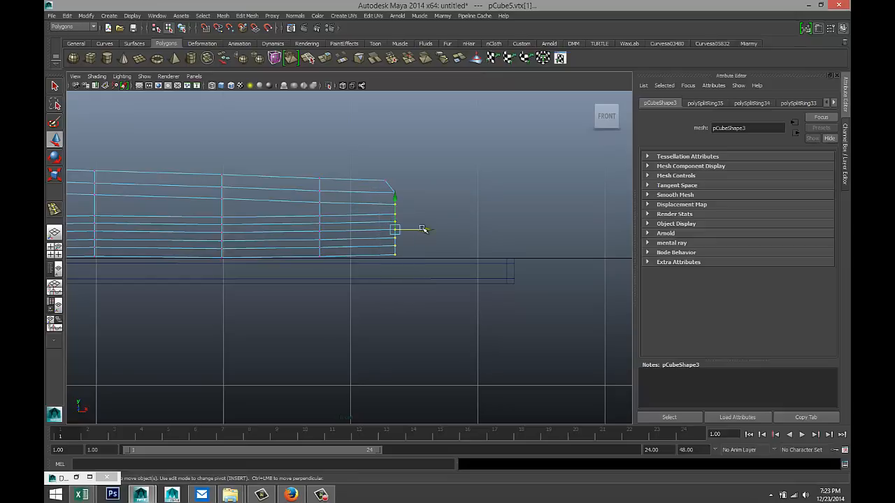
pyautogui.moveTo(415, 225); pyautogui.dragTo(432, 231)
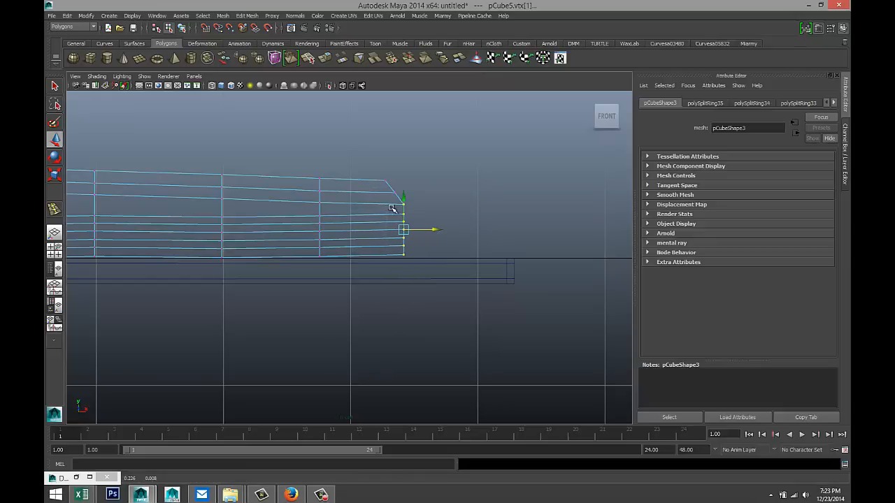
pyautogui.moveTo(391, 207); pyautogui.dragTo(435, 301)
pyautogui.moveTo(435, 236); pyautogui.dragTo(442, 237)
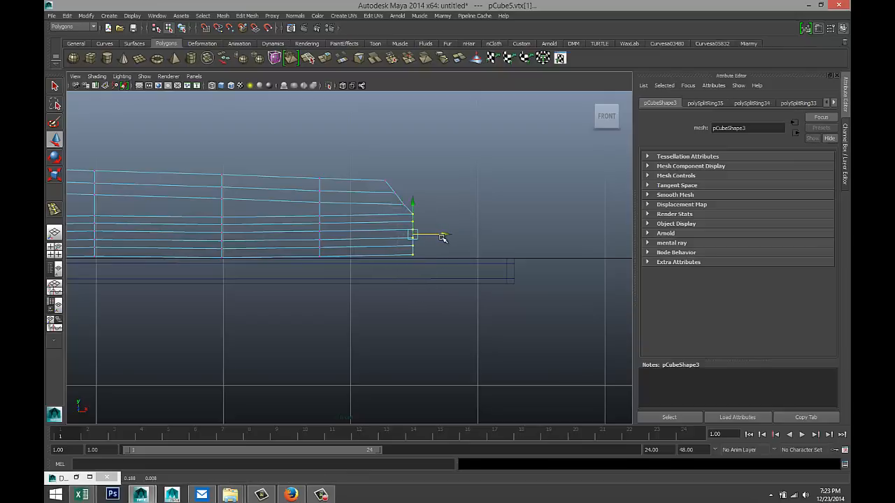
pyautogui.moveTo(397, 219); pyautogui.dragTo(442, 294)
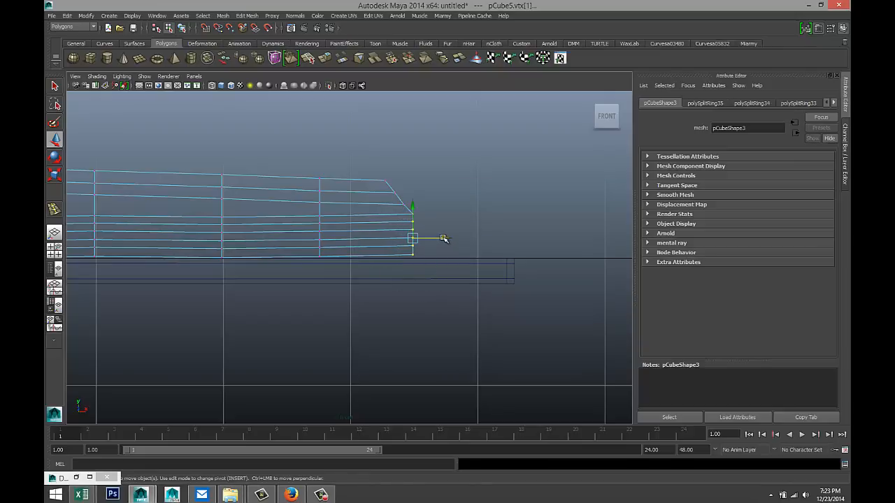
pyautogui.moveTo(443, 238); pyautogui.dragTo(484, 263)
pyautogui.keyDown('alt'); pyautogui.moveTo(427, 302); pyautogui.dragTo(228, 316, button='right'); pyautogui.keyUp('alt')
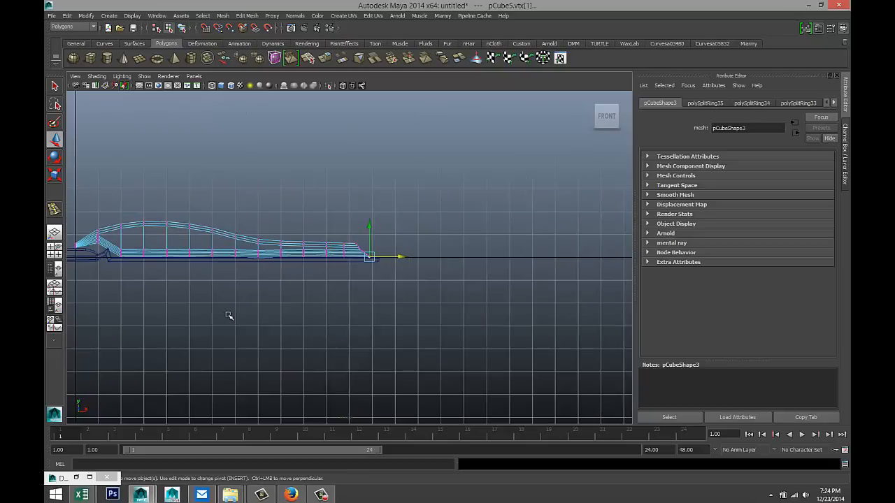
pyautogui.keyDown('alt'); pyautogui.moveTo(150, 309); pyautogui.dragTo(328, 319, button='middle'); pyautogui.keyUp('alt')
pyautogui.scroll(2, 285, 322)
pyautogui.scroll(2, 328, 319)
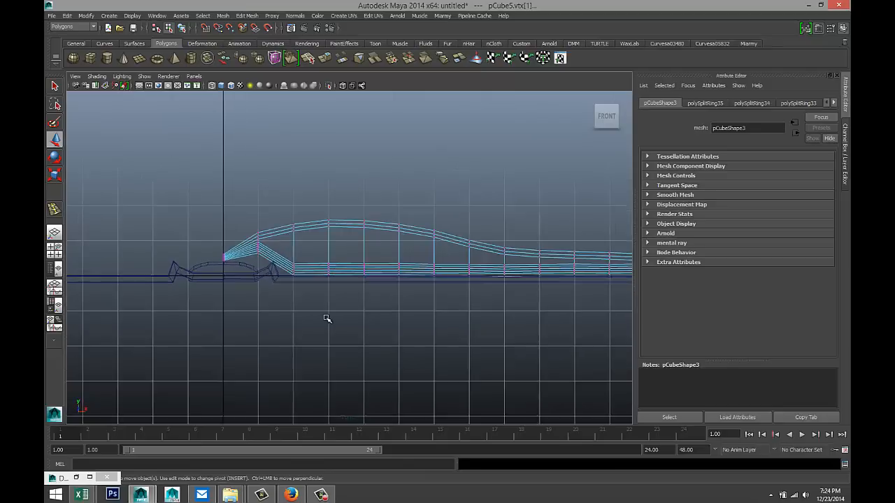
pyautogui.moveTo(353, 267); pyautogui.dragTo(362, 247, button='right')
pyautogui.click(361, 265)
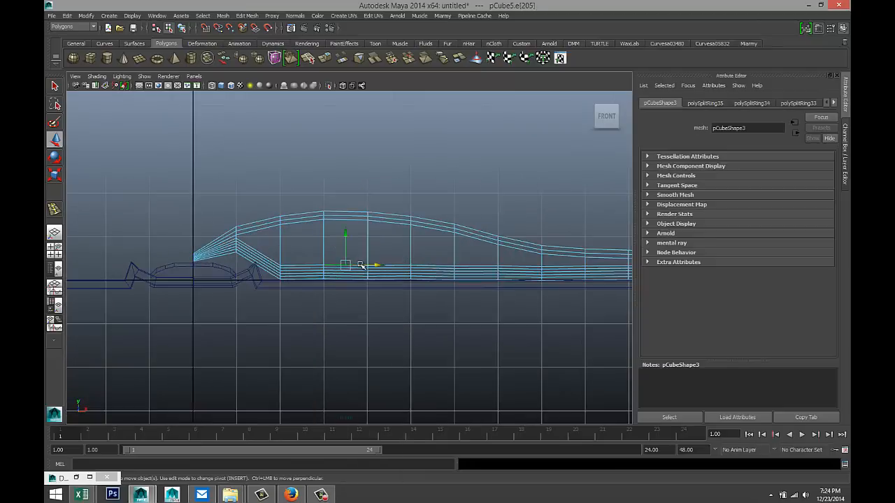
pyautogui.doubleClick(361, 265)
pyautogui.moveTo(464, 224); pyautogui.dragTo(464, 210)
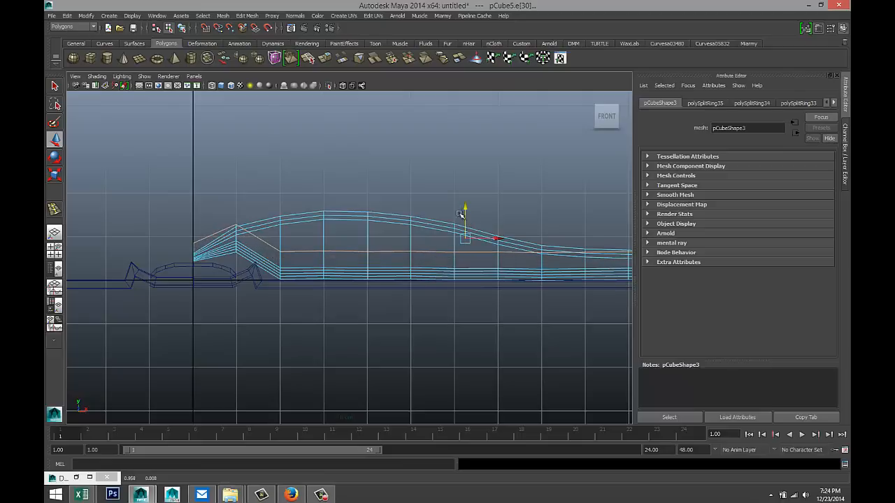
pyautogui.hotkey('ctrl', 'z')
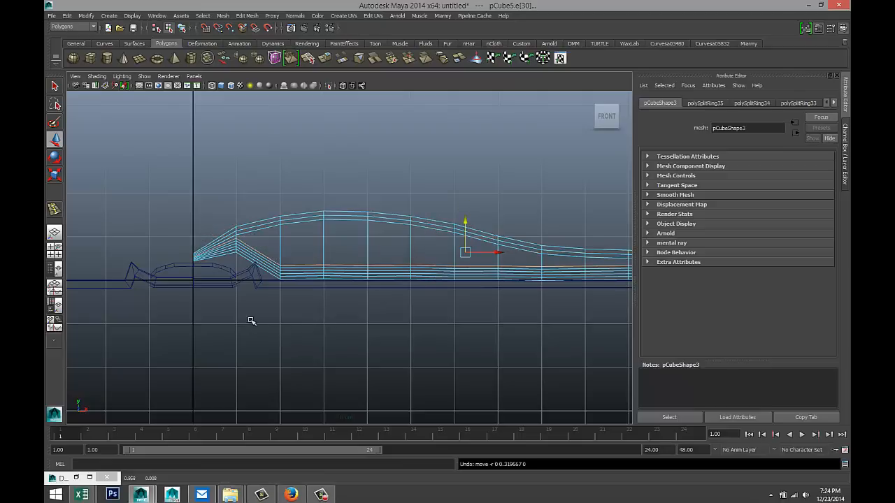
pyautogui.keyDown('alt'); pyautogui.moveTo(220, 319); pyautogui.dragTo(312, 320, button='middle'); pyautogui.keyUp('alt')
pyautogui.scroll(4, 283, 315)
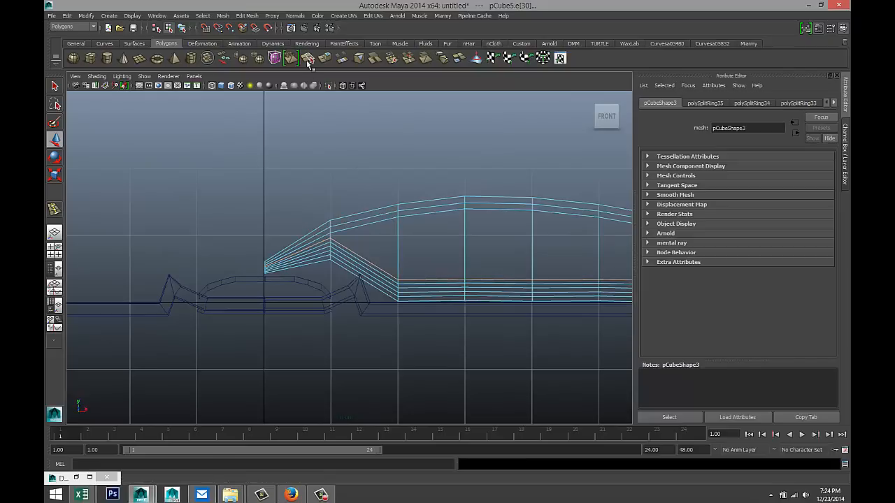
# - Insert an extra vertical edge loop across the sloping section near the spine
pyautogui.click(239, 15)
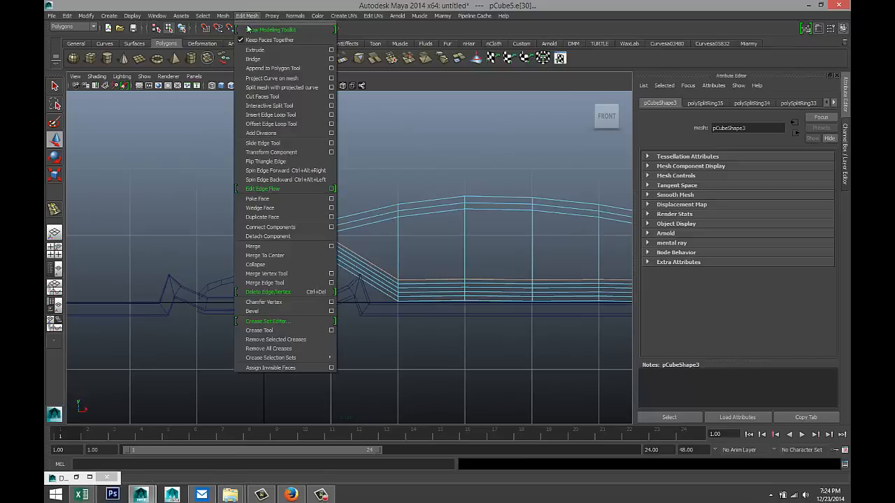
pyautogui.click(301, 115)
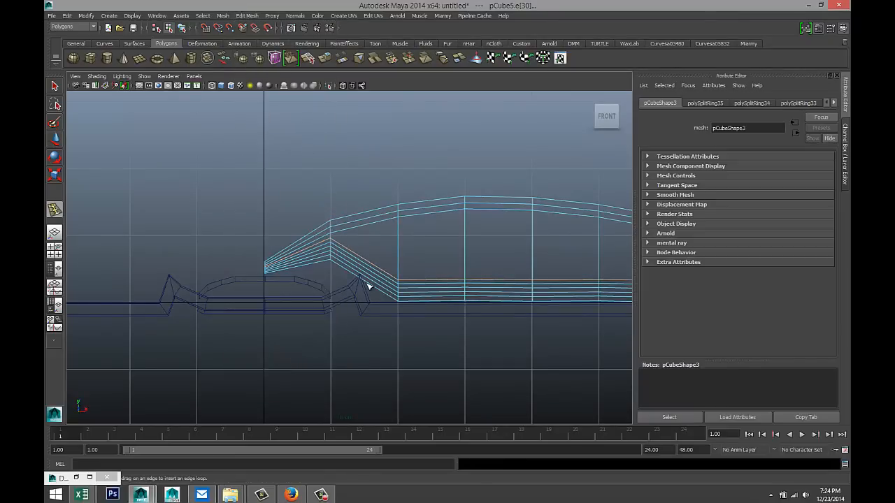
pyautogui.moveTo(364, 282); pyautogui.dragTo(290, 265)
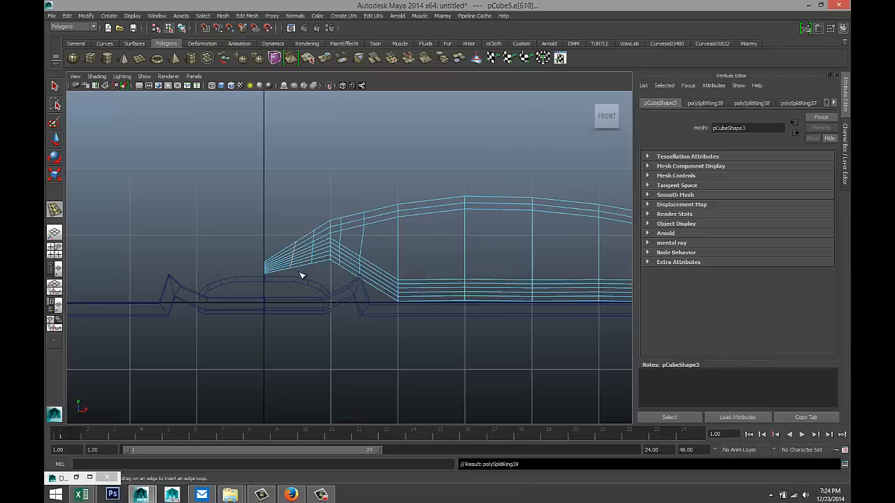
# - Move the new slope vertex columns up or down to even the bend toward the spine
pyautogui.press('q')
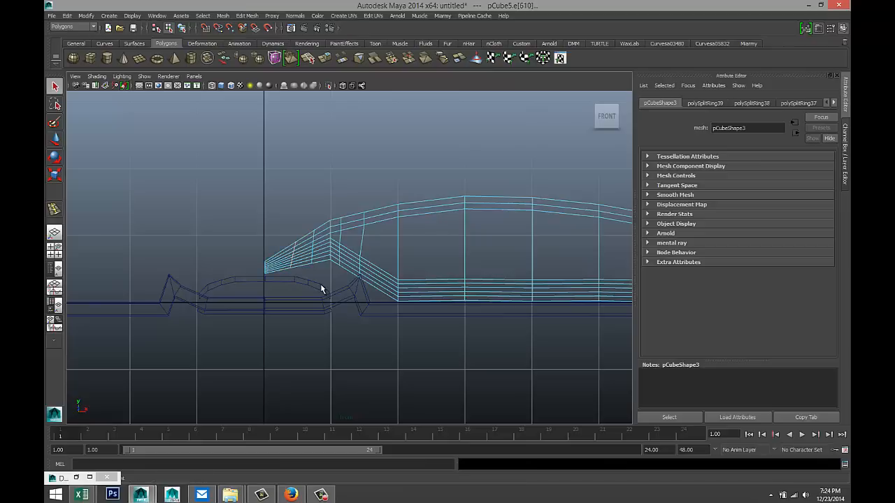
pyautogui.scroll(2, 320, 284)
pyautogui.moveTo(298, 250); pyautogui.dragTo(268, 249, button='right')
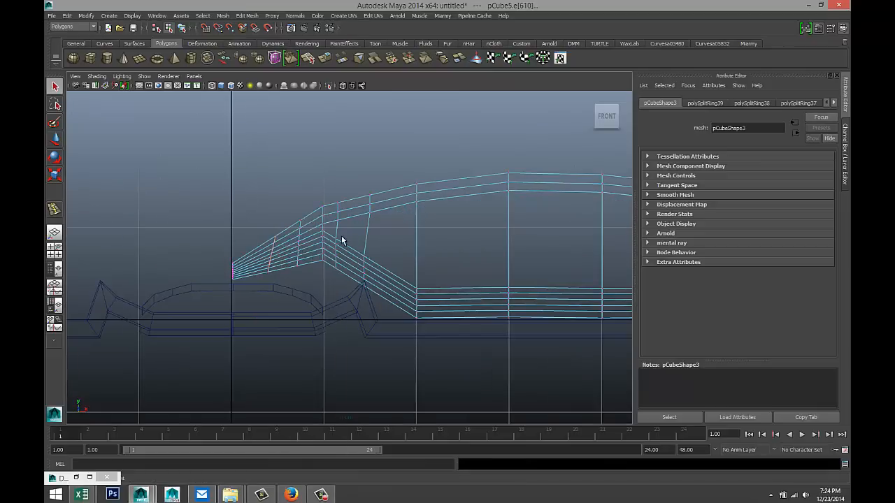
pyautogui.moveTo(332, 235); pyautogui.dragTo(350, 288)
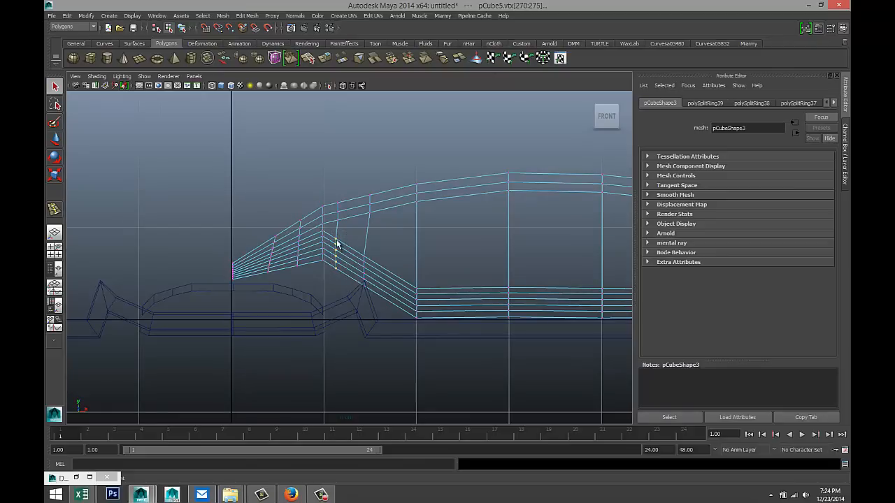
pyautogui.press('w')
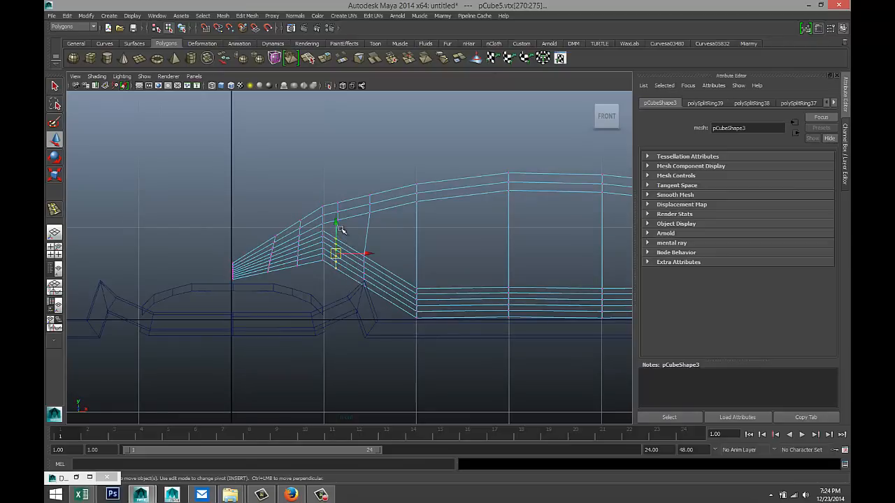
pyautogui.moveTo(338, 225)
pyautogui.mouseDown()
pyautogui.moveTo(339, 249)
pyautogui.moveTo(338, 240)
pyautogui.mouseUp()
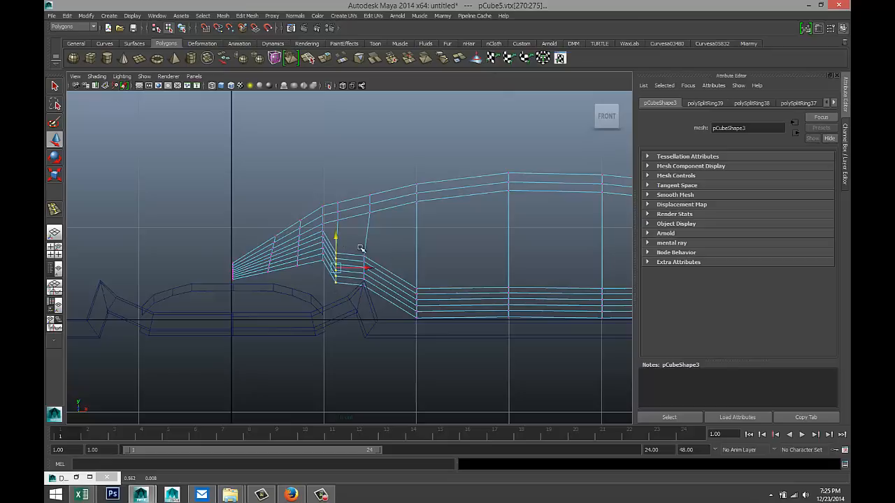
pyautogui.moveTo(358, 245); pyautogui.dragTo(348, 300)
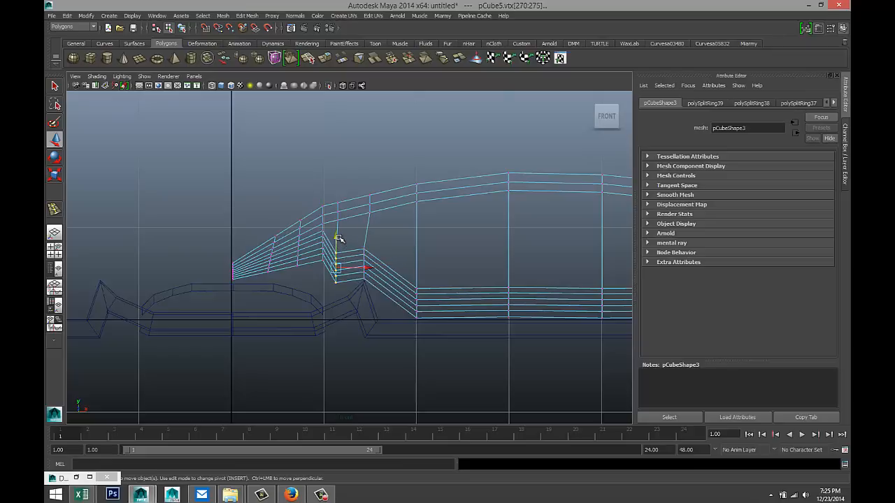
pyautogui.moveTo(336, 236); pyautogui.dragTo(326, 273)
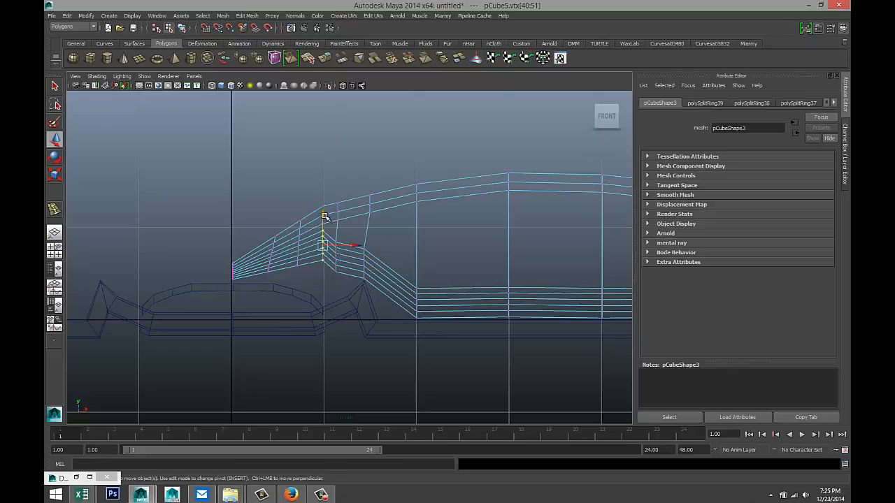
pyautogui.moveTo(324, 216); pyautogui.dragTo(324, 224)
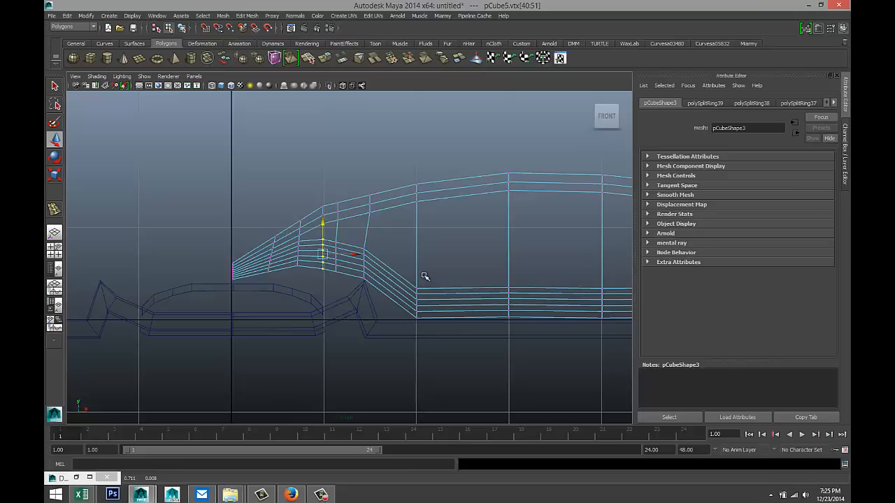
pyautogui.scroll(-8, 424, 276)
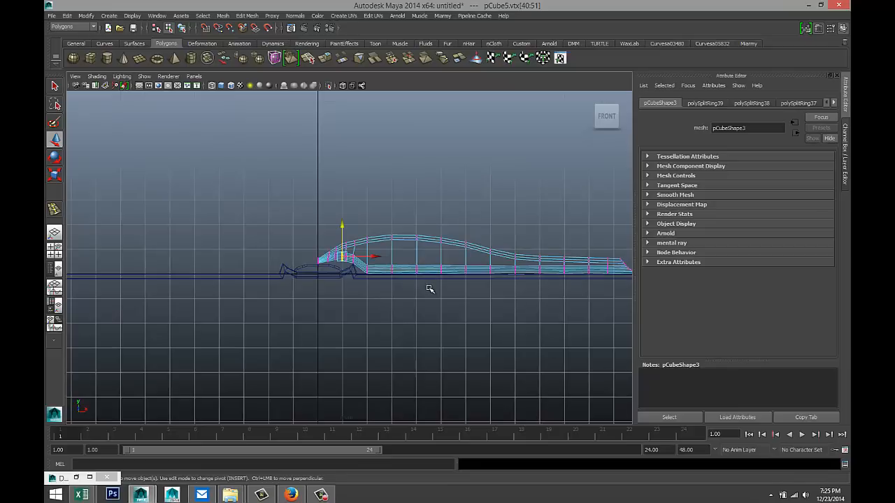
# - Maximize the perspective view and orbit to see the page block from the side
pyautogui.keyDown('alt'); pyautogui.moveTo(445, 294); pyautogui.dragTo(372, 296, button='middle'); pyautogui.keyUp('alt')
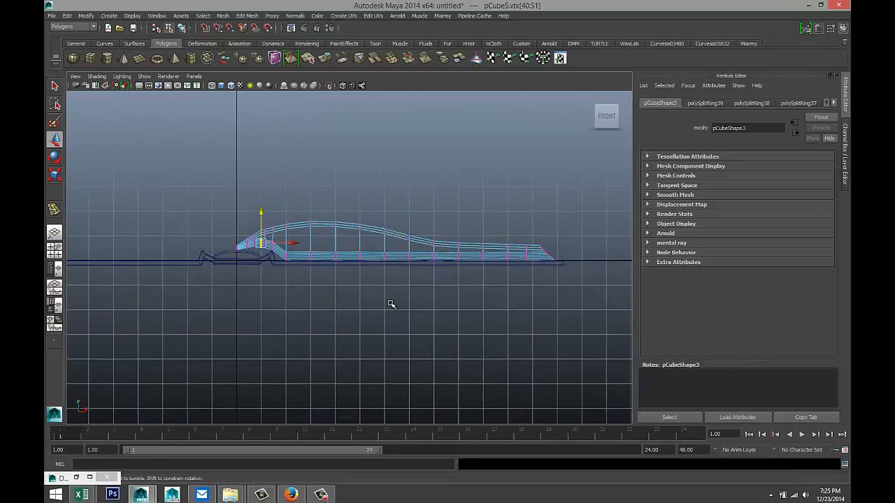
pyautogui.click(55, 250)
pyautogui.press('space')
pyautogui.moveTo(440, 249)
pyautogui.keyDown('alt'); pyautogui.mouseDown()
pyautogui.moveTo(448, 253)
pyautogui.moveTo(439, 239)
pyautogui.moveTo(447, 265)
pyautogui.mouseUp(); pyautogui.keyUp('alt')
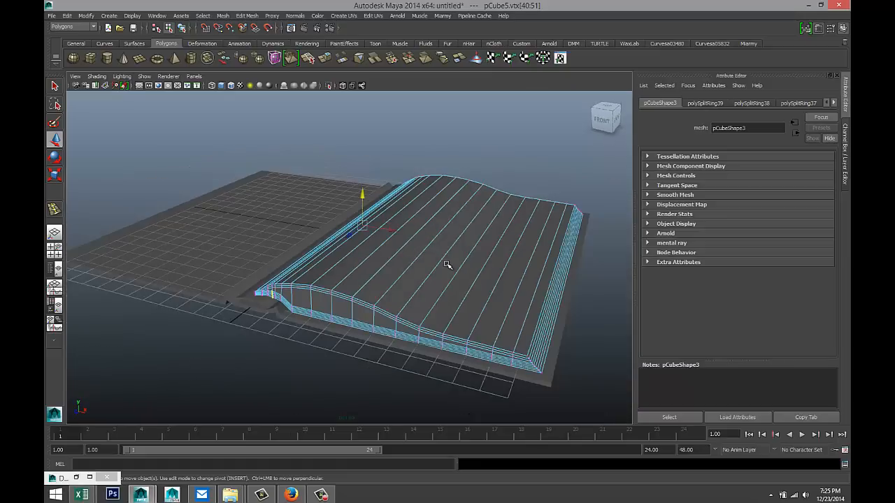
pyautogui.scroll(3, 446, 266)
pyautogui.keyDown('alt'); pyautogui.moveTo(396, 284); pyautogui.dragTo(401, 242, button='middle'); pyautogui.keyUp('alt')
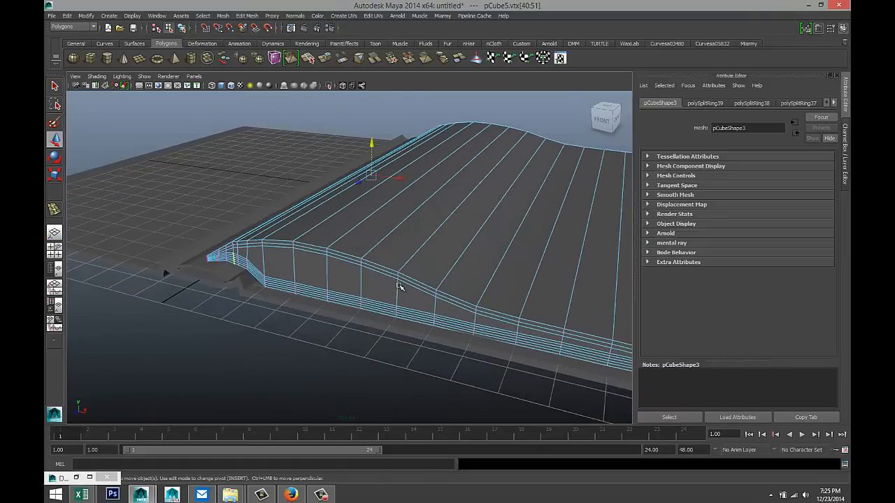
pyautogui.keyDown('alt'); pyautogui.moveTo(400, 287); pyautogui.dragTo(356, 295); pyautogui.keyUp('alt')
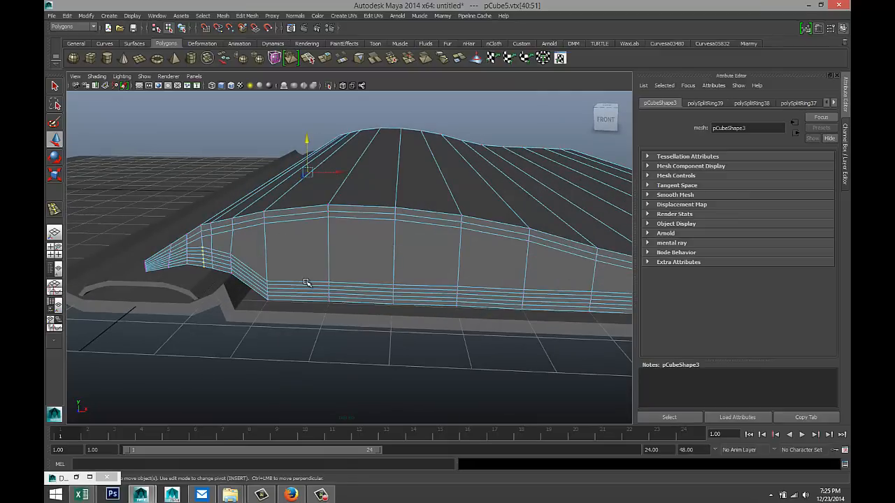
pyautogui.moveTo(306, 283); pyautogui.dragTo(300, 254, button='right')
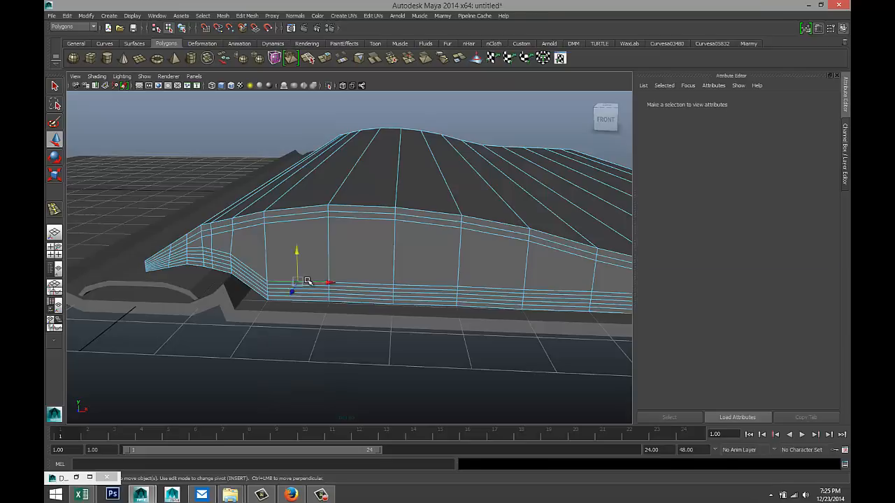
# - Delete the five extra horizontal edge loops along the block's lower side
pyautogui.doubleClick(308, 282)
pyautogui.press('Delete')
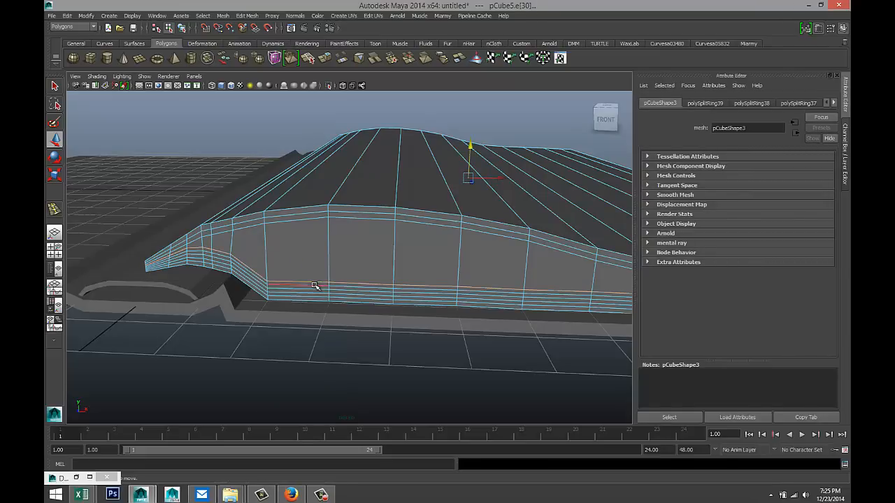
pyautogui.doubleClick(313, 286)
pyautogui.press('Delete')
pyautogui.doubleClick(313, 289)
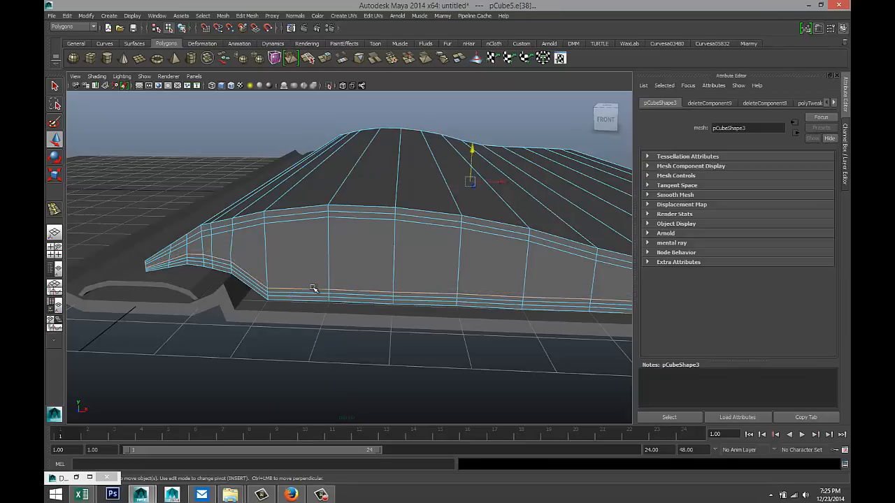
pyautogui.press('Delete')
pyautogui.doubleClick(312, 295)
pyautogui.press('Delete')
pyautogui.doubleClick(310, 296)
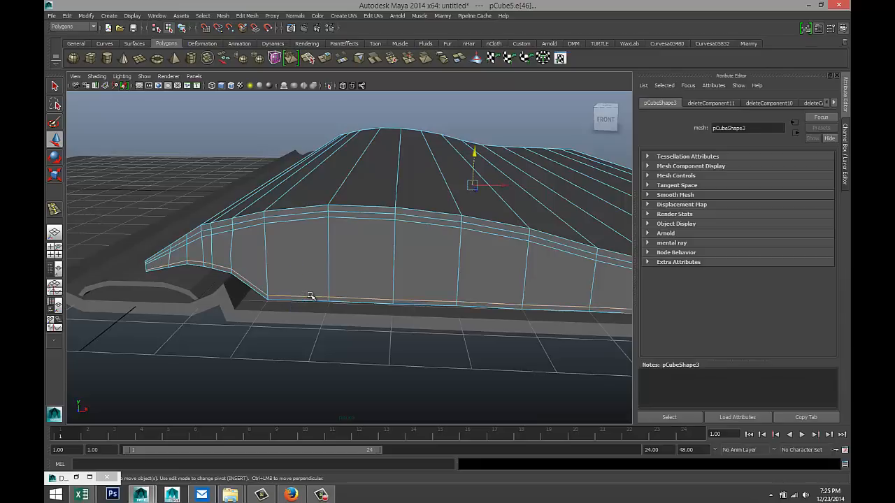
pyautogui.press('Delete')
# - Orbit to inspect the model, then maximize and zoom the front view
pyautogui.keyDown('alt'); pyautogui.moveTo(357, 294); pyautogui.dragTo(380, 300); pyautogui.keyUp('alt')
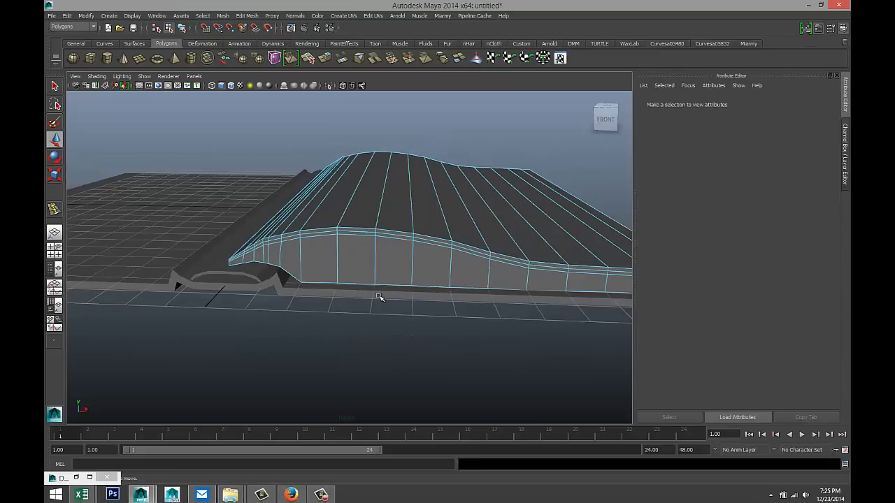
pyautogui.keyDown('alt'); pyautogui.moveTo(447, 303); pyautogui.dragTo(276, 289); pyautogui.keyUp('alt')
pyautogui.scroll(-5, 269, 297)
pyautogui.scroll(4, 260, 297)
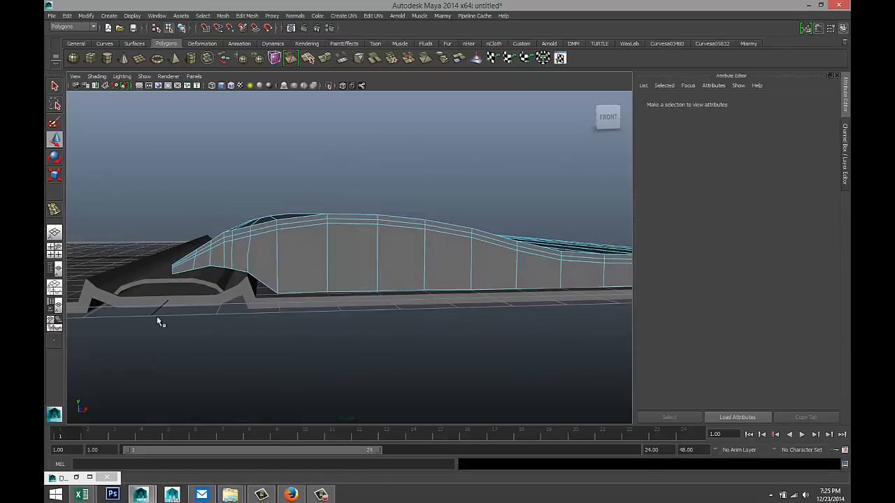
pyautogui.click(56, 253)
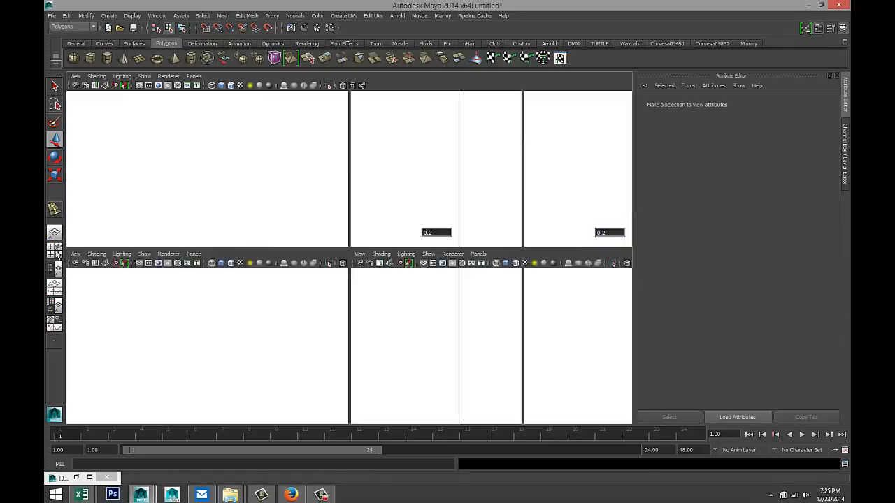
pyautogui.press('space')
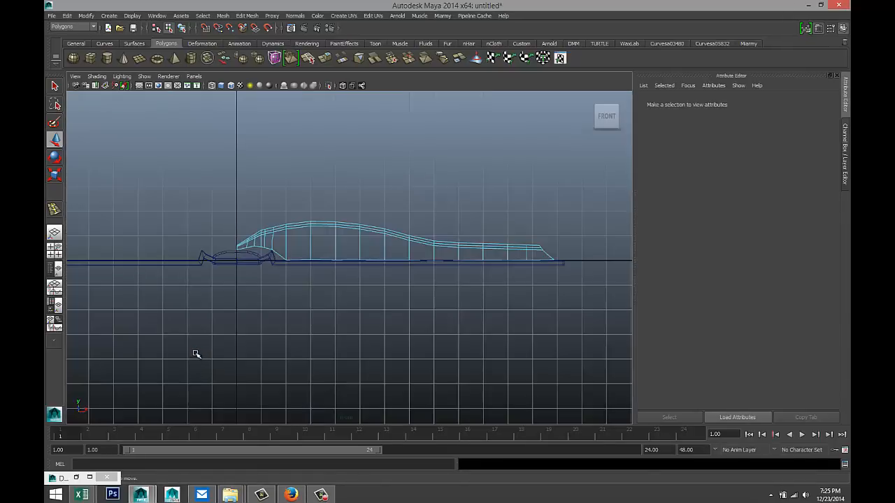
pyautogui.scroll(6, 203, 355)
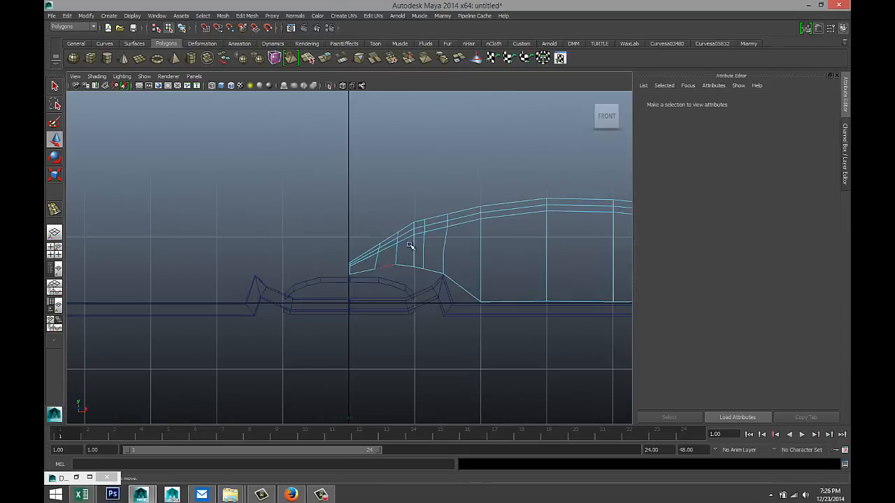
pyautogui.scroll(6, 413, 209)
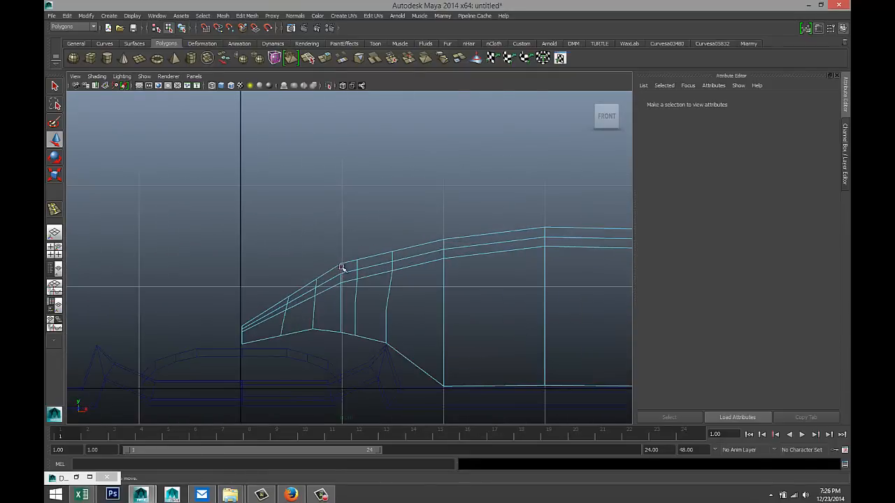
# - Lower the four stacked vertices on the curve slightly
pyautogui.moveTo(341, 268); pyautogui.dragTo(317, 265, button='right')
pyautogui.moveTo(333, 257); pyautogui.dragTo(352, 296)
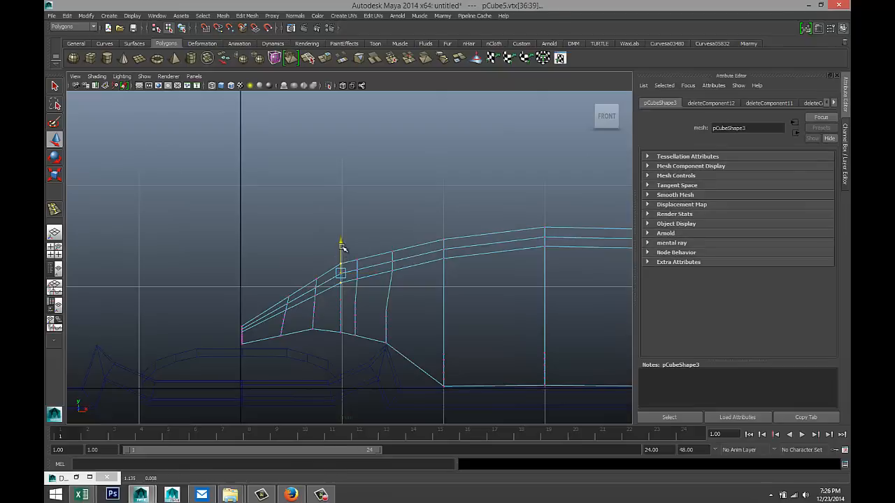
pyautogui.moveTo(341, 246); pyautogui.dragTo(343, 250)
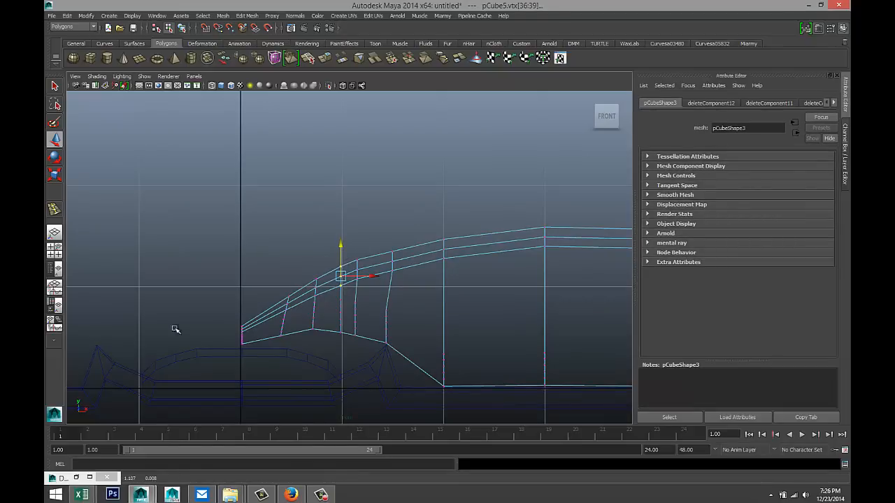
pyautogui.click(55, 251)
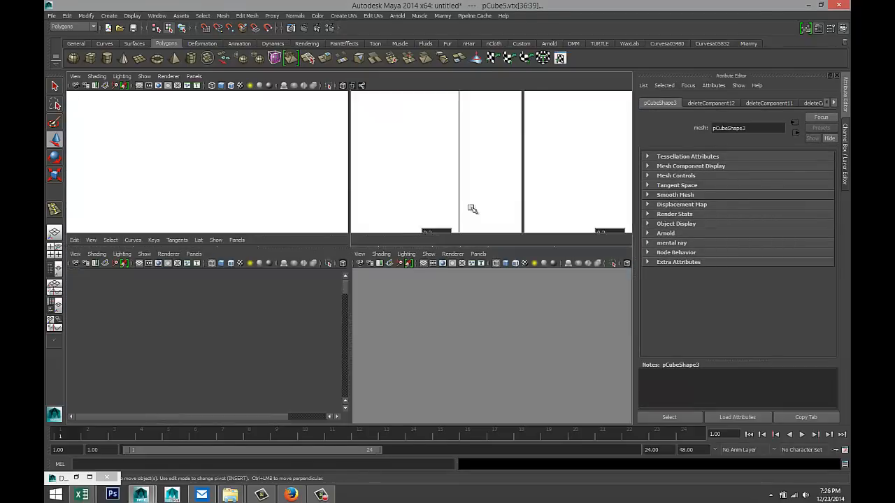
pyautogui.press('space')
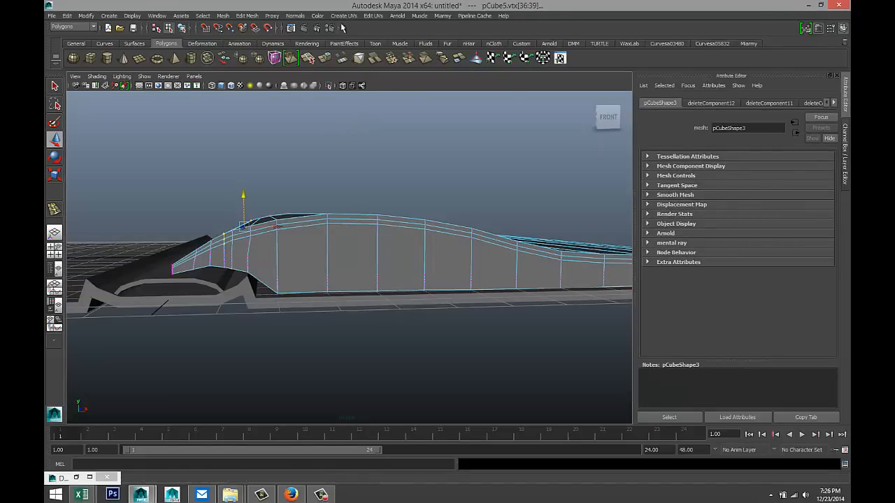
# - Insert an edge loop with the Insert Edge Loop Tool next to the page block's curled spine edge
pyautogui.click(249, 16)
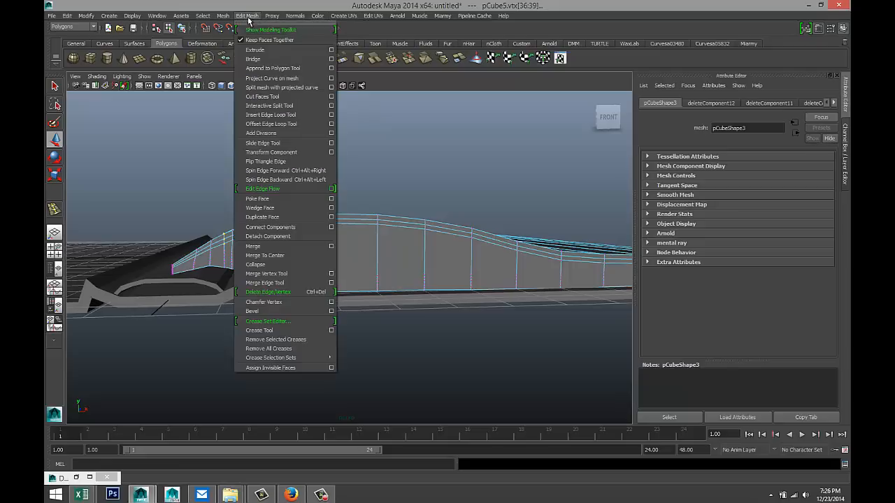
pyautogui.click(296, 115)
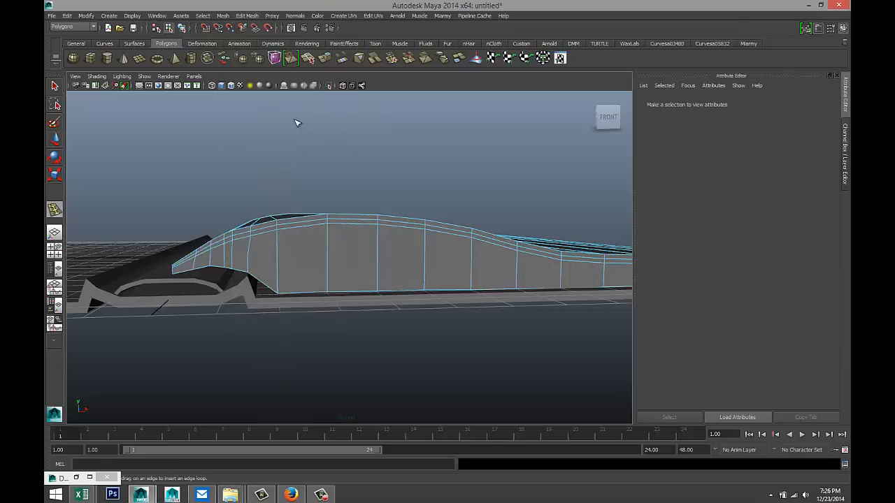
pyautogui.click(174, 273)
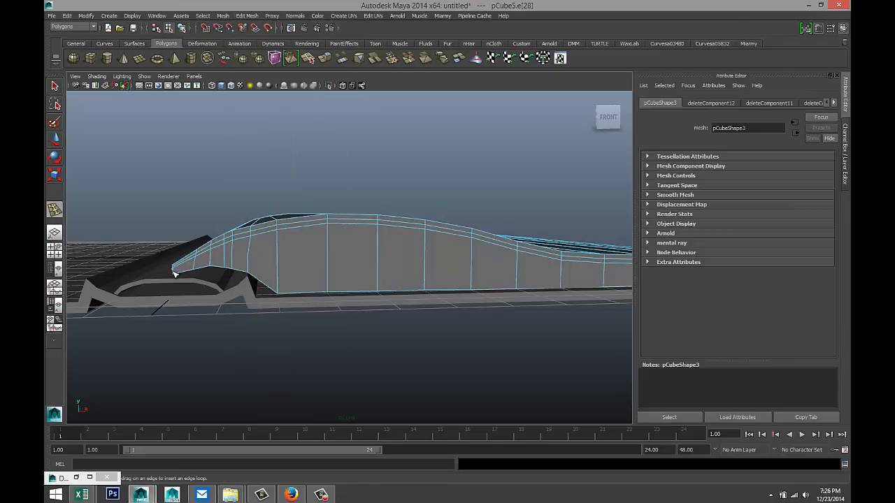
pyautogui.scroll(-2, 408, 344)
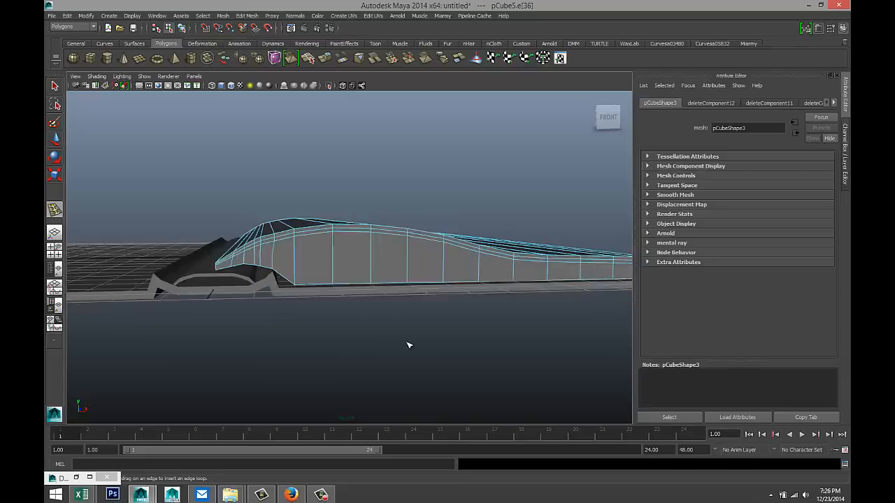
pyautogui.scroll(1, 421, 344)
# - Select the whole pCube5 page block in Object Mode and maximize the Top view
pyautogui.keyDown('alt'); pyautogui.moveTo(398, 335); pyautogui.dragTo(393, 350); pyautogui.keyUp('alt')
pyautogui.moveTo(370, 299); pyautogui.dragTo(399, 268, button='right')
pyautogui.scroll(-2, 374, 316)
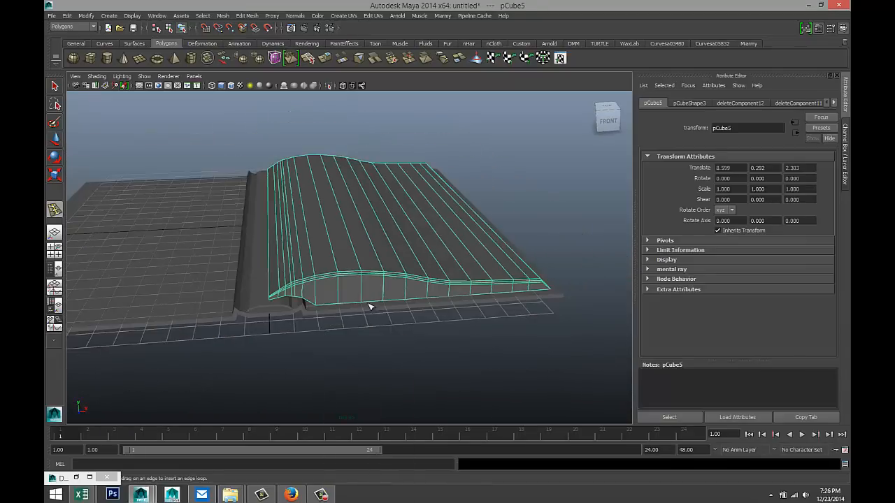
pyautogui.keyDown('alt'); pyautogui.moveTo(370, 305); pyautogui.dragTo(347, 329); pyautogui.keyUp('alt')
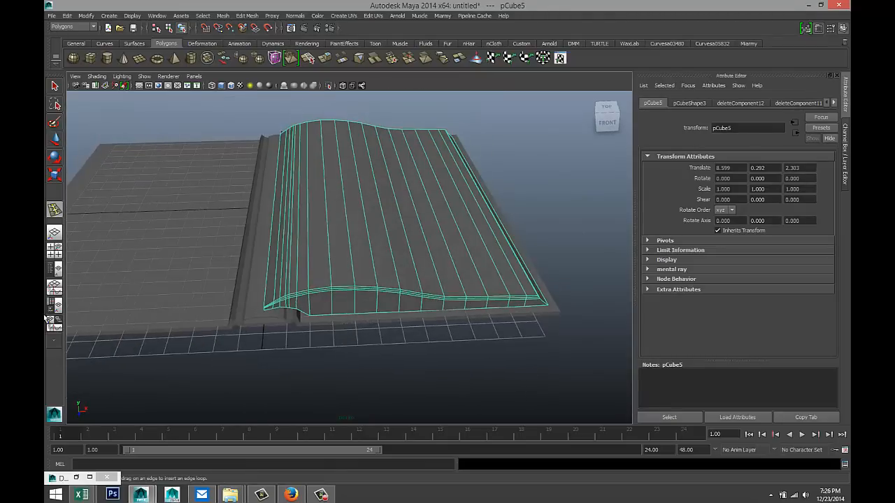
pyautogui.click(55, 250)
pyautogui.press('space')
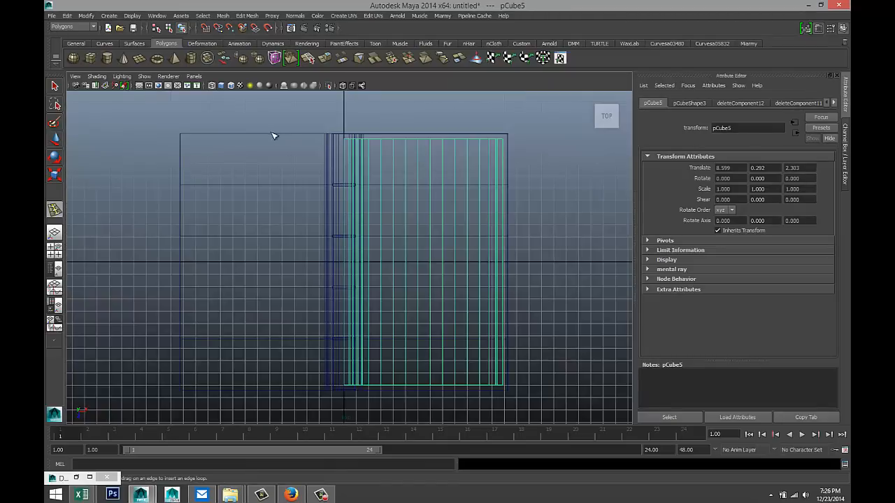
pyautogui.click(86, 16)
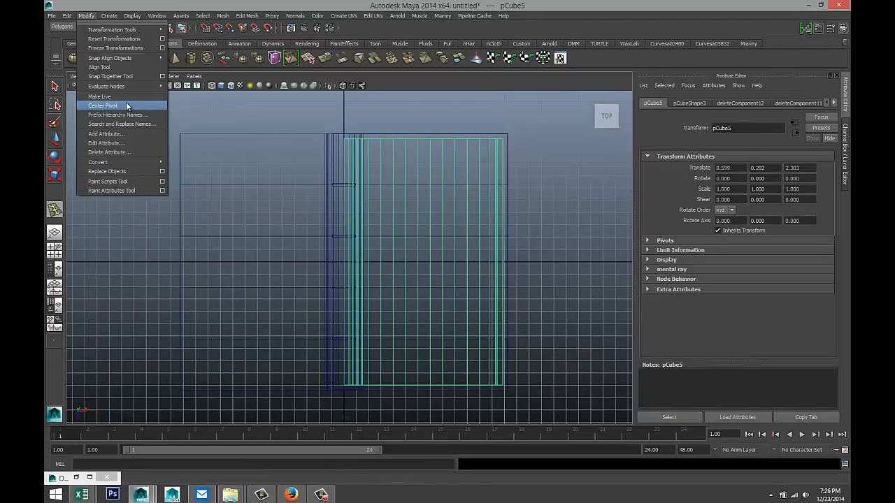
# - Center pCube5's pivot, then slide the pivot left along X onto the spine edge
pyautogui.click(129, 105)
pyautogui.press('w')
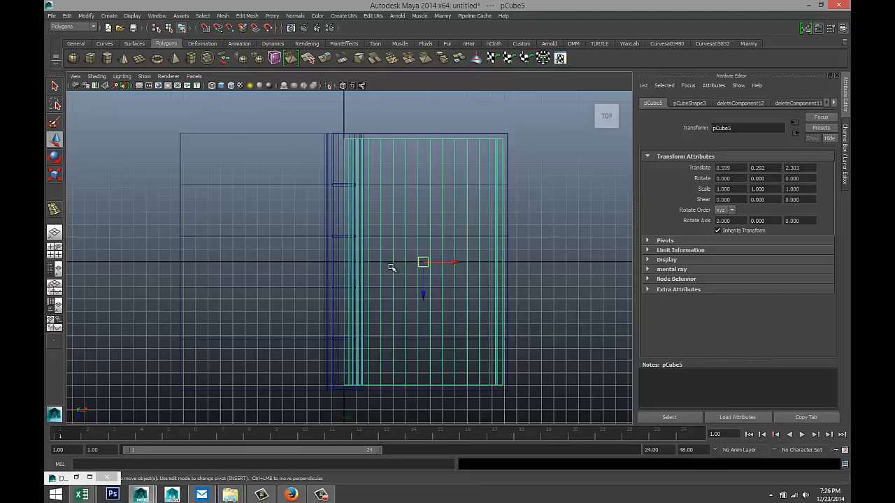
pyautogui.press('Insert')
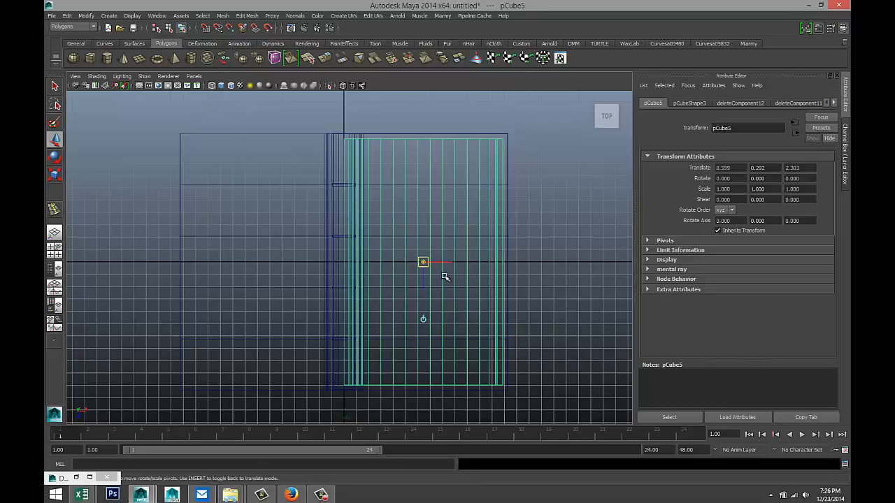
pyautogui.moveTo(449, 262); pyautogui.dragTo(371, 250)
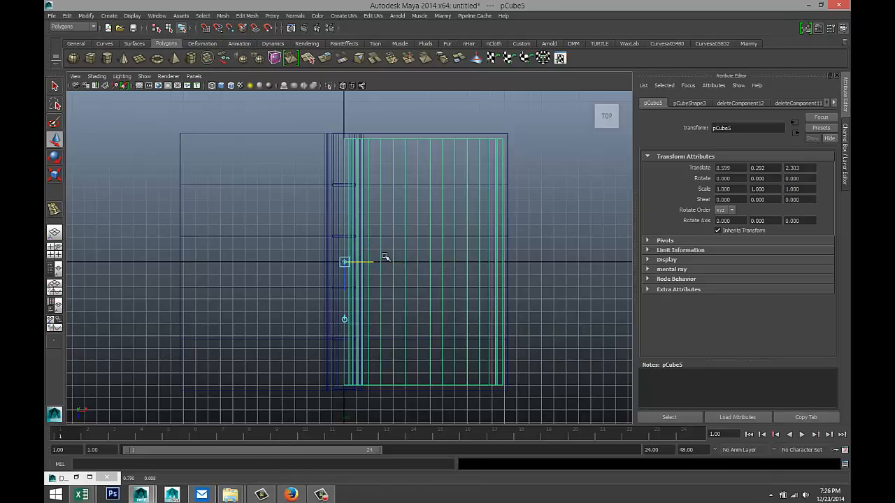
pyautogui.click(67, 16)
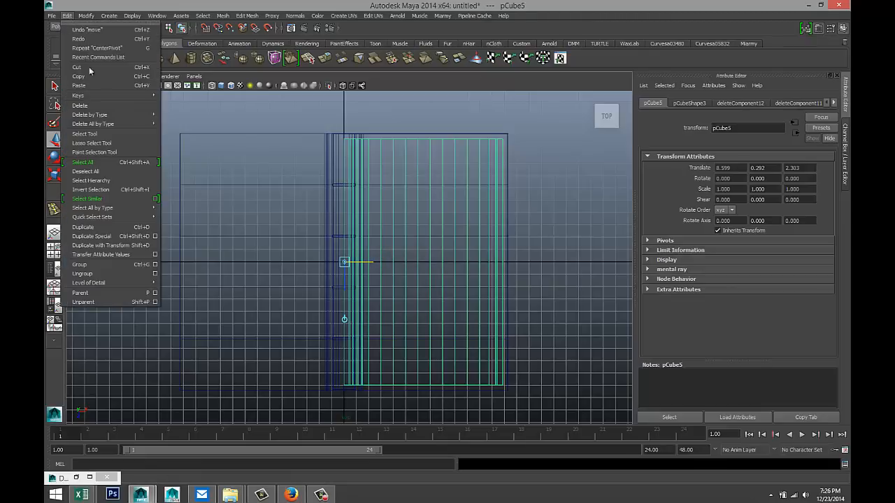
# - Duplicate pCube5 as an instance with Scale X -1, giving mirrored pCube6 for the left pages
pyautogui.click(156, 237)
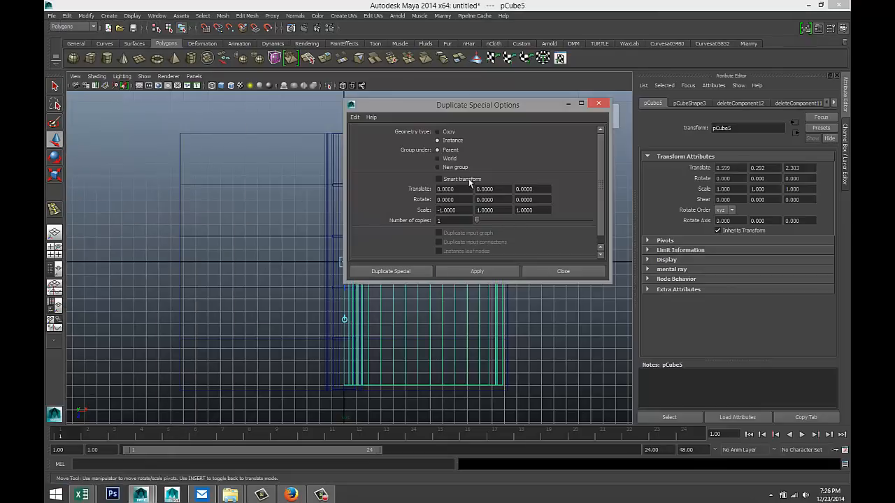
pyautogui.click(477, 271)
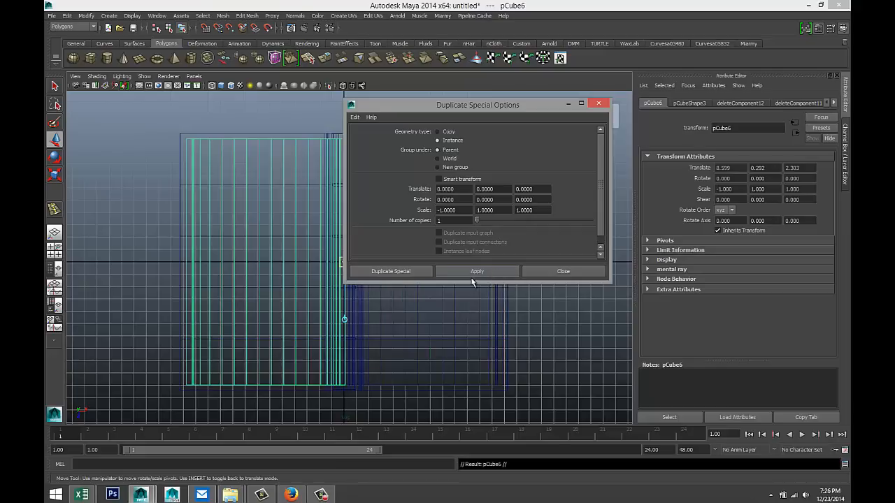
pyautogui.click(57, 252)
pyautogui.click(568, 103)
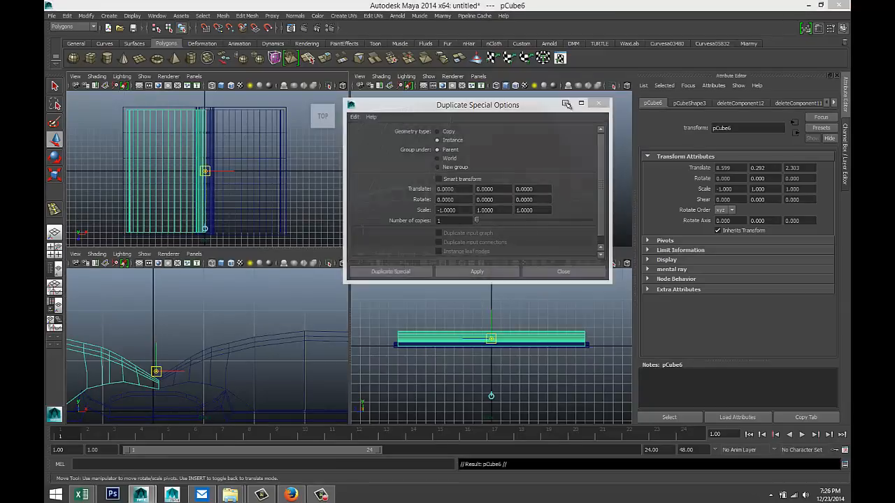
pyautogui.press('space')
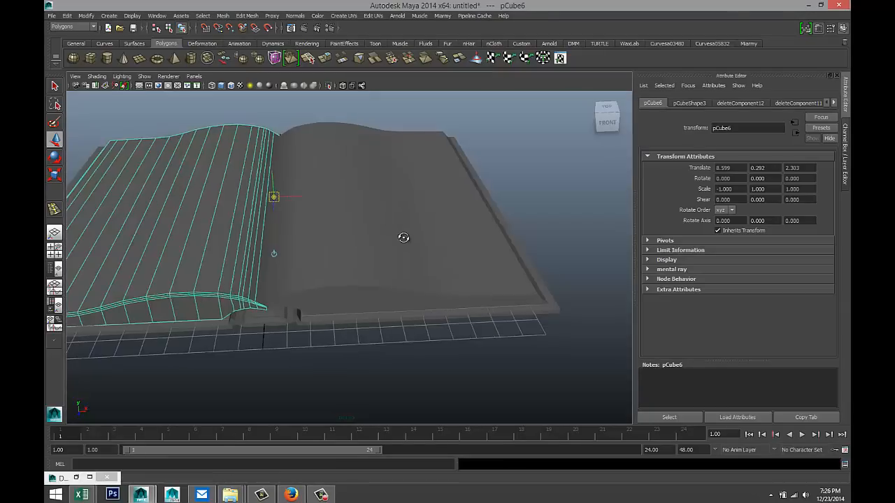
# - Select pCube5 and pCube6 and combine them into one mesh, polySurface3
pyautogui.keyDown('alt'); pyautogui.moveTo(403, 236); pyautogui.dragTo(410, 296); pyautogui.keyUp('alt')
pyautogui.click(409, 331)
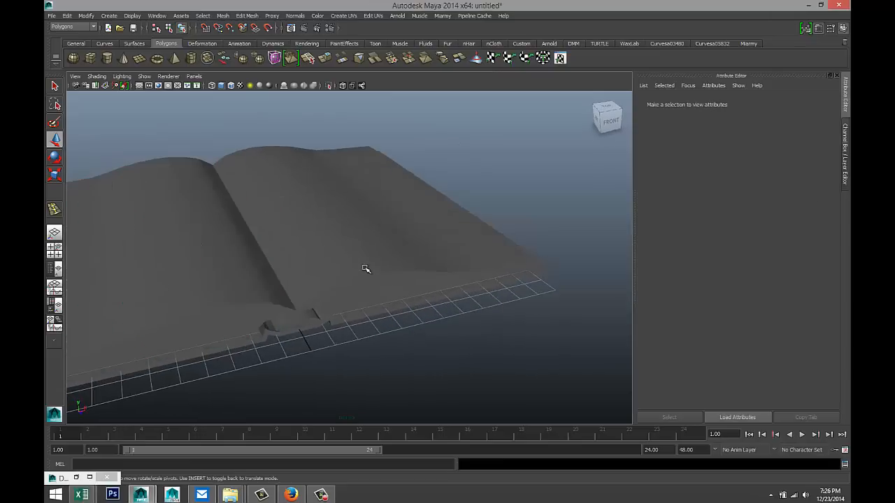
pyautogui.click(321, 281)
pyautogui.keyDown('shift'); pyautogui.click(217, 284); pyautogui.keyUp('shift')
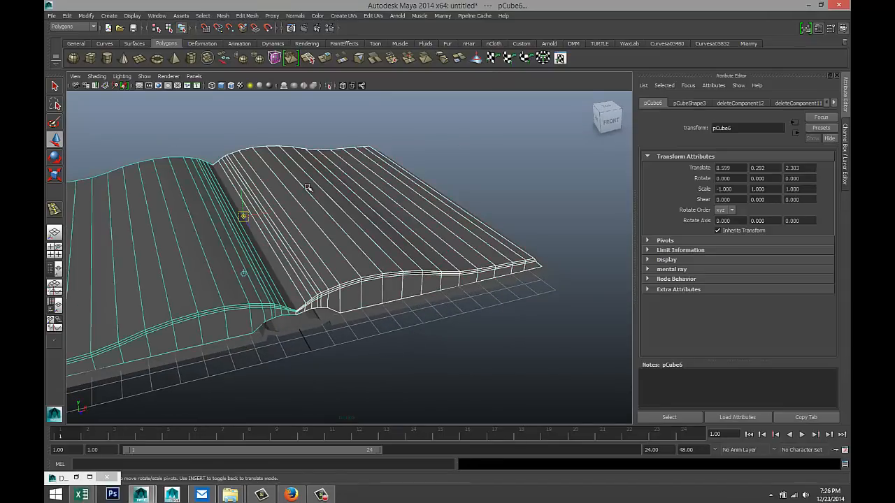
pyautogui.click(222, 16)
pyautogui.click(233, 28)
pyautogui.press('f')
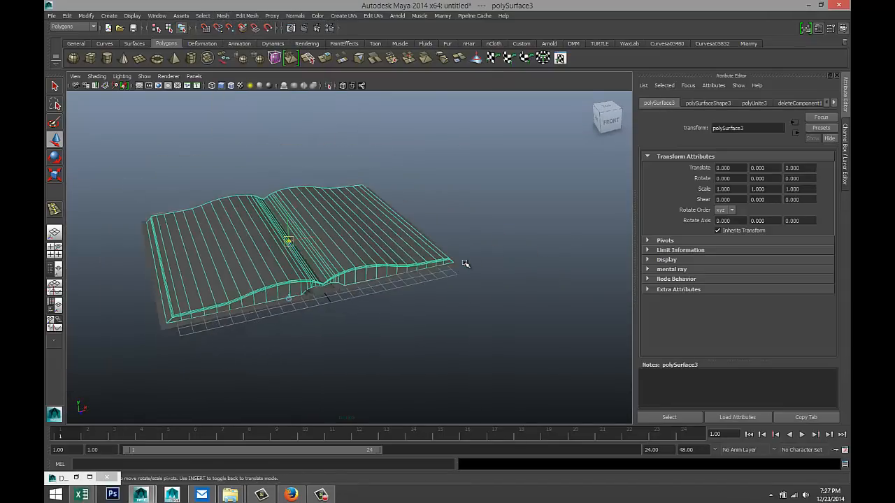
# - Reframe the view over the book and reselect the combined page mesh
pyautogui.keyDown('alt'); pyautogui.moveTo(466, 301); pyautogui.dragTo(473, 314); pyautogui.keyUp('alt')
pyautogui.click(472, 302)
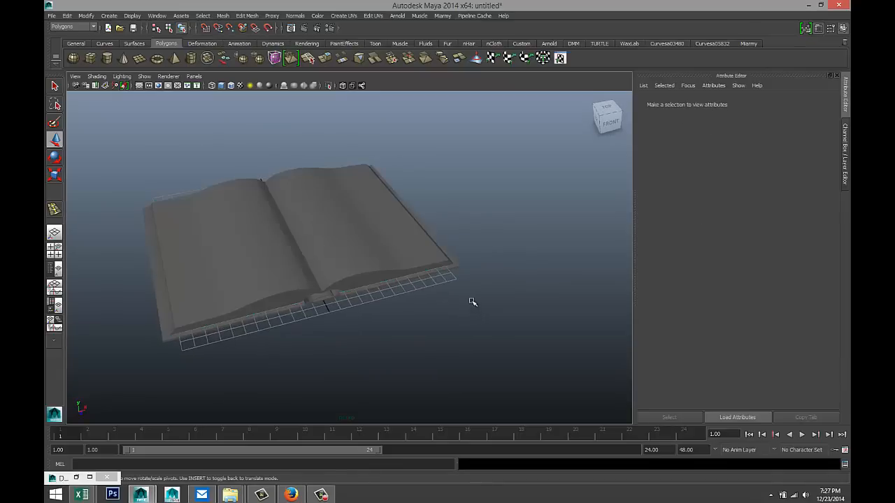
pyautogui.keyDown('alt'); pyautogui.moveTo(483, 275); pyautogui.dragTo(496, 305, button='middle'); pyautogui.keyUp('alt')
pyautogui.scroll(2, 499, 312)
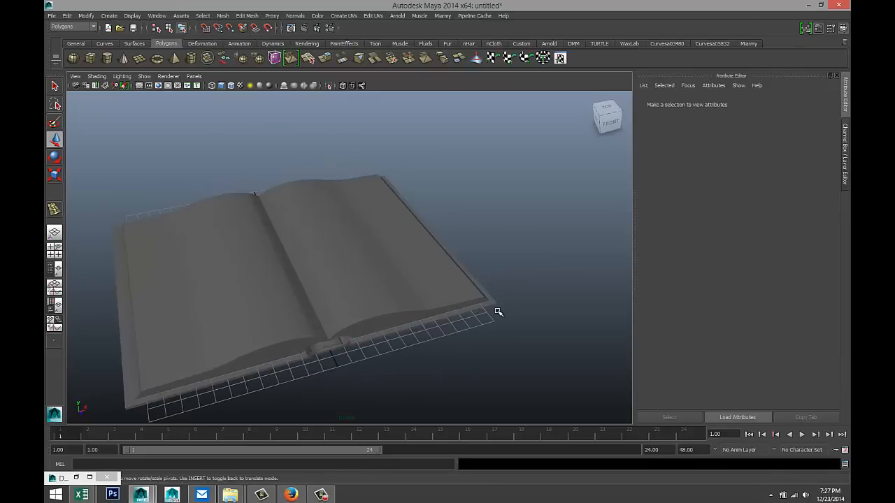
pyautogui.keyDown('alt'); pyautogui.moveTo(501, 314); pyautogui.dragTo(485, 306); pyautogui.keyUp('alt')
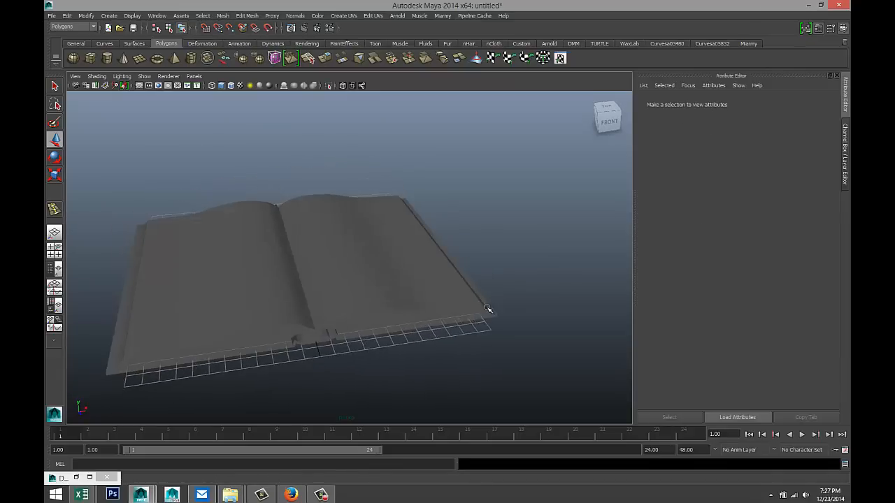
pyautogui.click(394, 299)
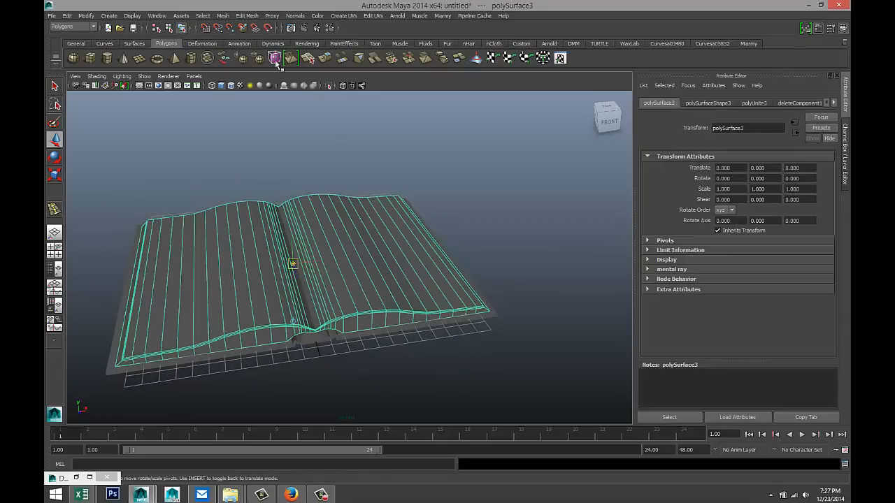
# - Duplicate the combined page mesh and raise the copy straight up to translate Y 8.079
pyautogui.hotkey('ctrl', 'd')
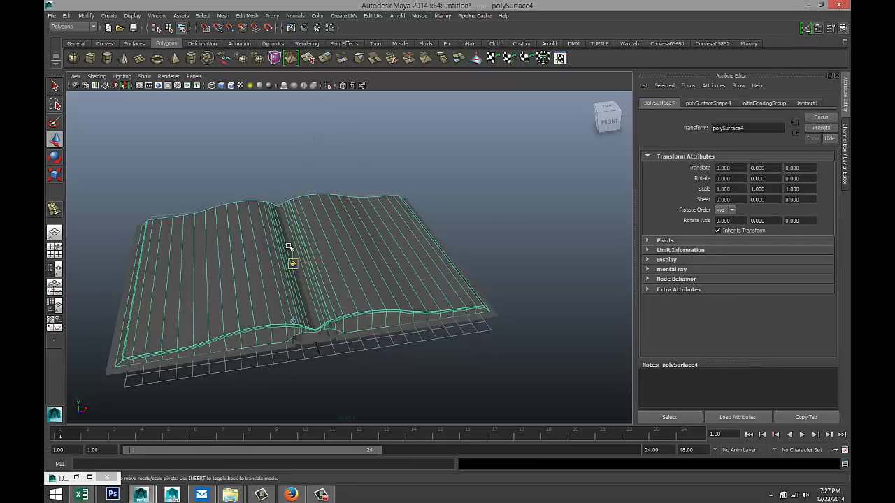
pyautogui.press('e')
pyautogui.press('w')
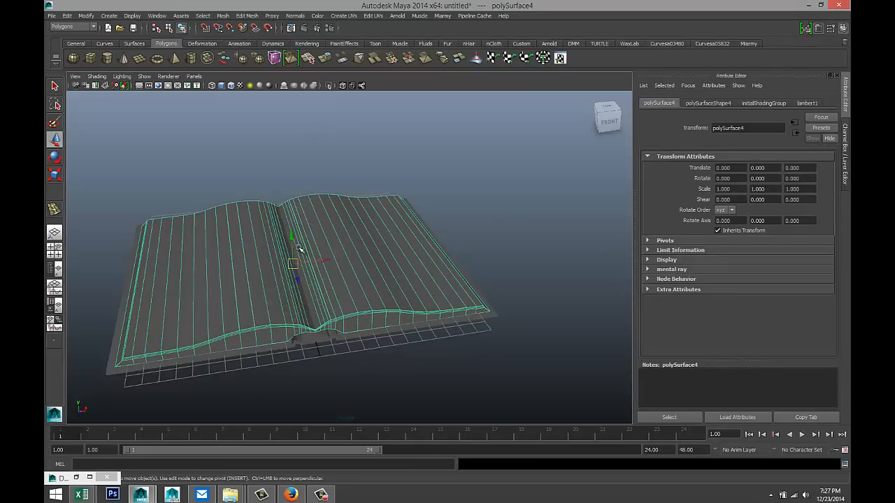
pyautogui.moveTo(293, 236); pyautogui.dragTo(293, 196)
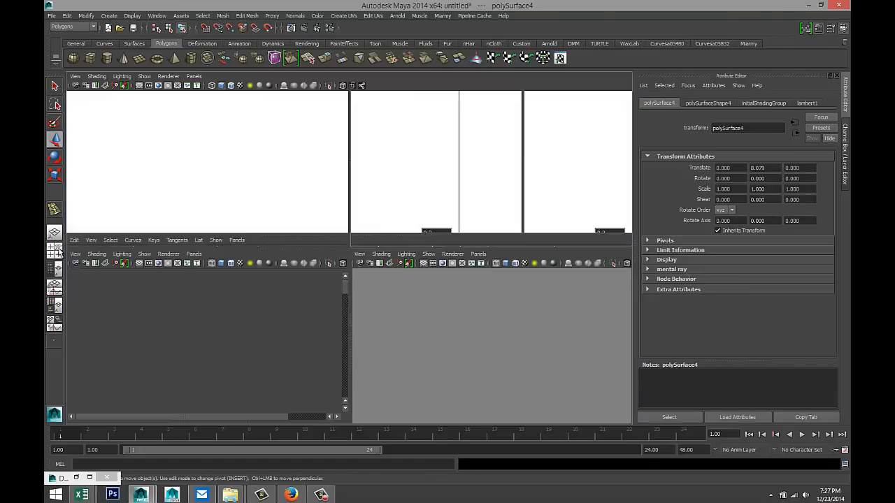
# - Maximize the Front view, pan over both meshes, and clear the selection
pyautogui.click(56, 250)
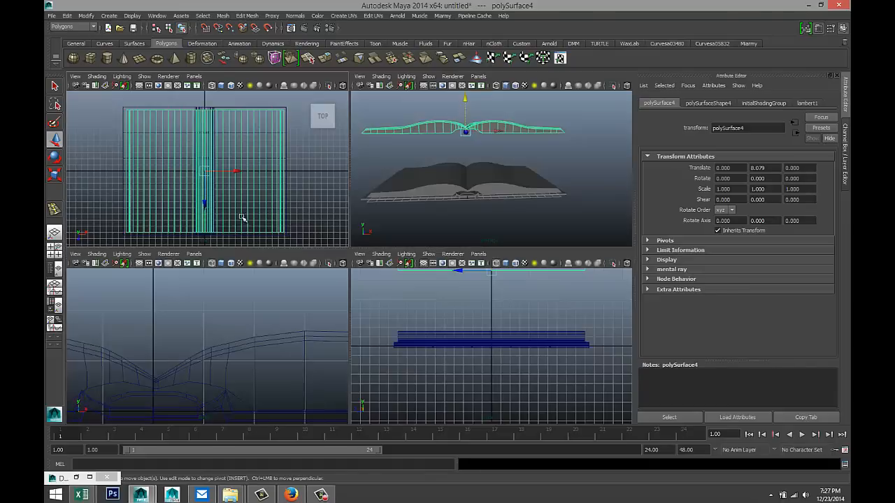
pyautogui.press('space')
pyautogui.scroll(-3, 315, 280)
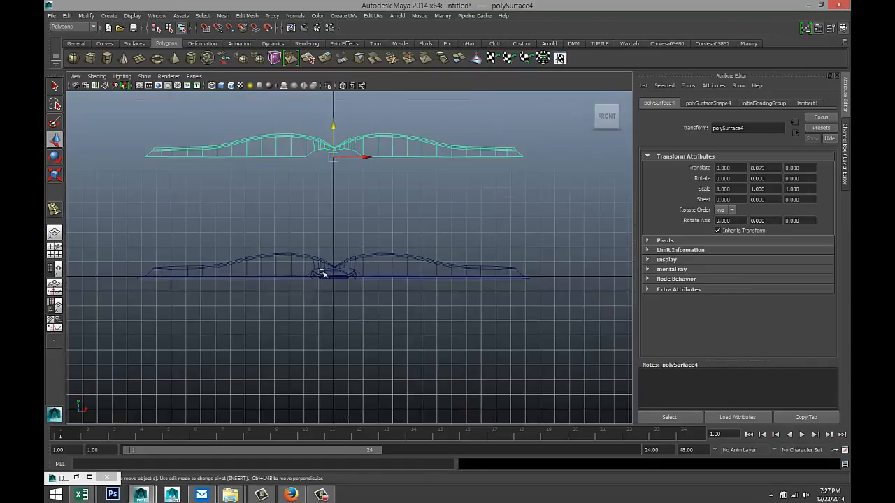
pyautogui.keyDown('alt'); pyautogui.moveTo(352, 225); pyautogui.dragTo(370, 262, button='middle'); pyautogui.keyUp('alt')
pyautogui.scroll(1, 370, 262)
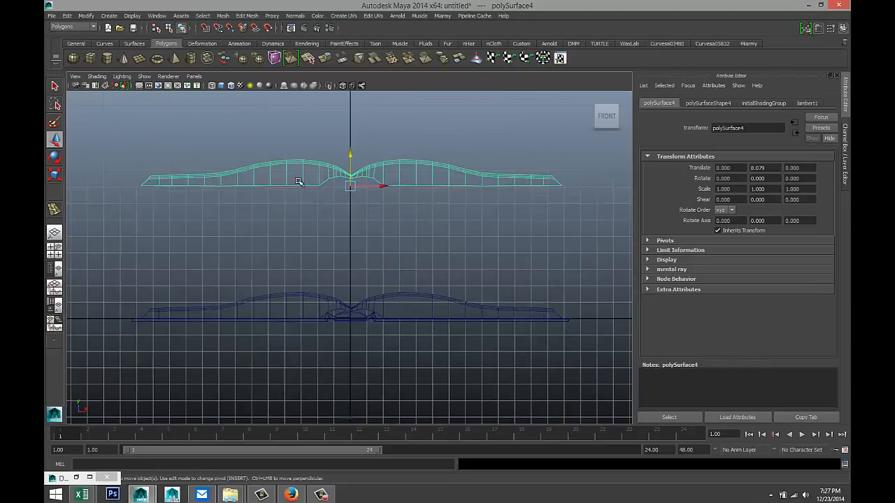
pyautogui.rightClick(299, 181)
pyautogui.click(235, 215)
# - Delete the extra faces from the raised copy, including a face near the spine
pyautogui.moveTo(101, 202); pyautogui.dragTo(604, 184)
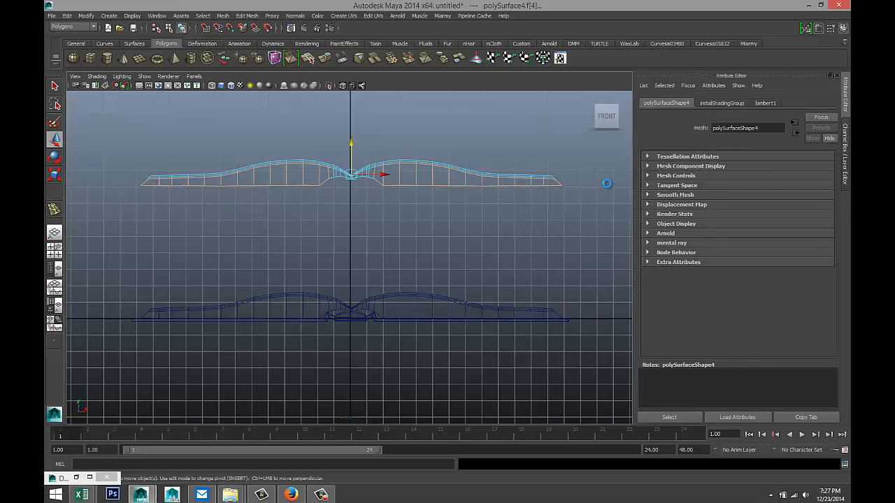
pyautogui.press('Delete')
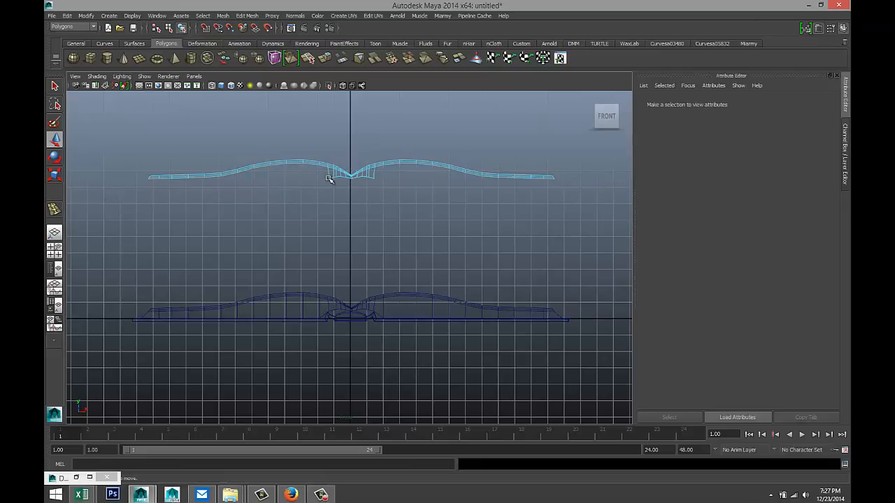
pyautogui.click(331, 178)
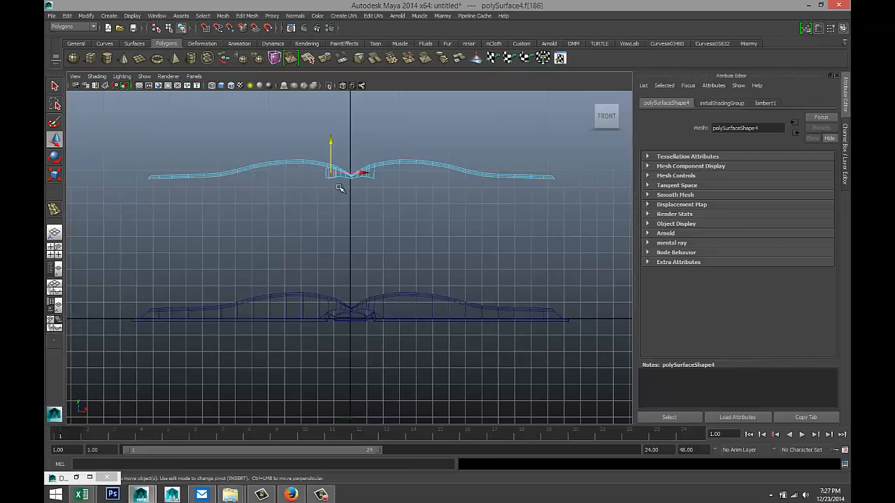
pyautogui.press('Delete')
pyautogui.scroll(5, 384, 212)
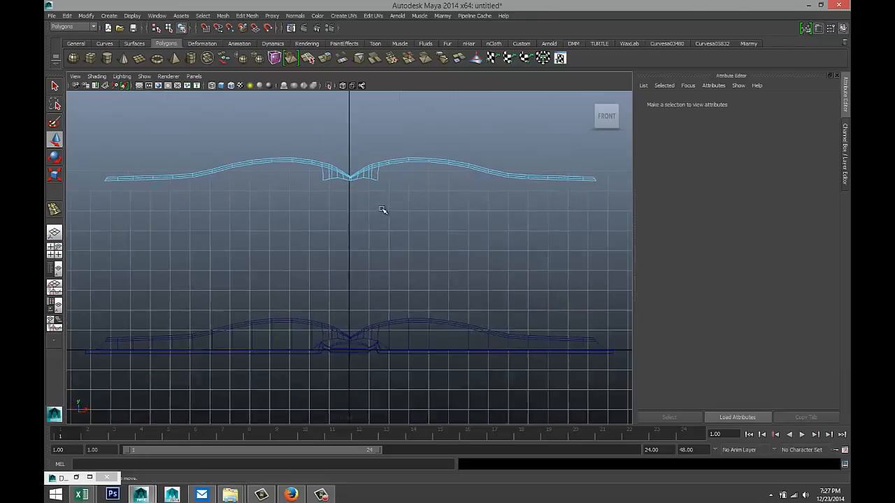
pyautogui.keyDown('alt'); pyautogui.moveTo(433, 139); pyautogui.dragTo(424, 253, button='middle'); pyautogui.keyUp('alt')
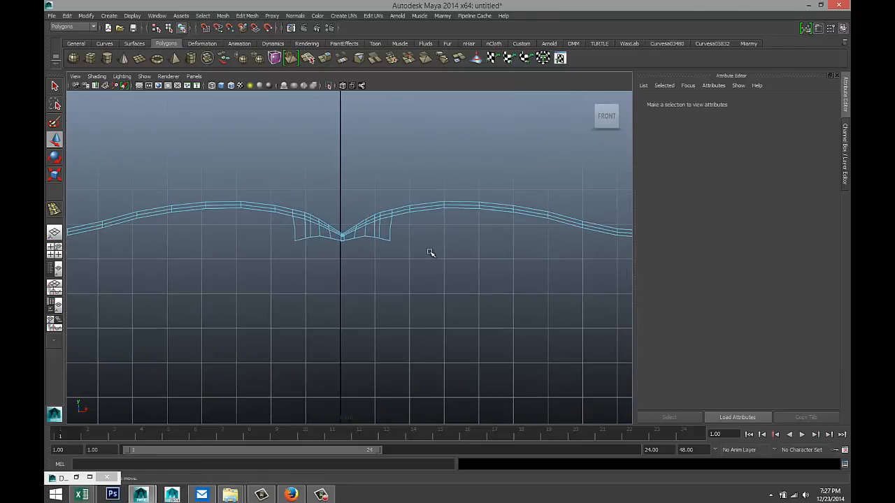
pyautogui.scroll(5, 430, 252)
# - Delete the left and right face strips hanging below the spine, then maximize the perspective view
pyautogui.moveTo(232, 213); pyautogui.dragTo(325, 257)
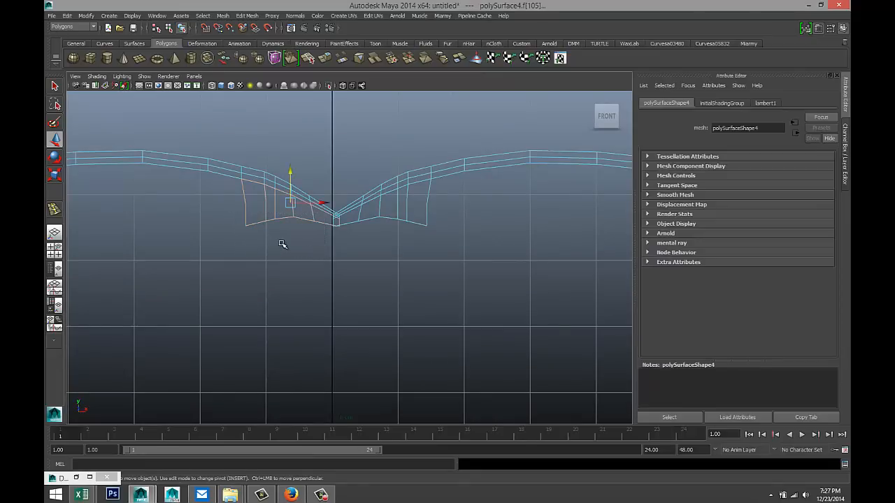
pyautogui.press('Delete')
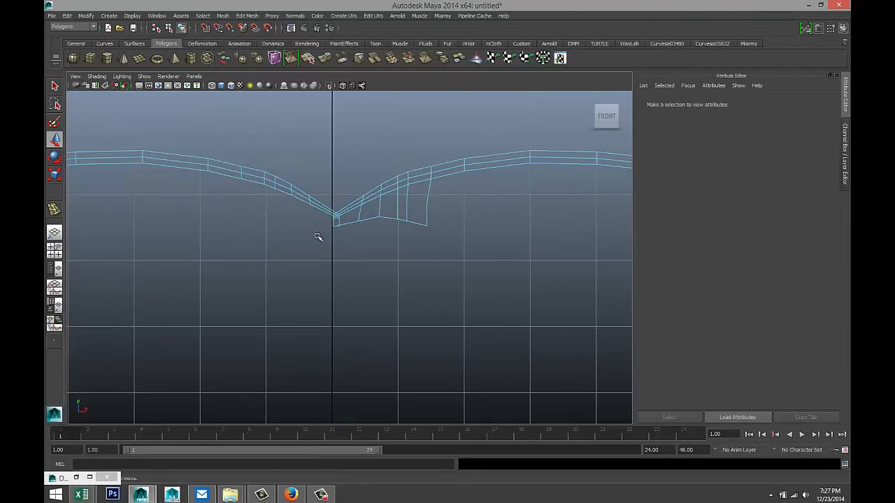
pyautogui.moveTo(316, 240); pyautogui.dragTo(455, 221)
pyautogui.press('Delete')
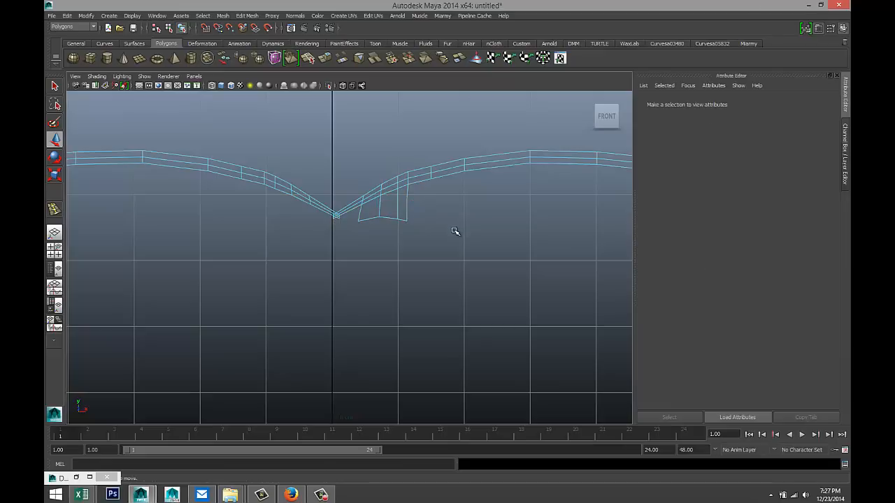
pyautogui.moveTo(352, 227); pyautogui.dragTo(428, 218)
pyautogui.press('Delete')
pyautogui.scroll(-4, 430, 235)
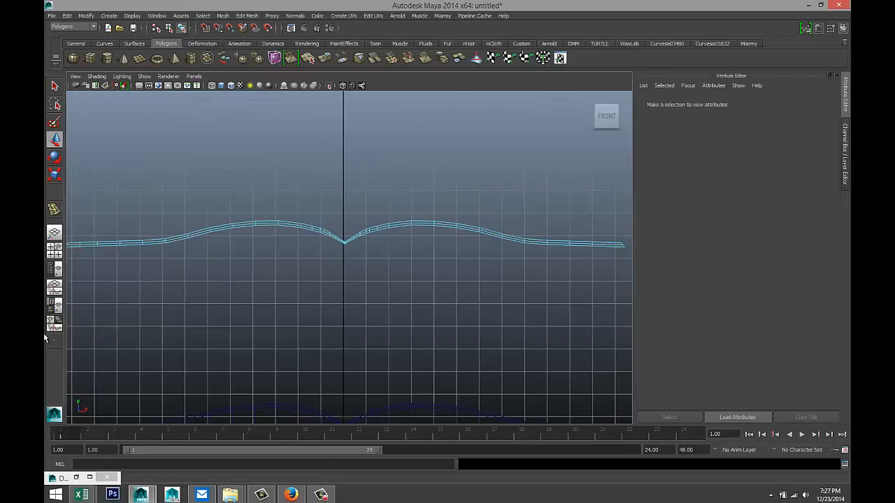
pyautogui.click(54, 249)
pyautogui.press('space')
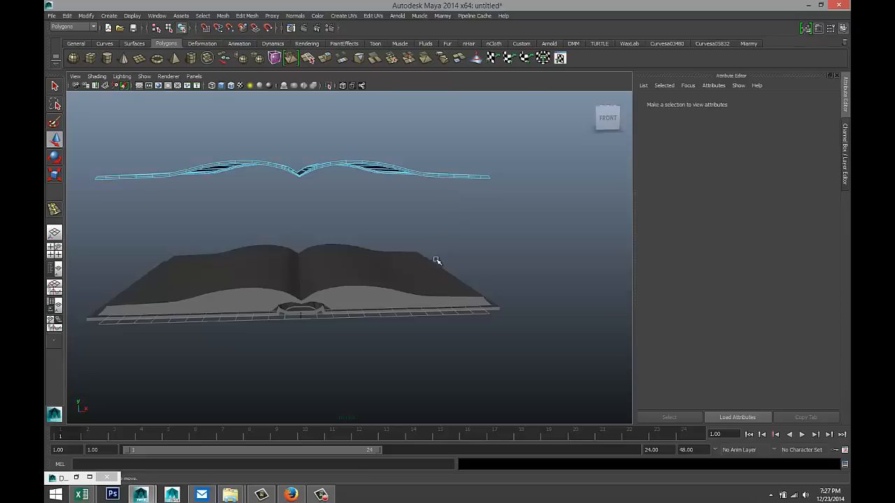
# - Select the thin polySurface4 sheet and move it along X to 51.174, beside the book
pyautogui.moveTo(436, 260)
pyautogui.keyDown('alt'); pyautogui.mouseDown()
pyautogui.moveTo(446, 286)
pyautogui.moveTo(429, 260)
pyautogui.moveTo(430, 276)
pyautogui.mouseUp(); pyautogui.keyUp('alt')
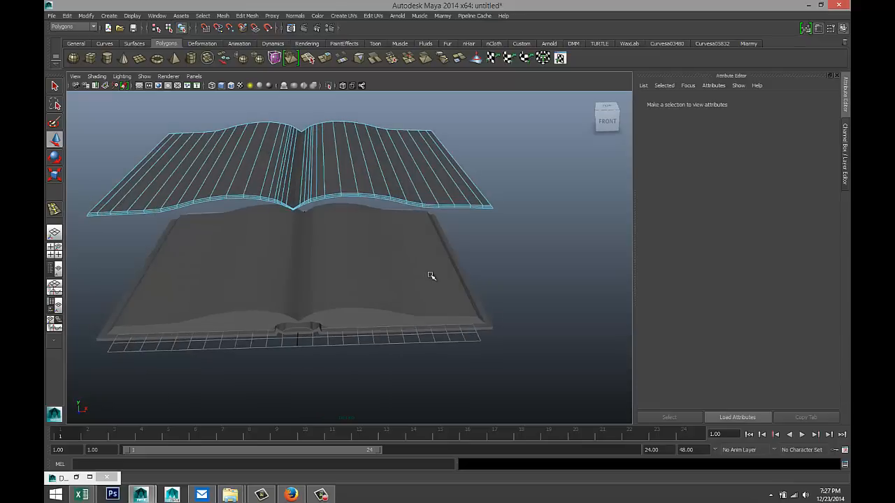
pyautogui.click(54, 250)
pyautogui.moveTo(267, 182); pyautogui.dragTo(264, 184, button='middle')
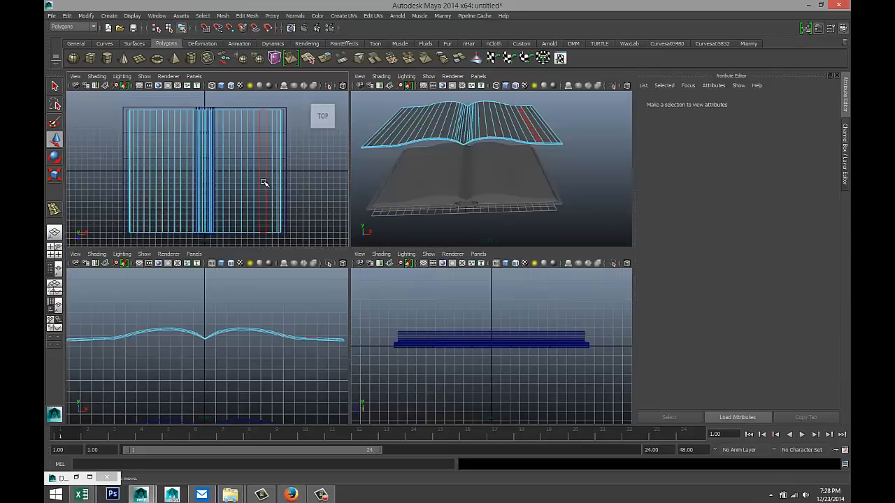
pyautogui.scroll(-8, 506, 182)
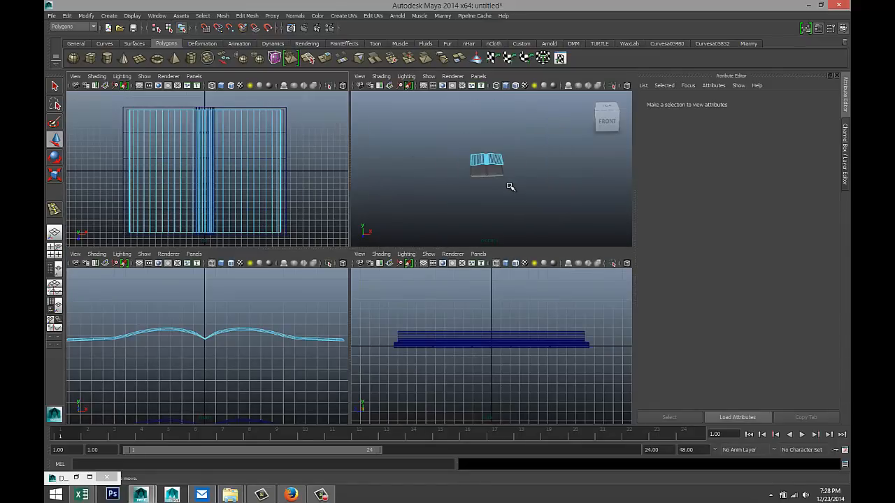
pyautogui.press('space')
pyautogui.moveTo(351, 233); pyautogui.dragTo(384, 221, button='right')
pyautogui.click(369, 239)
pyautogui.moveTo(374, 240); pyautogui.dragTo(477, 256)
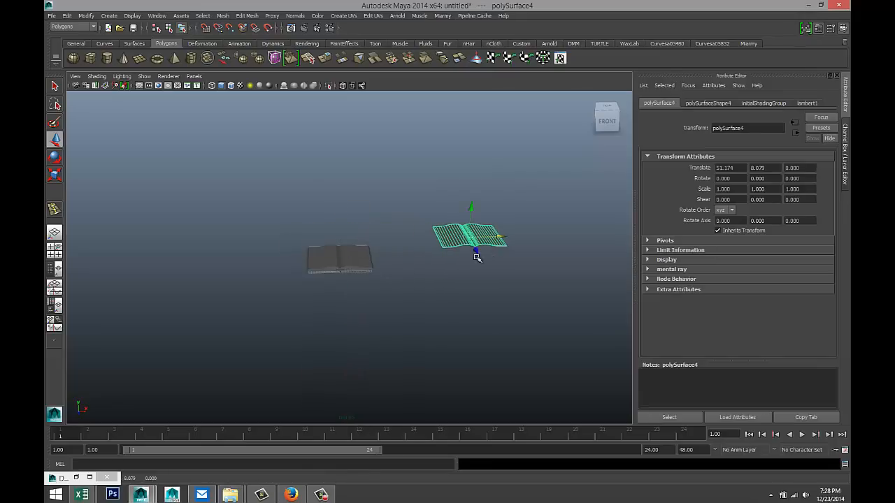
pyautogui.press('space')
pyautogui.press('space')
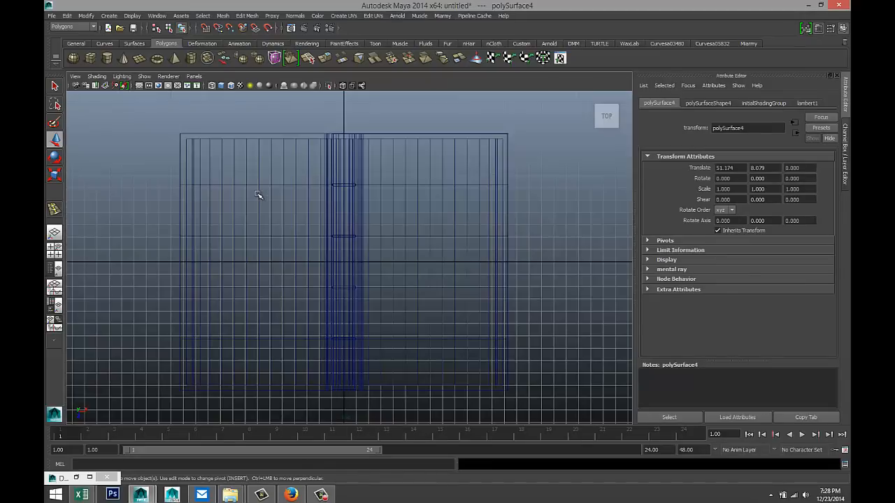
# - Frame the sheet in the Top view and switch to face selection
pyautogui.press('f')
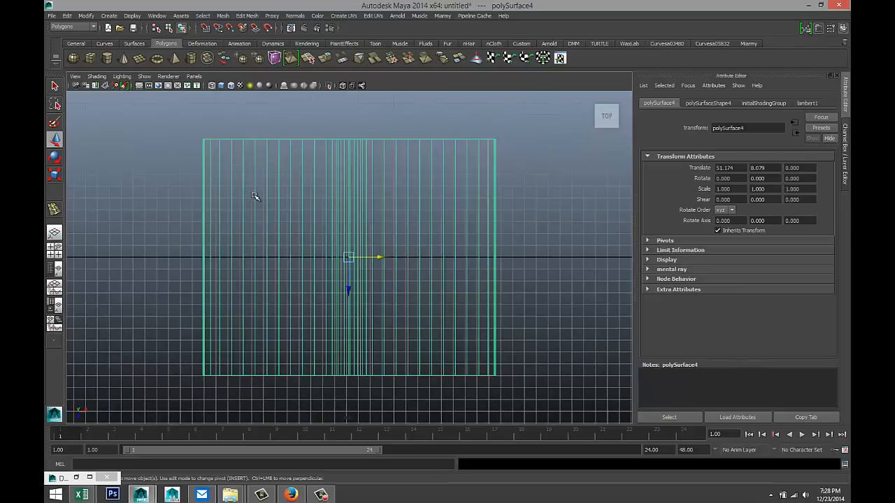
pyautogui.moveTo(255, 197); pyautogui.dragTo(261, 220, button='right')
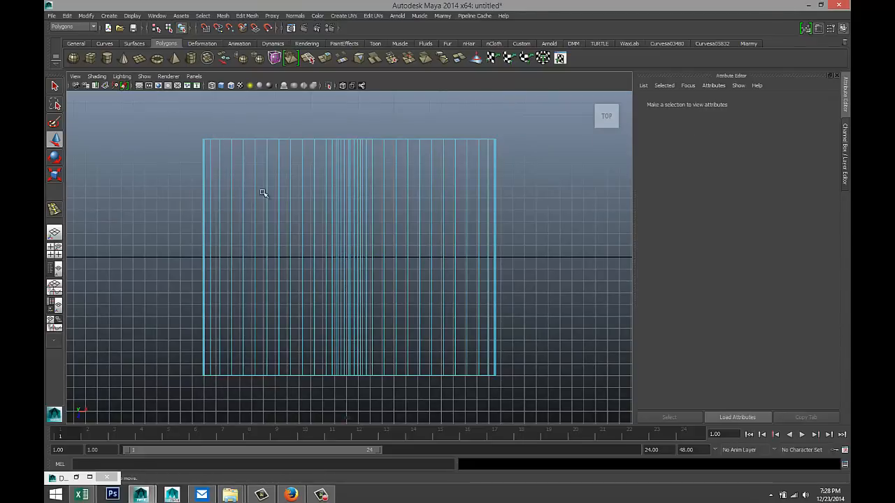
pyautogui.moveTo(169, 168); pyautogui.dragTo(350, 396)
pyautogui.click(322, 405)
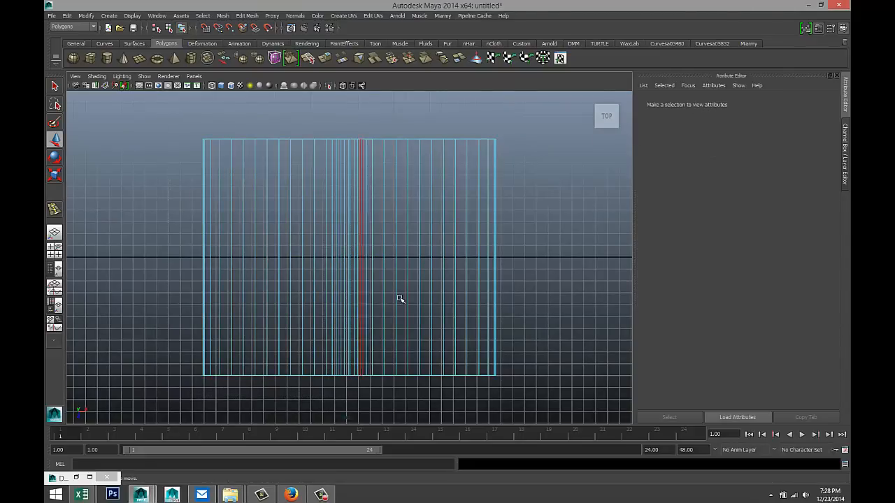
pyautogui.scroll(3, 387, 197)
pyautogui.scroll(-4, 386, 196)
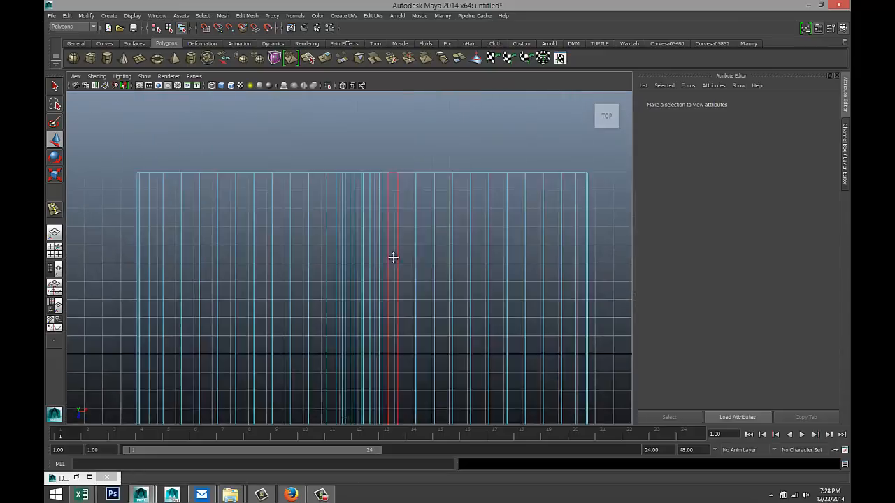
pyautogui.scroll(2, 405, 248)
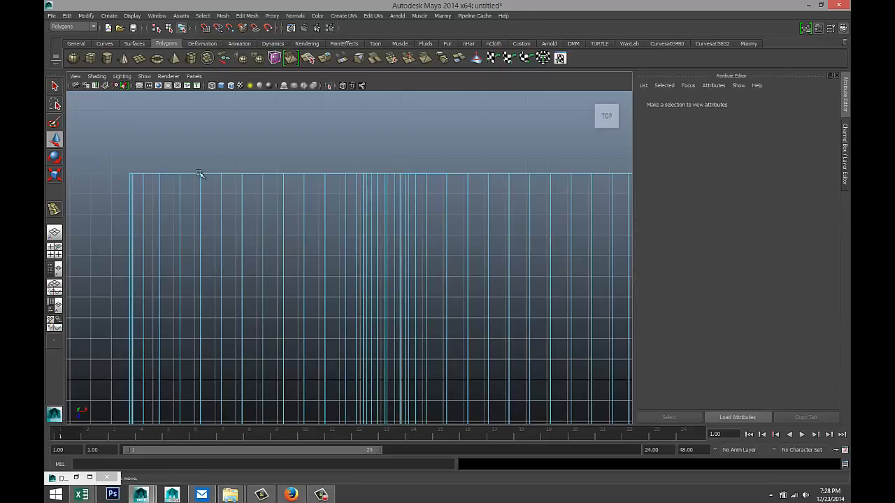
# - Delete the sheet's left-half faces and the leftover bottom-left faces, leaving one narrow page
pyautogui.moveTo(296, 233); pyautogui.dragTo(389, 480)
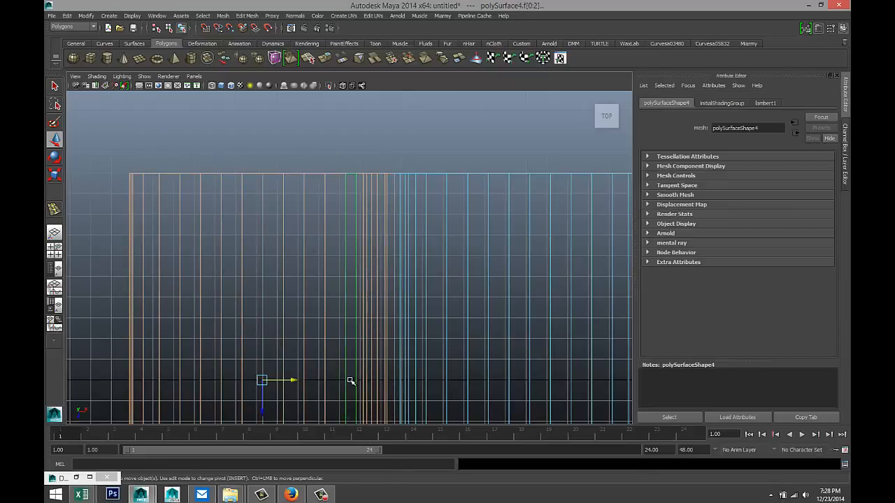
pyautogui.scroll(-2, 349, 378)
pyautogui.scroll(-2, 350, 376)
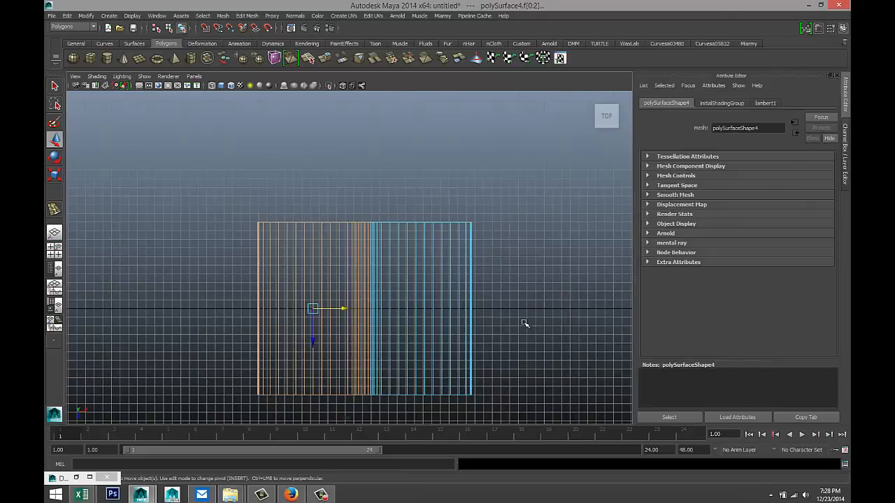
pyautogui.press('Delete')
pyautogui.moveTo(246, 384); pyautogui.dragTo(365, 425)
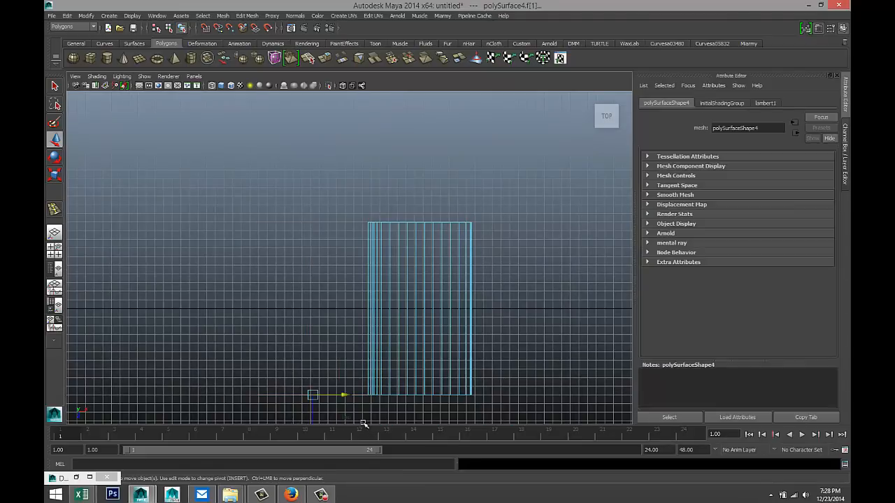
pyautogui.press('Delete')
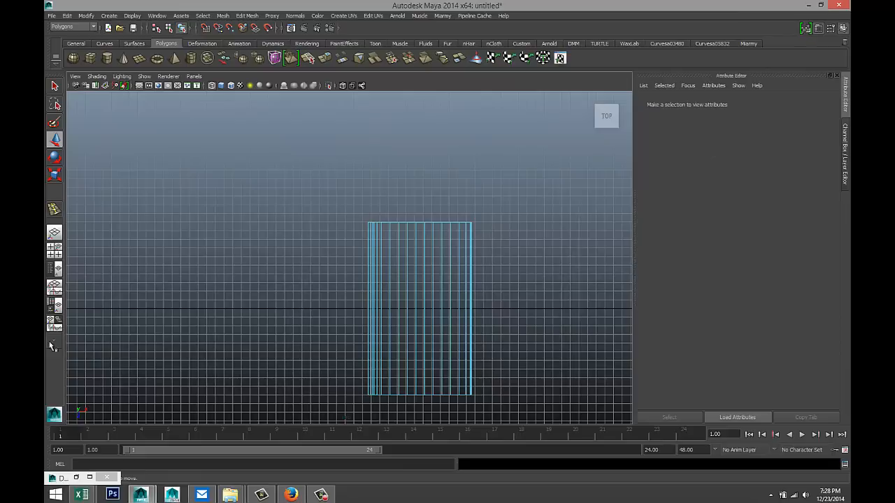
pyautogui.click(56, 250)
# - Select the polySurface4 page sheet and move it back over the book
pyautogui.press('space')
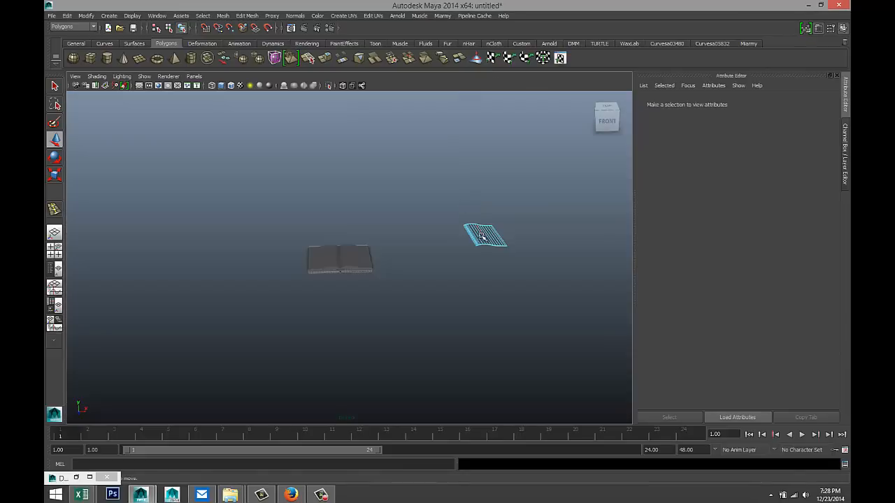
pyautogui.moveTo(483, 238); pyautogui.dragTo(512, 225, button='right')
pyautogui.click(483, 238)
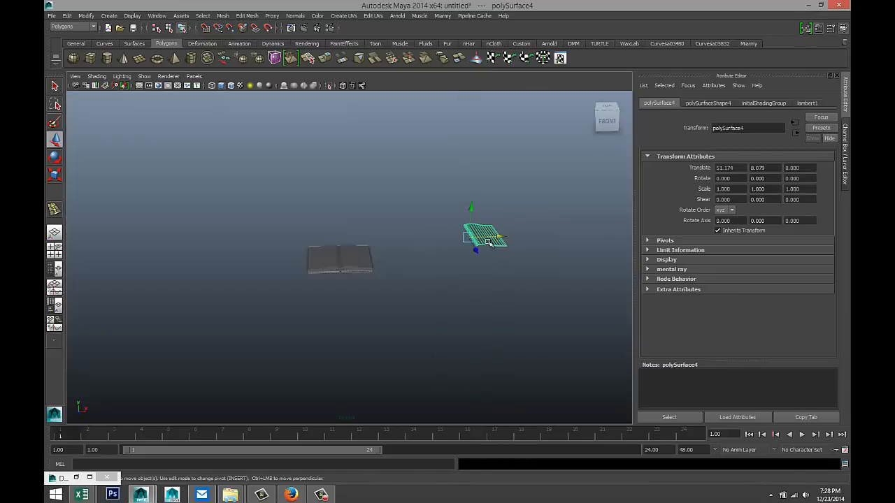
pyautogui.moveTo(500, 239); pyautogui.dragTo(362, 239)
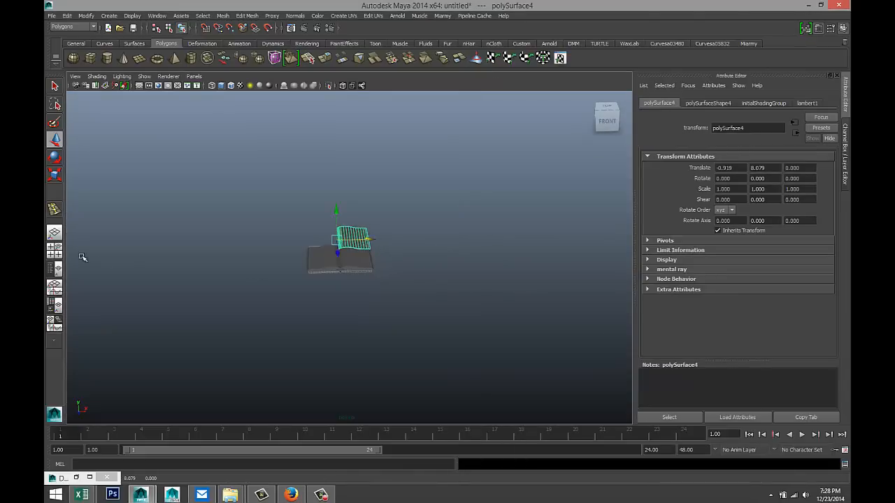
# - In the Front view, center the sheet's pivot and place it at X -0.450, Y 1.259
pyautogui.click(54, 251)
pyautogui.press('space')
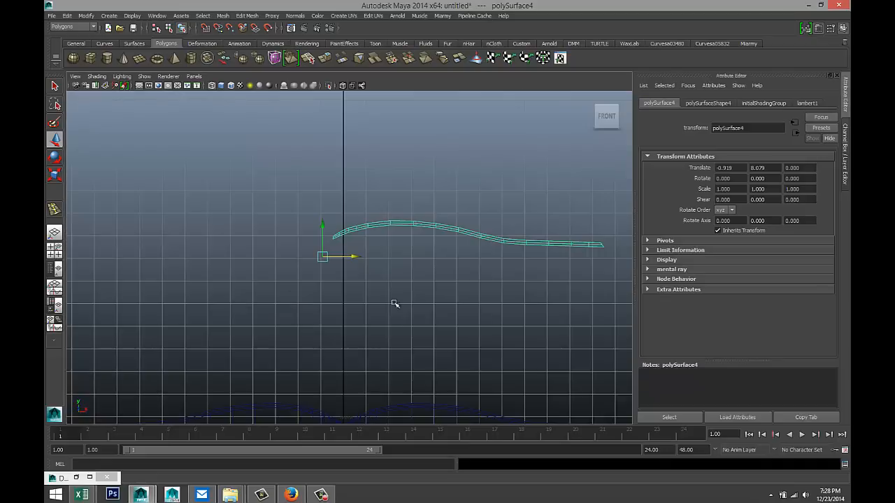
pyautogui.click(86, 16)
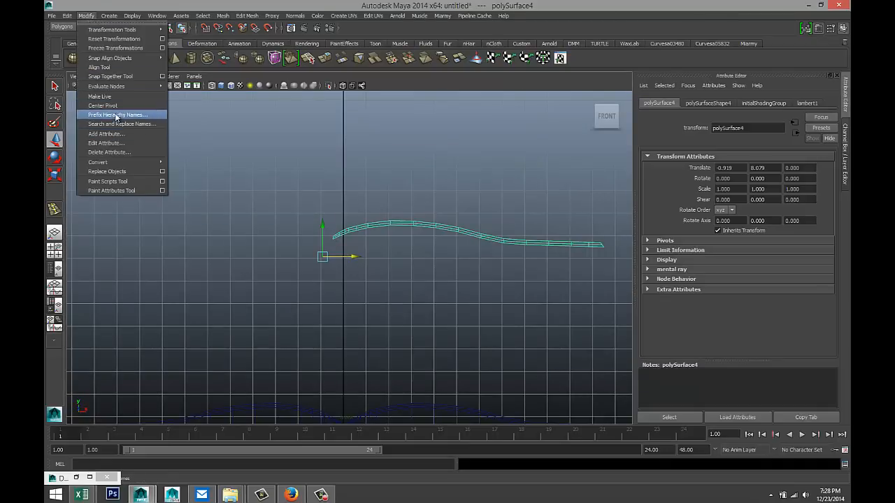
pyautogui.click(119, 107)
pyautogui.scroll(-3, 458, 314)
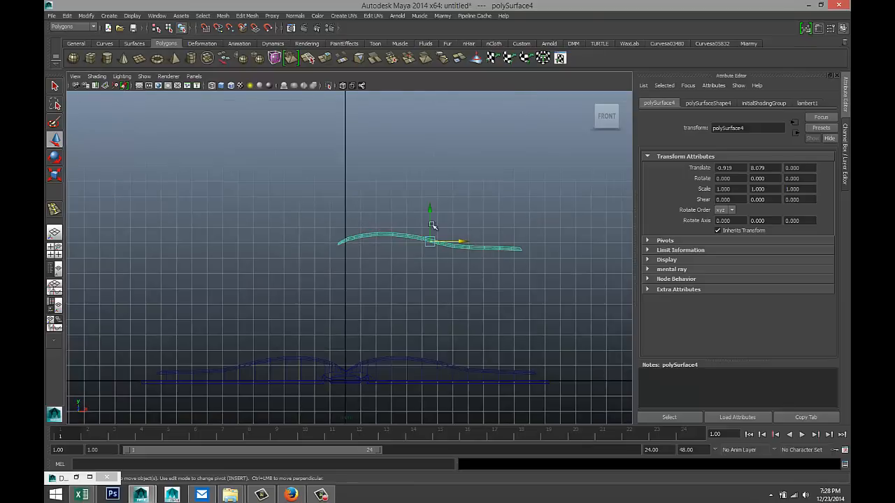
pyautogui.moveTo(433, 214); pyautogui.dragTo(456, 316)
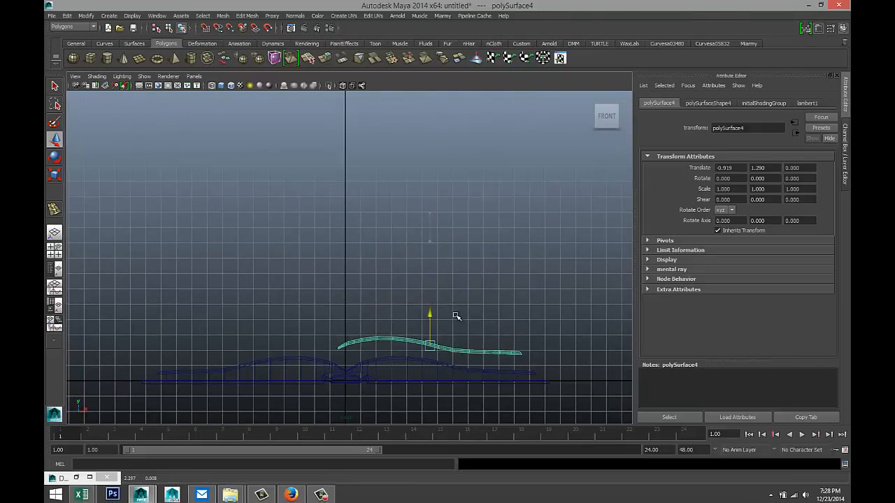
pyautogui.moveTo(458, 347); pyautogui.dragTo(471, 349)
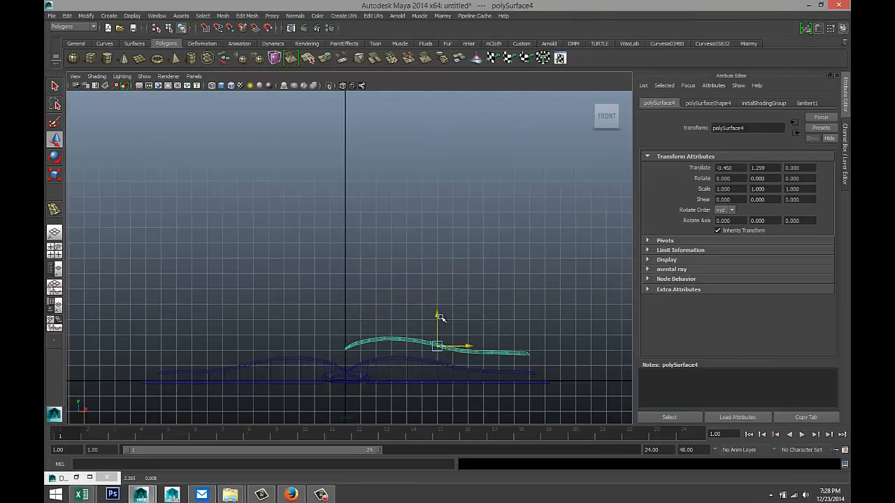
# - Move the page's pivot to its left tip at the spine end
pyautogui.press('Insert')
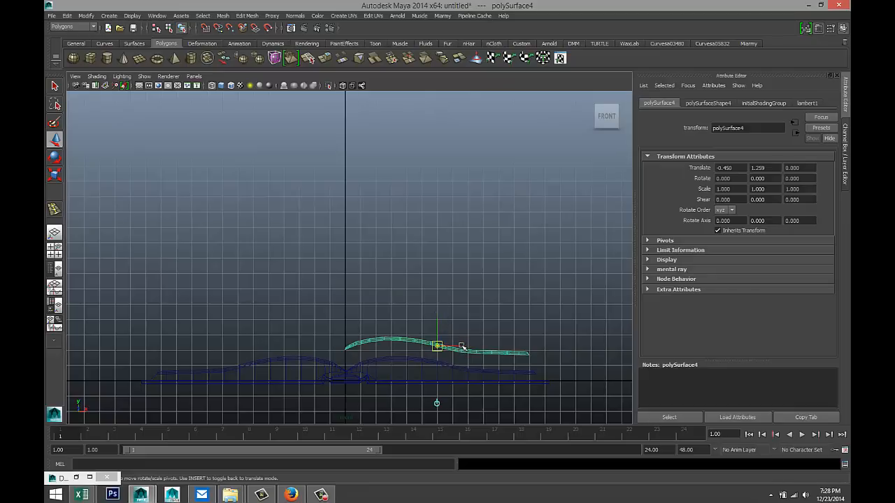
pyautogui.moveTo(461, 347); pyautogui.dragTo(372, 348)
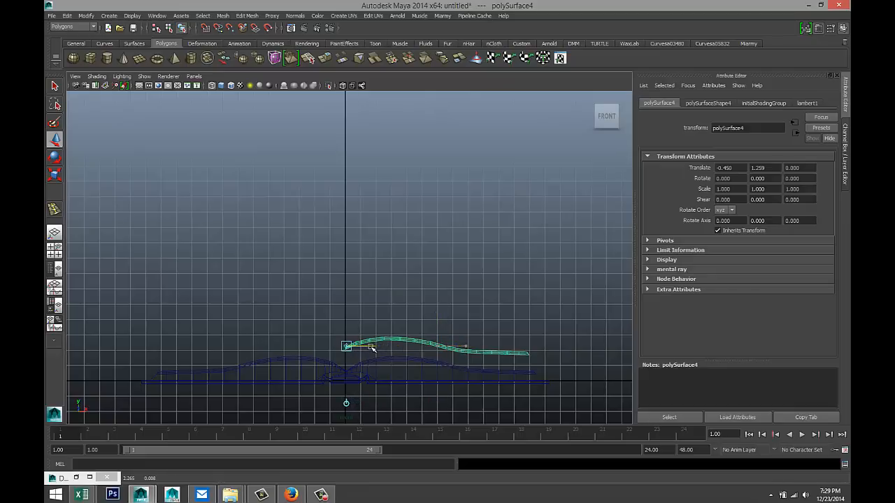
pyautogui.press('f')
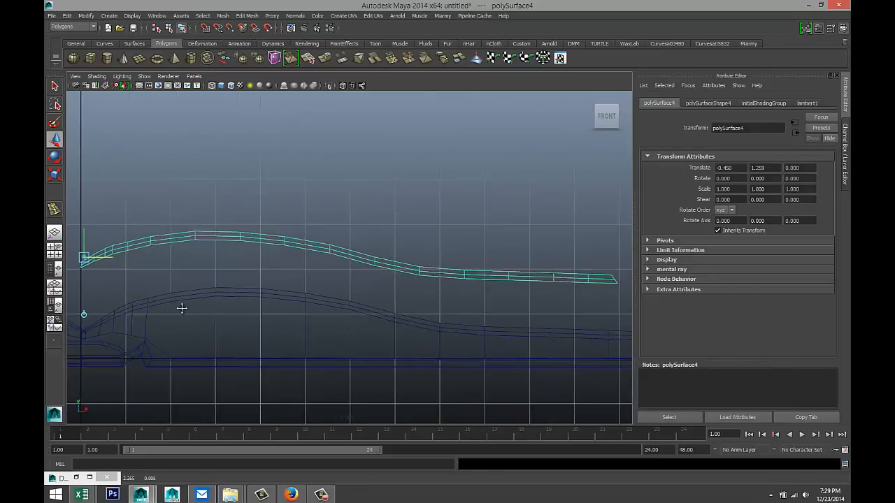
pyautogui.keyDown('alt'); pyautogui.moveTo(182, 308); pyautogui.dragTo(405, 291, button='middle'); pyautogui.keyUp('alt')
pyautogui.scroll(4, 402, 290)
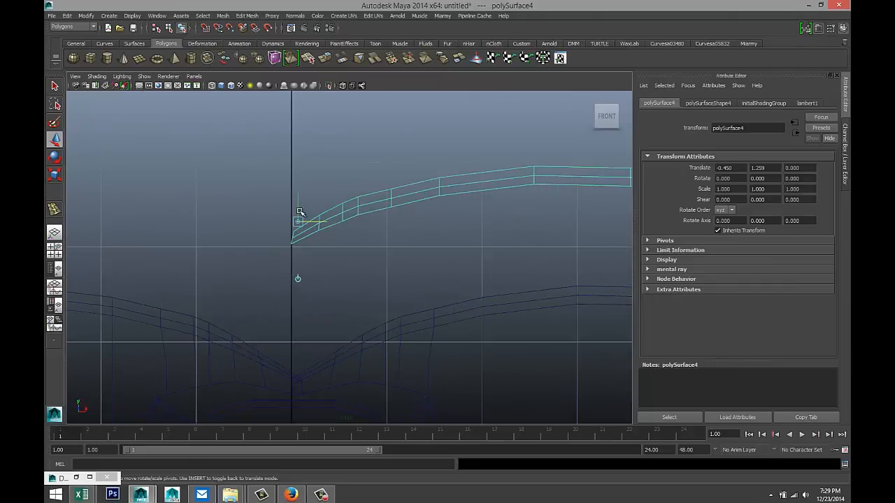
pyautogui.moveTo(297, 202); pyautogui.dragTo(298, 225)
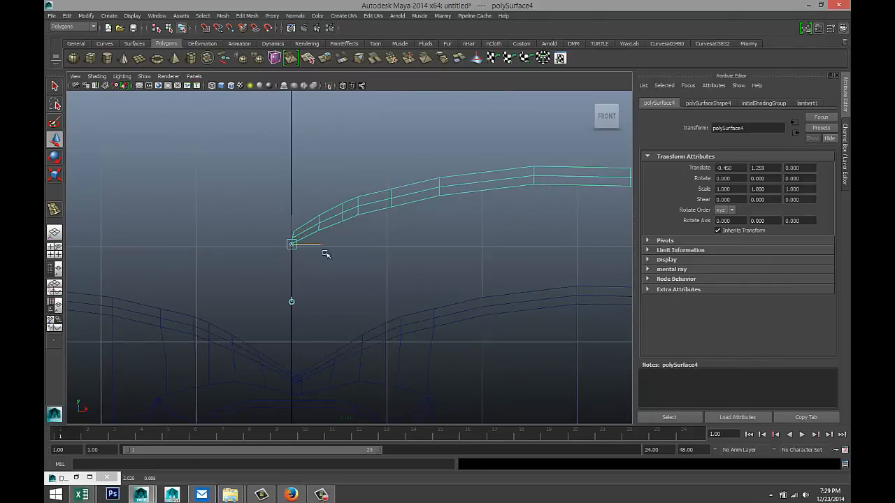
pyautogui.scroll(-5, 342, 269)
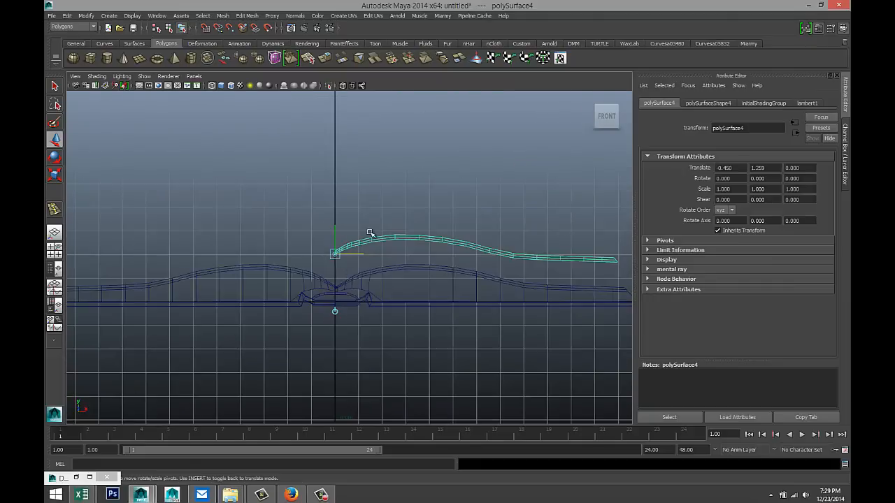
# - Lower the page to translate Y -0.083 so its end rests at the spine
pyautogui.press('e')
pyautogui.press('w')
pyautogui.moveTo(337, 230); pyautogui.dragTo(345, 259)
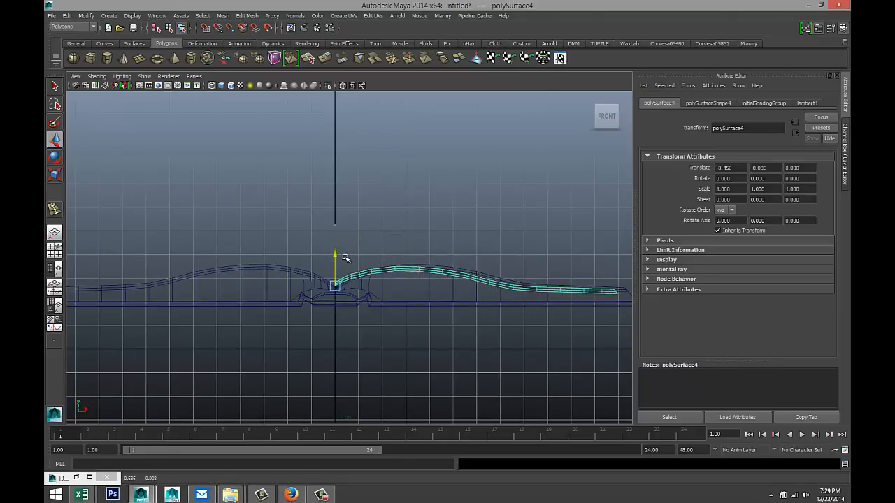
# - Tilt the loose page upward around its spine end to Rotate Z 9.795
pyautogui.press('e')
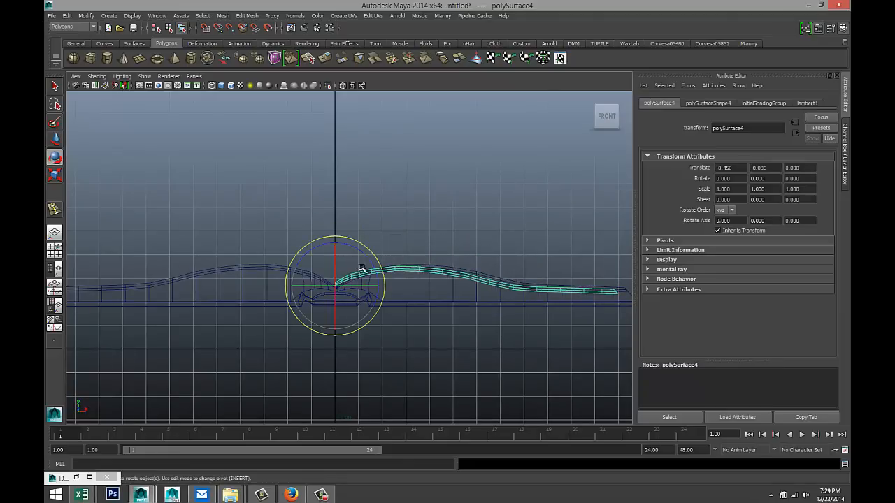
pyautogui.moveTo(375, 285); pyautogui.dragTo(376, 272)
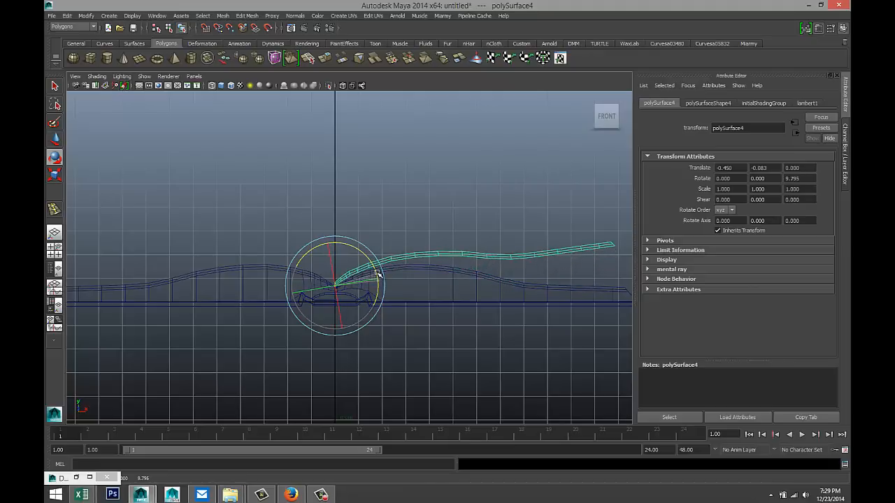
pyautogui.click(58, 252)
pyautogui.press('space')
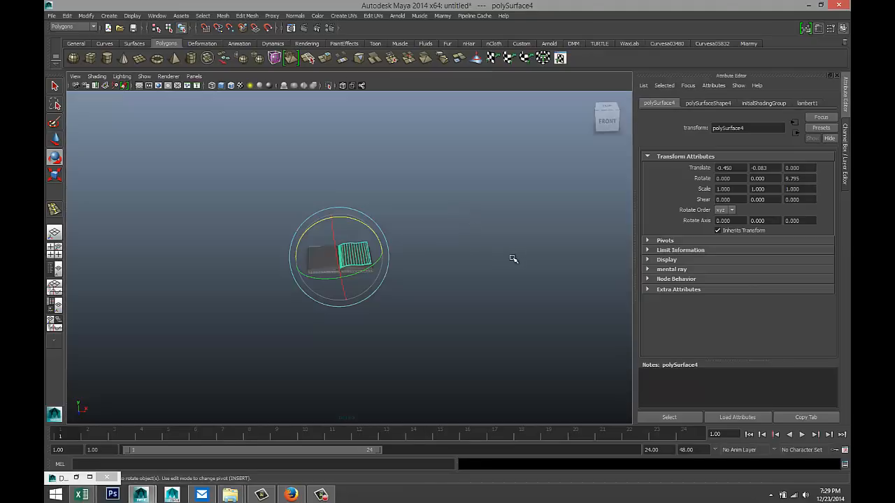
pyautogui.click(513, 260)
pyautogui.keyDown('alt'); pyautogui.moveTo(428, 300); pyautogui.dragTo(407, 321); pyautogui.keyUp('alt')
pyautogui.scroll(5, 444, 308)
# - Select the curved loose page and orbit around the book to inspect it
pyautogui.click(392, 281)
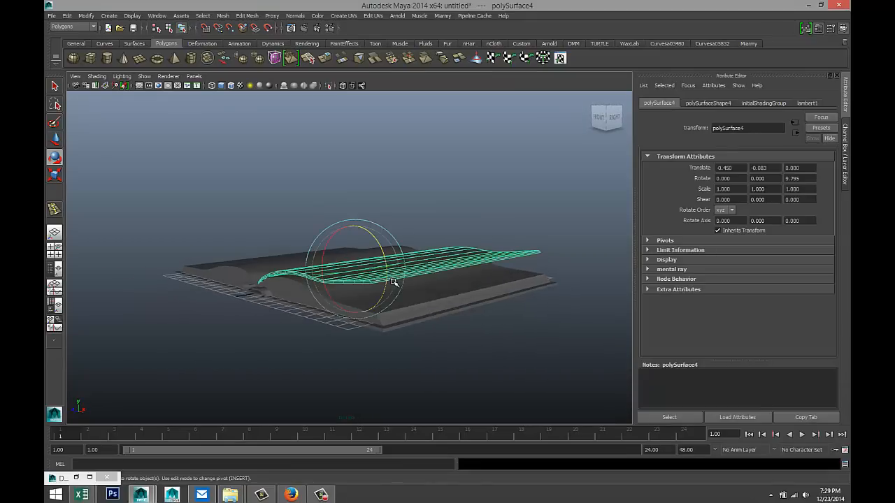
pyautogui.keyDown('alt'); pyautogui.moveTo(393, 281); pyautogui.dragTo(414, 298); pyautogui.keyUp('alt')
pyautogui.scroll(2, 414, 299)
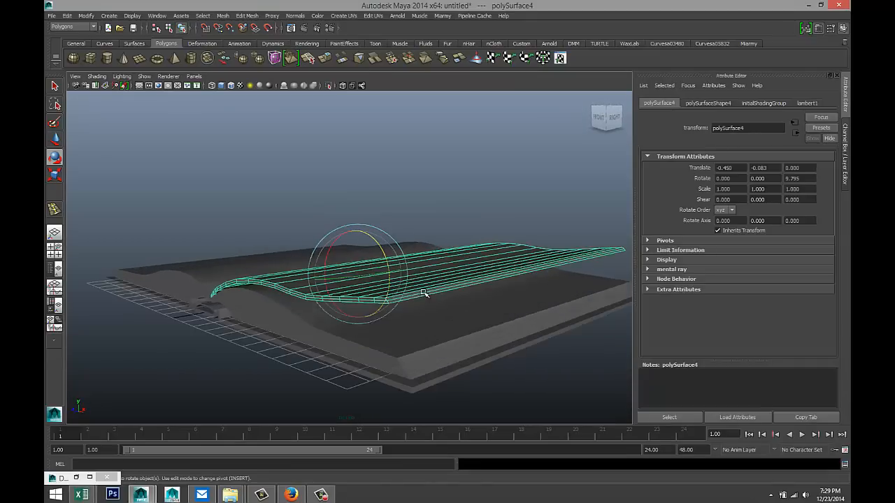
pyautogui.moveTo(420, 276); pyautogui.dragTo(455, 273, button='right')
# - Try flattening the page with a vertical Y scale, then undo it and clear the selection
pyautogui.click(461, 288)
pyautogui.press('r')
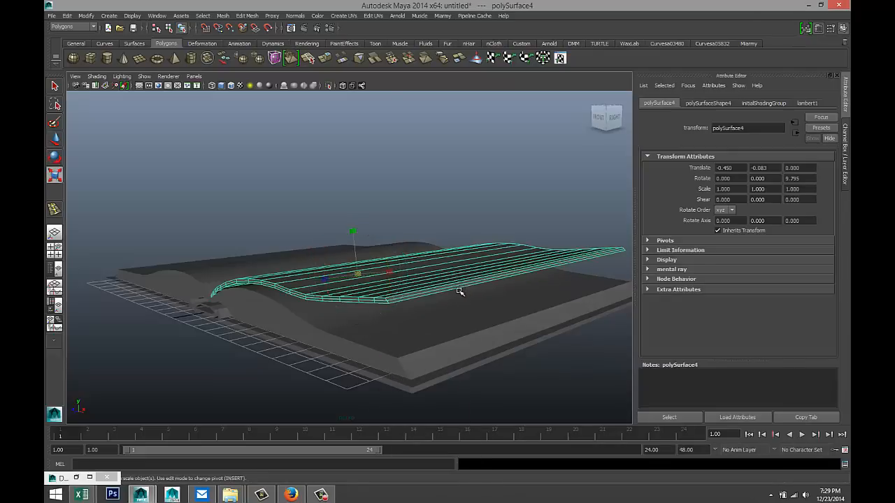
pyautogui.moveTo(353, 233); pyautogui.dragTo(363, 255)
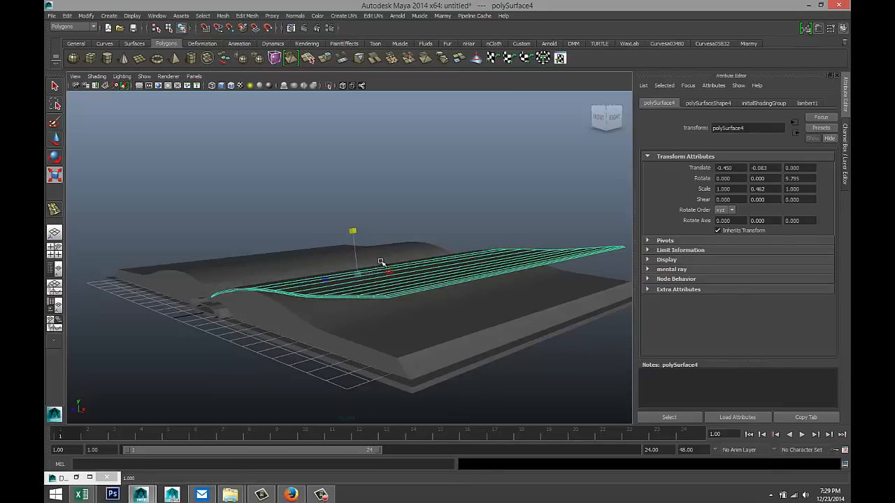
pyautogui.hotkey('ctrl', 'z')
pyautogui.keyDown('alt'); pyautogui.moveTo(363, 330); pyautogui.dragTo(397, 337); pyautogui.keyUp('alt')
pyautogui.click(392, 344)
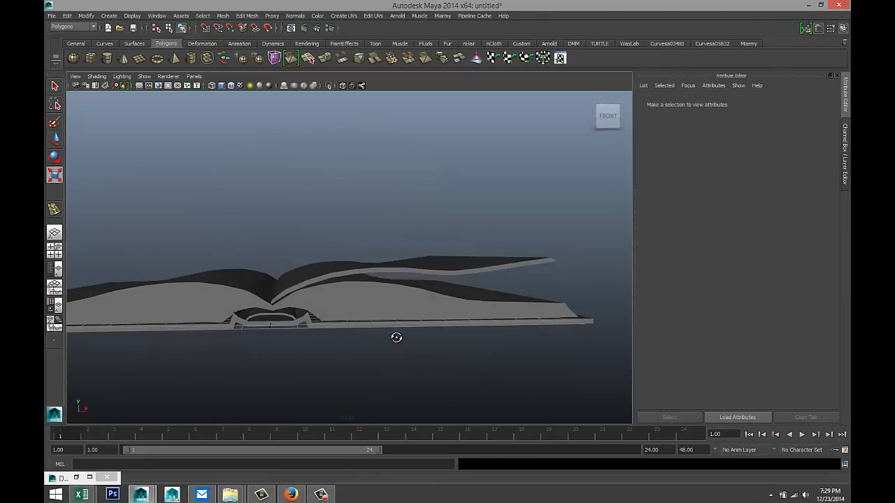
# - Select the loose page and frame it in a full-size front view near the spine
pyautogui.click(343, 273)
pyautogui.click(54, 250)
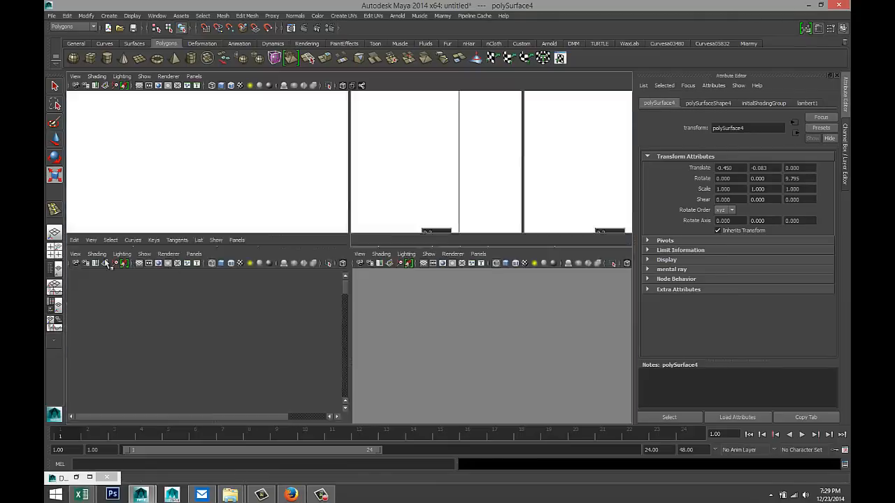
pyautogui.press('space')
pyautogui.press('f')
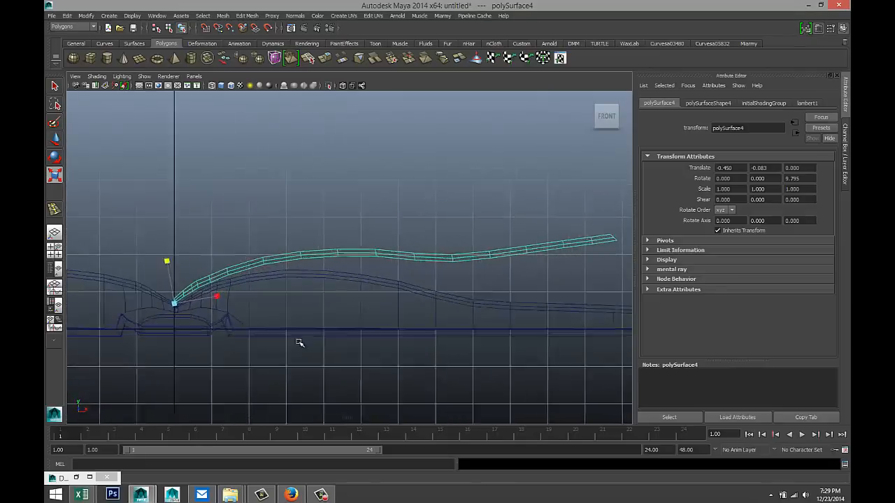
pyautogui.keyDown('alt'); pyautogui.moveTo(322, 327); pyautogui.dragTo(516, 320, button='middle'); pyautogui.keyUp('alt')
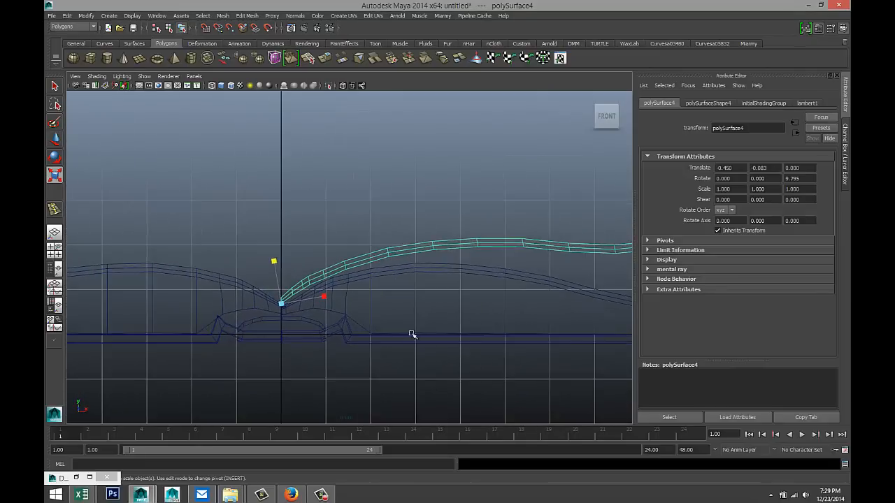
pyautogui.scroll(4, 378, 330)
# - Nudge the loose page slightly down toward the spine with the move manipulator
pyautogui.click(264, 270)
pyautogui.click(259, 305)
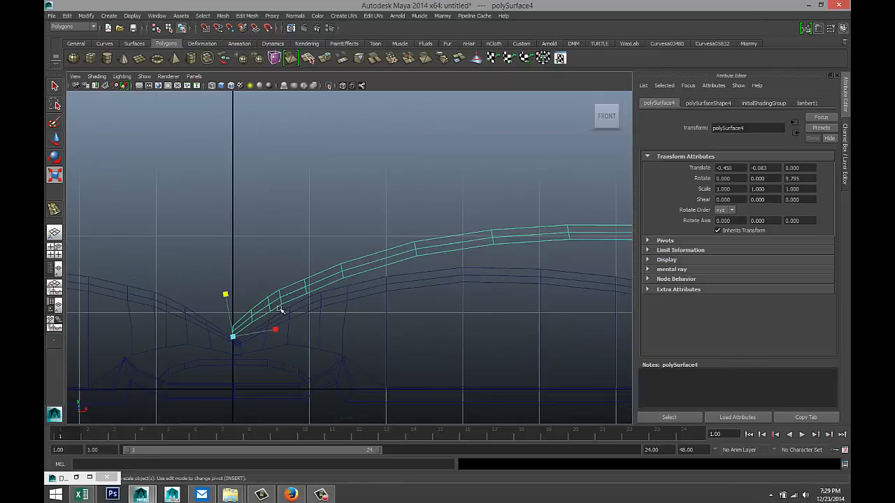
pyautogui.press('w')
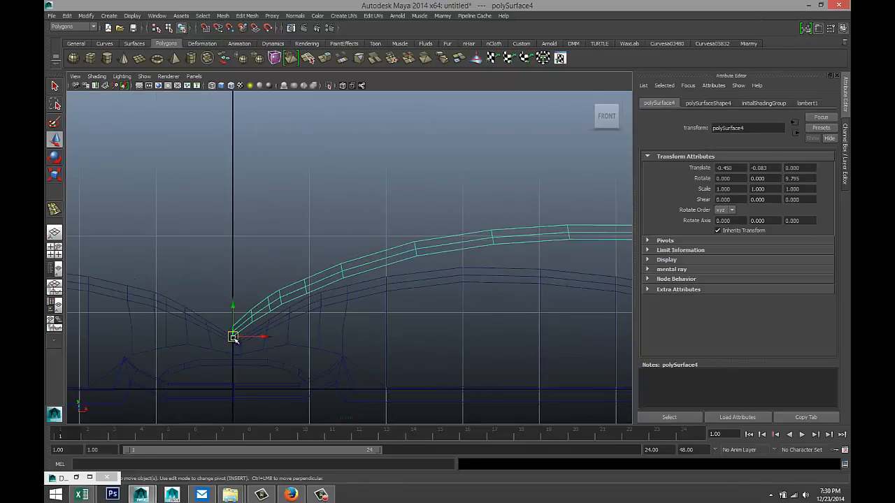
pyautogui.moveTo(232, 337); pyautogui.dragTo(234, 341)
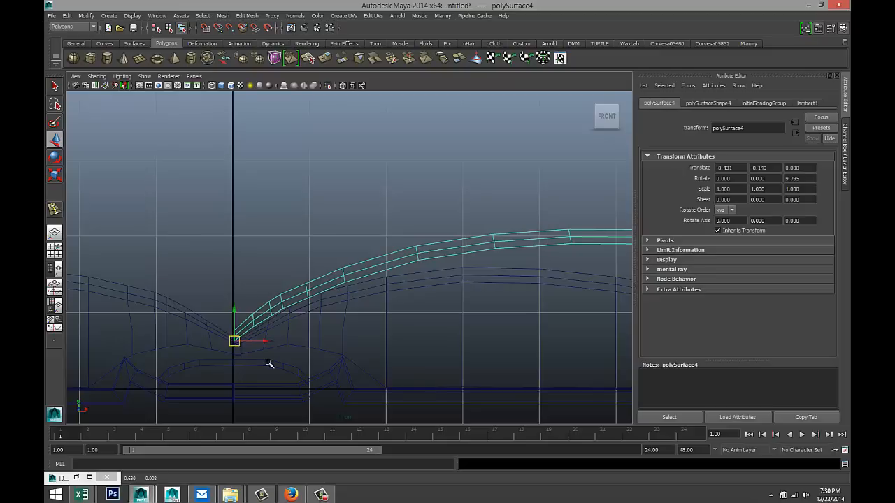
pyautogui.keyDown('alt'); pyautogui.moveTo(269, 364); pyautogui.dragTo(262, 361, button='middle'); pyautogui.keyUp('alt')
pyautogui.press('space')
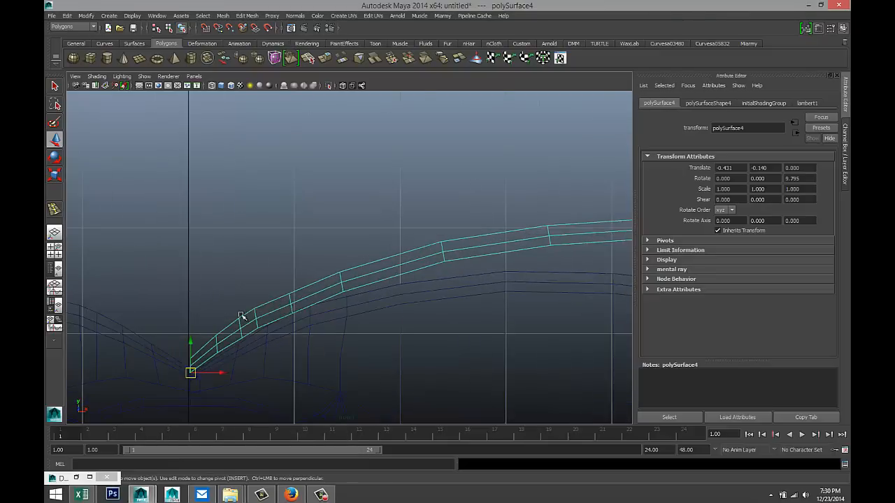
# - Slide the page right so its end tucks into the spine at Translate -0.402, -0.140
pyautogui.keyDown('alt'); pyautogui.moveTo(310, 372); pyautogui.dragTo(440, 254, button='middle'); pyautogui.keyUp('alt')
pyautogui.scroll(4, 393, 260)
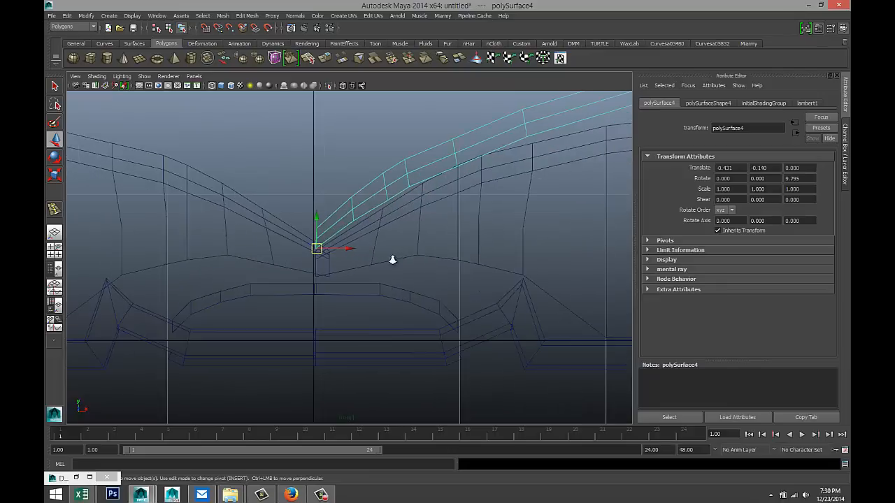
pyautogui.scroll(1, 392, 260)
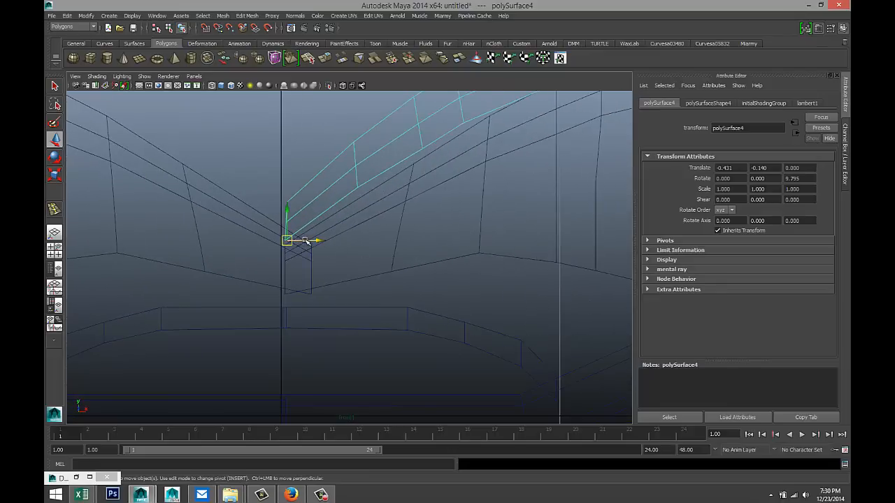
pyautogui.moveTo(305, 241); pyautogui.dragTo(313, 239)
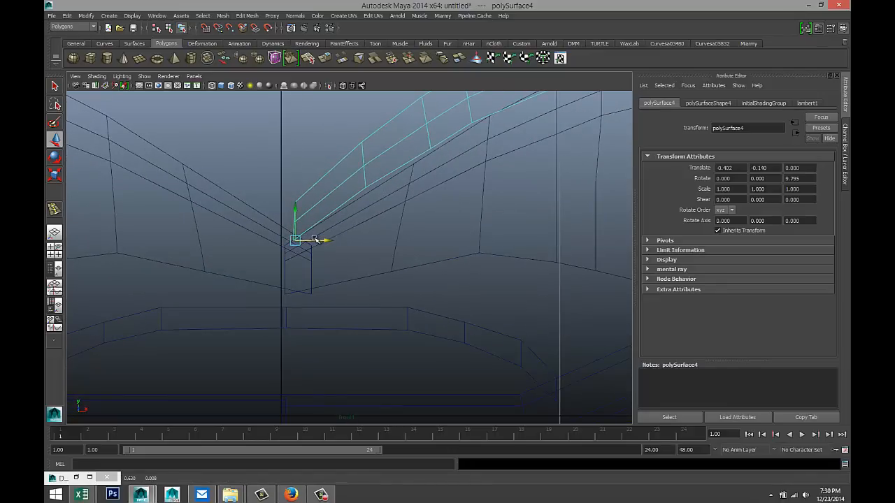
pyautogui.scroll(-6, 316, 240)
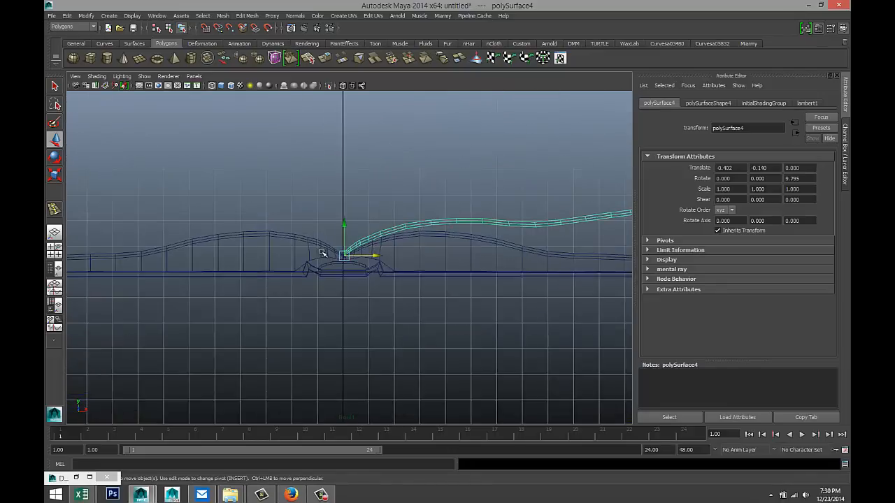
# - Orbit the full-size perspective view to a raised three-quarter view of the book
pyautogui.click(54, 249)
pyautogui.press('space')
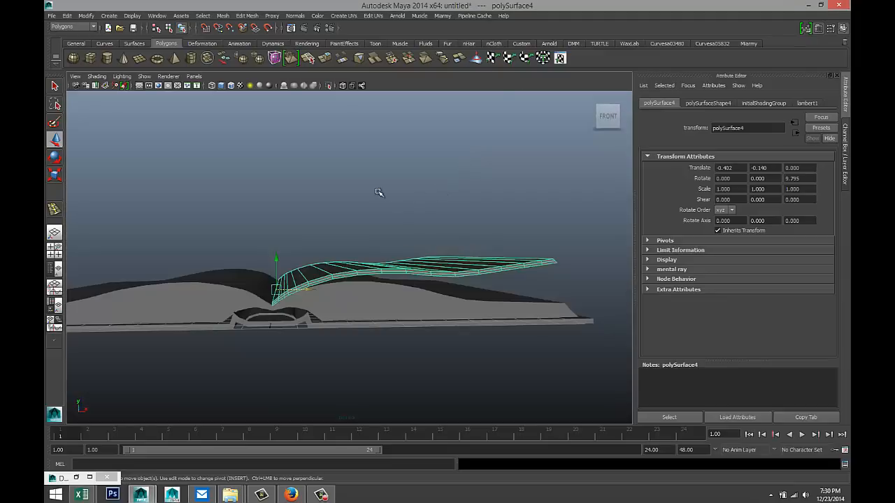
pyautogui.keyDown('alt'); pyautogui.moveTo(378, 192); pyautogui.dragTo(391, 231); pyautogui.keyUp('alt')
pyautogui.click(519, 189)
pyautogui.scroll(-4, 493, 211)
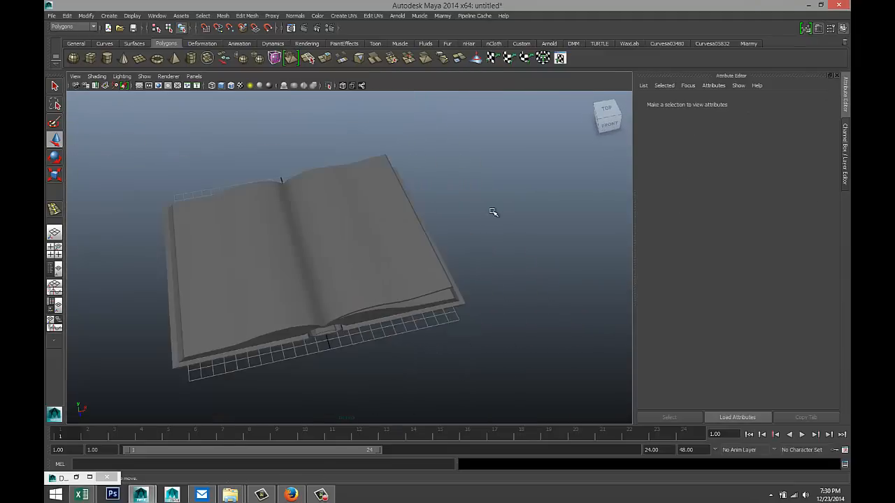
pyautogui.keyDown('alt'); pyautogui.moveTo(434, 278); pyautogui.dragTo(453, 269); pyautogui.keyUp('alt')
pyautogui.click(322, 300)
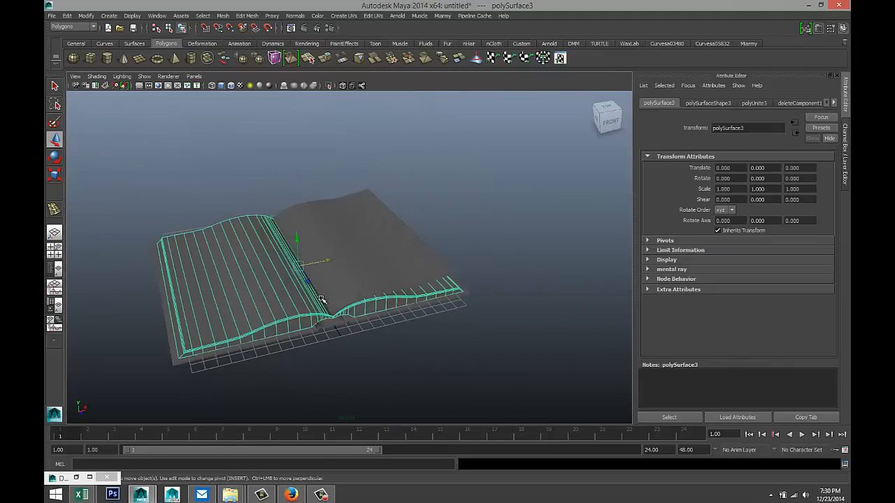
pyautogui.click(373, 272)
pyautogui.moveTo(370, 258); pyautogui.dragTo(384, 439, button='right')
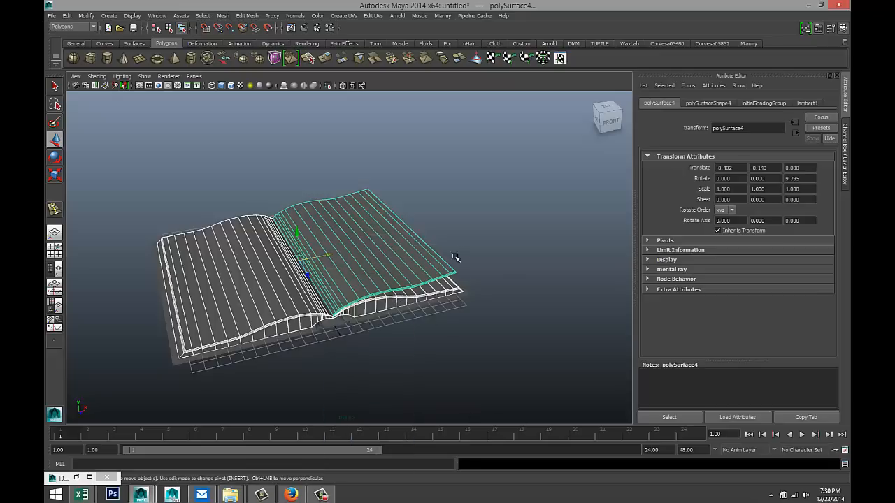
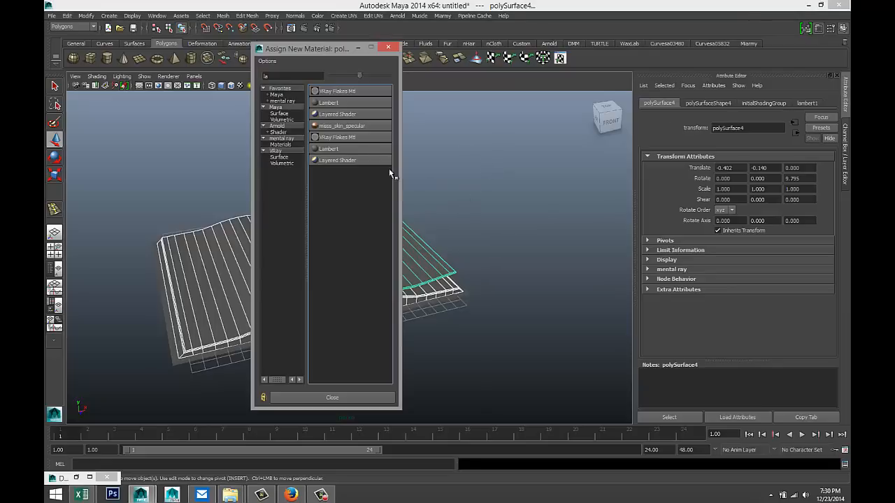
# - Give the pages a new Lambert material with its colour dragged to white
pyautogui.click(332, 103)
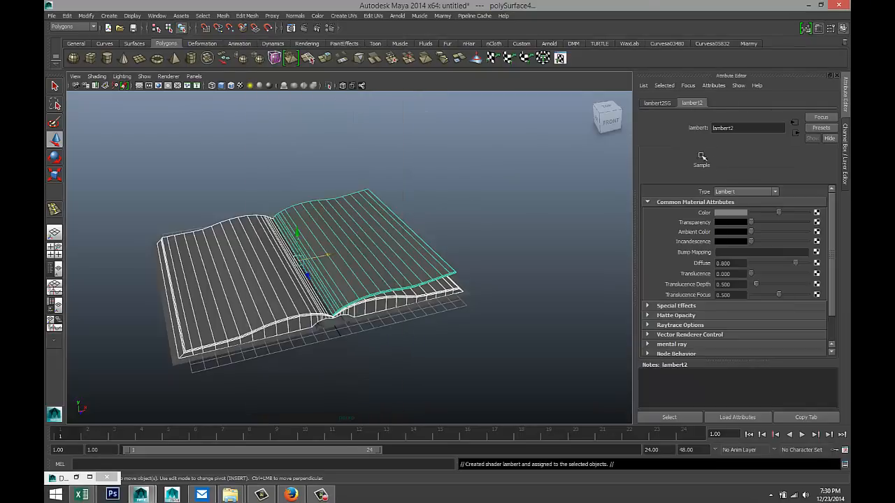
pyautogui.moveTo(778, 212); pyautogui.dragTo(815, 216)
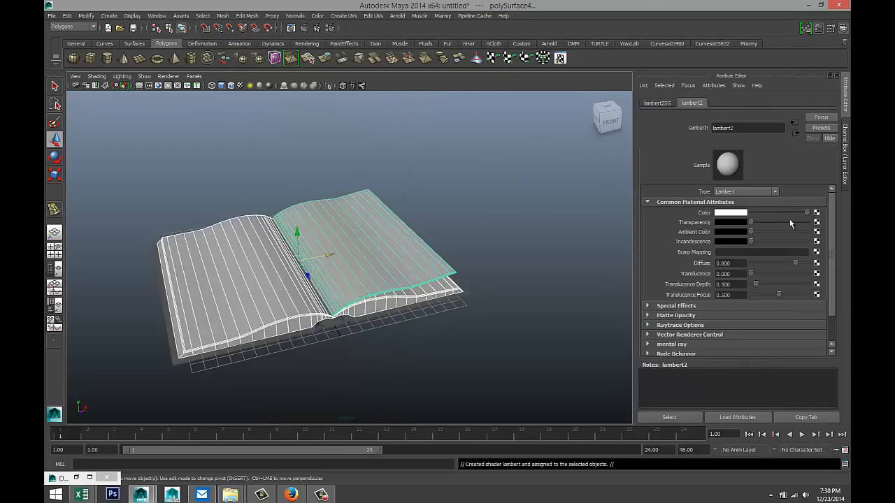
pyautogui.scroll(2, 417, 335)
# - Assign the book cover a new Lambert material coloured deep dark red
pyautogui.click(332, 341)
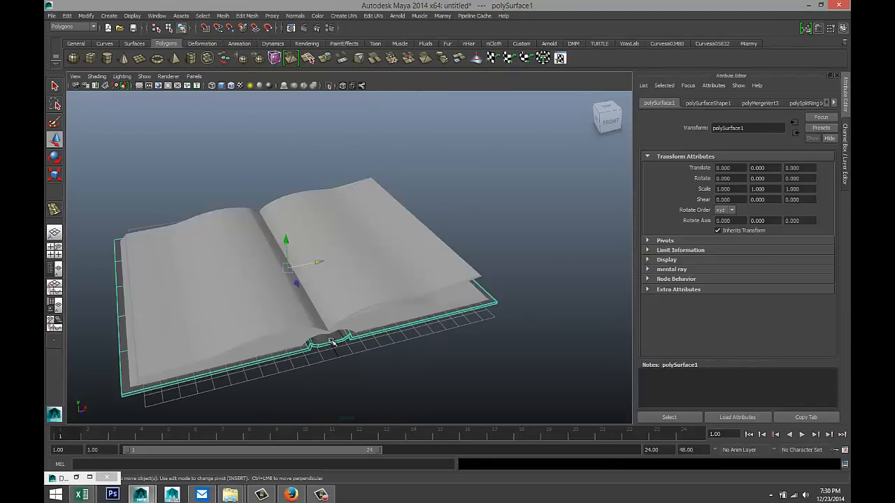
pyautogui.rightClick(332, 342)
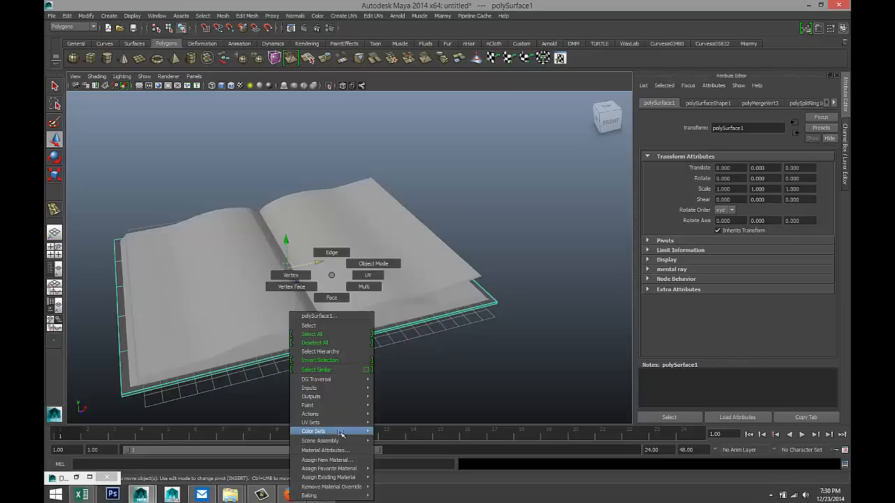
pyautogui.click(327, 460)
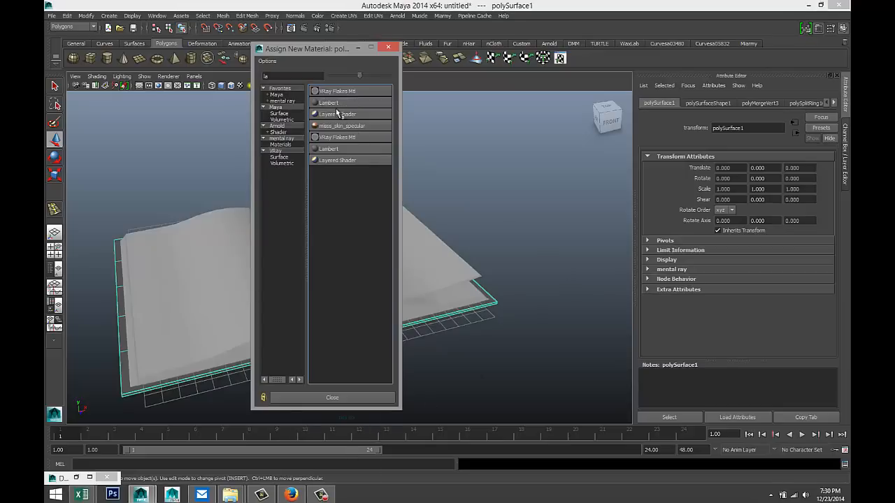
pyautogui.click(334, 104)
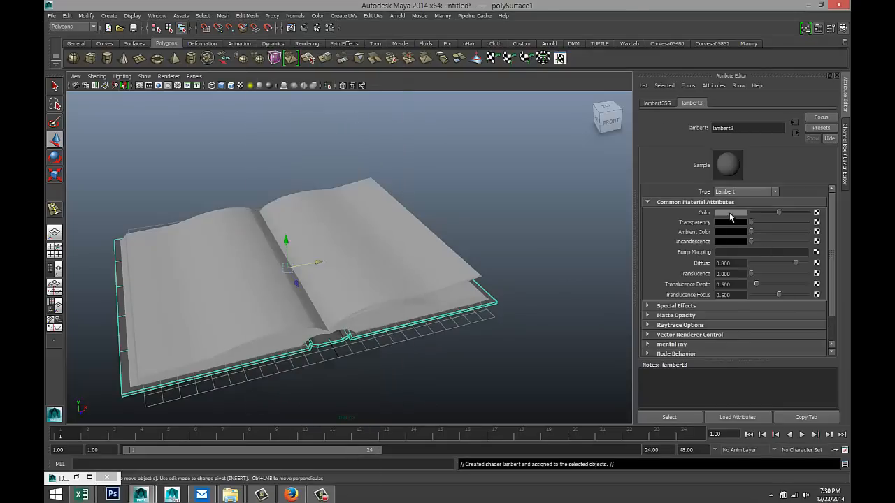
pyautogui.click(731, 212)
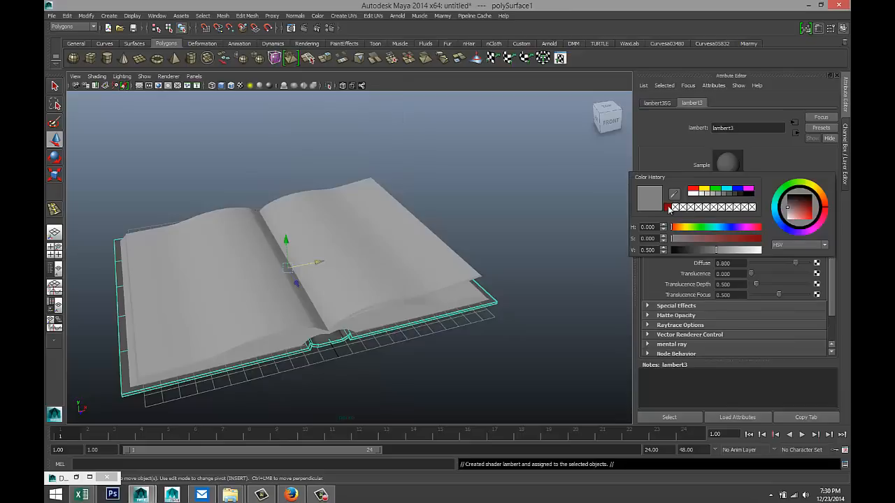
pyautogui.click(669, 208)
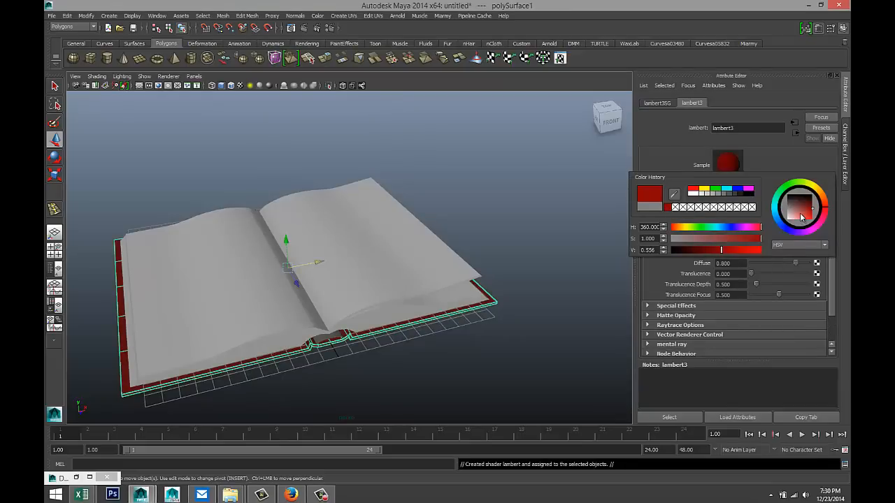
pyautogui.moveTo(809, 211); pyautogui.dragTo(804, 206)
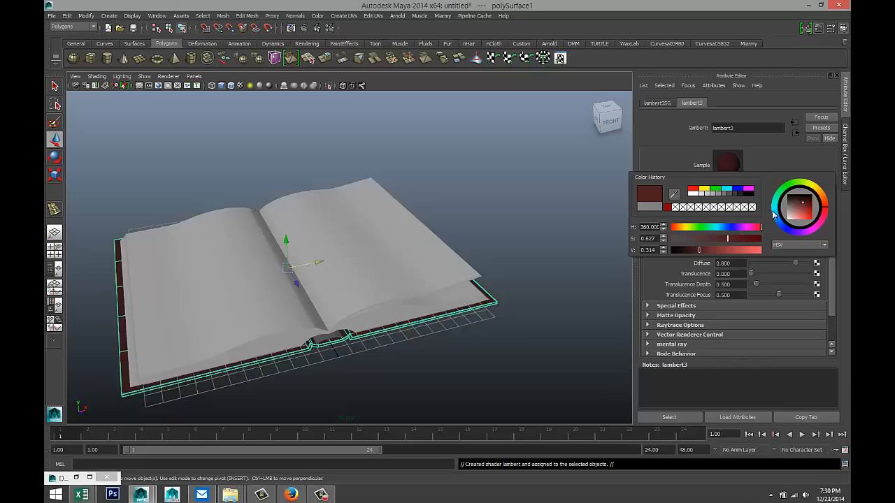
pyautogui.click(524, 232)
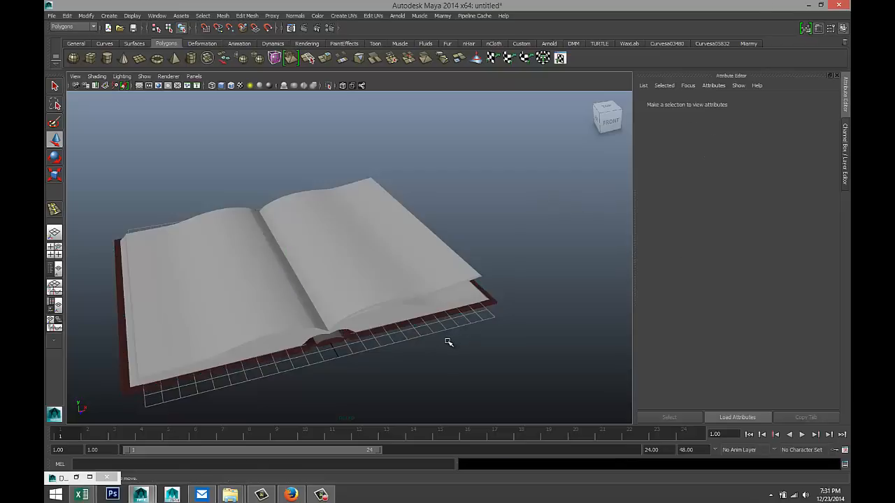
# - Assign the existing lambert1 material to the small piece at the book's spine
pyautogui.keyDown('alt'); pyautogui.moveTo(448, 342); pyautogui.dragTo(371, 291); pyautogui.keyUp('alt')
pyautogui.click(368, 288)
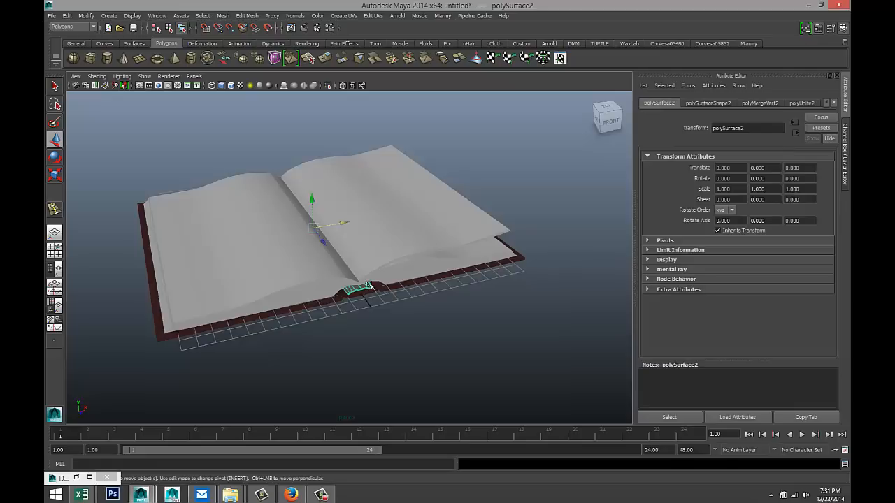
pyautogui.moveTo(365, 286); pyautogui.dragTo(439, 487, button='right')
pyautogui.click(458, 378)
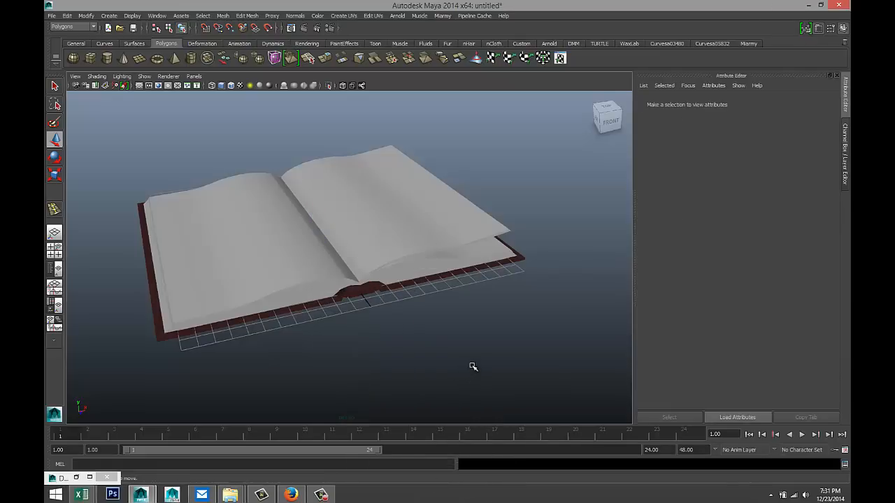
pyautogui.moveTo(469, 344)
pyautogui.keyDown('alt'); pyautogui.mouseDown()
pyautogui.moveTo(468, 312)
pyautogui.moveTo(466, 326)
pyautogui.moveTo(453, 323)
pyautogui.moveTo(454, 339)
pyautogui.mouseUp(); pyautogui.keyUp('alt')
pyautogui.keyDown('alt'); pyautogui.moveTo(466, 339); pyautogui.dragTo(343, 259, button='right'); pyautogui.keyUp('alt')
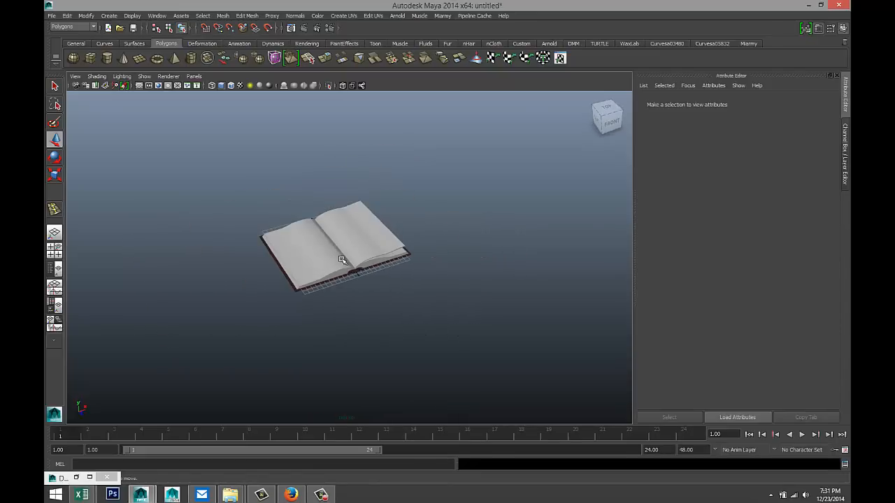
# - Draw a polygon plane under the book and scale it wider in X and Z
pyautogui.click(139, 59)
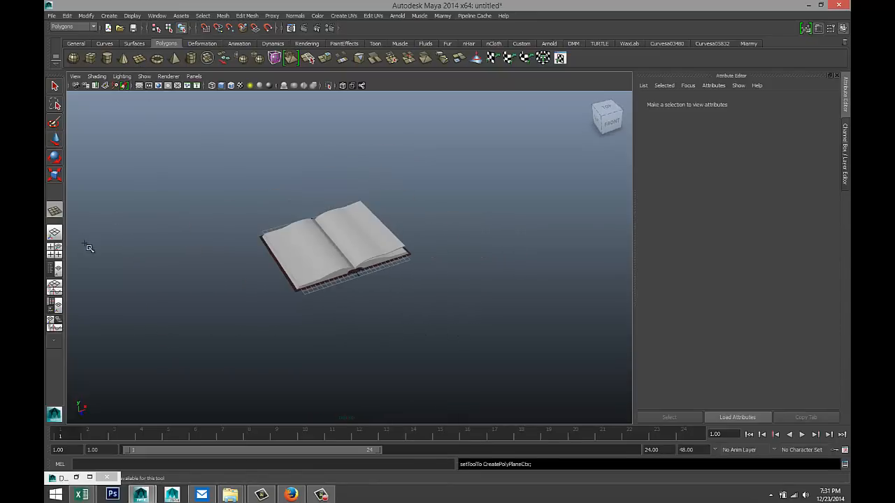
pyautogui.moveTo(91, 211); pyautogui.dragTo(849, 394)
pyautogui.press('r')
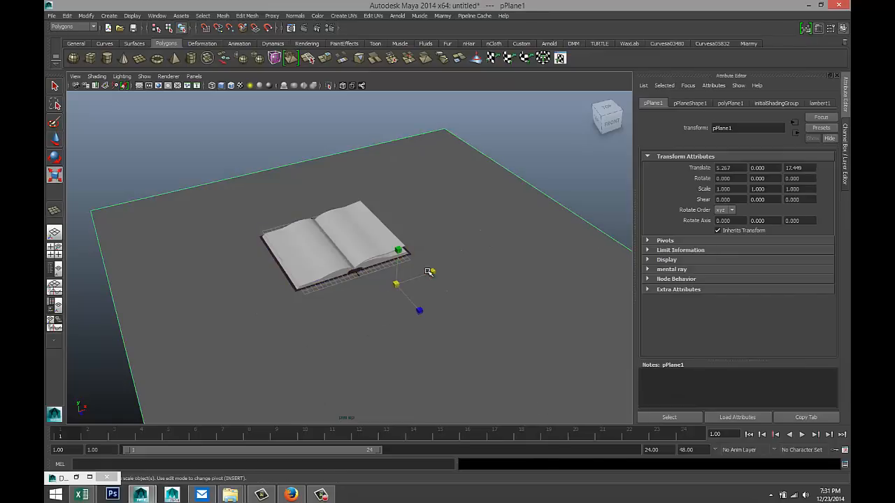
pyautogui.moveTo(399, 282); pyautogui.dragTo(489, 261)
pyautogui.moveTo(434, 271); pyautogui.dragTo(549, 248)
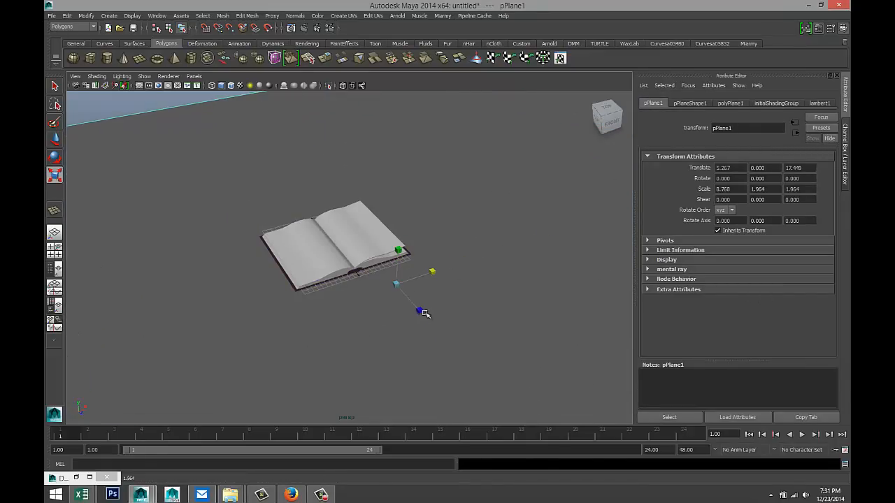
pyautogui.moveTo(421, 311); pyautogui.dragTo(533, 400)
pyautogui.keyDown('alt'); pyautogui.moveTo(407, 305); pyautogui.dragTo(397, 243); pyautogui.keyUp('alt')
# - In the side view, select the book pieces without the plane and raise them above it
pyautogui.click(56, 266)
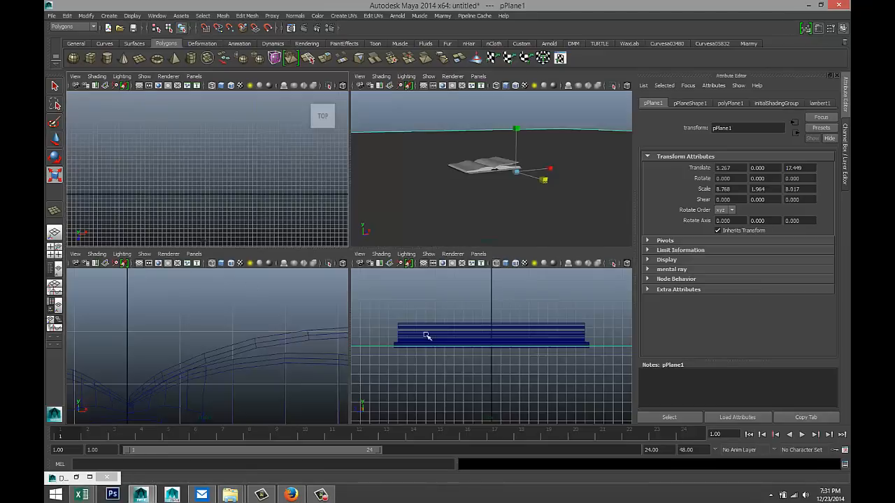
pyautogui.press('space')
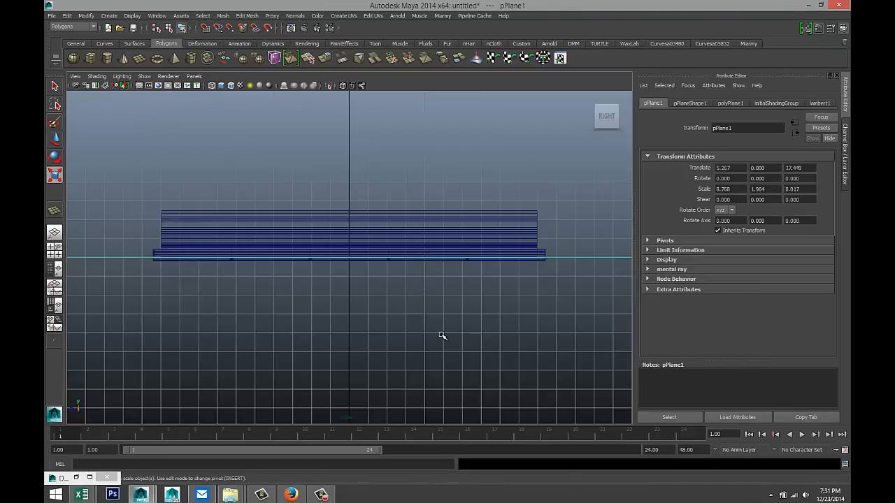
pyautogui.click(513, 249)
pyautogui.moveTo(144, 174)
pyautogui.mouseDown()
pyautogui.moveTo(405, 315)
pyautogui.moveTo(474, 378)
pyautogui.mouseUp()
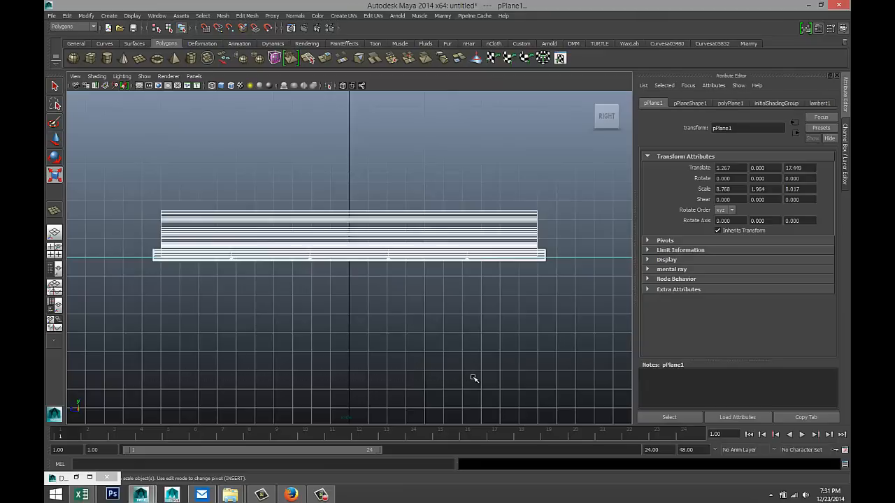
pyautogui.keyDown('ctrl'); pyautogui.click(593, 259); pyautogui.keyUp('ctrl')
pyautogui.keyDown('alt'); pyautogui.moveTo(542, 323); pyautogui.dragTo(498, 325, button='right'); pyautogui.keyUp('alt')
pyautogui.press('w')
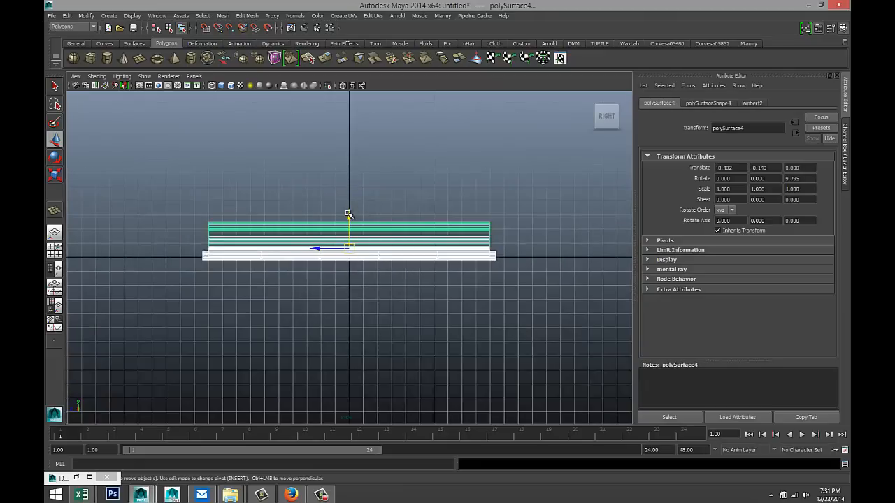
pyautogui.moveTo(348, 215); pyautogui.dragTo(348, 210)
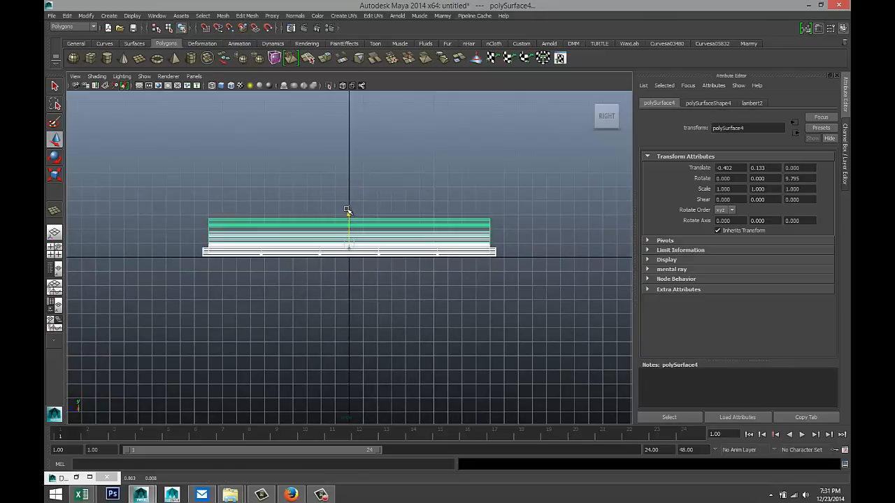
# - Return to the perspective view and bring up material options for the book
pyautogui.click(54, 250)
pyautogui.press('space')
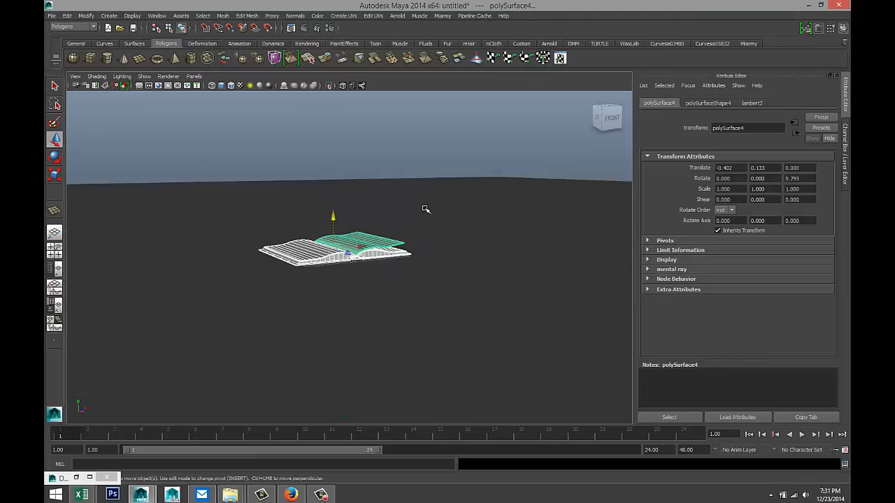
pyautogui.keyDown('alt'); pyautogui.moveTo(433, 242); pyautogui.dragTo(439, 261); pyautogui.keyUp('alt')
pyautogui.moveTo(476, 237); pyautogui.dragTo(490, 422, button='right')
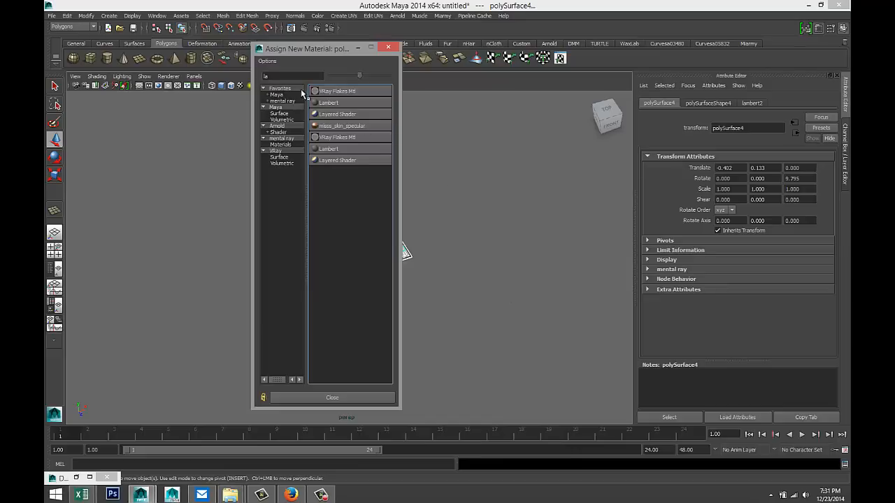
# - Filter materials for 'ph' and give the page a new white Phong E material
pyautogui.moveTo(295, 75); pyautogui.dragTo(182, 74)
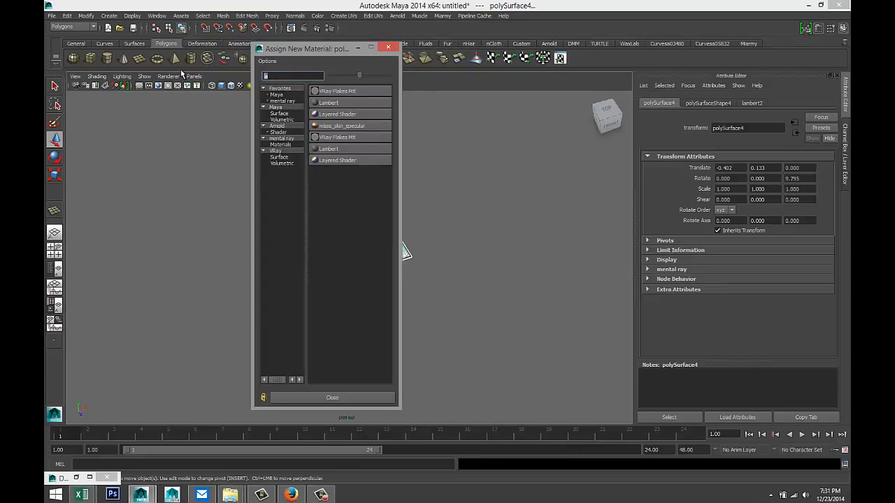
pyautogui.write('ph')
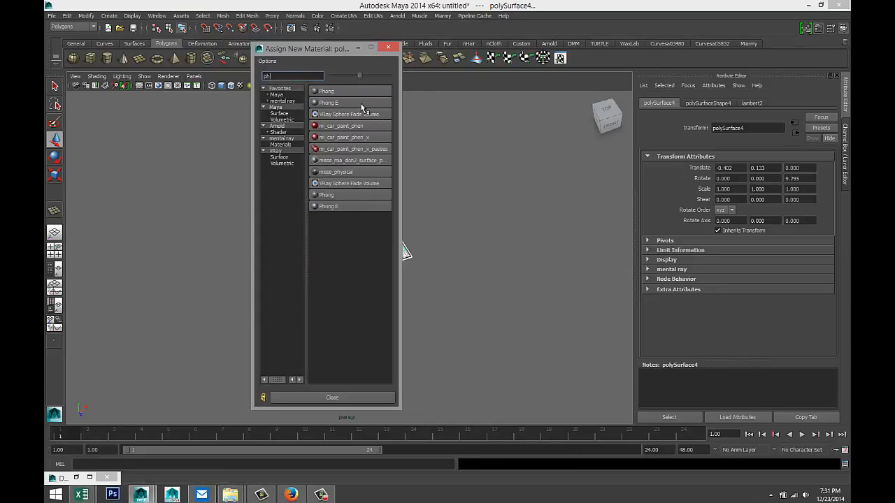
pyautogui.click(361, 104)
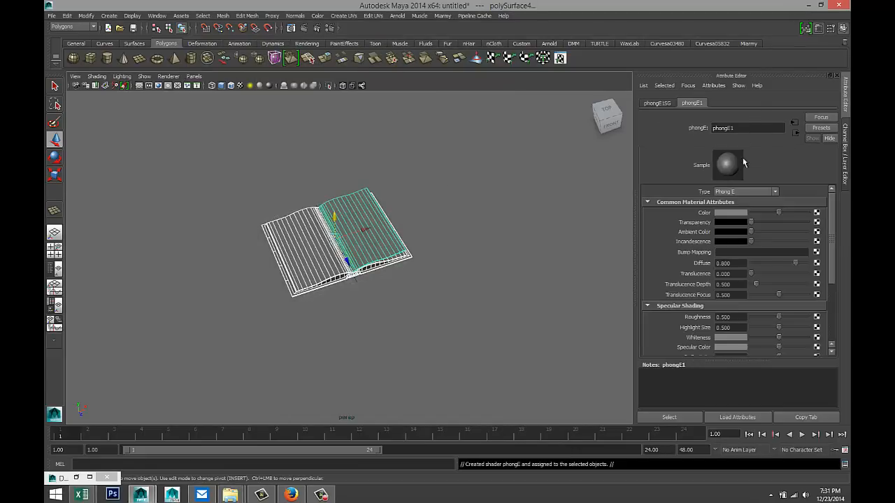
pyautogui.click(734, 213)
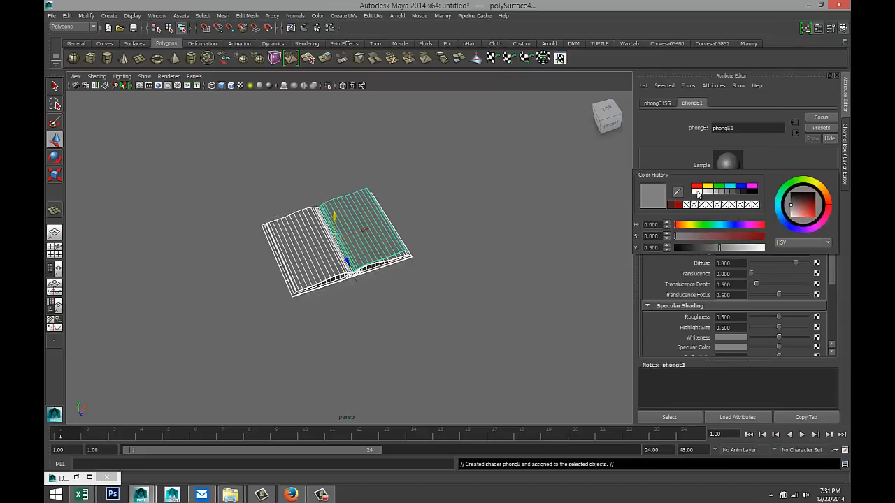
pyautogui.click(697, 192)
# - Select pPlane1 instead of the page, undoing the stray selection and view changes
pyautogui.click(495, 287)
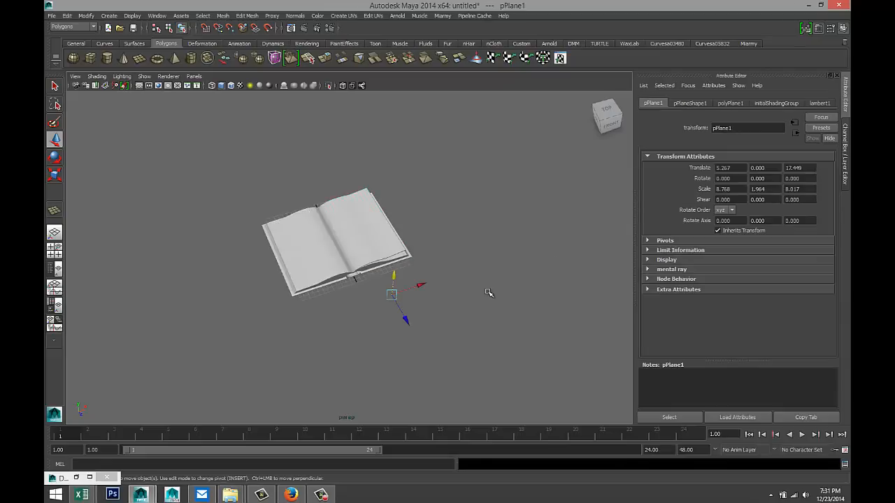
pyautogui.hotkey('ctrl', 'z')
pyautogui.hotkey('ctrl', 'z')
pyautogui.hotkey('ctrl', 'z')
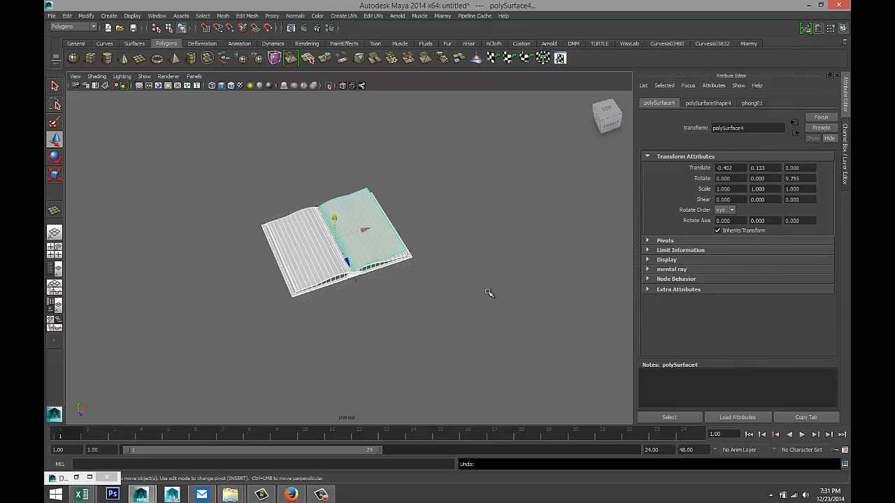
pyautogui.click(488, 295)
pyautogui.scroll(2, 477, 298)
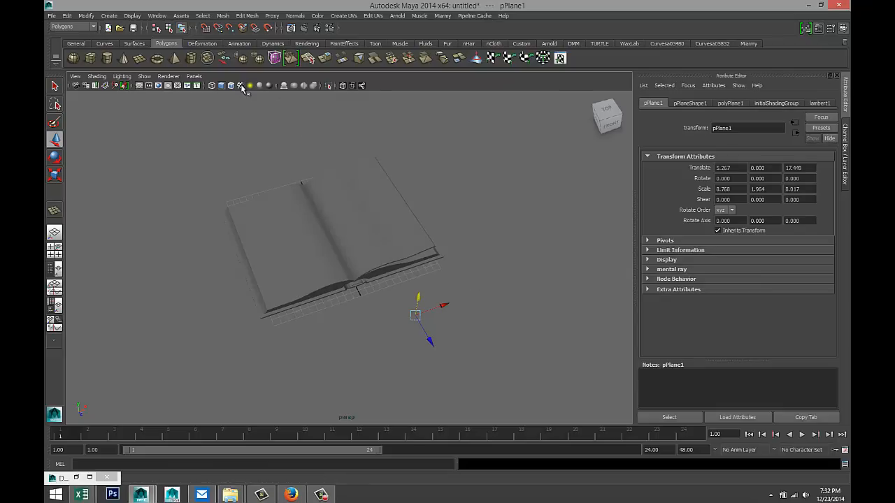
pyautogui.keyDown('alt'); pyautogui.moveTo(431, 269); pyautogui.dragTo(433, 253); pyautogui.keyUp('alt')
pyautogui.hotkey('alt', 'b')
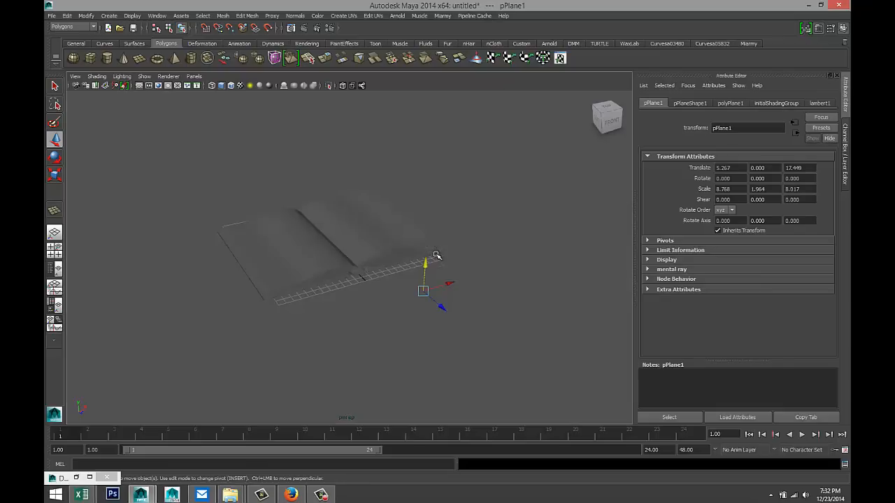
pyautogui.hotkey('ctrl', 'z')
pyautogui.hotkey('ctrl', 'z')
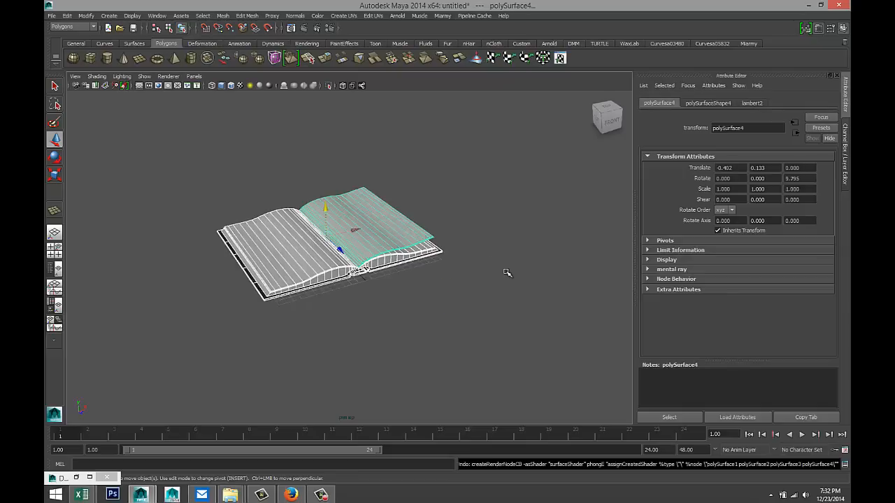
pyautogui.hotkey('ctrl', 'z')
pyautogui.hotkey('ctrl', 'z')
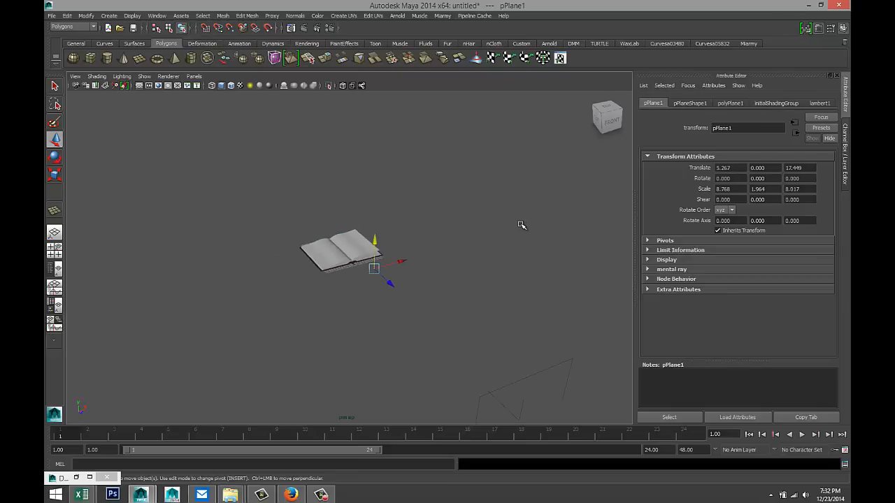
# - Give pPlane1 a new white Phong E material and open the Render Settings
pyautogui.moveTo(513, 221); pyautogui.dragTo(532, 406, button='right')
pyautogui.click(340, 104)
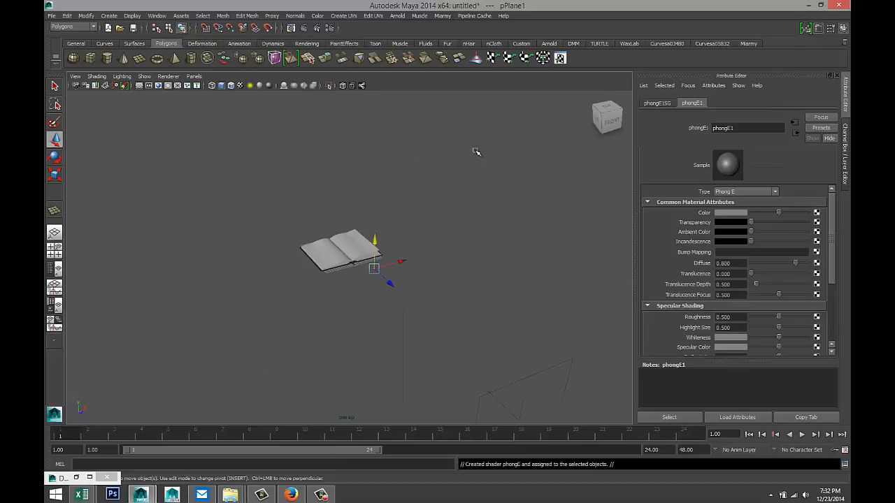
pyautogui.click(730, 213)
pyautogui.click(671, 208)
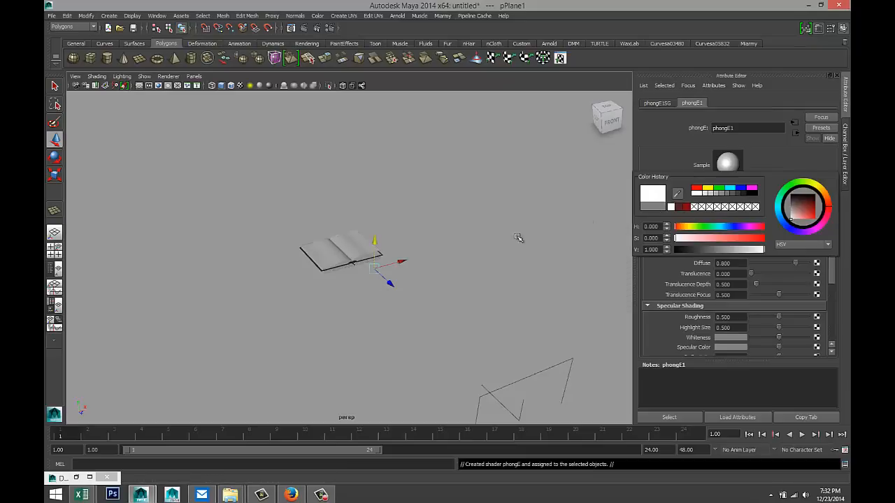
pyautogui.scroll(6, 479, 242)
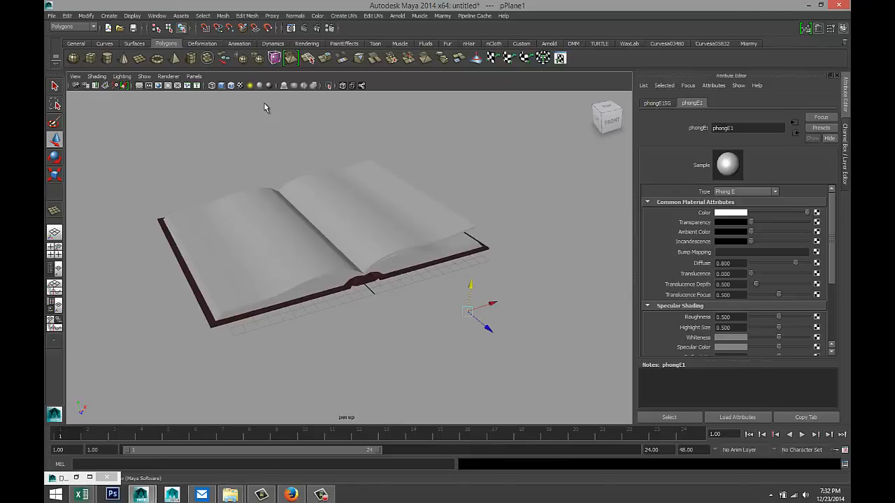
pyautogui.click(326, 28)
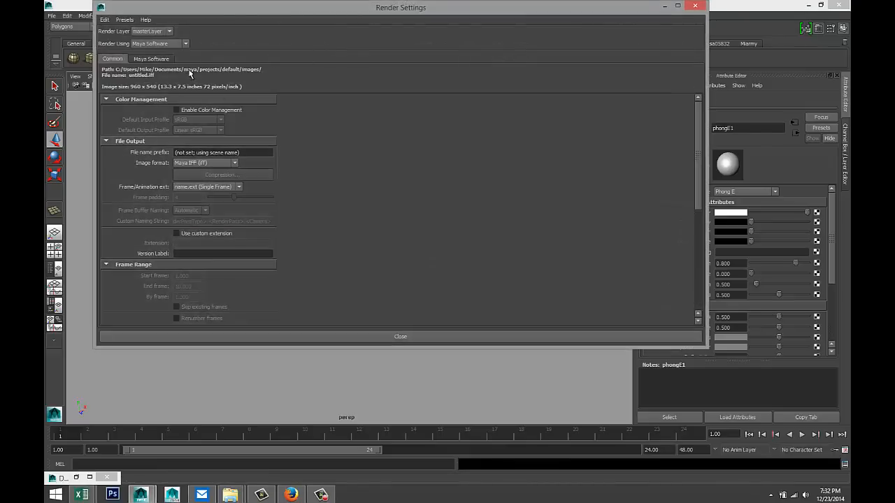
# - Switch the renderer to mental ray, turn on Global Illumination and create an image-based light
pyautogui.click(186, 44)
pyautogui.click(175, 89)
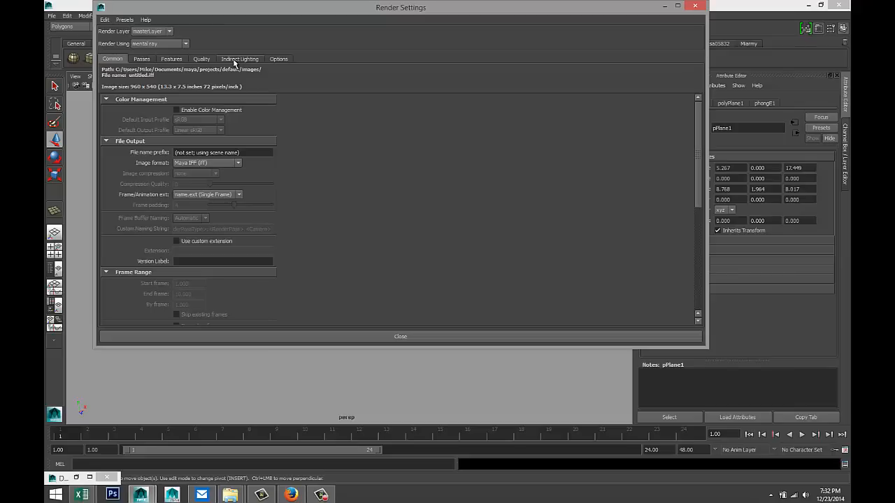
pyautogui.click(240, 59)
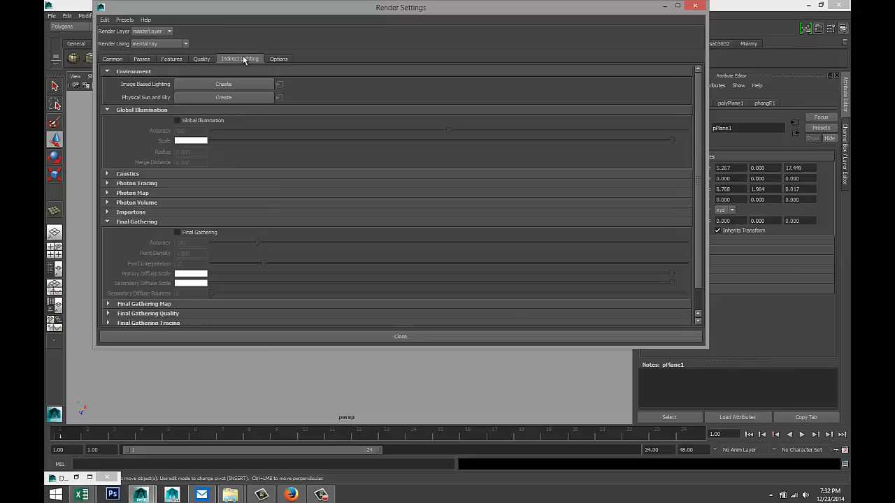
pyautogui.click(178, 121)
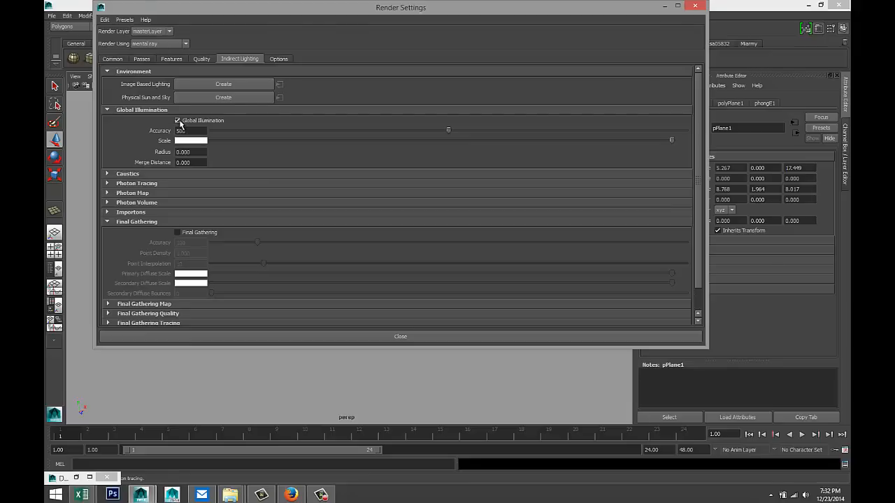
pyautogui.click(203, 85)
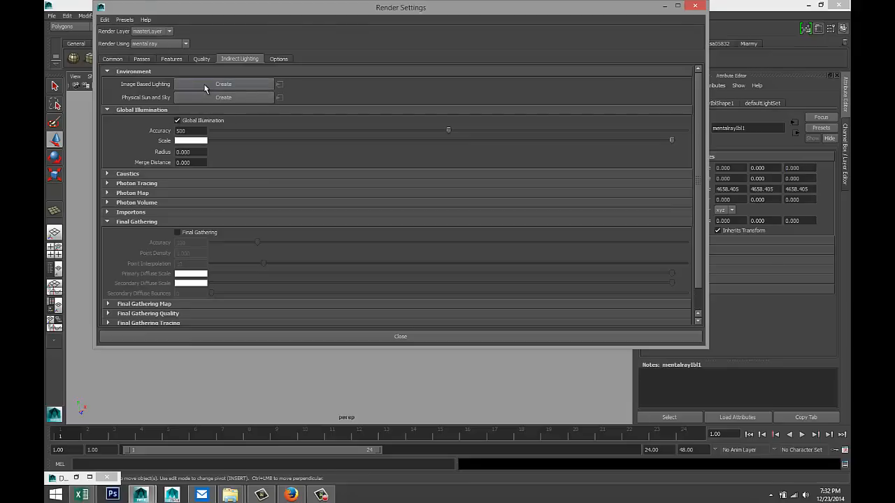
# - Raise render quality to about 1.52 and set image size to HD 720 (1280×720)
pyautogui.click(201, 58)
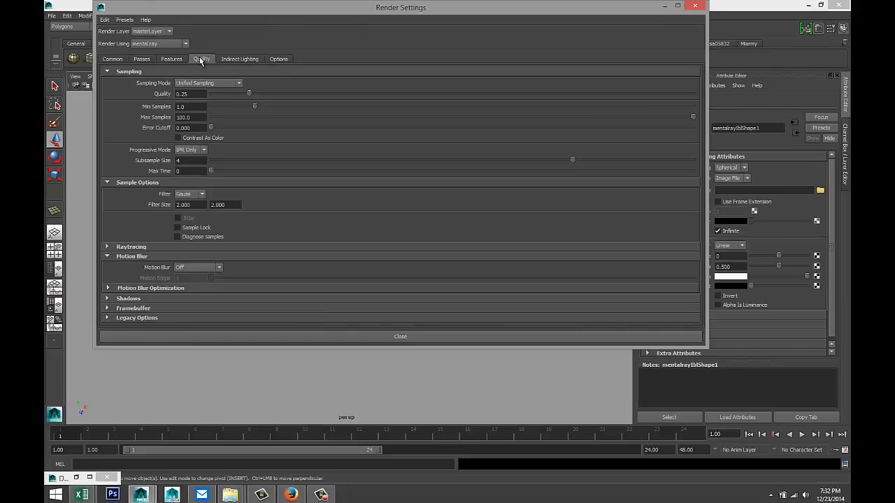
pyautogui.moveTo(249, 93); pyautogui.dragTo(561, 105)
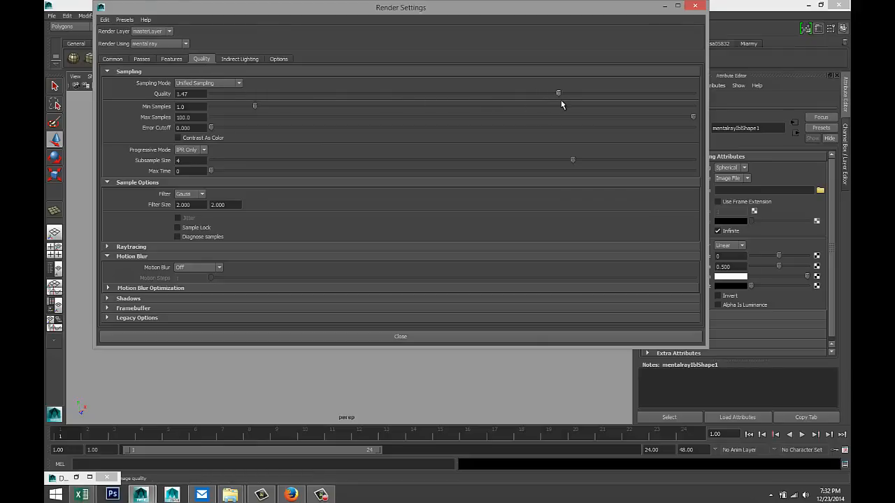
pyautogui.click(116, 60)
pyautogui.scroll(-5, 239, 207)
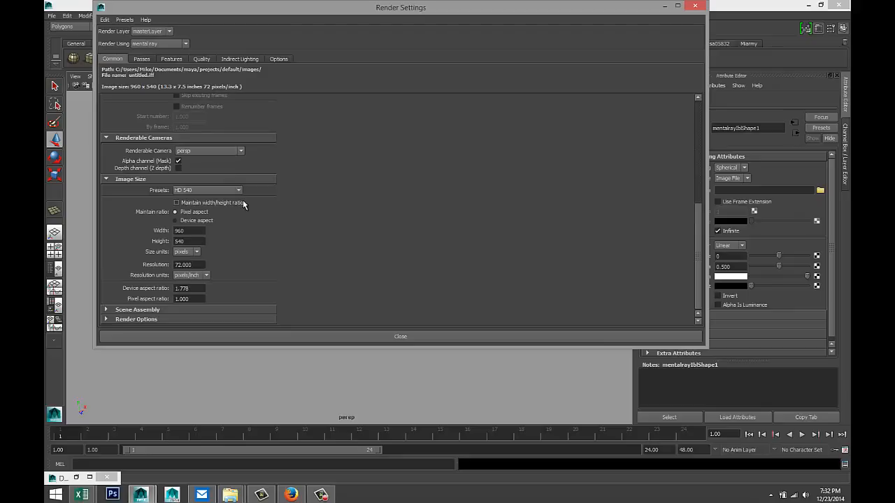
pyautogui.click(239, 191)
pyautogui.click(241, 253)
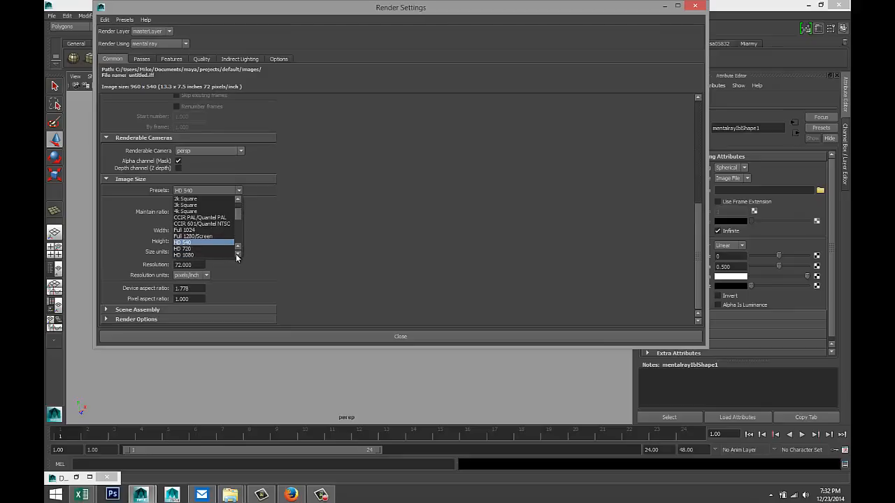
pyautogui.click(217, 247)
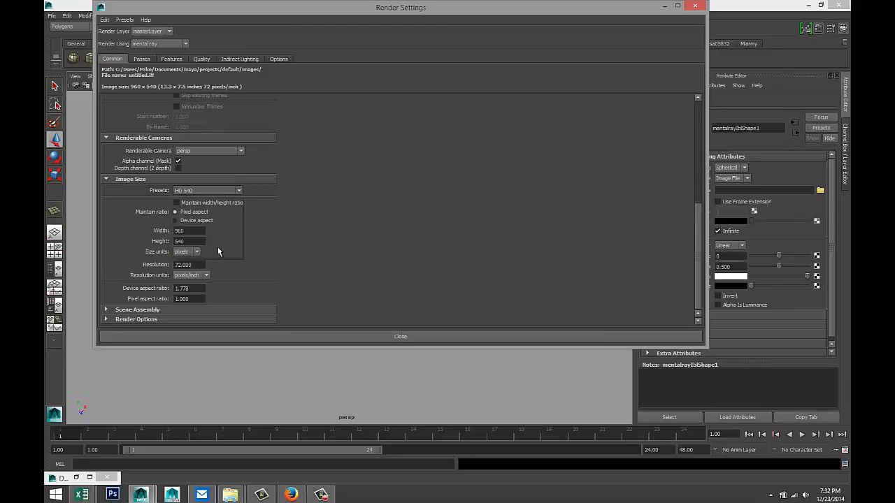
pyautogui.click(664, 6)
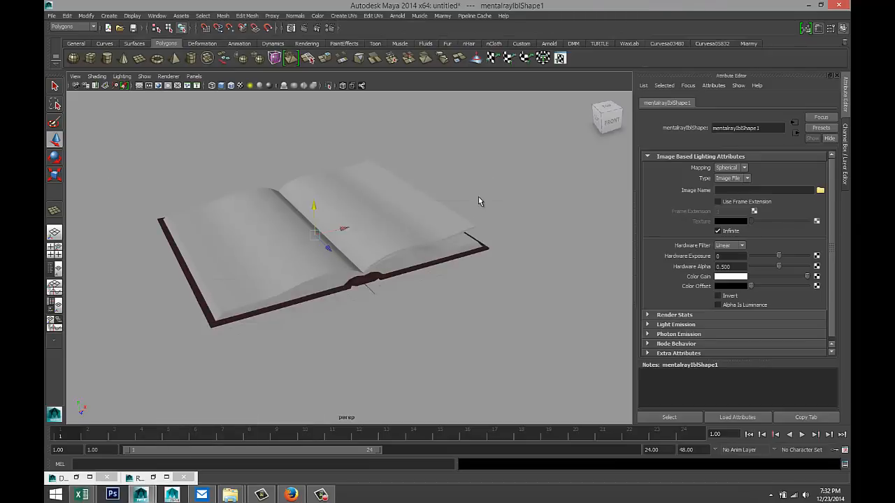
# - Load studio004.hdr from Documents > maya > HDRI as the image-based light's image
pyautogui.click(820, 190)
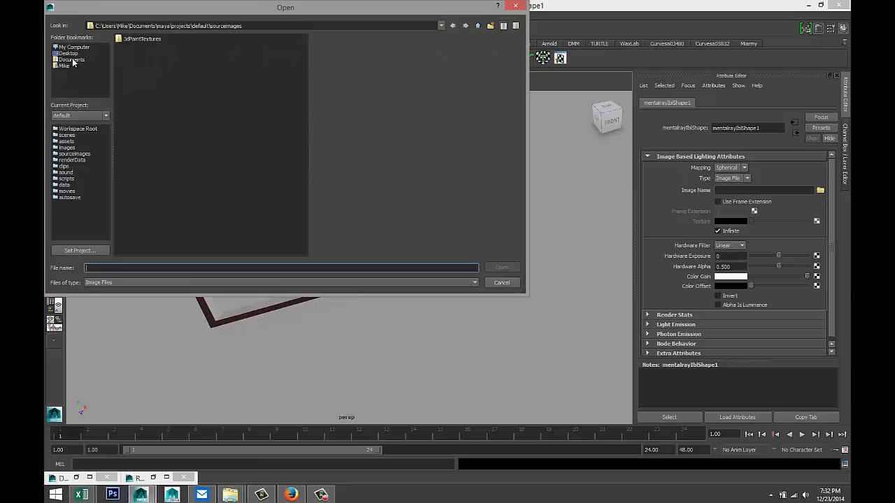
pyautogui.click(72, 60)
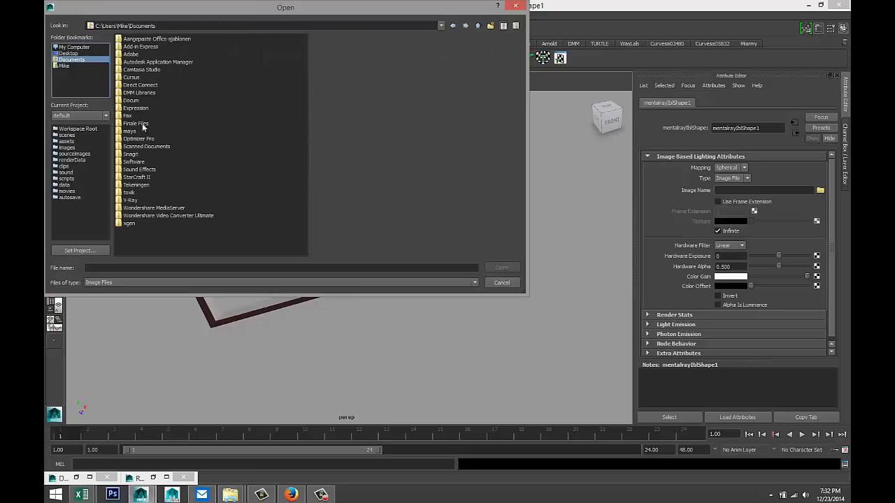
pyautogui.doubleClick(132, 131)
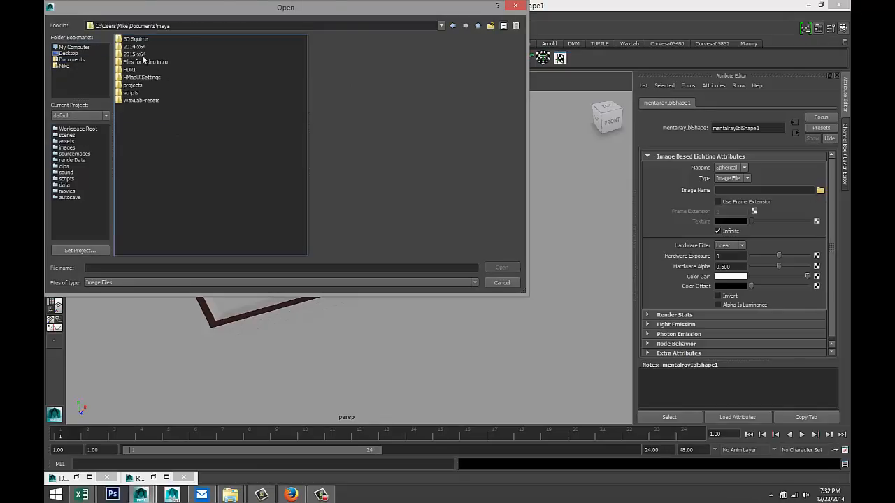
pyautogui.click(131, 70)
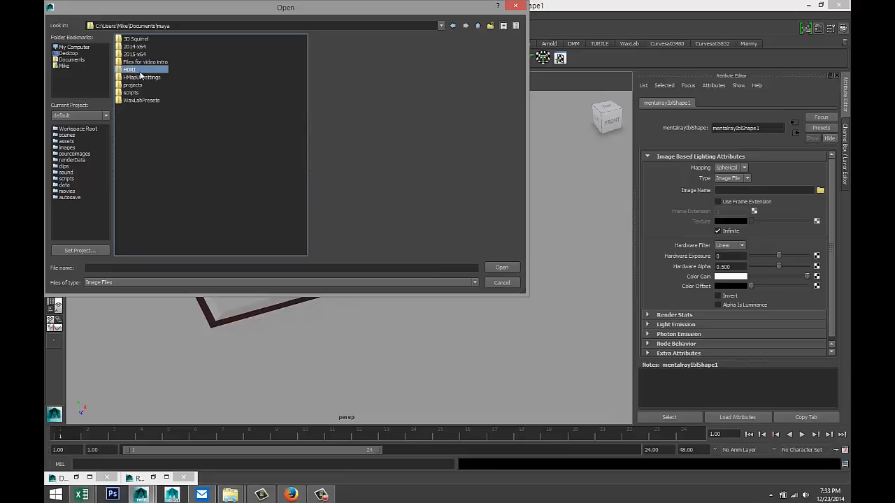
pyautogui.press('Return')
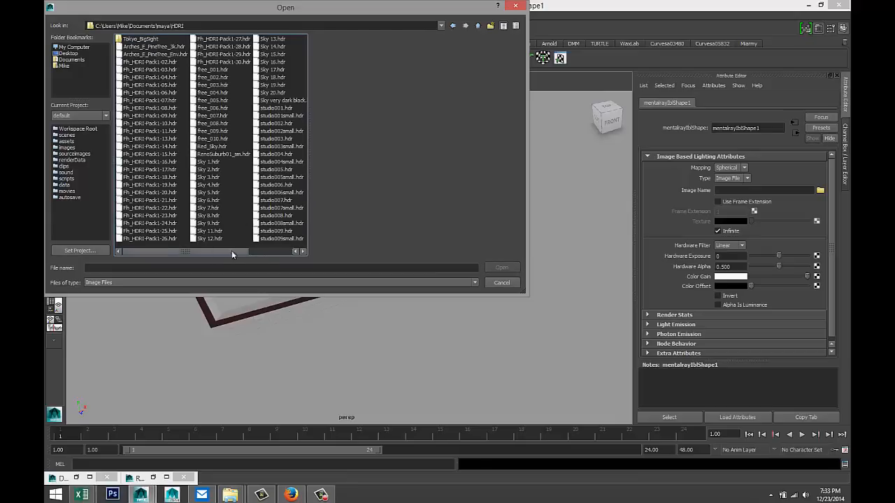
pyautogui.moveTo(232, 250); pyautogui.dragTo(285, 255)
pyautogui.click(208, 155)
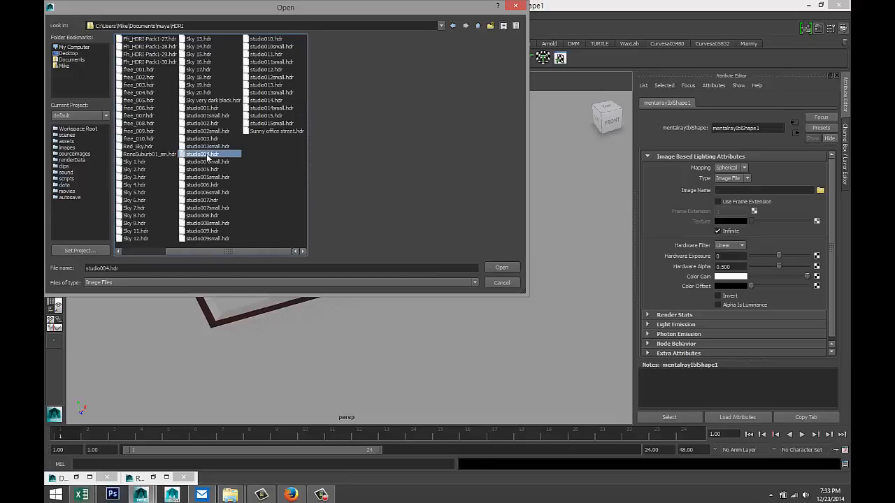
pyautogui.click(499, 267)
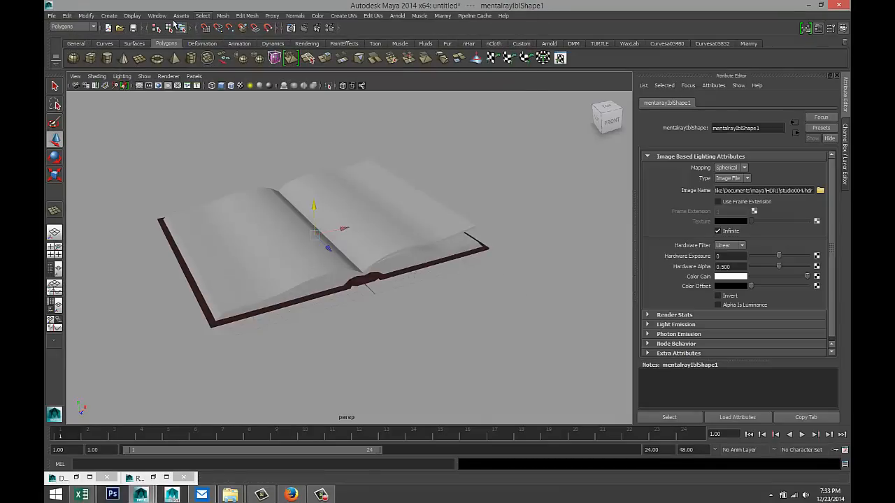
# - Create a point light, view scene lighting, and move it to -15.149, 24.129, 14.037
pyautogui.click(109, 16)
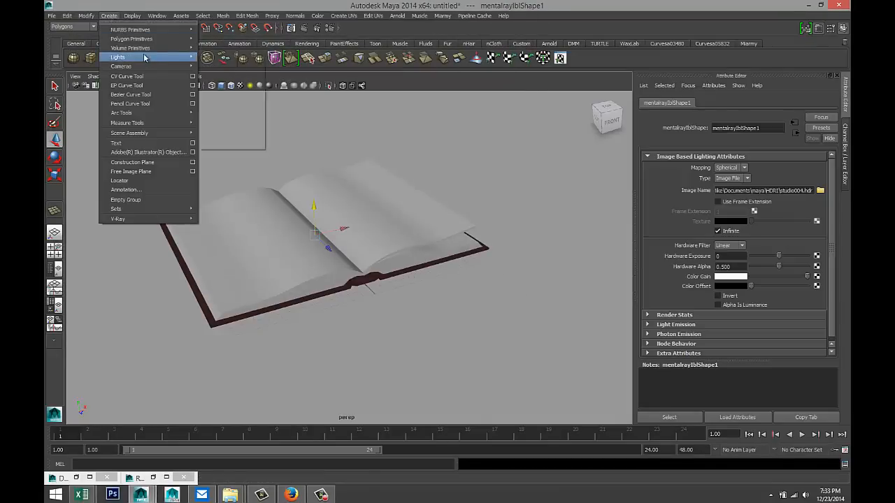
pyautogui.moveTo(156, 57)
pyautogui.click(225, 82)
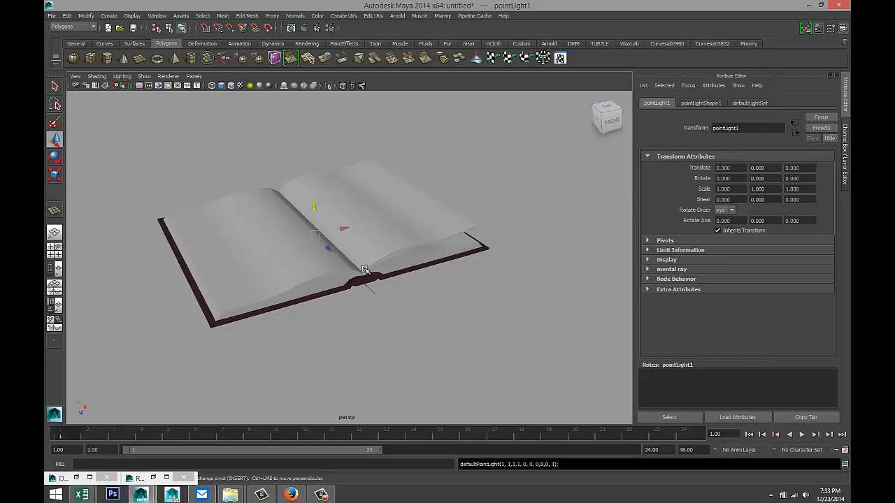
pyautogui.press('7')
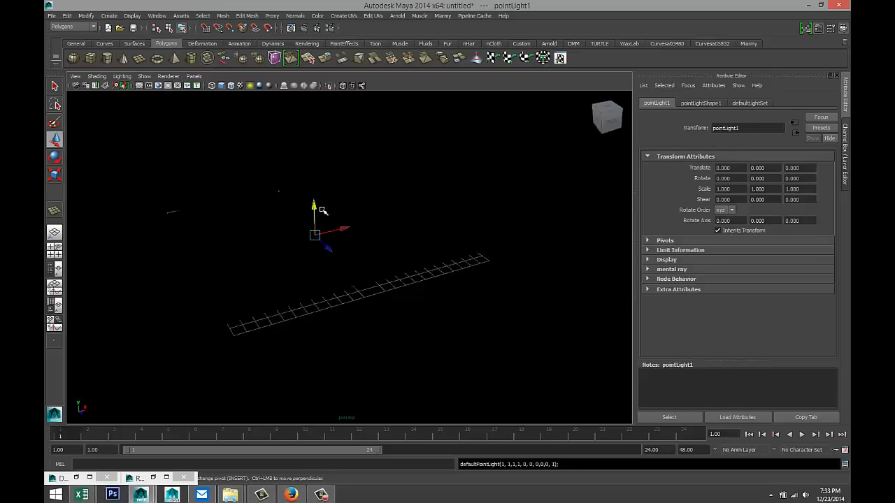
pyautogui.moveTo(310, 184); pyautogui.dragTo(310, 91, button='middle')
pyautogui.scroll(-3, 322, 197)
pyautogui.moveTo(346, 225)
pyautogui.keyDown('alt'); pyautogui.mouseDown()
pyautogui.moveTo(347, 242)
pyautogui.moveTo(345, 231)
pyautogui.mouseUp(); pyautogui.keyUp('alt')
pyautogui.moveTo(341, 196); pyautogui.dragTo(228, 135)
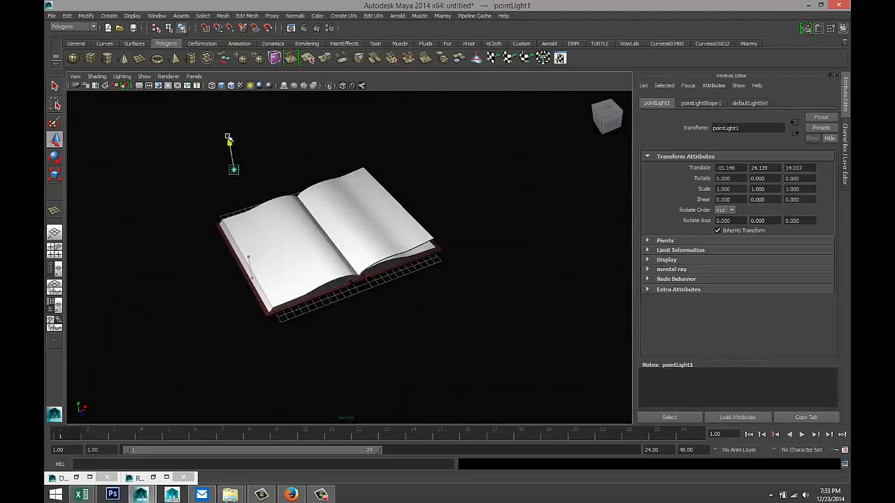
# - Create an ambient light and move it off to the book's right
pyautogui.click(112, 15)
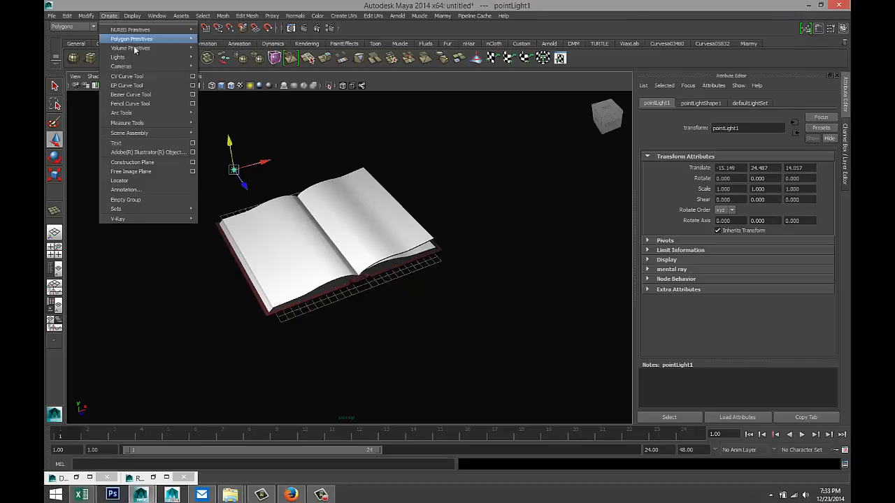
pyautogui.moveTo(148, 57)
pyautogui.click(220, 63)
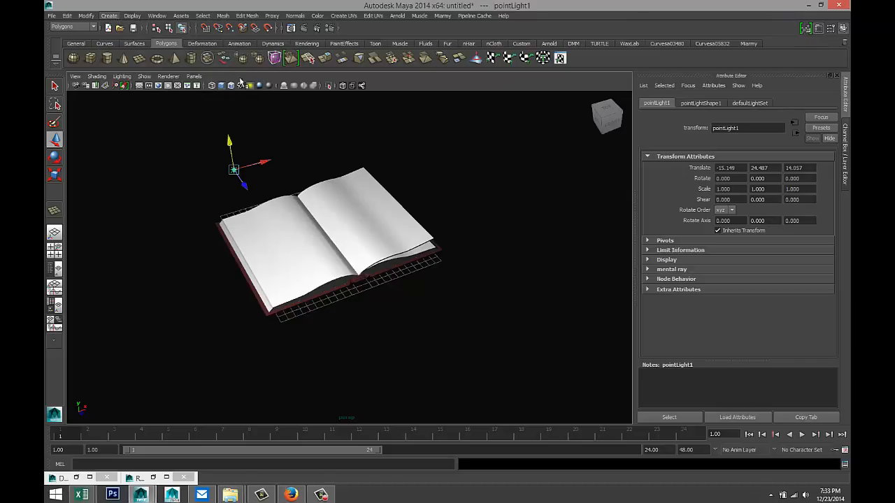
pyautogui.moveTo(356, 229)
pyautogui.mouseDown()
pyautogui.moveTo(510, 194)
pyautogui.moveTo(493, 177)
pyautogui.moveTo(488, 136)
pyautogui.mouseUp()
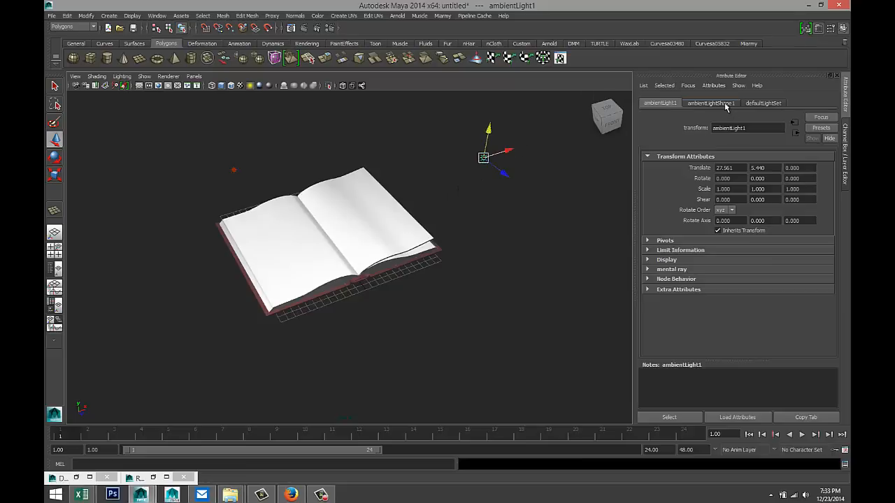
# - Set the ambient light's intensity to 0.1 on ambientLightShape1
pyautogui.click(710, 102)
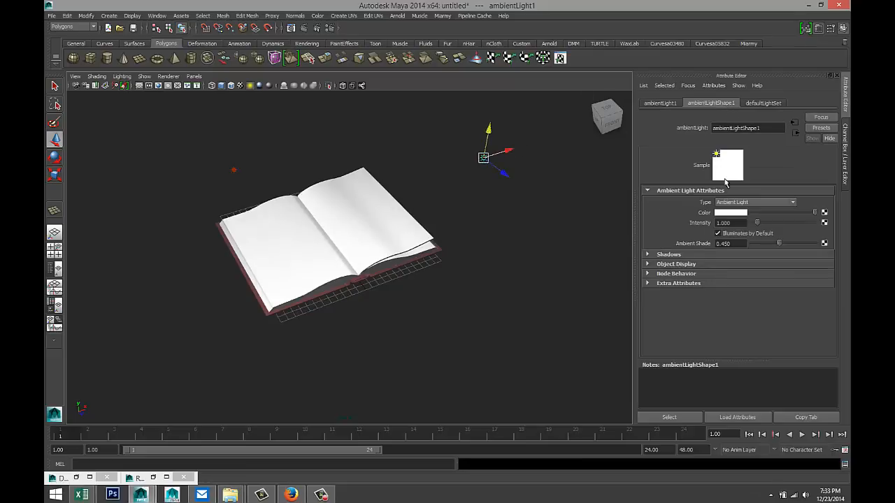
pyautogui.click(731, 223)
pyautogui.write('0.1')
pyautogui.press('Return')
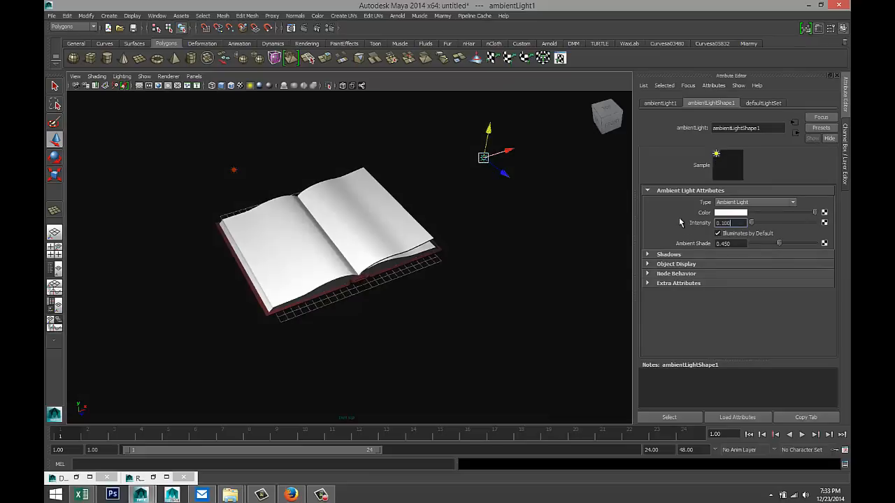
pyautogui.scroll(3, 384, 266)
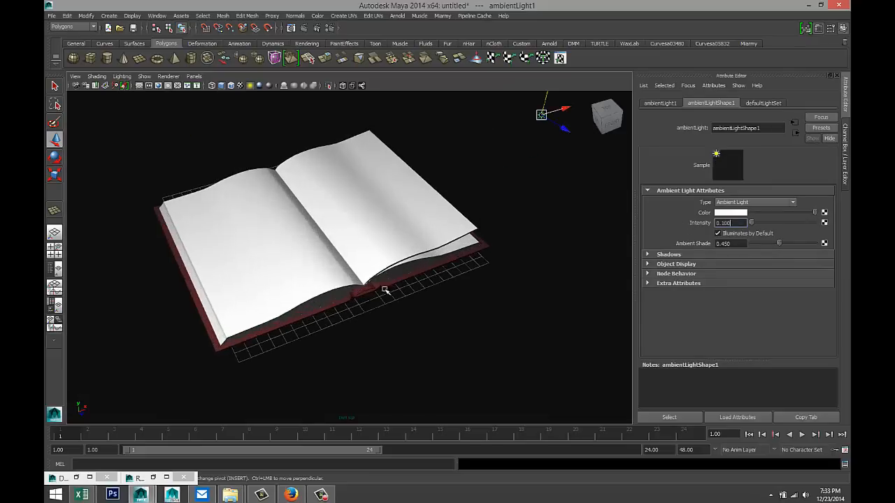
pyautogui.keyDown('alt'); pyautogui.moveTo(389, 294); pyautogui.dragTo(390, 279); pyautogui.keyUp('alt')
pyautogui.scroll(2, 392, 277)
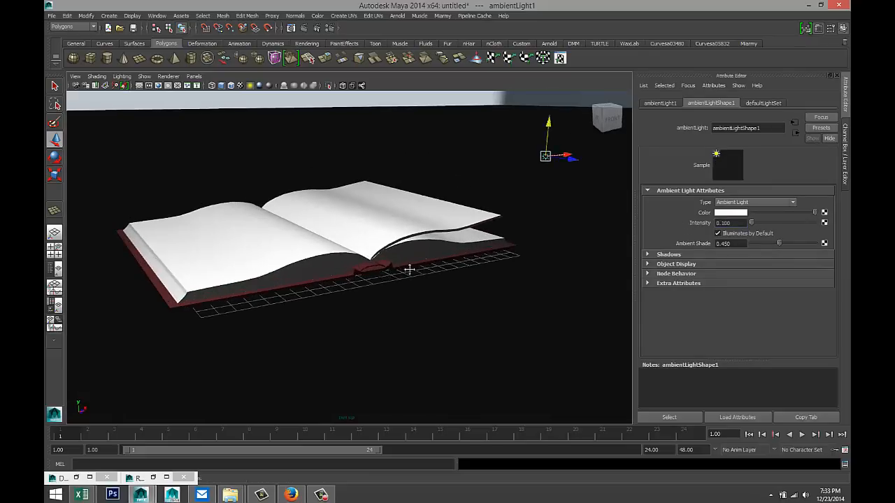
pyautogui.keyDown('alt'); pyautogui.moveTo(409, 270); pyautogui.dragTo(431, 275, button='middle'); pyautogui.keyUp('alt')
pyautogui.keyDown('alt'); pyautogui.moveTo(430, 276); pyautogui.dragTo(436, 293); pyautogui.keyUp('alt')
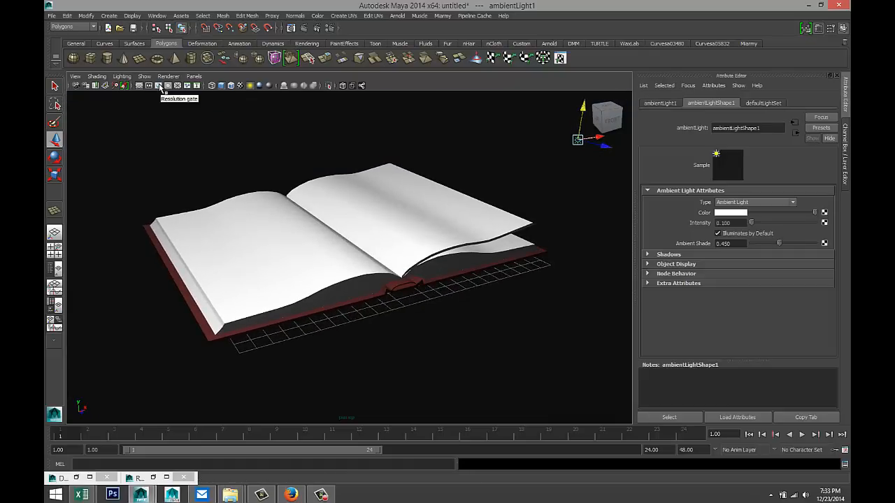
# - Turn on the Resolution Gate and render the current frame in Render View
pyautogui.click(160, 86)
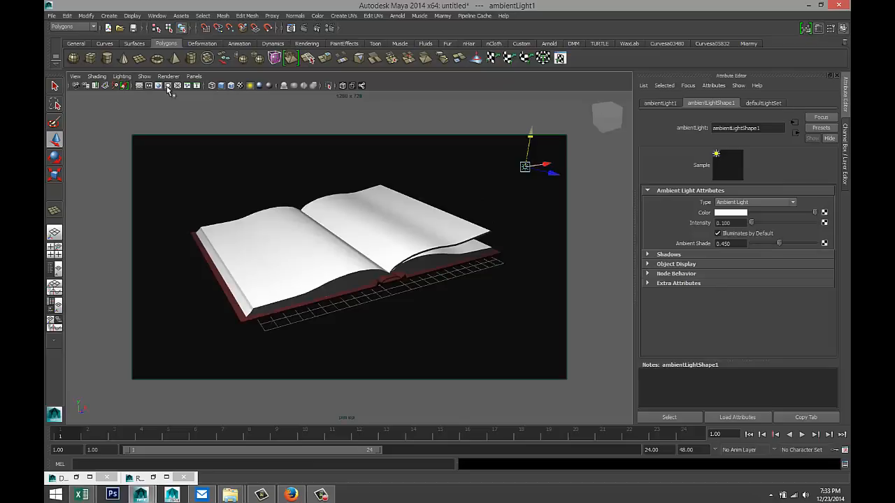
pyautogui.click(304, 28)
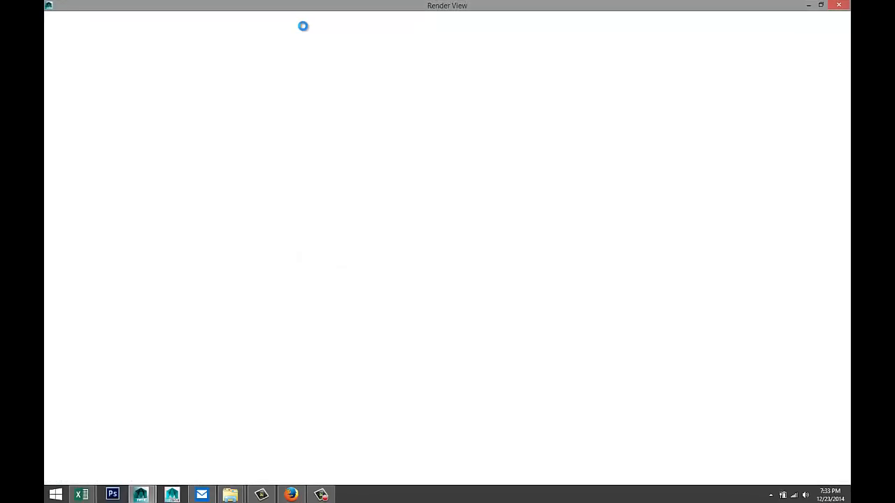